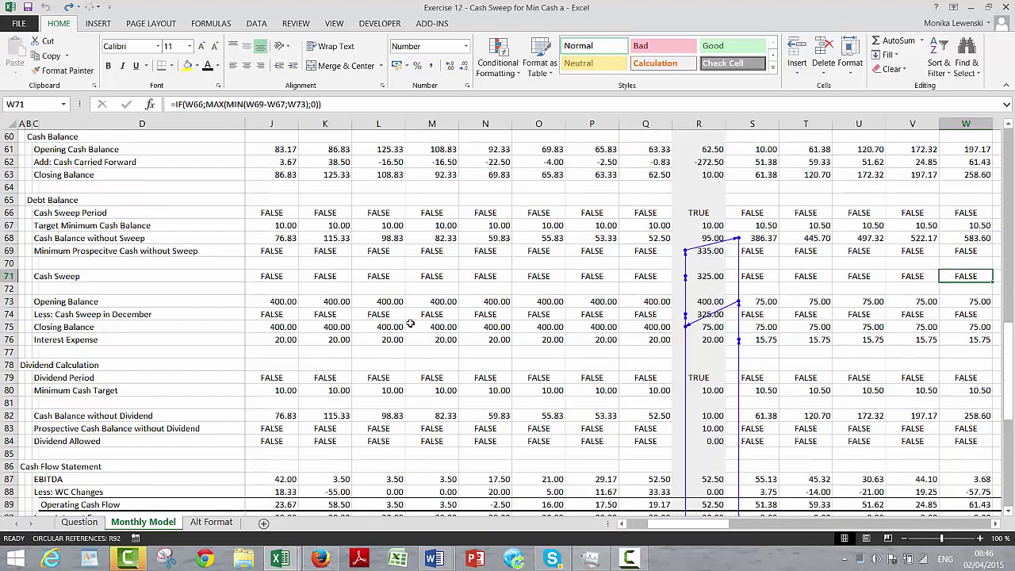
Change the Cash Sweep formula in G71 to =IF(G66;MAX(MIN(G68-G67;G73);0)) and fill it across the row
key("Left")
key("Left")
key("Left")
key("Left")
key("Left")
key("Left")
key("Left")
key("Left")
key("Left")
key("Left")
key("Left")
key("Left")
key("Left")
key("Left")
key("Left")
key("Left")
key("Left")
key("Left")
key("Left")
key("Left")
key("Left")
key("Left")
key("Left")
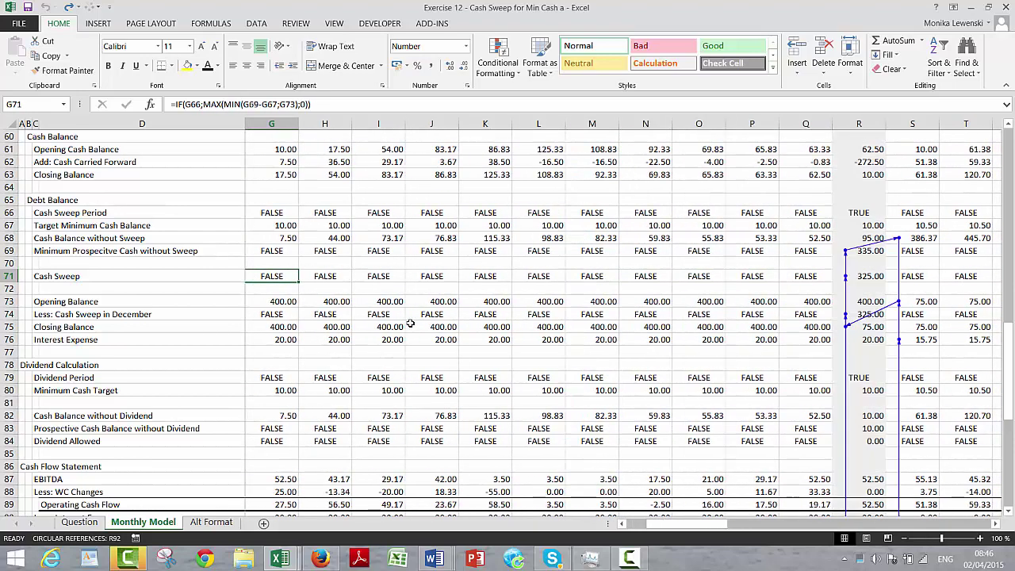
key("Right")
key("Right")
key("Right")
key("Right")
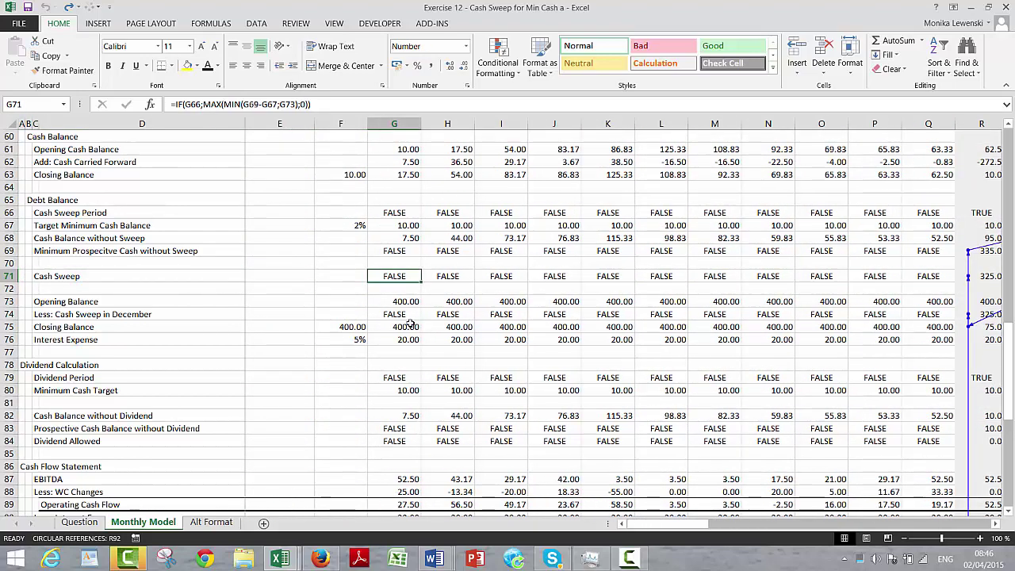
key("F2")
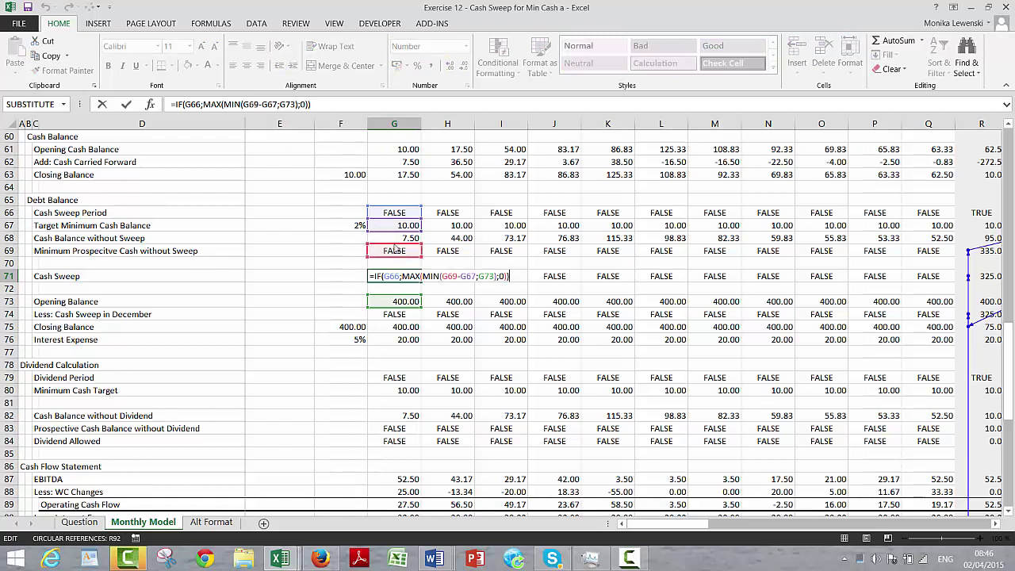
left_click_drag(395, 248, 397, 244)
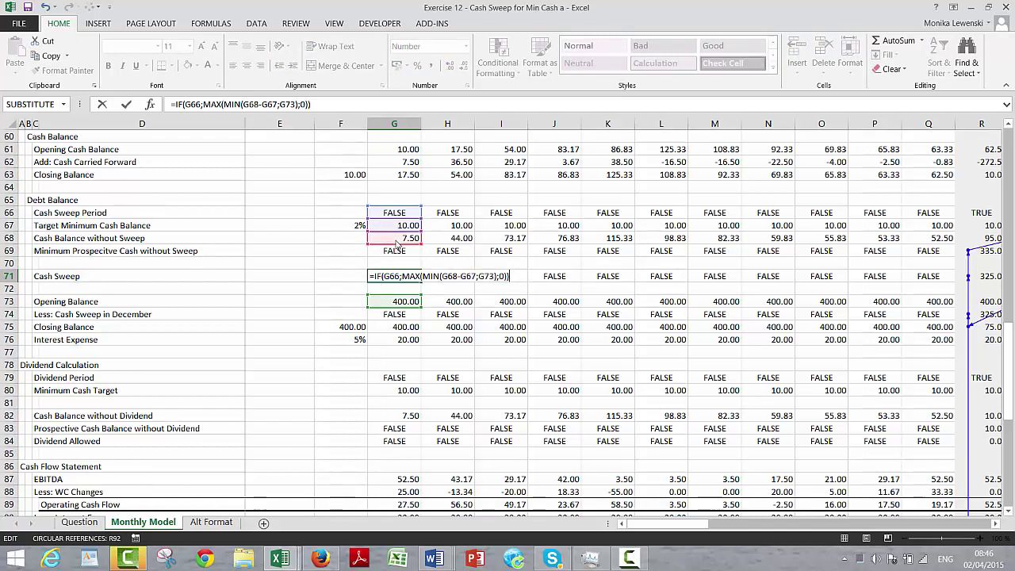
key("ctrl+Return")
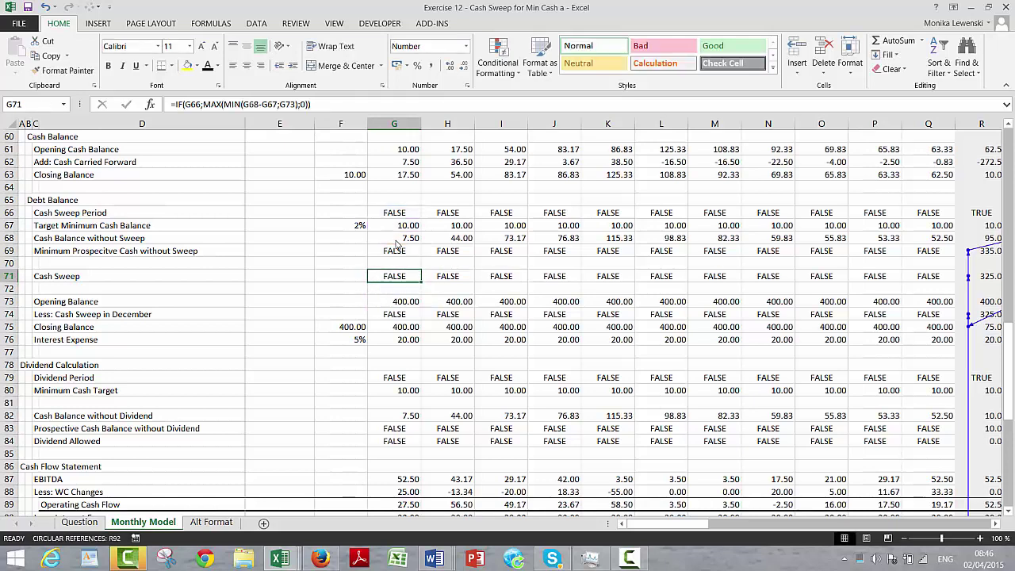
key("ctrl+shift+Right")
key("ctrl+shift+Left")
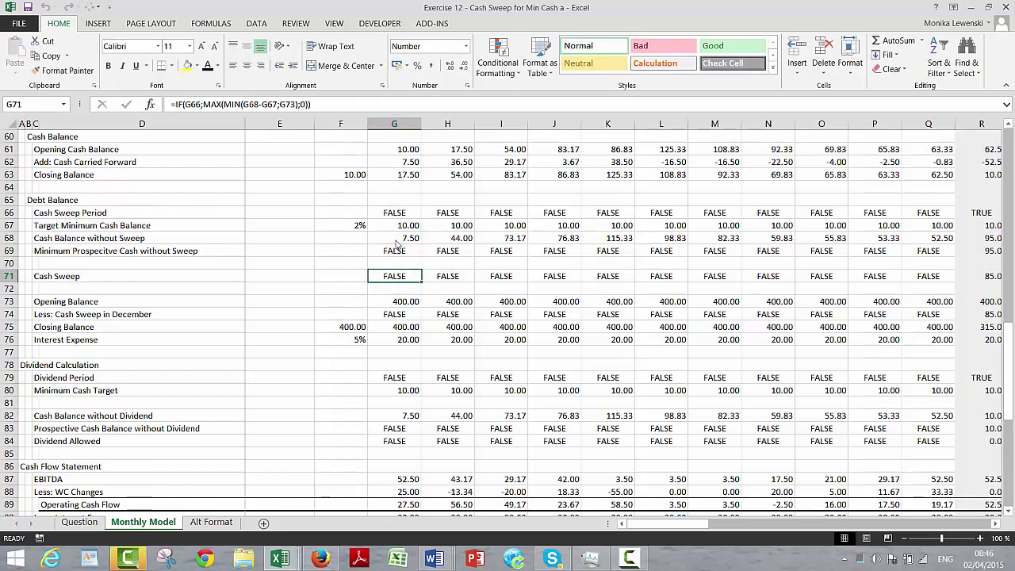
Set the Cash Sweep formula in G71 to =IF(G66;MAX(MIN(G69-G67;G73);0)) and fill it across the row
key("F2")
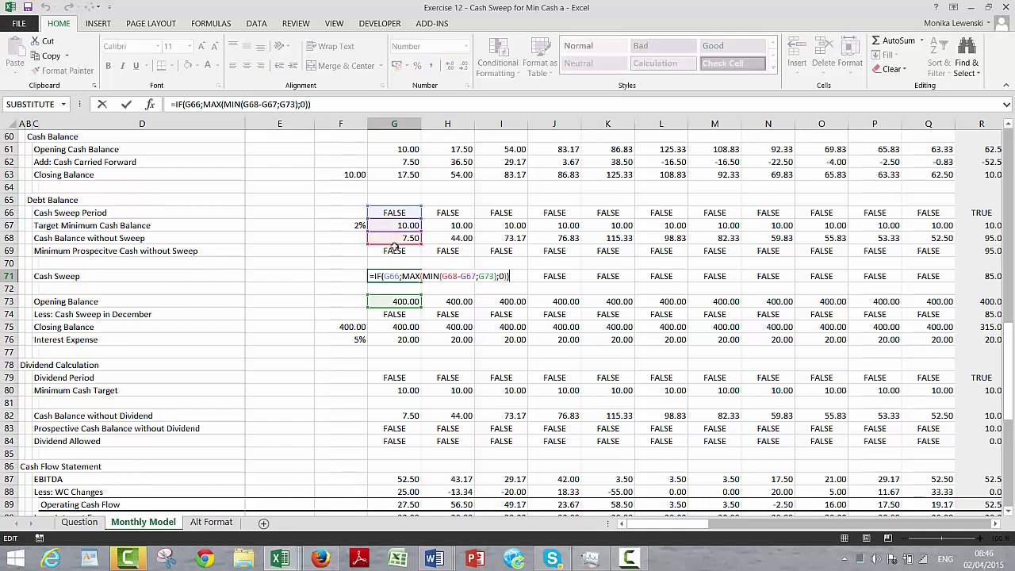
left_click(395, 250)
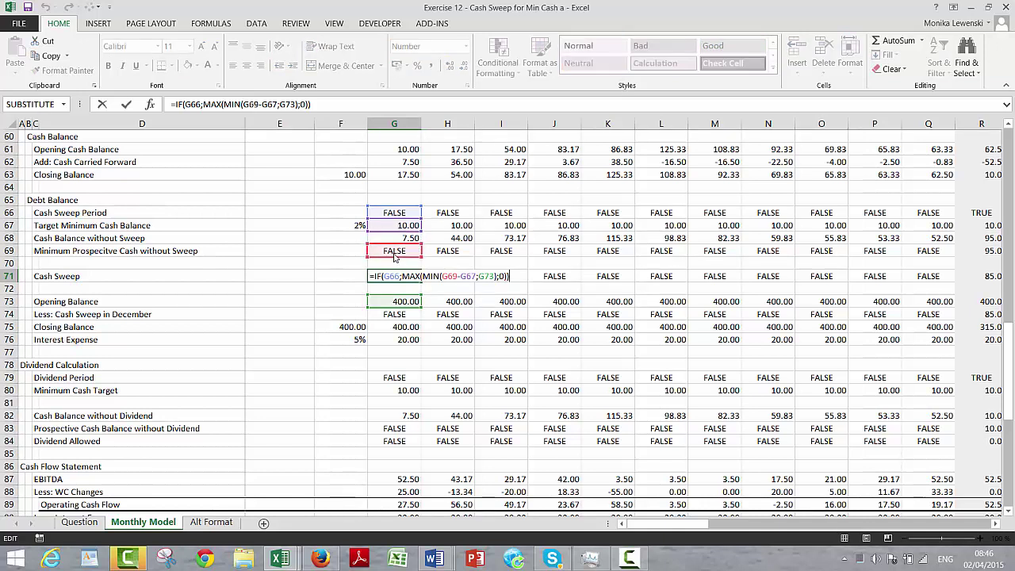
key("ctrl+Return")
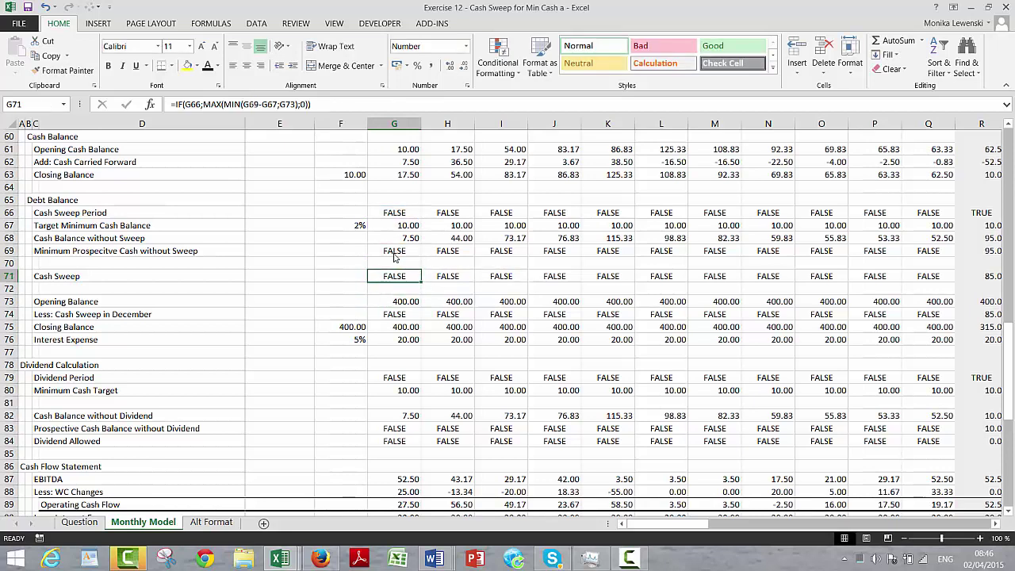
key("ctrl+shift+Right")
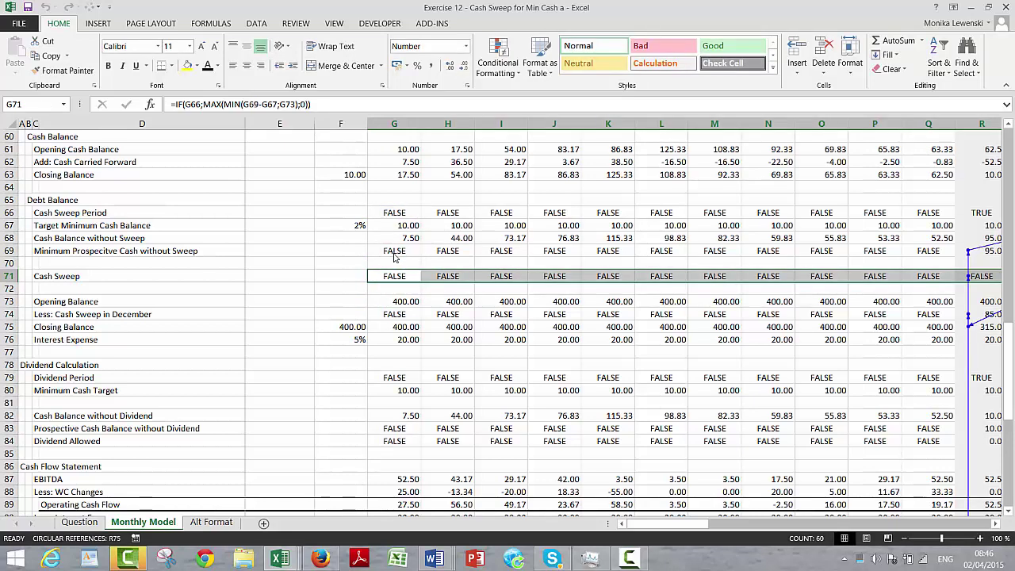
Examine the circular reference arrows around column R, from Cash Sweep down to Less: Cash Sweep in December
key("Right")
key("Right")
key("Right")
key("Right")
key("Right")
key("Right")
key("Right")
key("Right")
key("Right")
key("Right")
key("Right")
key("Right")
key("Right")
key("Right")
key("Right")
key("Right")
key("Right")
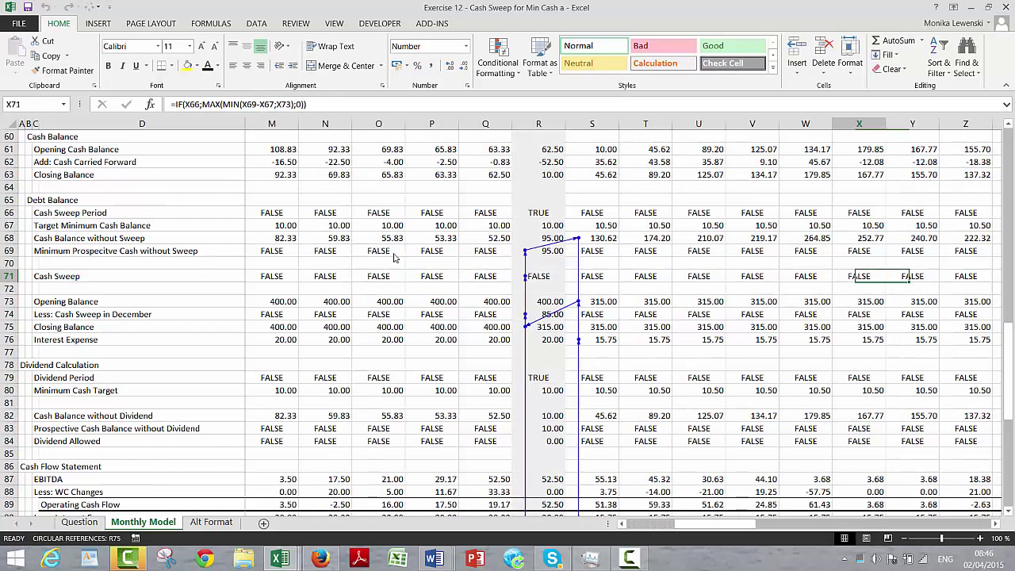
key("Left")
key("Left")
key("Left")
key("Left")
key("Left")
key("Left")
key("Down")
key("Down")
key("Down")
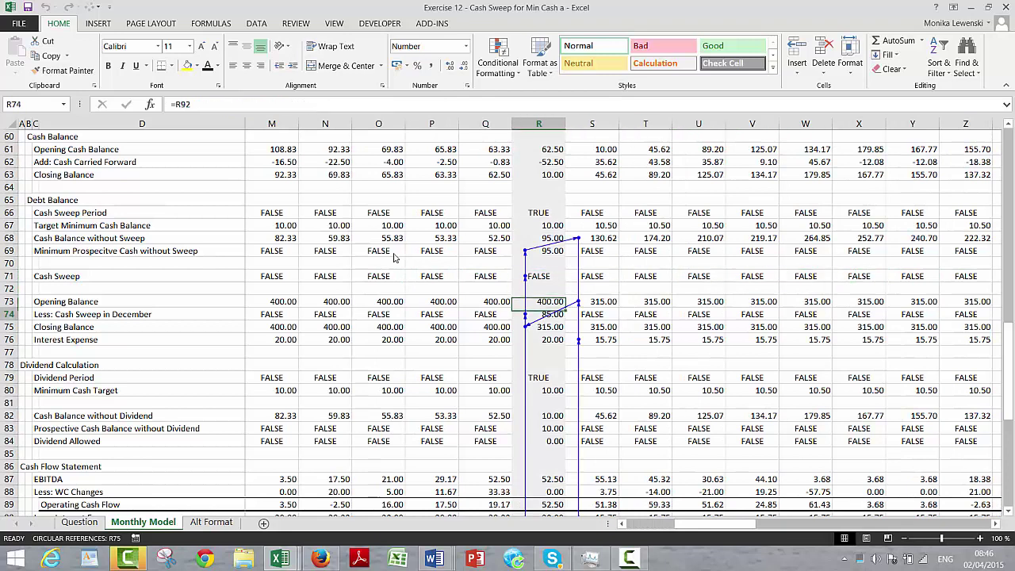
key("Down")
key("Up")
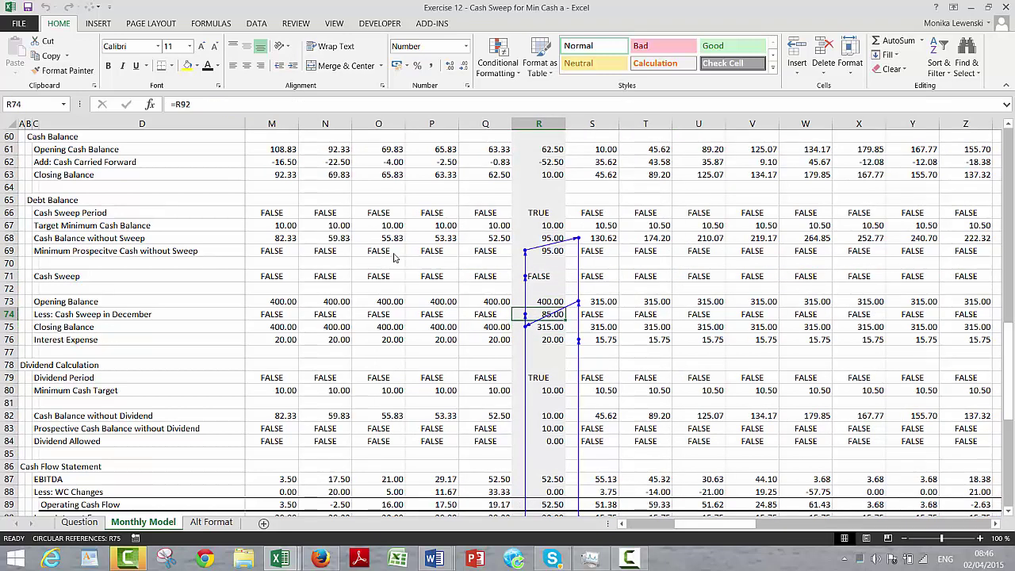
Examine the Interest Expense row before and after the cash sweep periods across the monthly columns
key("Down")
key("Down")
key("Right")
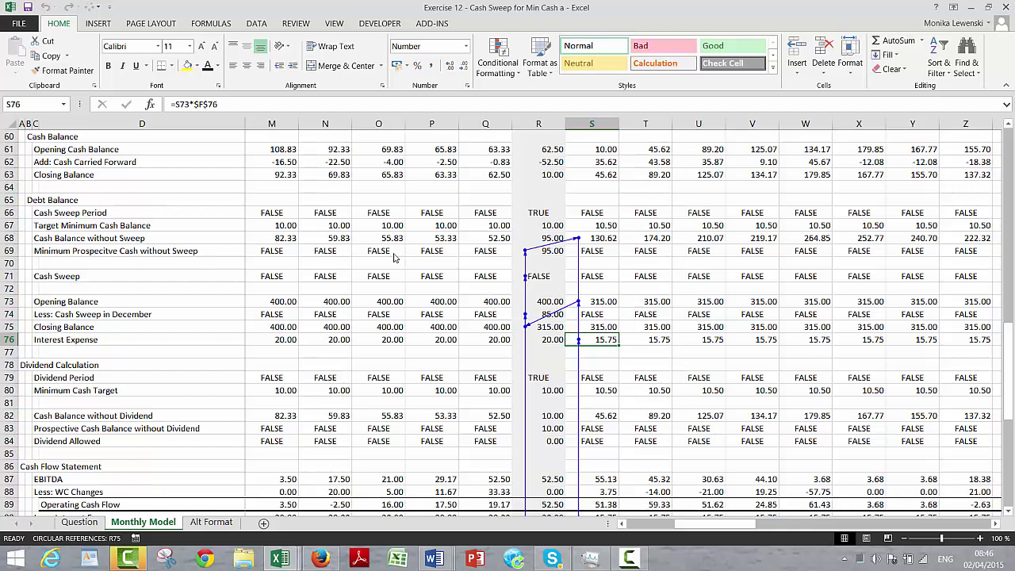
key("Left")
key("Right")
key("Right")
key("Right")
key("Right")
key("Left")
key("Left")
key("Left")
key("Left")
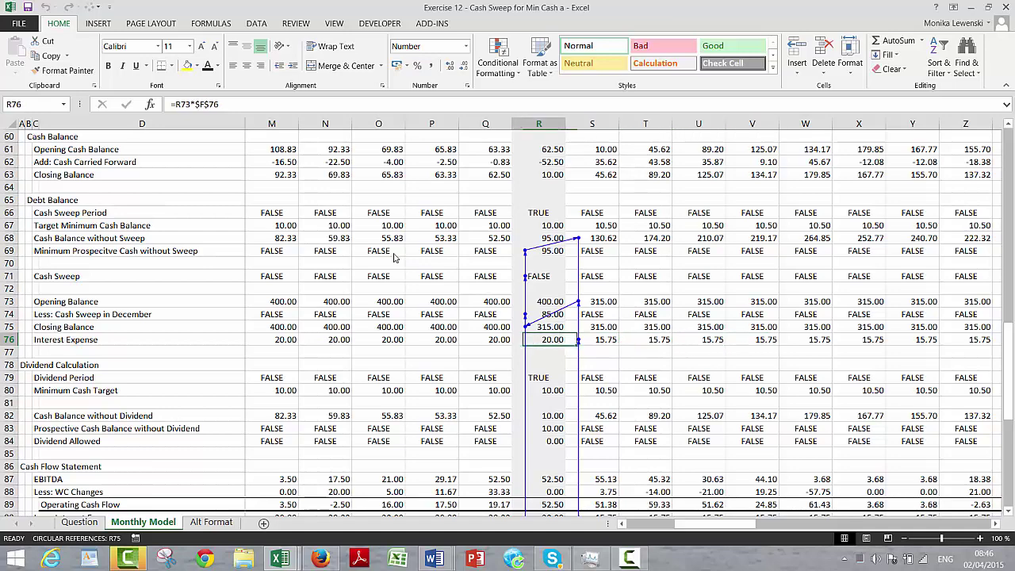
key("Right")
key("Right")
key("Right")
key("Right")
key("Right")
key("Right")
key("Right")
key("Right")
key("Right")
key("Right")
key("Right")
key("Right")
key("Right")
key("Right")
key("Right")
key("Right")
key("Right")
key("Right")
key("Right")
key("Right")
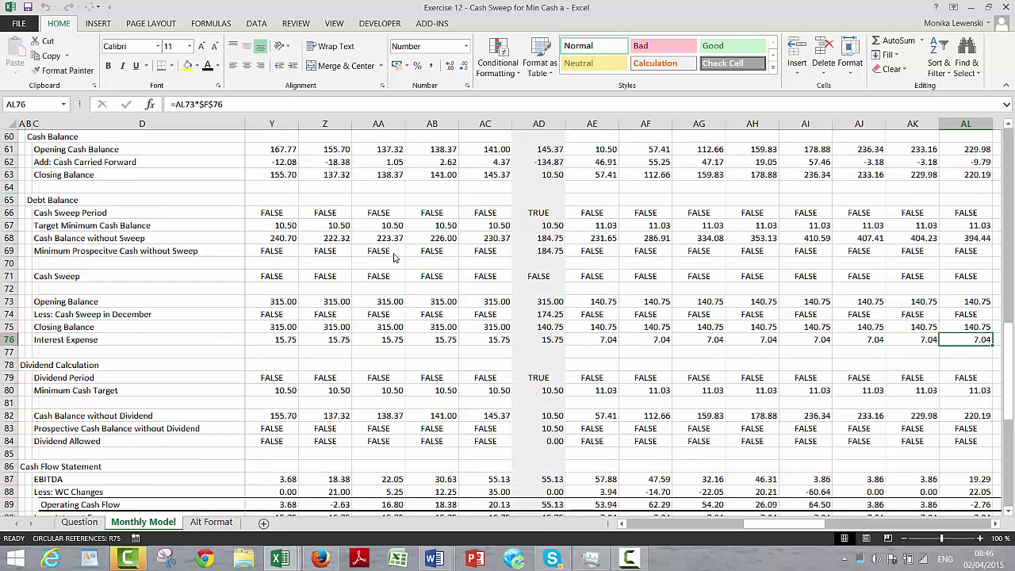
key("Left")
key("Left")
key("Left")
key("Left")
key("Left")
key("Left")
key("Left")
key("Left")
key("Left")
key("Left")
key("Left")
key("Left")
key("Left")
key("Left")
key("Left")
key("Left")
key("Left")
key("Left")
key("Left")
key("Left")
key("Left")
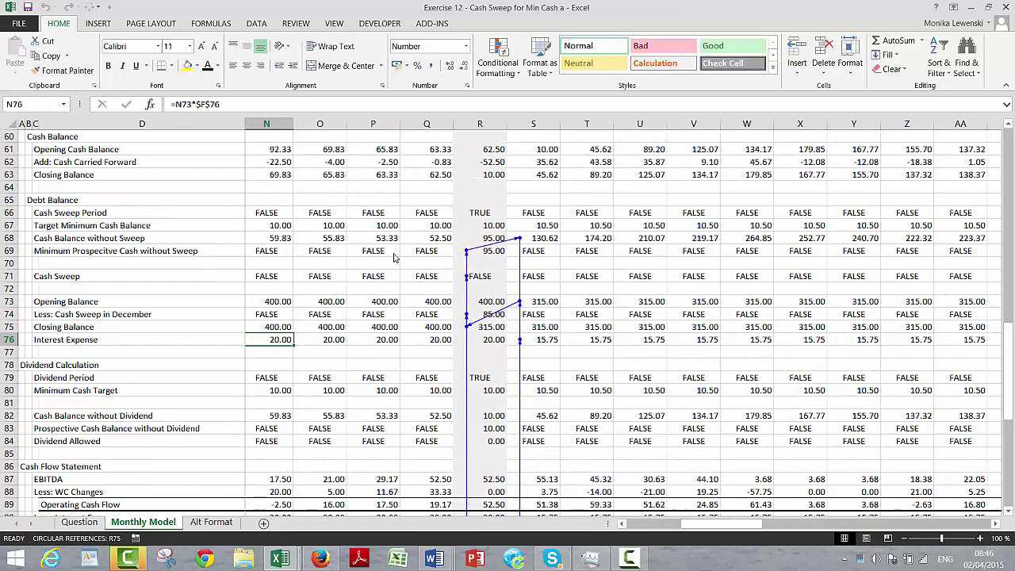
Insert a new blank row at row 72, directly beneath the Cash Sweep row
key("Home")
key("Up")
key("Up")
key("Up")
key("Up")
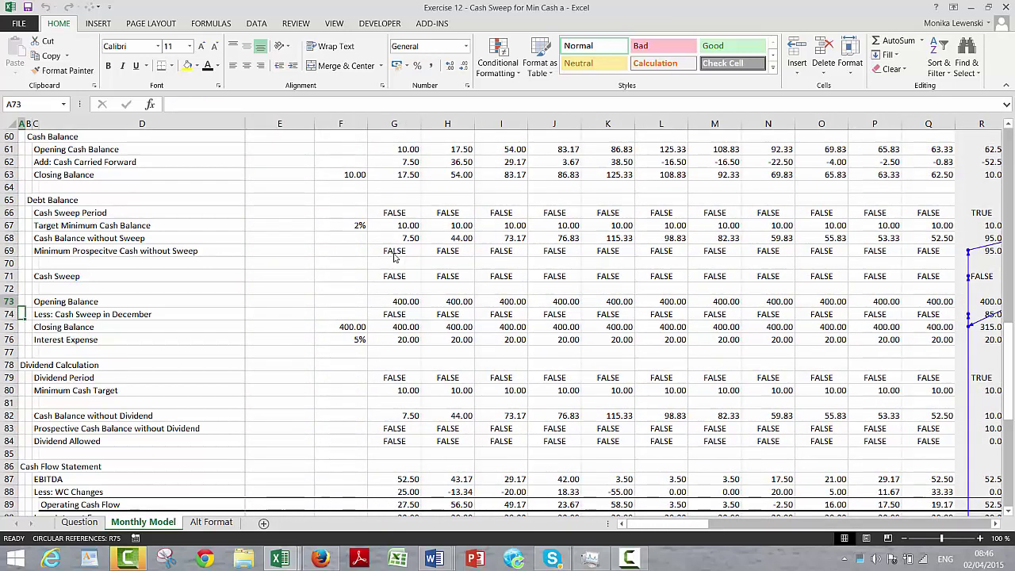
key("shift+space")
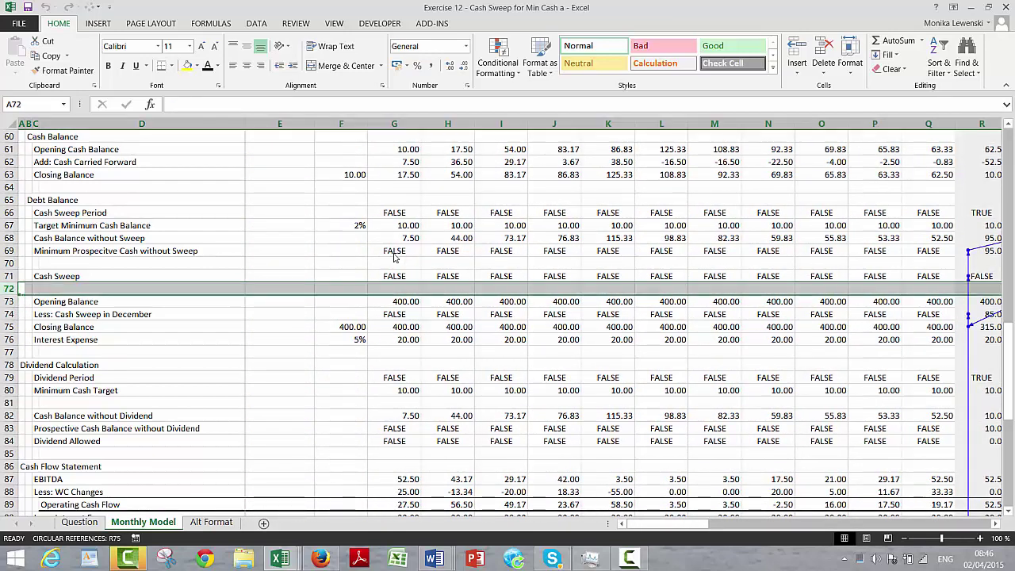
key("ctrl+shift+plus")
Label the new row "Cash Sweep with Function" in cell C72
key("Right")
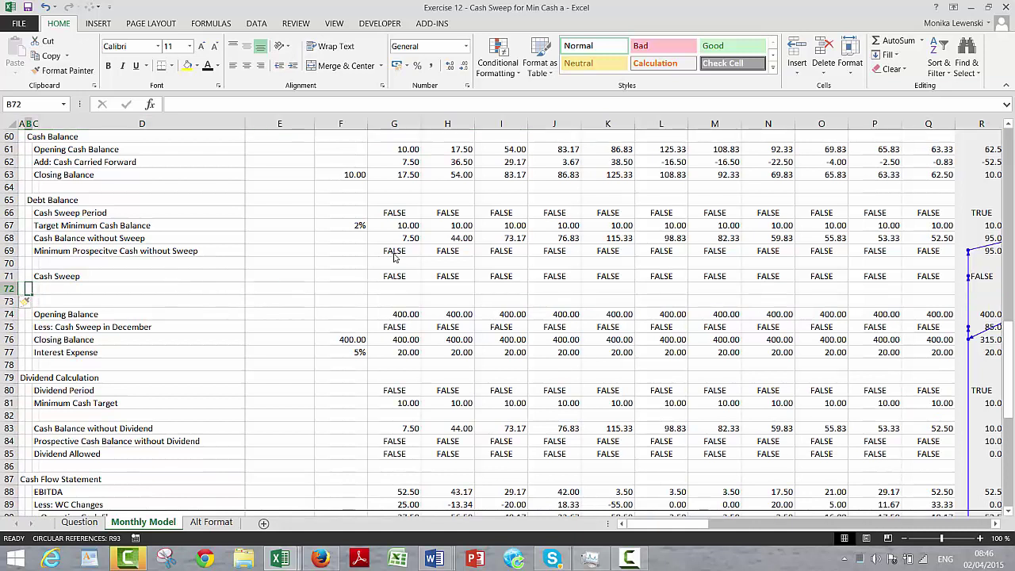
type("Cash Sweep")
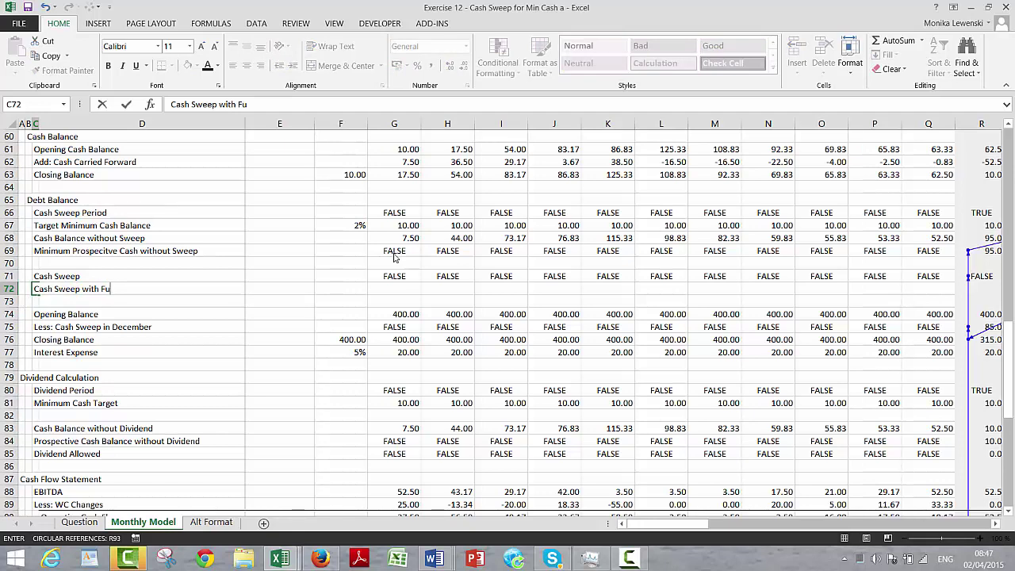
type("with Function")
key("Return")
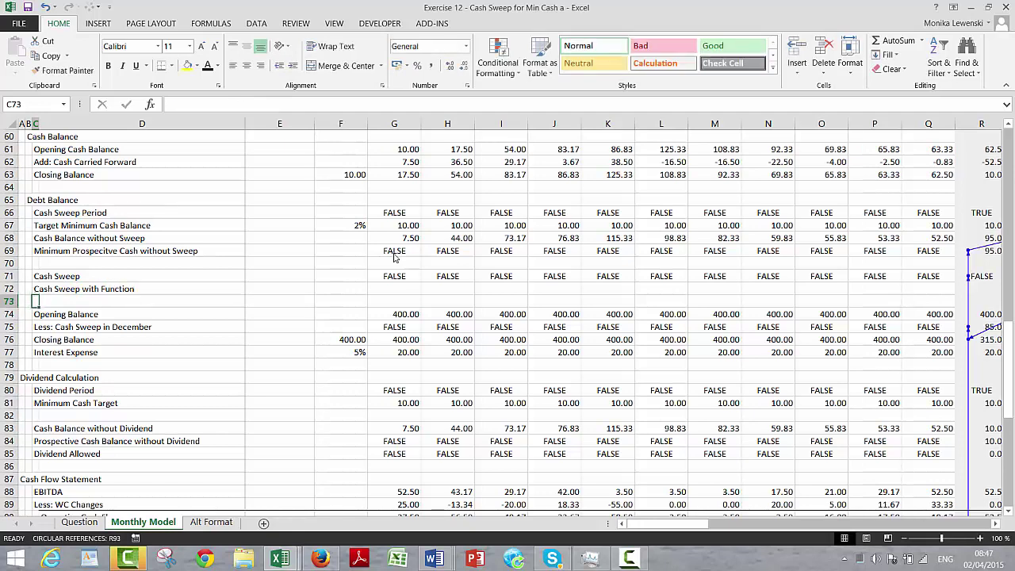
Look along the empty Cash Sweep with Function row across the monthly columns through AI and back to column F
key("Up")
key("Right")
key("Right")
key("Right")
key("Right")
key("Right")
key("Right")
key("Right")
key("Right")
key("Right")
key("Right")
key("Right")
key("Right")
key("Right")
key("Right")
key("Right")
key("Right")
key("Right")
key("Right")
key("Right")
key("Right")
key("Right")
key("Right")
key("Right")
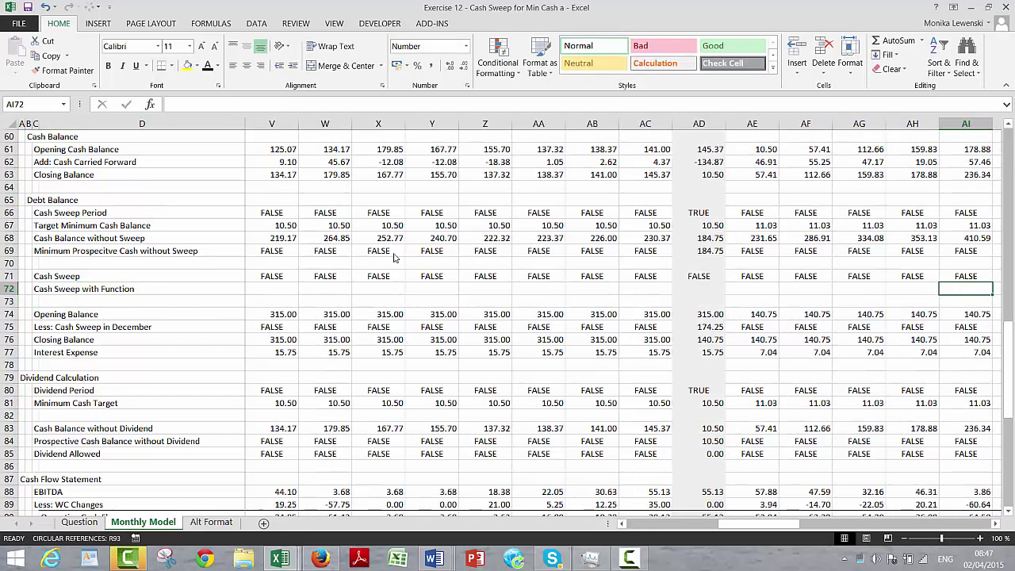
key("Left")
key("Left")
key("Left")
key("Left")
key("Left")
key("Left")
key("Left")
key("Left")
key("Left")
key("Left")
key("Left")
key("Left")
key("Left")
key("Left")
key("Left")
key("Left")
key("Left")
key("Left")
key("Left")
key("Left")
key("Left")
key("Left")
key("Left")
key("Left")
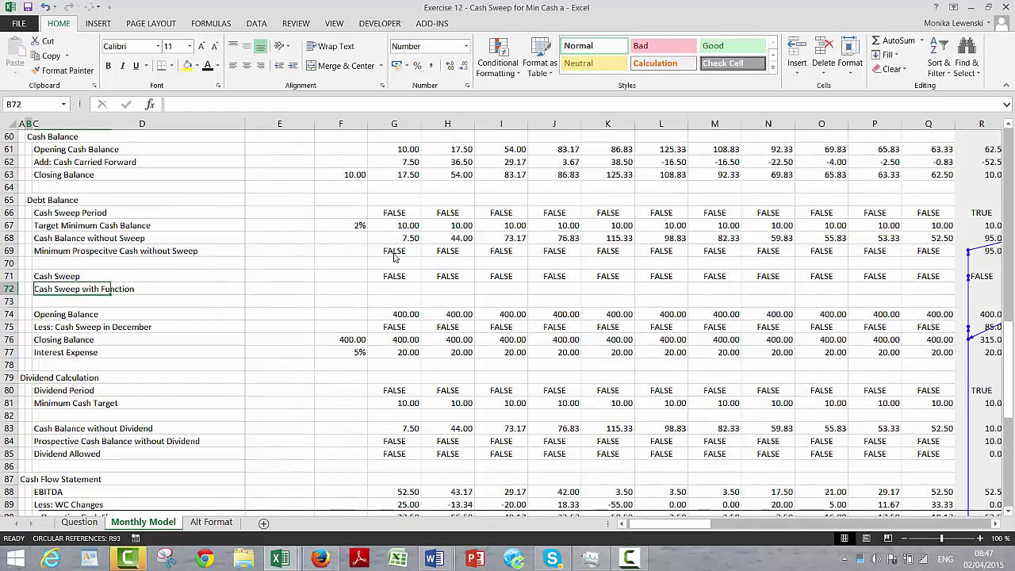
key("Right")
key("Right")
key("Right")
key("Right")
key("Right")
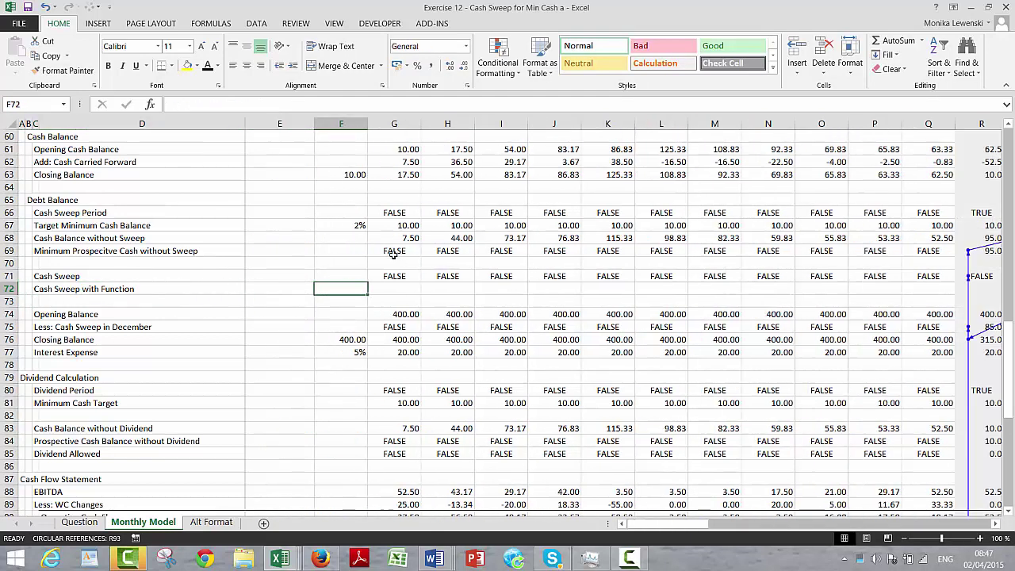
left_click(616, 552)
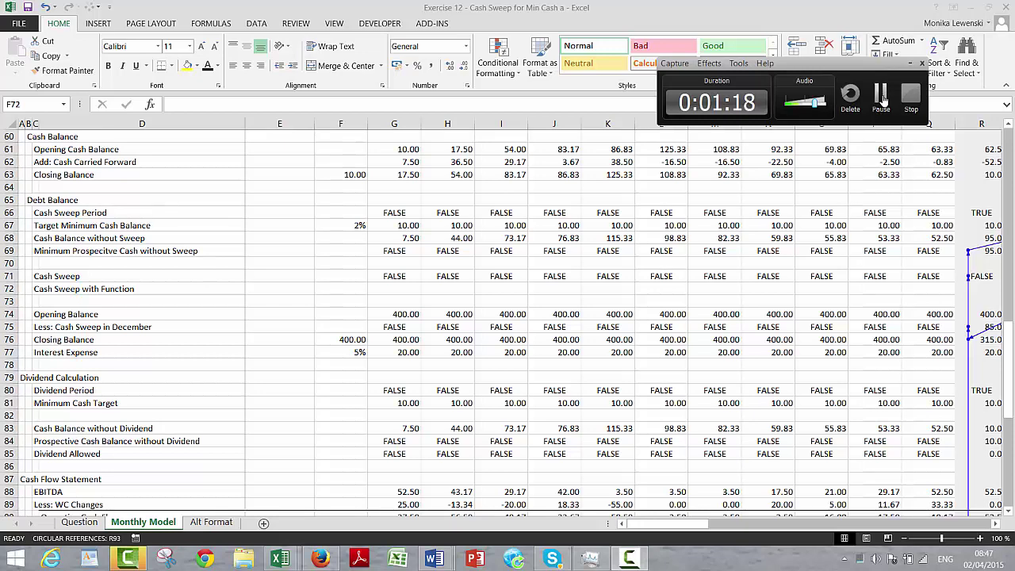
left_click(882, 101)
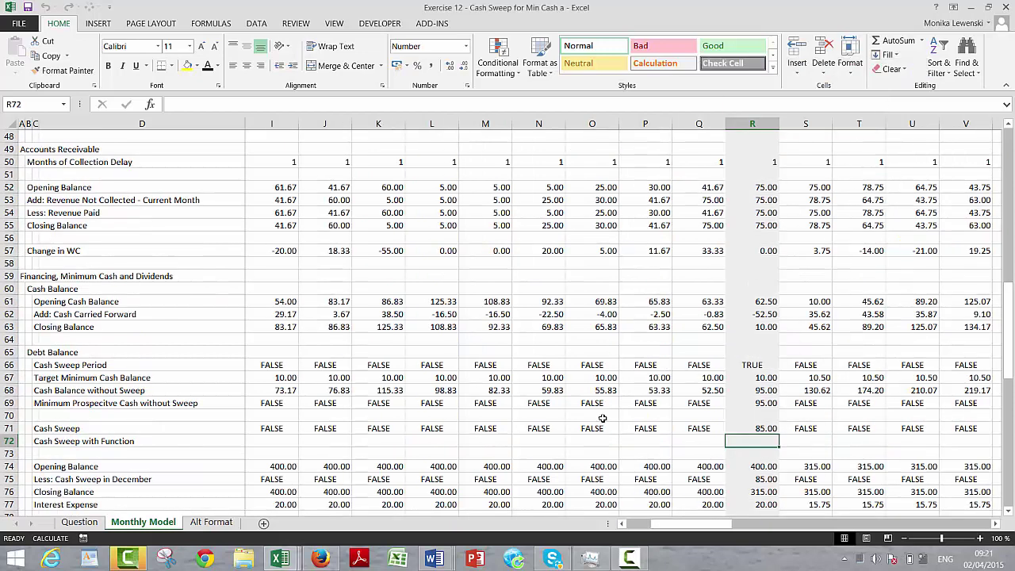
Examine the Cash Sweep row across the first-year monthly columns, from column R back to column G
key("Left")
key("Left")
key("Left")
key("Left")
key("Left")
key("Left")
key("Left")
key("Left")
key("Left")
key("Left")
key("Left")
key("Left")
key("Left")
key("Left")
key("Left")
key("Left")
key("Left")
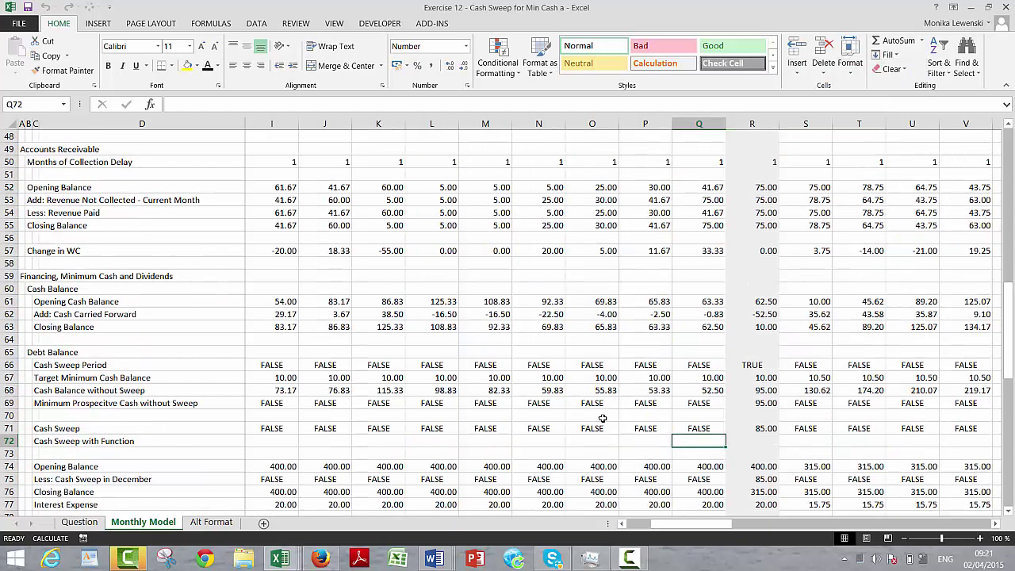
key("Right")
key("Right")
key("Right")
key("Right")
key("Right")
key("Right")
key("Right")
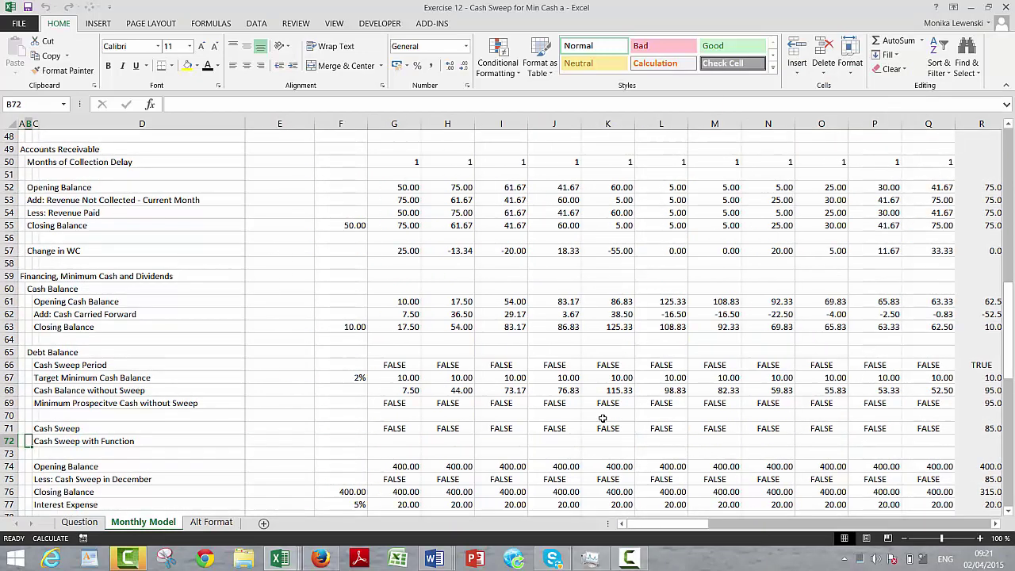
key("Left")
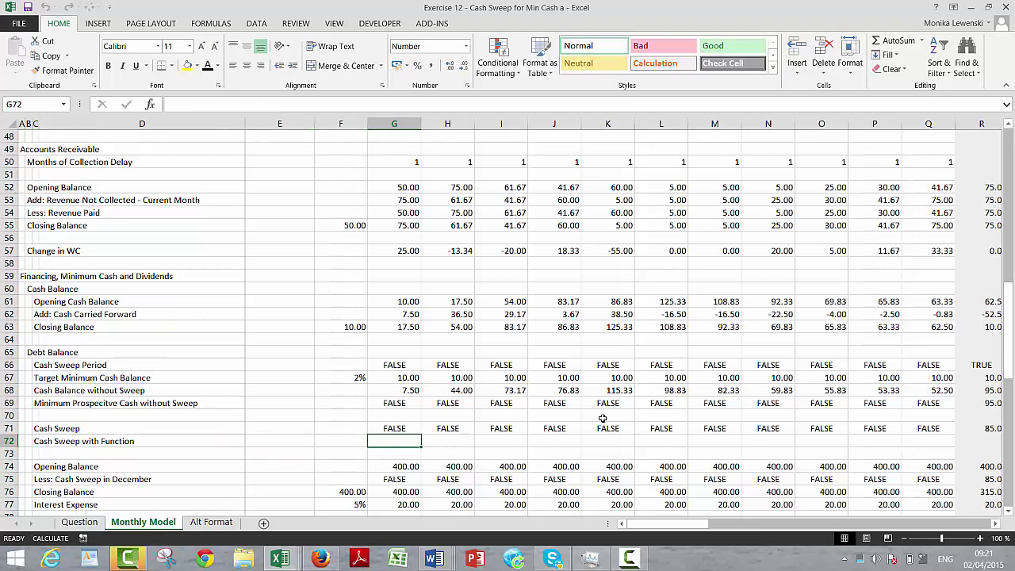
Examine the Cash Sweep row in the second-year columns through the sweep period in column AD, and return to the row's start
key("Right")
key("Right")
key("Right")
key("Right")
key("Right")
key("Right")
key("Right")
key("Right")
key("Right")
key("Right")
key("Right")
key("Right")
key("Right")
key("Right")
key("Right")
key("Right")
key("Right")
key("Right")
key("Right")
key("Right")
key("Right")
key("Right")
key("Right")
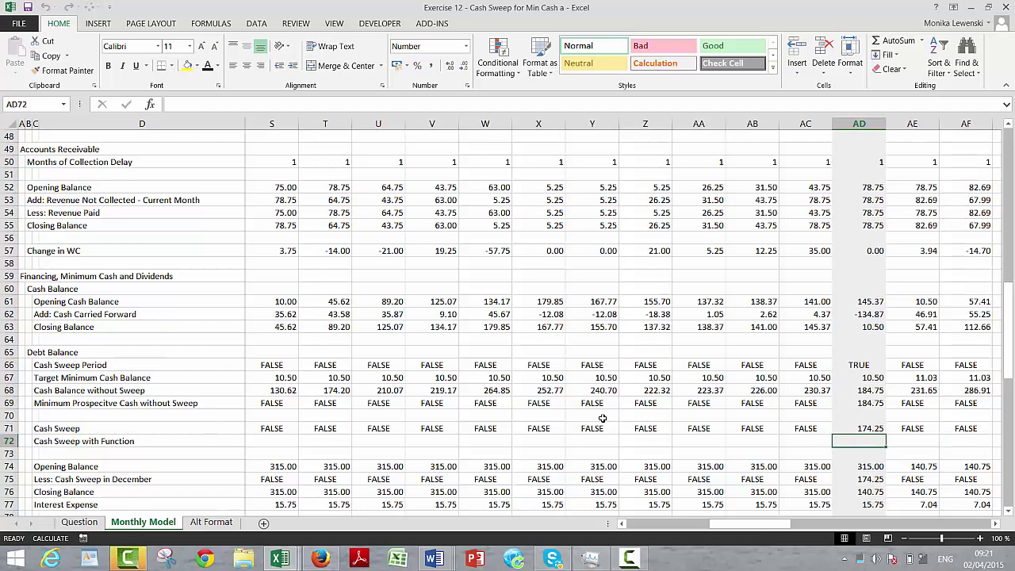
key("Up")
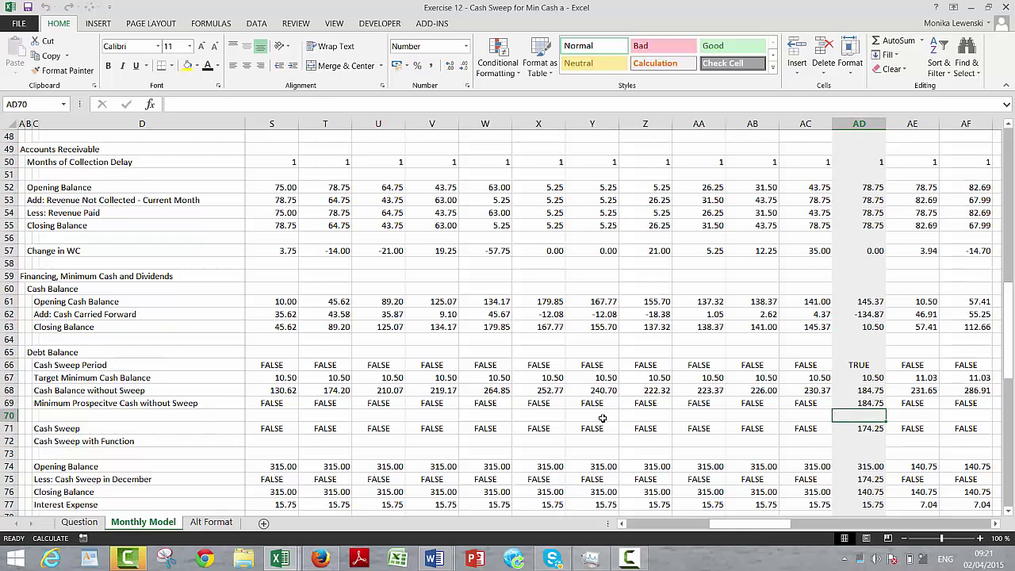
key("Down")
key("Left")
key("Left")
key("Left")
key("Left")
key("Left")
key("Left")
key("Left")
key("Left")
key("Left")
key("Left")
key("Left")
key("Left")
key("Left")
key("Left")
key("Left")
key("Left")
key("Left")
key("Left")
key("Left")
key("Left")
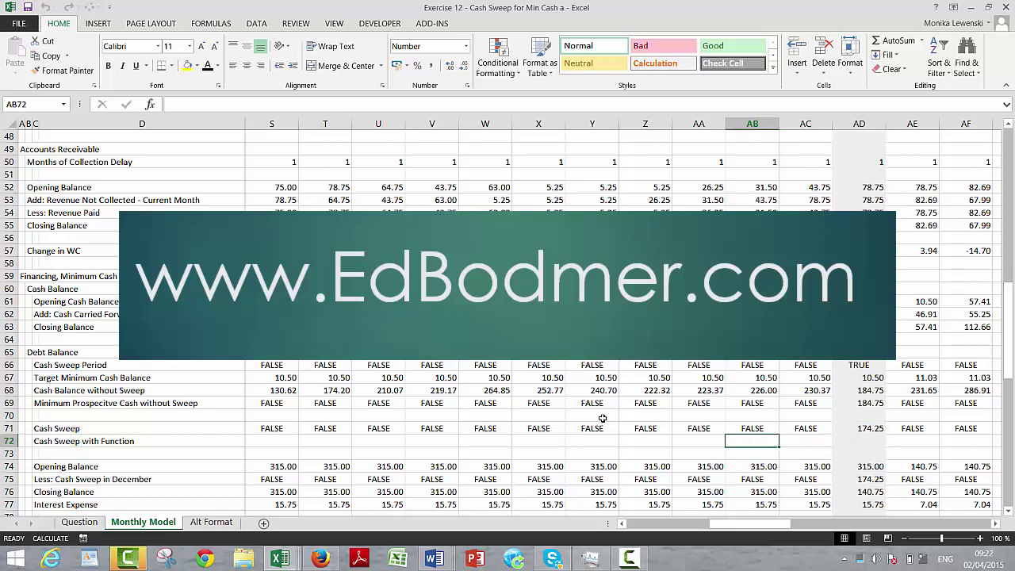
key("Left")
key("Left")
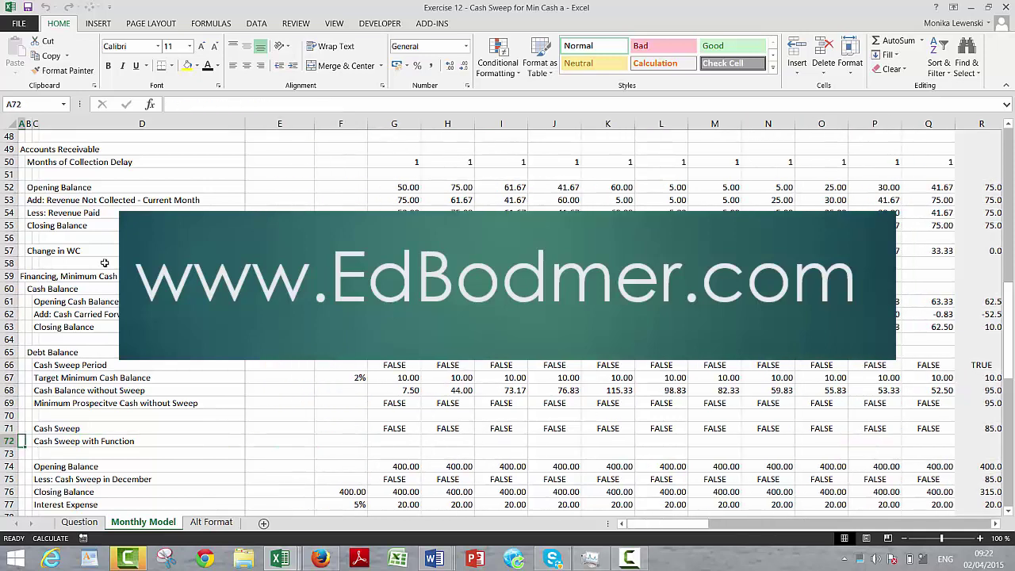
Review the iterative calculation setting, maximum iterations and maximum change in the formula calculation options, and accept them
left_click(23, 24)
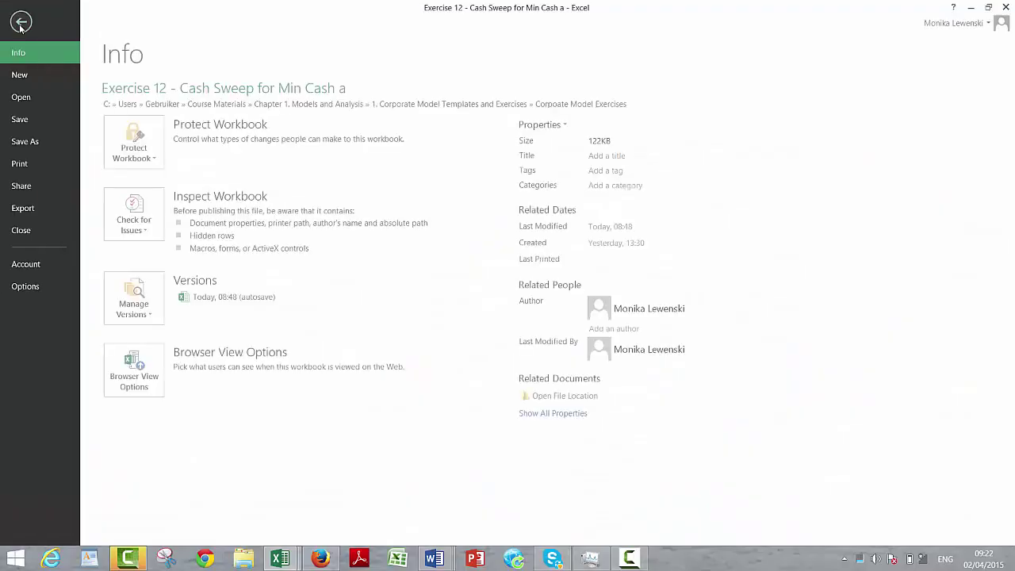
left_click(27, 286)
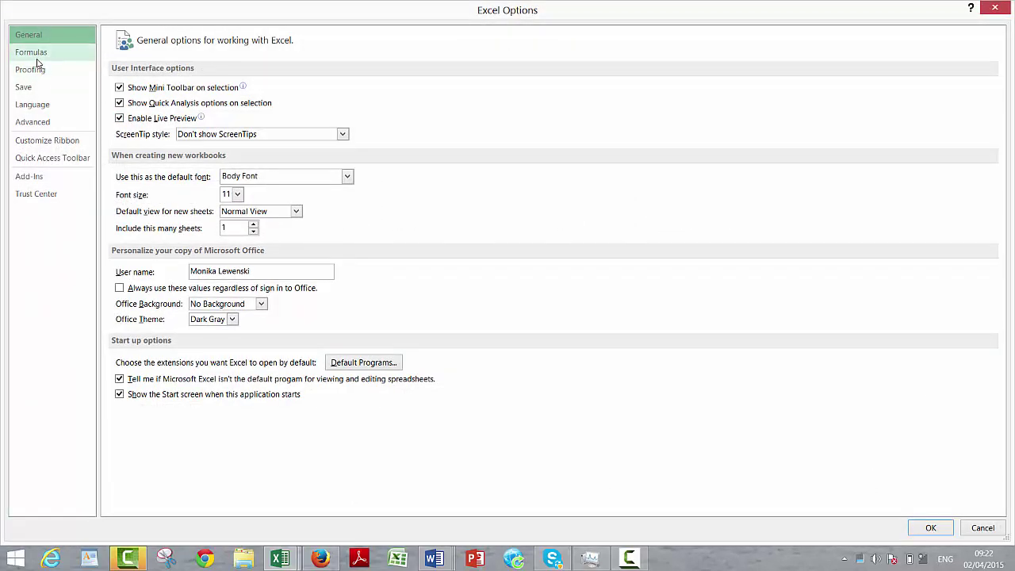
left_click(36, 54)
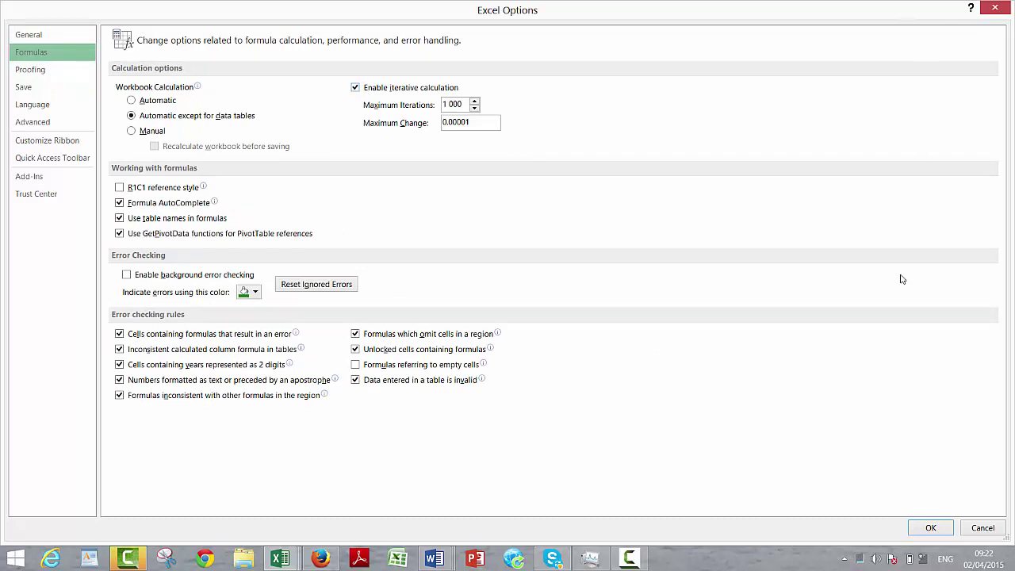
left_click(931, 527)
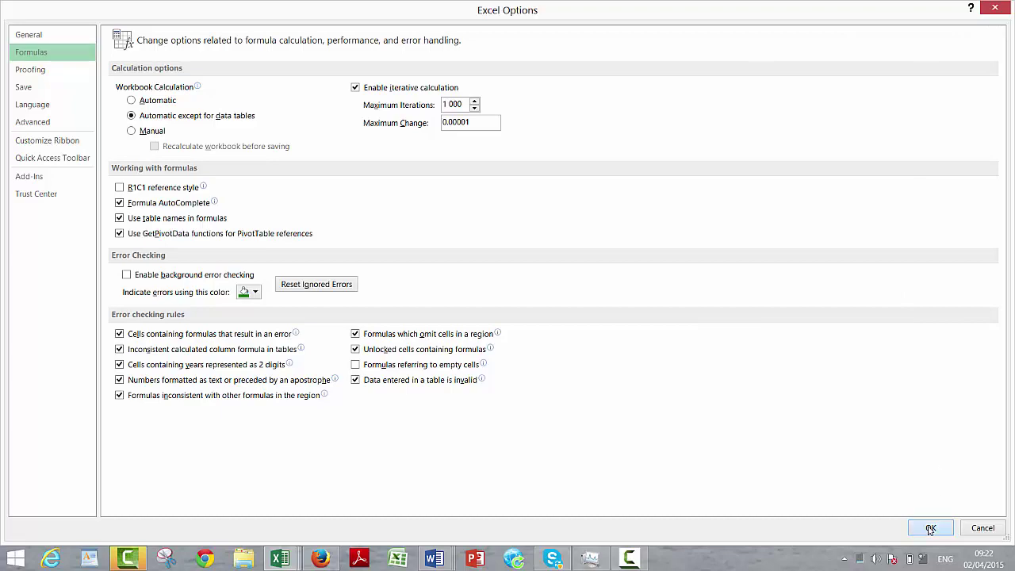
Examine the Debt Balance rows in the early monthly columns, from the Cash Sweep Period down to the Cash Sweep with Function row
left_click(746, 352)
key("Left")
key("Left")
key("Left")
key("Left")
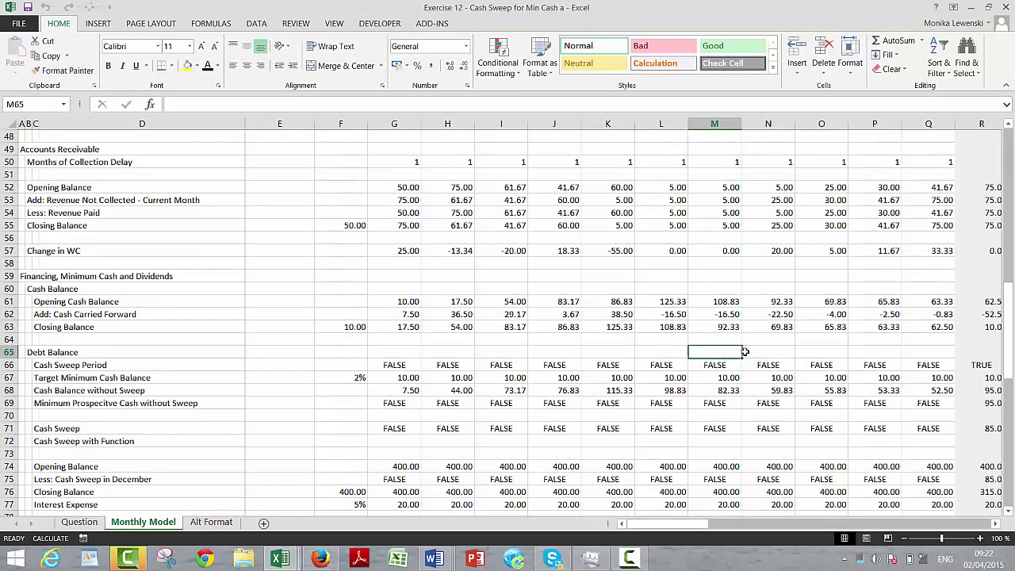
key("Down")
key("Down")
key("Down")
key("Down")
key("Down")
key("Down")
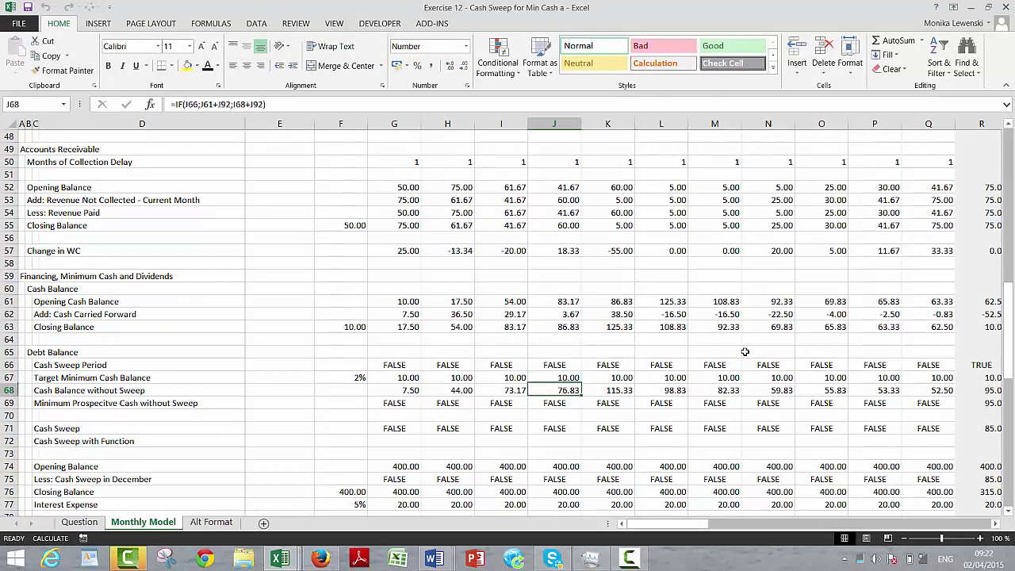
Look along the empty Cash Sweep with Function row into the second-year columns through X, and return to the December column R
key("Right")
key("Right")
key("Right")
key("Right")
key("Right")
key("Right")
key("Right")
key("Right")
key("Right")
key("Right")
key("Right")
key("Right")
key("Right")
key("Right")
key("Right")
key("Right")
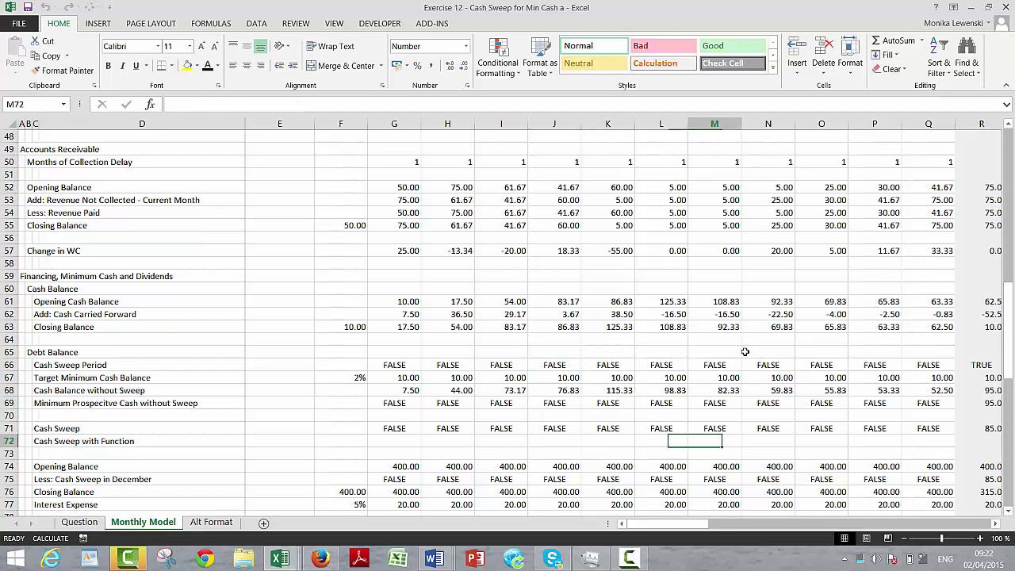
key("Left")
key("Left")
key("Left")
key("Left")
key("Left")
key("Left")
key("Left")
key("Left")
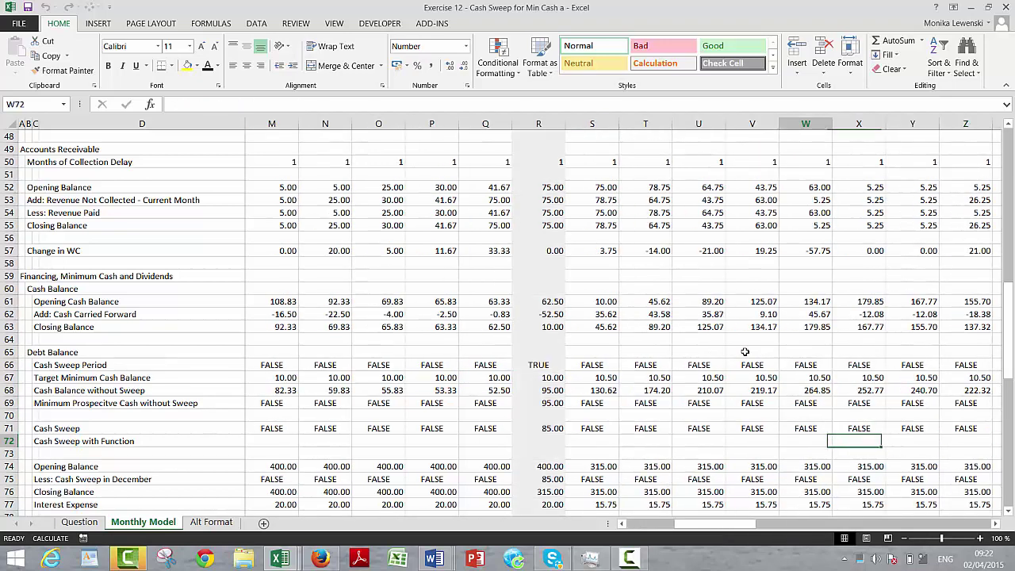
Examine the December column R from the debt balance down through the dividend and cash flow rows, and return to the sweep rows
key("Down")
key("Down")
key("Down")
key("Down")
key("Down")
key("Down")
key("Down")
key("Down")
key("Down")
key("Down")
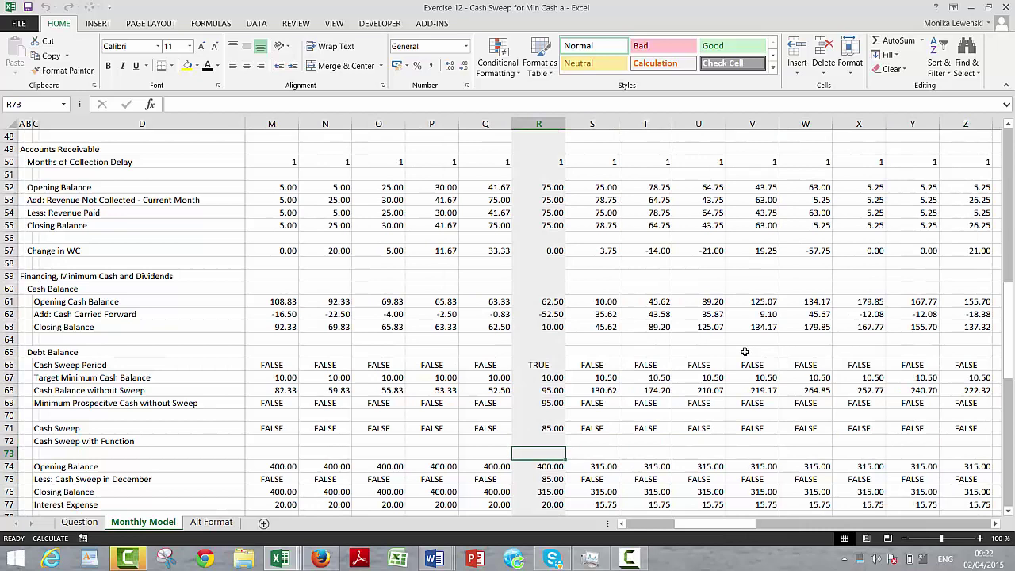
key("Up")
key("Up")
key("Up")
key("Up")
key("Up")
key("Up")
key("Up")
key("Up")
key("Up")
key("Up")
key("Up")
key("Up")
key("Up")
key("Up")
key("Up")
key("Up")
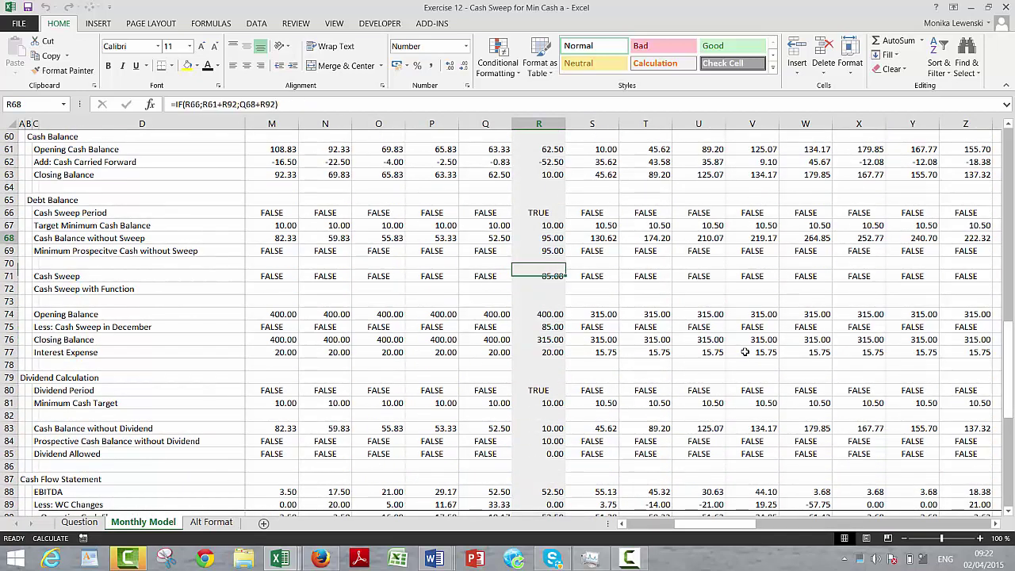
key("Down")
key("Down")
key("Down")
key("Down")
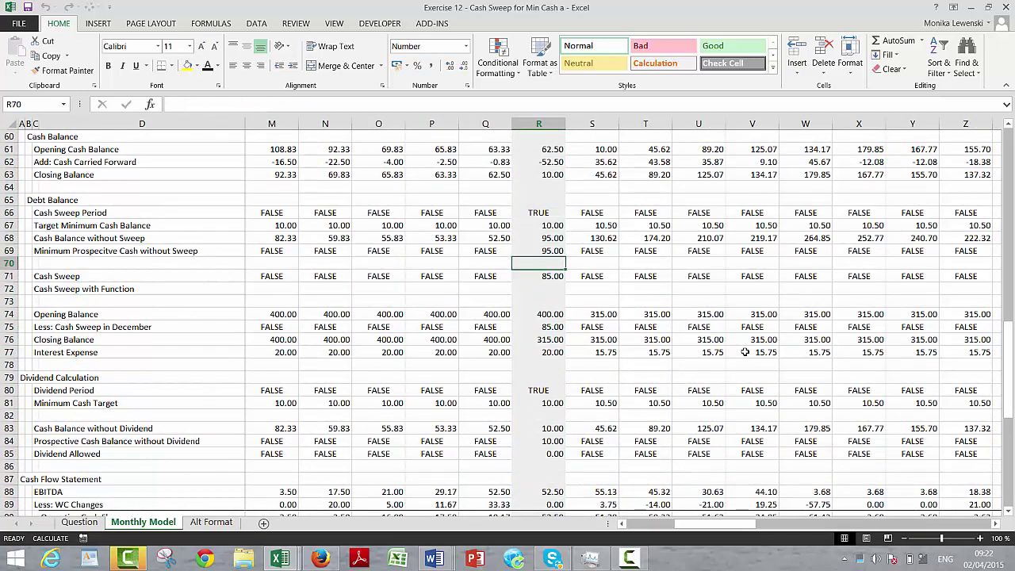
Examine column R upward through the cash balance and accounts receivable rows to row 51, and back down to the debt's Opening Balance
key("Up")
key("Up")
key("Up")
key("Up")
key("Up")
key("Up")
key("Up")
key("Up")
key("Up")
key("Up")
key("Up")
key("Up")
key("Up")
key("Up")
key("Up")
key("Up")
key("Up")
key("Up")
key("Up")
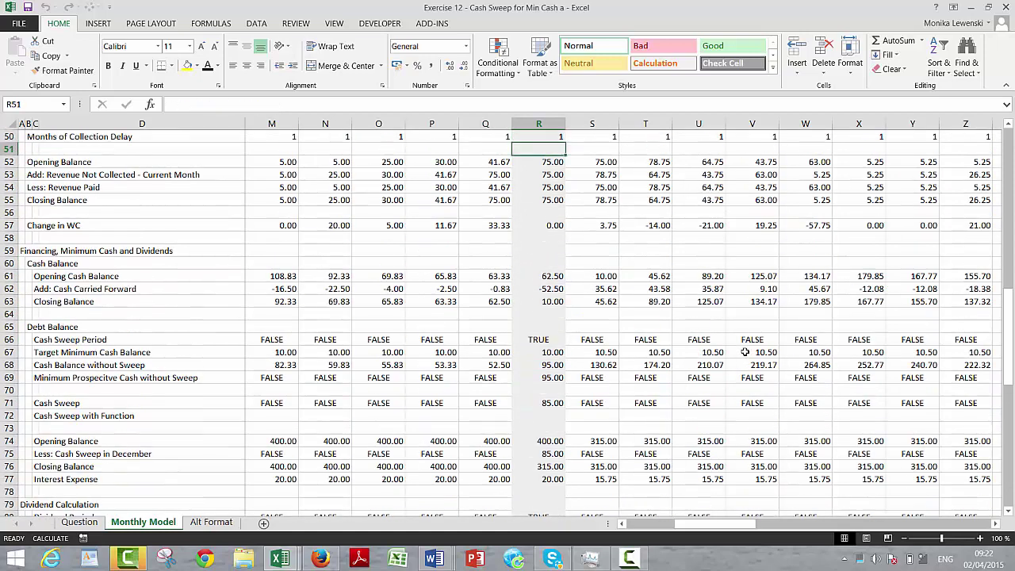
key("Down")
key("Down")
key("Down")
key("Down")
key("Down")
key("Down")
key("Down")
key("Down")
key("Down")
key("Down")
key("Down")
key("Down")
key("Down")
key("Down")
key("Down")
key("Down")
key("Down")
key("Down")
key("Down")
key("Down")
key("Up")
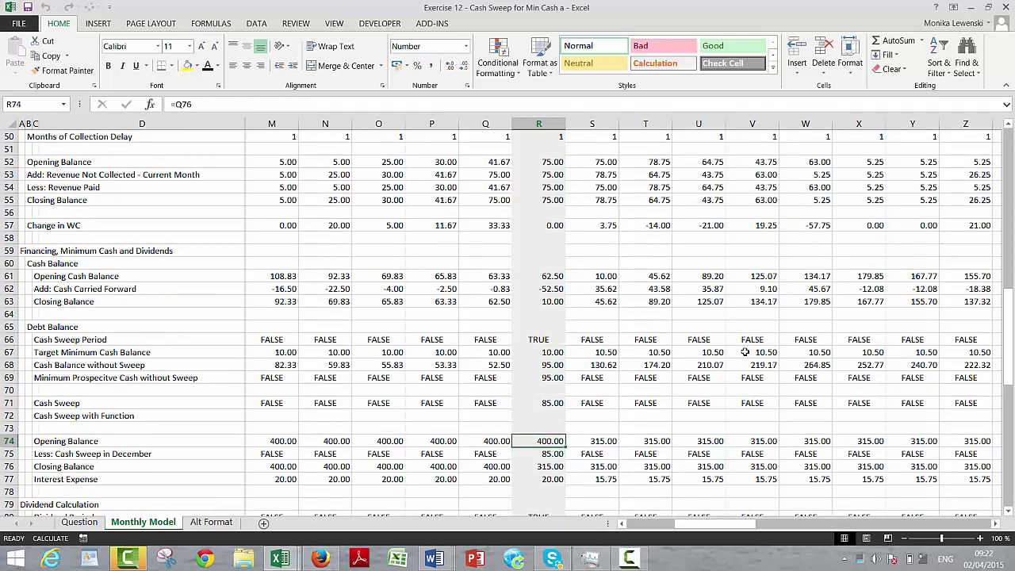
Examine the Cash Sweep formula in R71 and the earlier monthly columns back to I, and return to the row's start
key("Up")
key("Up")
key("Up")
key("Left")
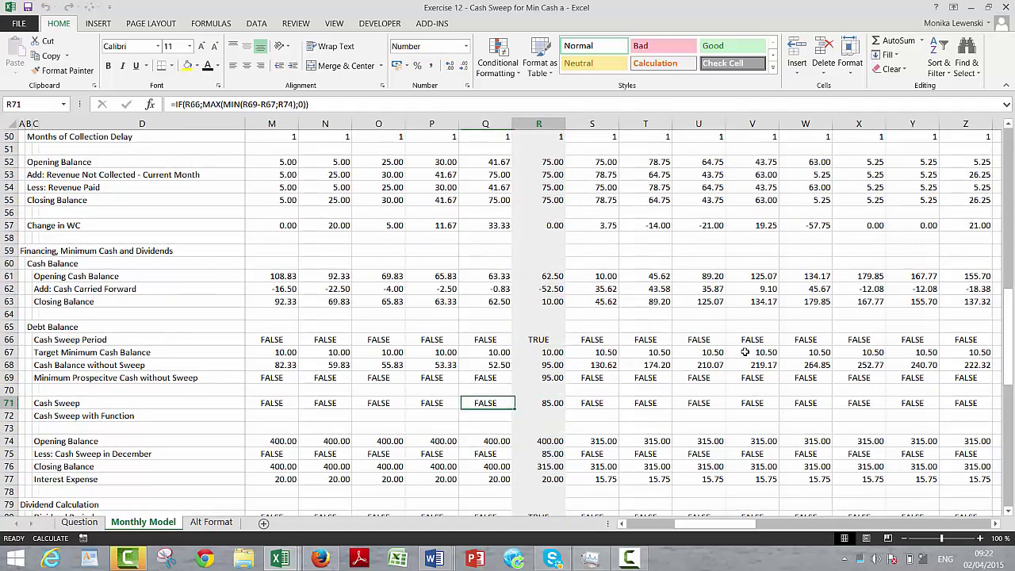
key("Left")
key("Right")
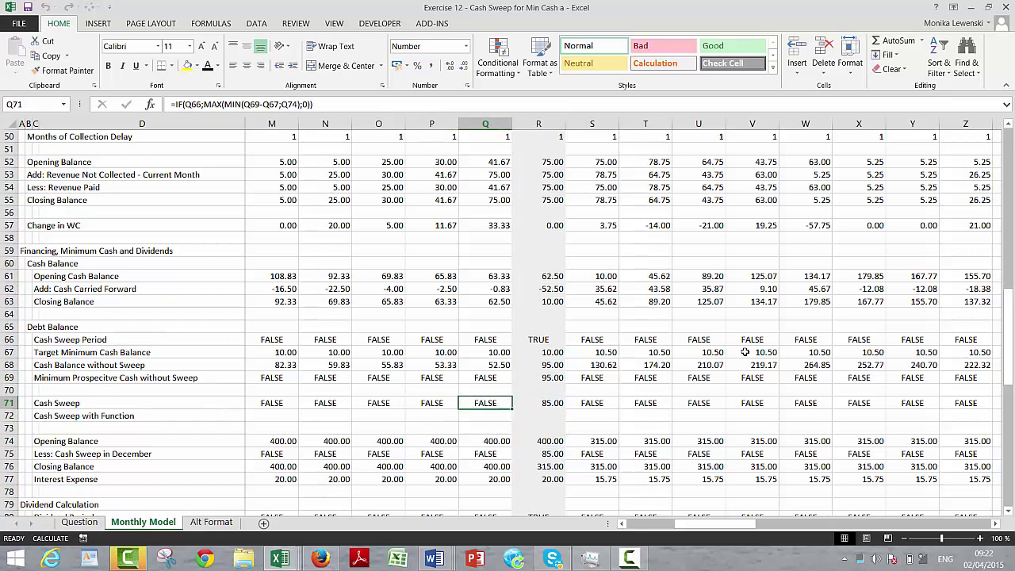
key("Left")
key("Left")
key("Left")
key("Left")
key("Left")
key("Left")
key("Left")
key("Left")
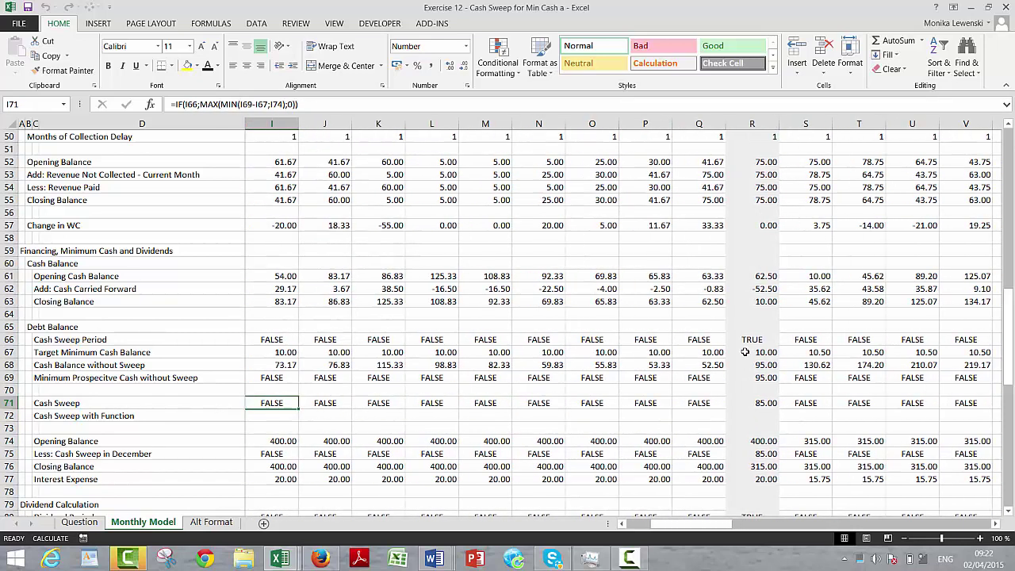
key("Home")
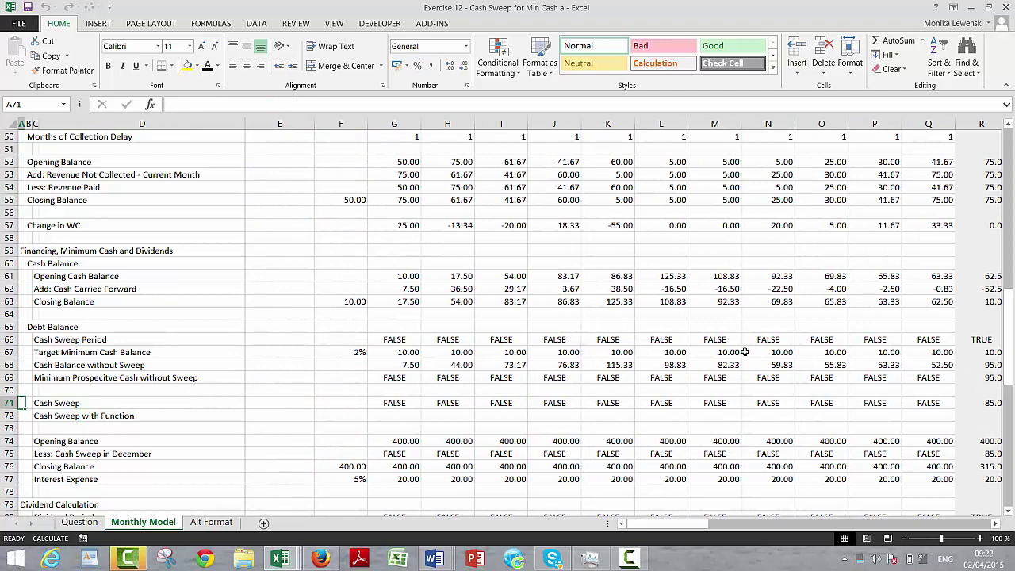
Set the 2015 A/R Months assumption in the Working Capital inputs to 0
key("Page_Up")
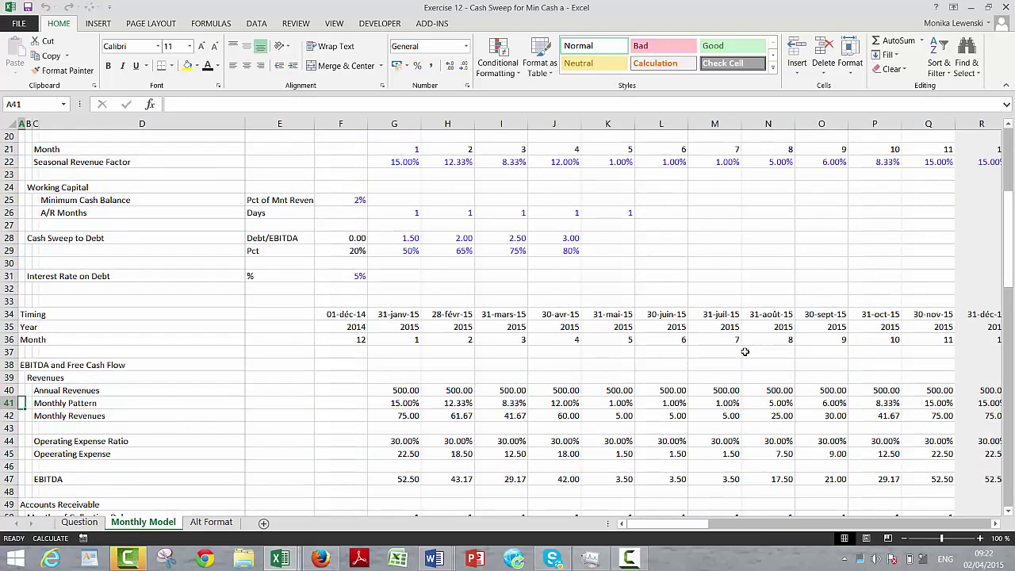
key("Page_Up")
key("Down")
key("Down")
key("Down")
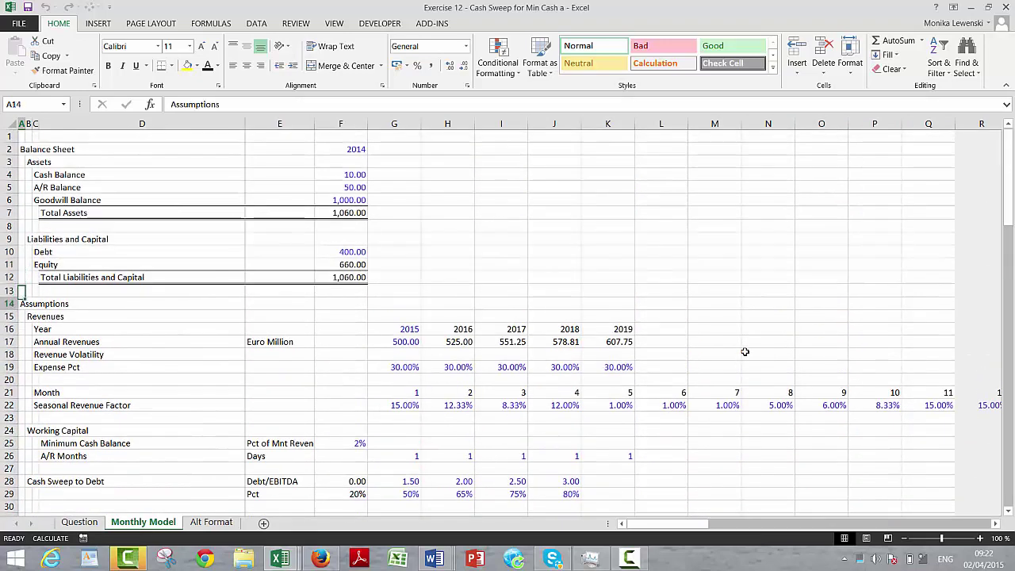
key("Up")
key("Up")
key("Up")
key("ctrl+Home")
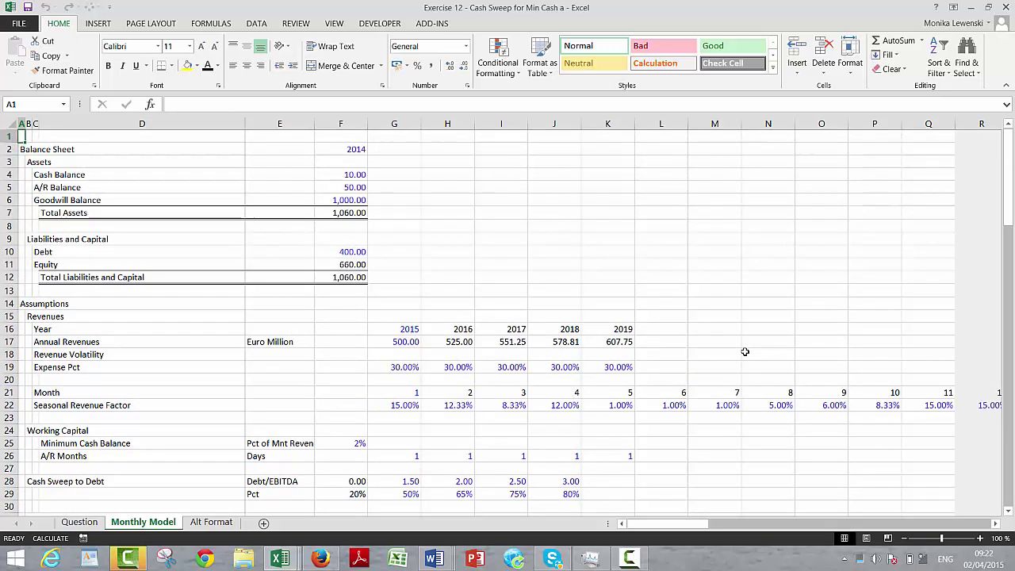
key("Down")
key("Down")
key("Down")
key("Down")
key("Down")
key("Down")
key("Down")
key("Down")
key("Down")
key("Down")
key("Down")
key("Down")
key("Down")
key("Down")
key("Down")
key("Down")
key("Down")
key("Down")
key("Down")
key("Down")
key("Right")
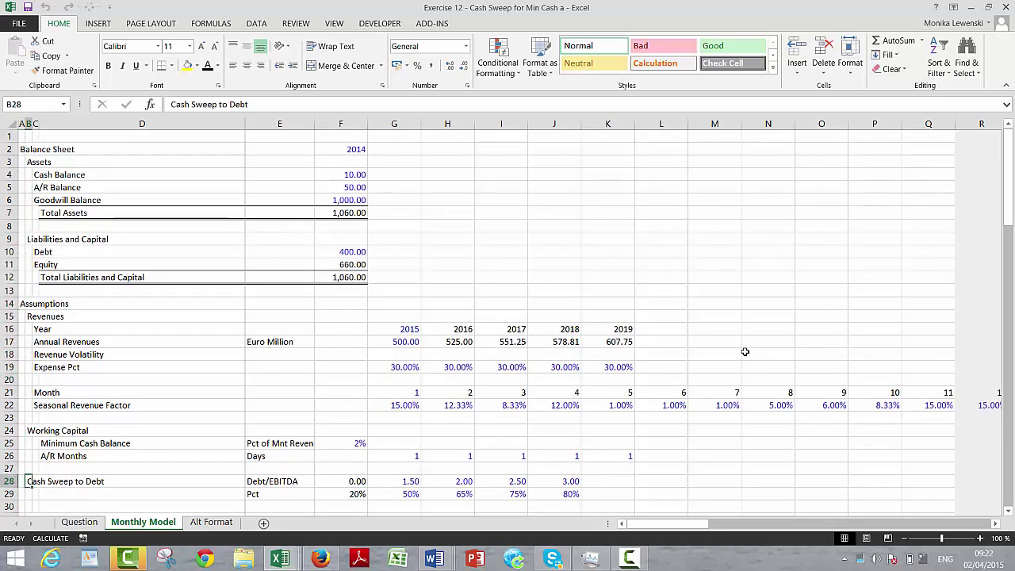
key("Right")
key("Right")
key("Right")
key("Right")
key("Right")
key("Up")
key("Up")
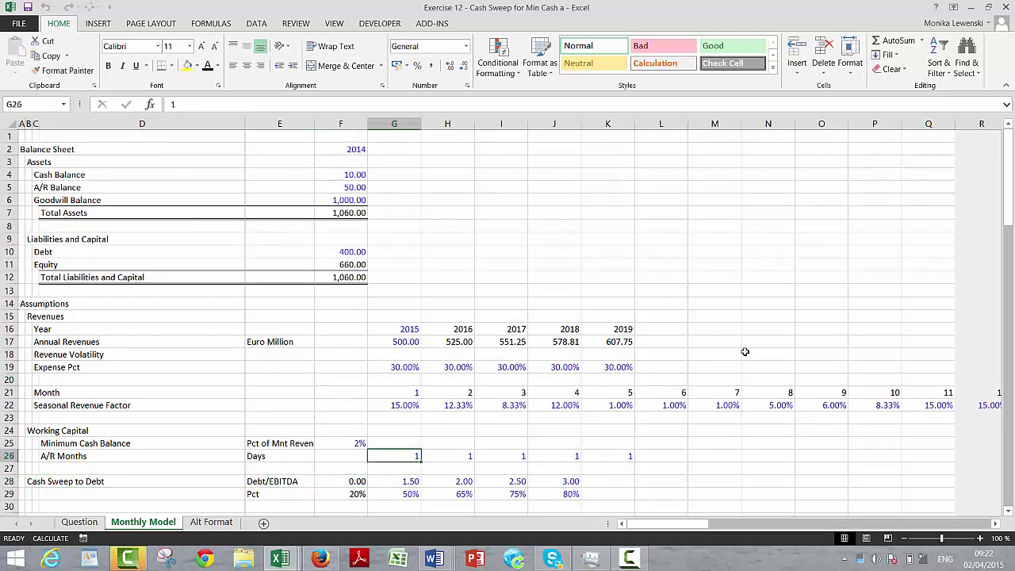
key("Right")
key("Left")
key("Right")
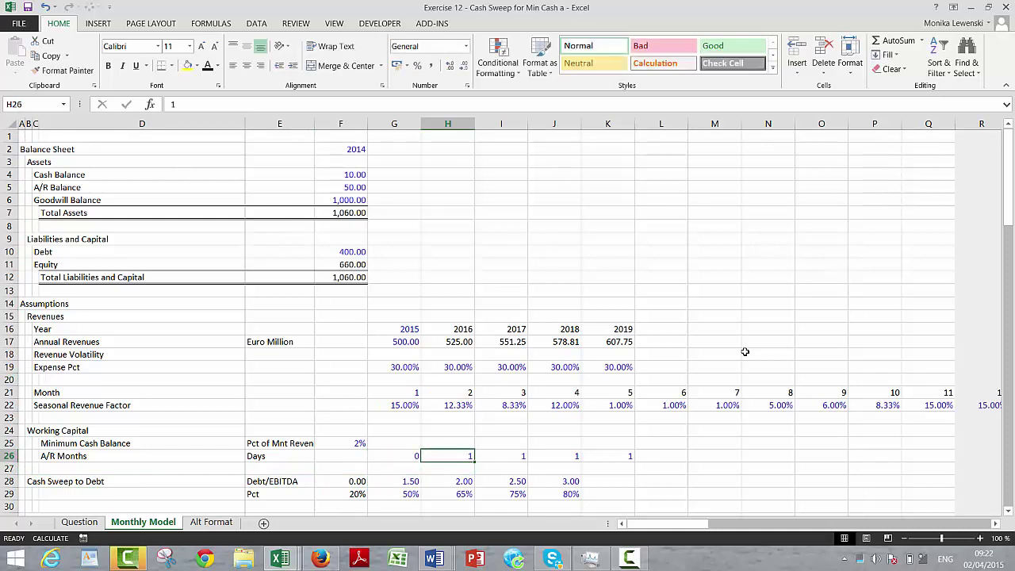
Link the 2016 A/R Months assumption in H26 to the 2015 value in G26
type("=")
key("Left")
key("Return")
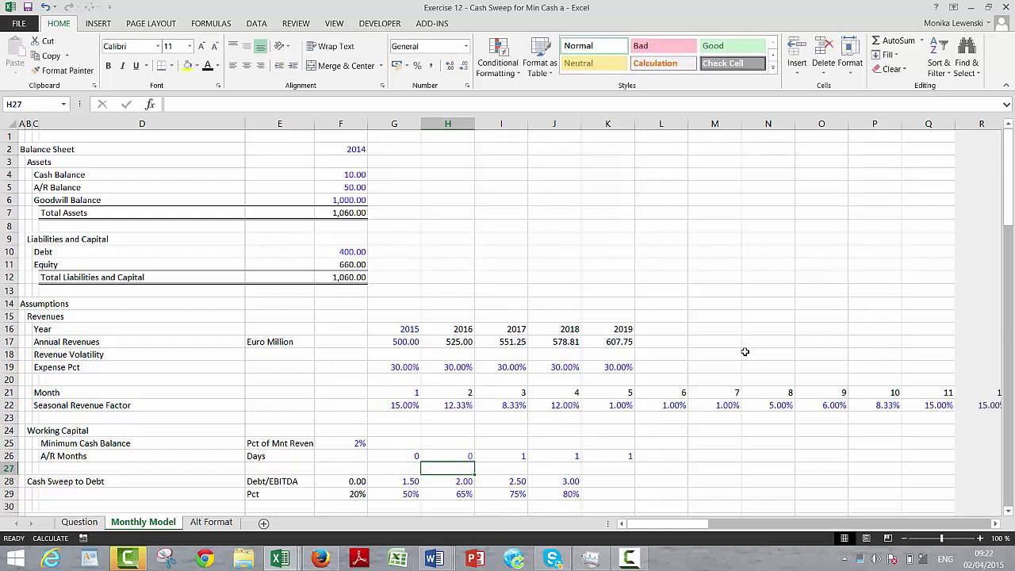
key("Up")
key("ctrl+c")
key("shift+Right")
key("shift+Right")
key("shift+Right")
key("ctrl+v")
key("ctrl+q")
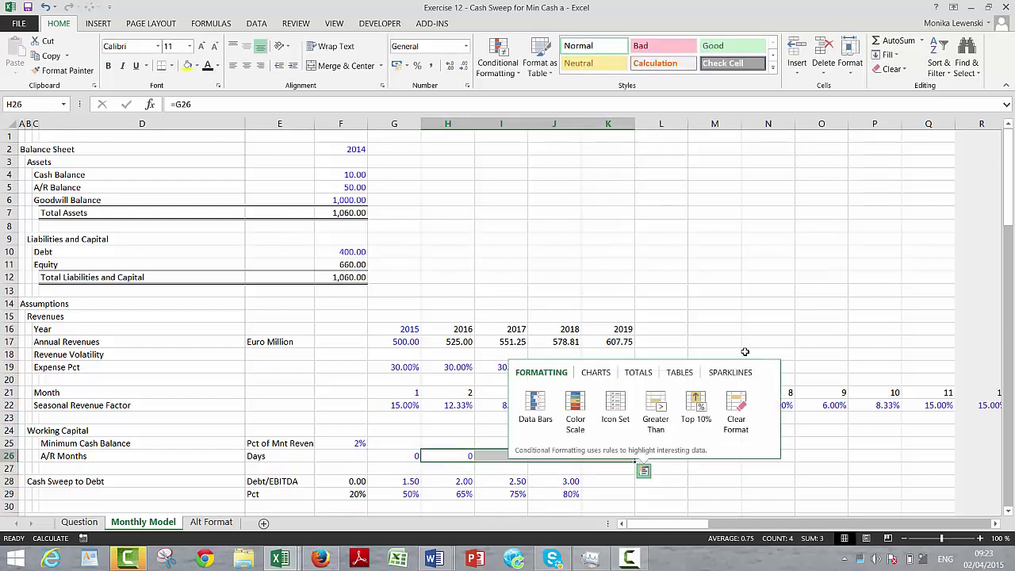
key("Escape")
key("Right")
type("1")
key("Left")
key("Left")
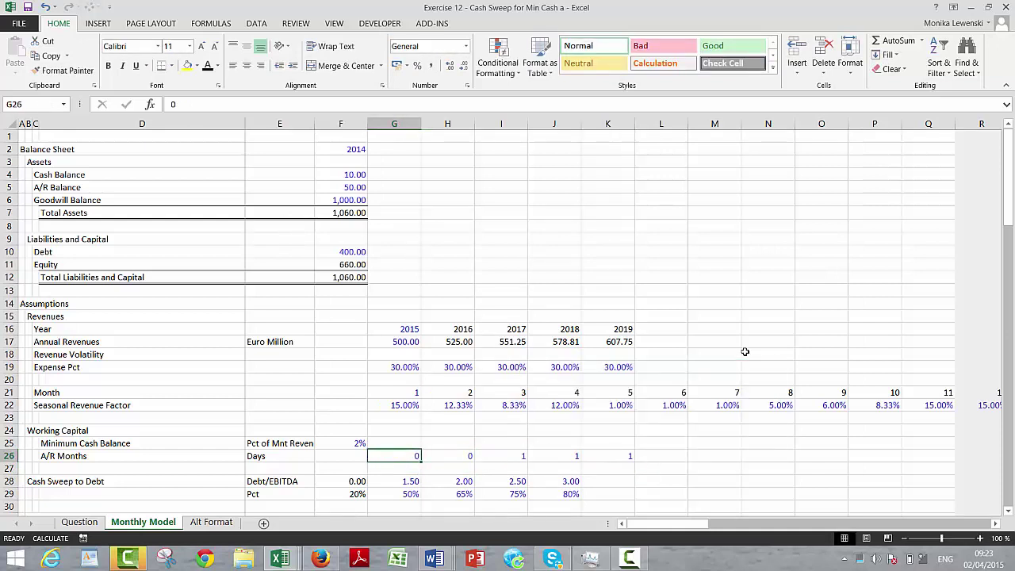
Link the 2017 A/R Months assumption in I26 to H26 and fill the formula across to 2019
key("Right")
key("Right")
type("=")
key("Left")
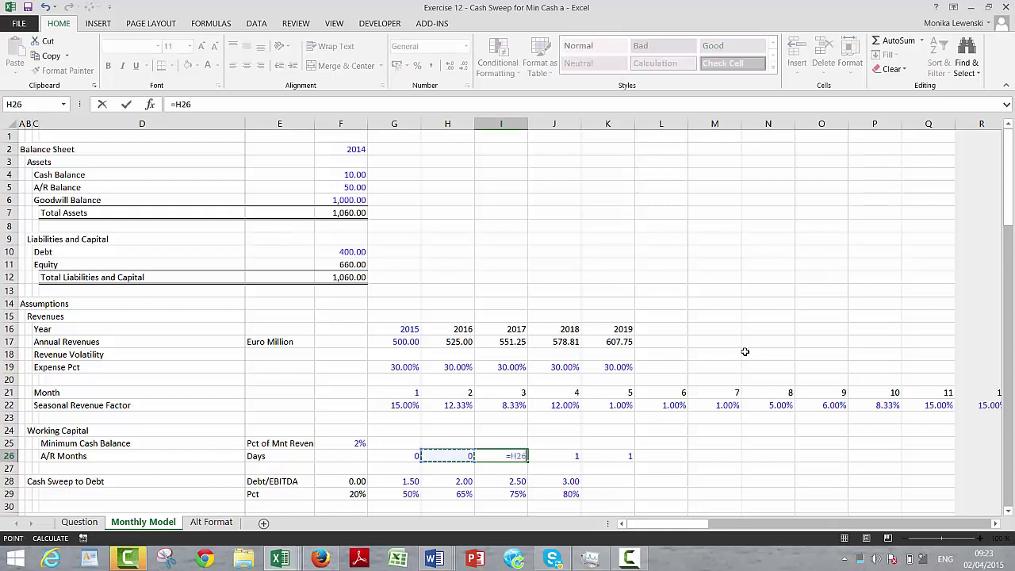
key("Return")
key("Up")
key("shift+Right")
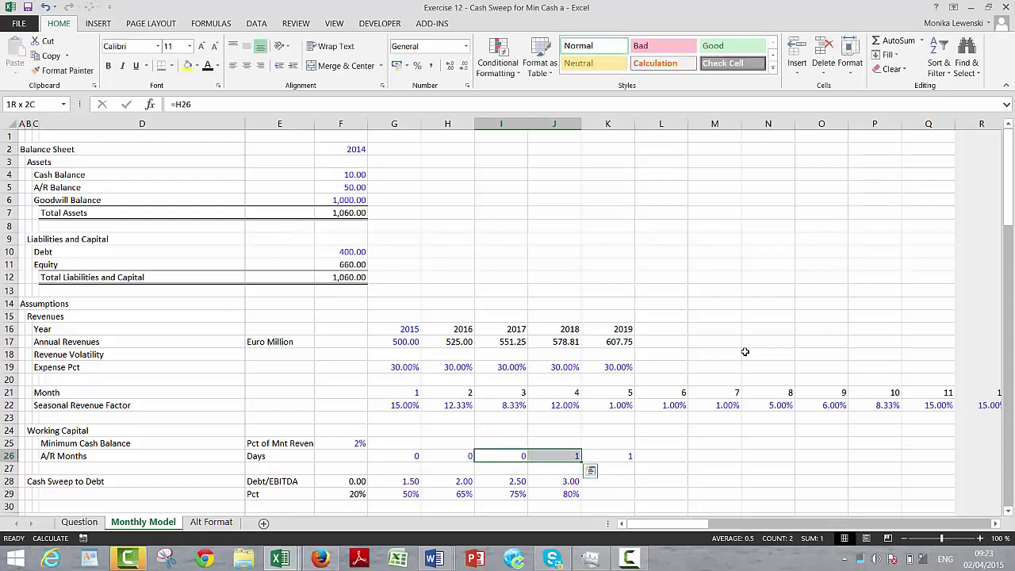
key("shift+Right")
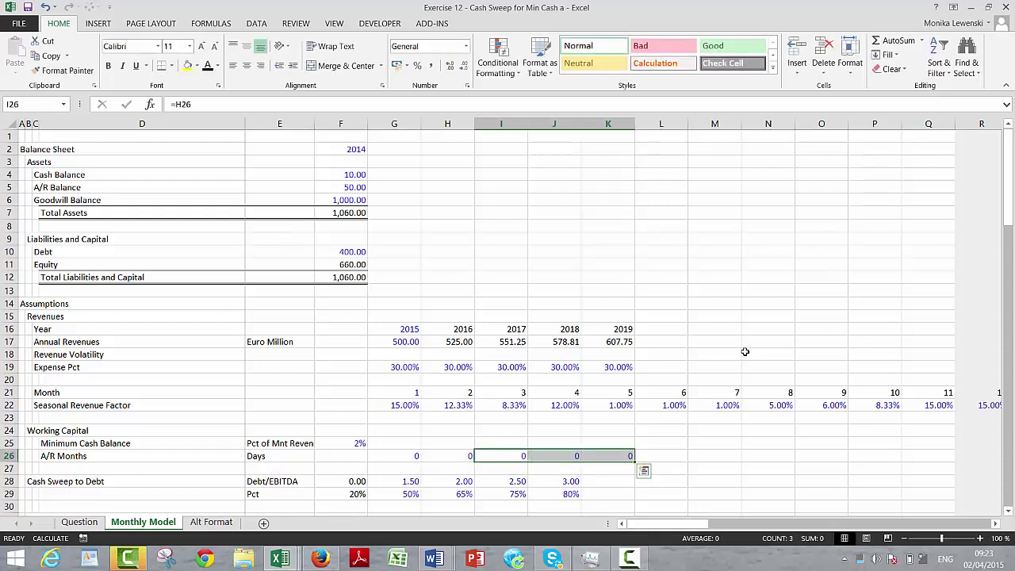
Examine column I from the assumptions down through EBITDA and accounts receivable to the cash balance rows, and return to the Change in WC row's start
key("Down")
key("Down")
key("Down")
key("Down")
key("Down")
key("Down")
key("Down")
key("Down")
key("Down")
key("Down")
key("Down")
key("Down")
key("Down")
key("Down")
key("Down")
key("Down")
key("Down")
key("Down")
key("Down")
key("Down")
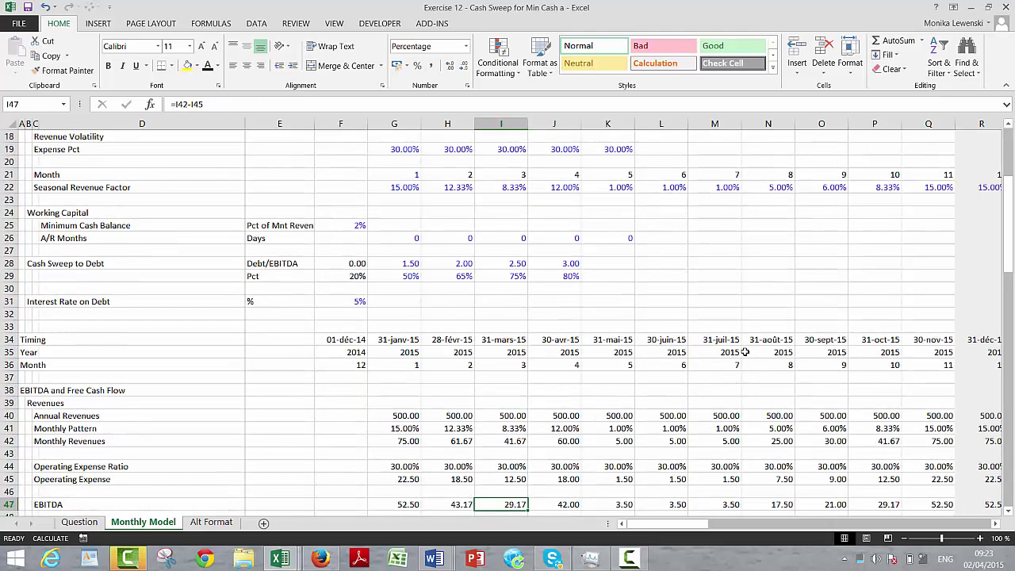
key("Down")
key("Down")
key("Down")
key("Down")
key("Down")
key("Down")
key("Down")
key("Down")
key("Down")
key("Down")
key("Down")
key("Down")
key("Down")
key("Down")
key("Down")
key("Down")
key("Up")
key("Up")
key("Up")
key("Up")
key("Up")
key("Up")
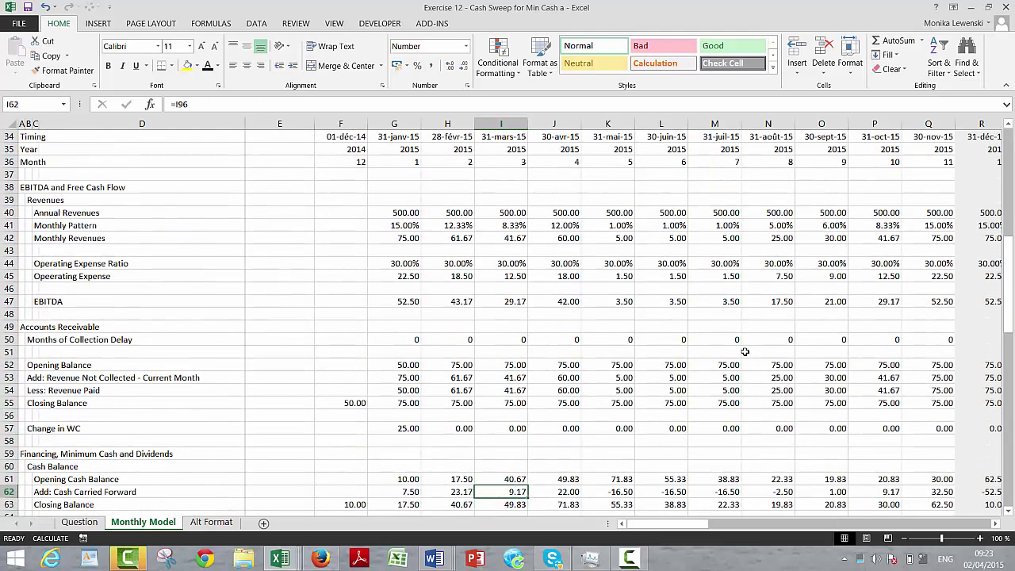
key("Left")
key("Left")
key("shift+Right")
key("Left")
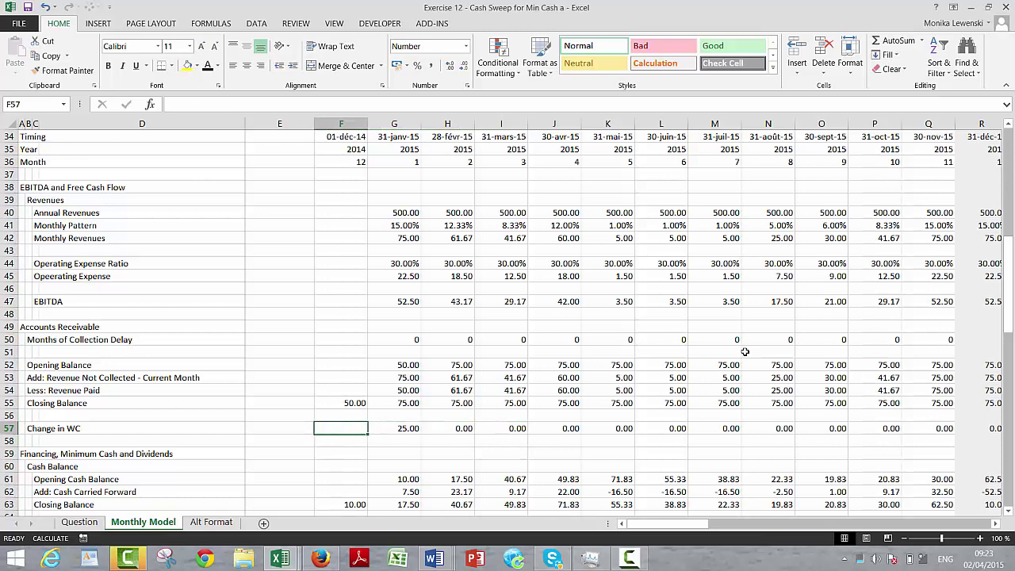
Examine the January column G from Change in WC down through the cash balance, debt balance and dividend calculation rows
key("Right")
key("Down")
key("Down")
key("Down")
key("Down")
key("Down")
key("Down")
key("Down")
key("Down")
key("Down")
key("Down")
key("Down")
key("Down")
key("Down")
key("Down")
key("Down")
key("Down")
key("Down")
key("Down")
key("Down")
key("Down")
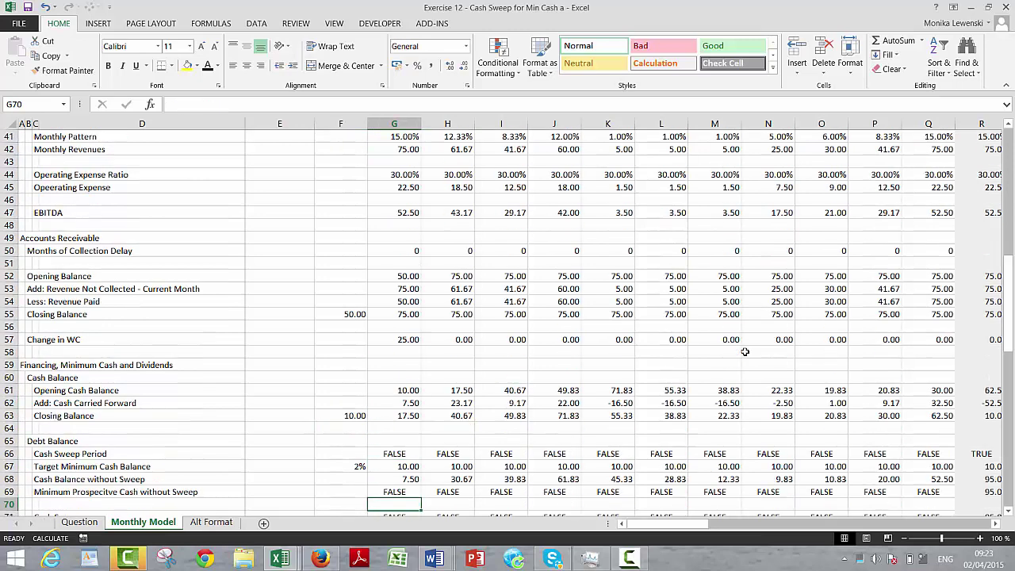
key("Down")
key("Down")
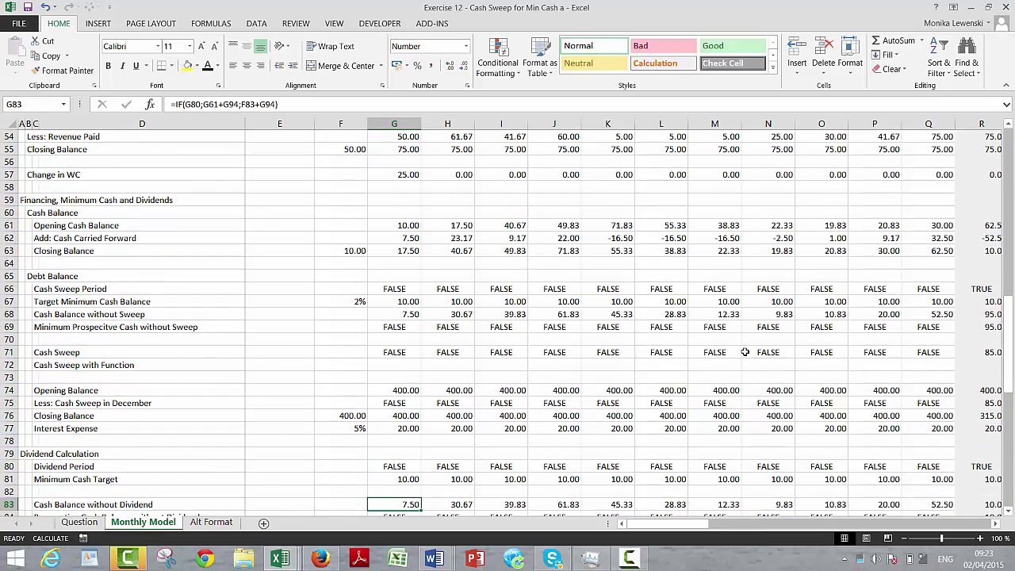
key("Down")
key("Down")
key("Down")
key("Down")
Examine column G upward from the dividend rows to the accounts receivable Closing Balance, and back down to the Less: Cash Sweep in December row
key("Up")
key("Up")
key("Up")
key("Up")
key("Up")
key("Up")
key("Up")
key("Up")
key("Up")
key("Up")
key("Up")
key("Up")
key("Up")
key("Up")
key("Up")
key("Up")
key("Up")
key("Up")
key("Up")
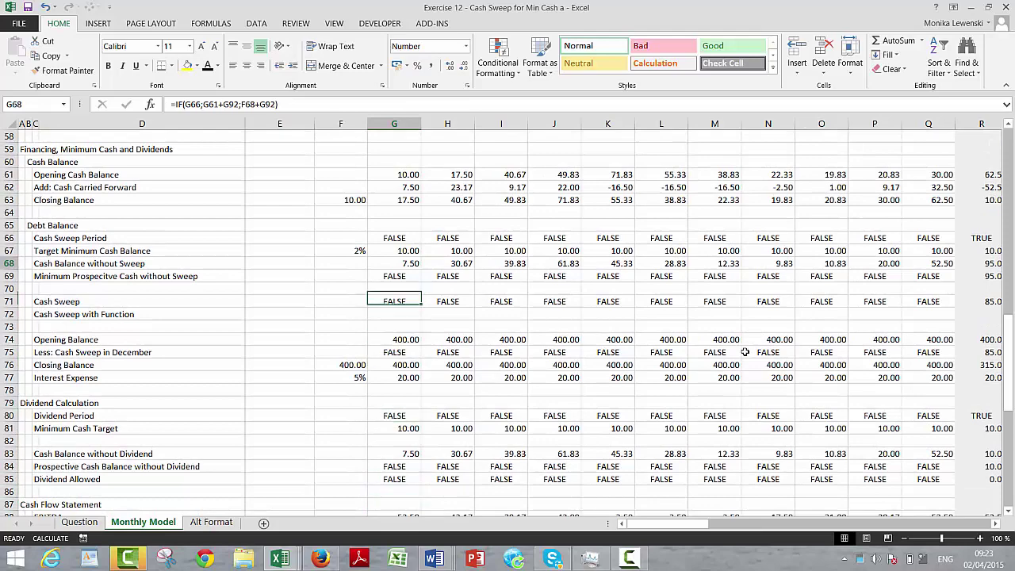
key("Up")
key("Up")
key("Up")
key("Up")
key("Up")
key("Up")
key("Up")
key("Up")
key("Up")
key("Up")
key("Up")
key("Up")
key("Up")
key("Down")
key("Down")
key("Down")
key("Down")
key("Down")
key("Down")
key("Down")
key("Down")
key("Down")
key("Down")
key("Down")
key("Down")
key("Down")
key("Down")
key("Down")
key("Down")
key("Down")
key("Down")
key("Down")
key("Down")
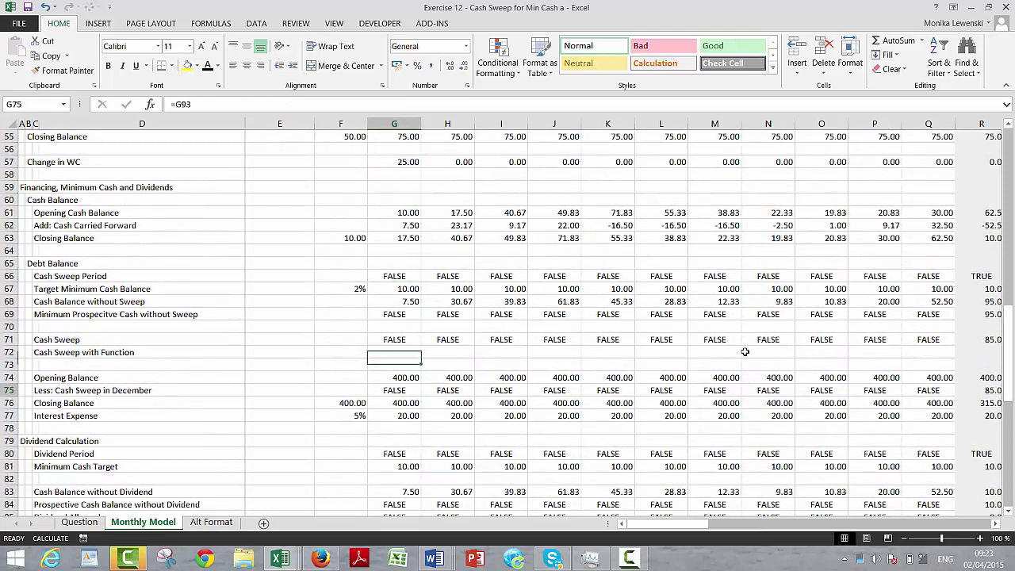
Examine column G from the Less: Cash Sweep in December row down through the dividend calculation to Operating Cash Flow
key("Down")
key("Down")
key("Down")
key("Down")
key("Down")
key("Down")
key("Down")
key("Down")
key("Down")
key("Down")
key("Down")
key("Down")
key("Down")
key("Down")
key("Down")
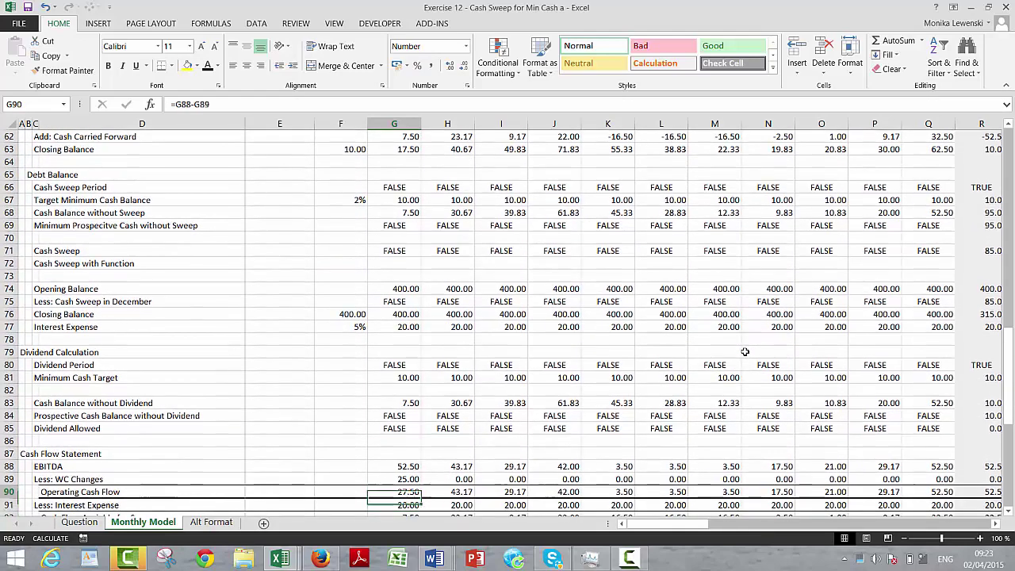
Examine the January column upward from the cash flow statement through the debt and cash balances to the Accounts Receivable section
key("Up")
key("Up")
key("Up")
key("Up")
key("Up")
key("Up")
key("Up")
key("Up")
key("Up")
key("Up")
key("Up")
key("Up")
key("Up")
key("Up")
key("Up")
key("Up")
key("Up")
key("Up")
key("Up")
key("Up")
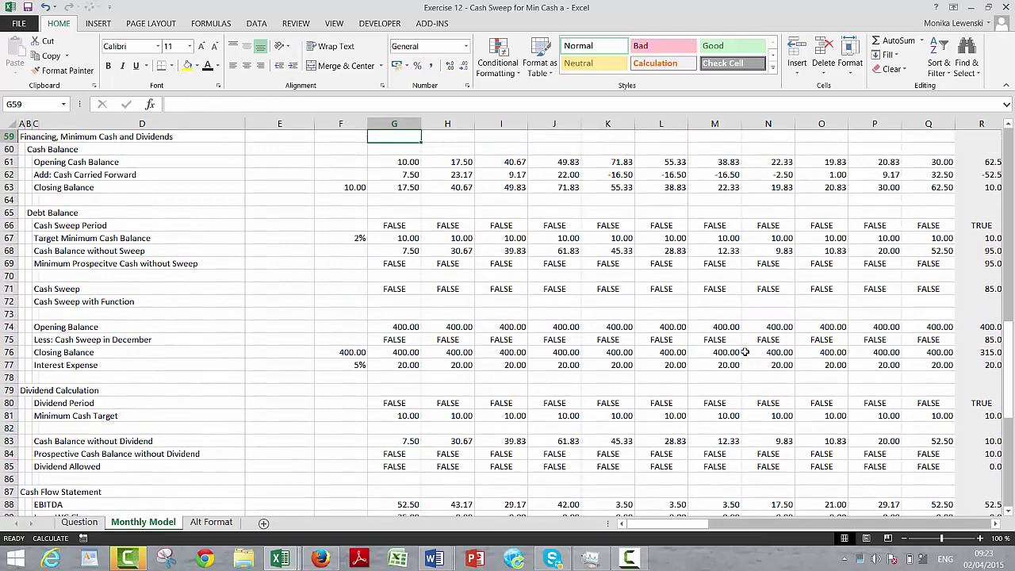
key("Up")
key("Up")
key("Up")
key("Up")
key("Up")
key("Up")
key("Up")
key("Up")
key("Right")
key("Up")
key("Up")
key("Up")
key("Up")
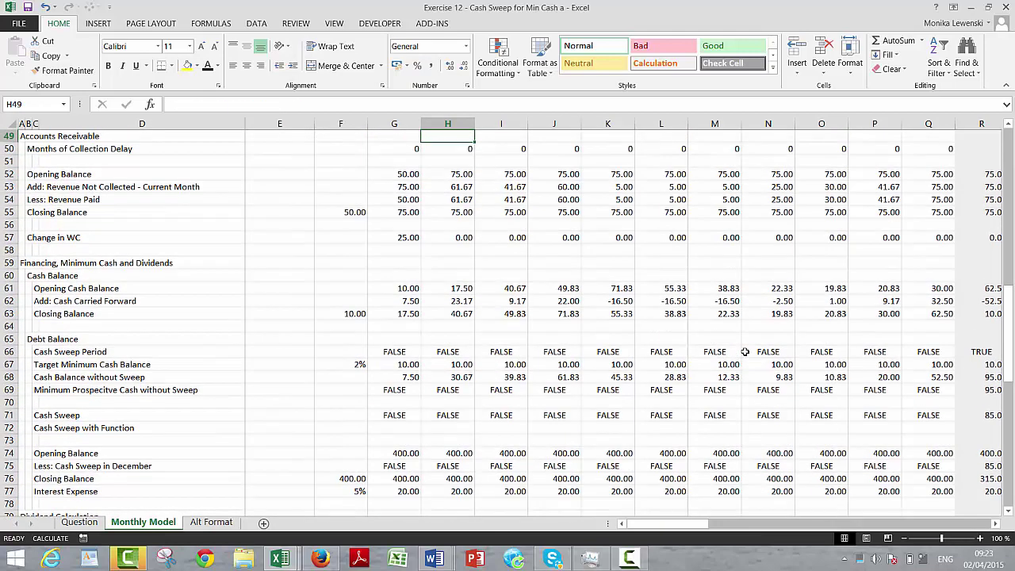
Examine column L from the EBITDA row down through accounts receivable and the cash balance to the Cash Sweep row
key("Right")
key("Right")
key("Right")
key("Right")
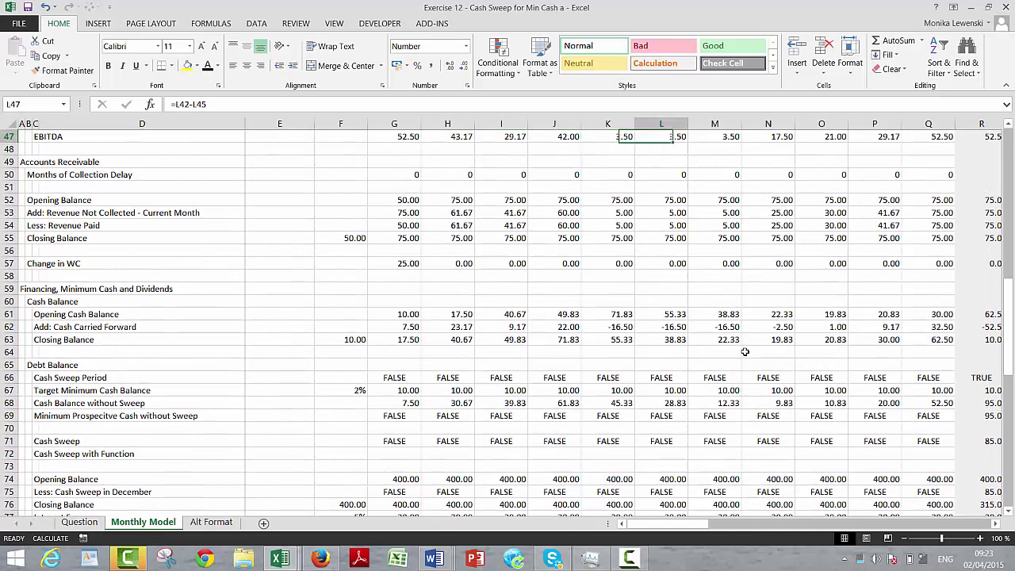
key("Down")
key("Down")
key("Down")
key("Down")
key("Down")
key("Down")
key("Down")
key("Down")
key("Down")
key("Down")
key("Down")
key("Down")
key("Down")
key("Down")
key("Down")
key("Down")
key("Down")
key("Down")
key("Down")
key("Down")
key("Down")
key("Down")
key("Down")
key("Down")
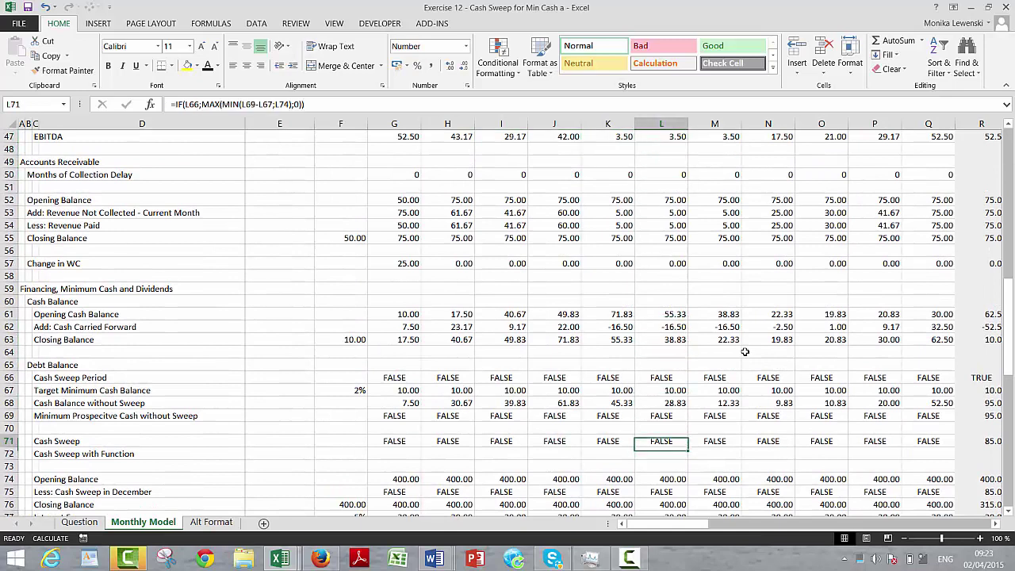
Examine the cash Closing Balance row from column L across the sweep month in column R to column V
key("Up")
key("Up")
key("Up")
key("Up")
key("Up")
key("Up")
key("Up")
key("Up")
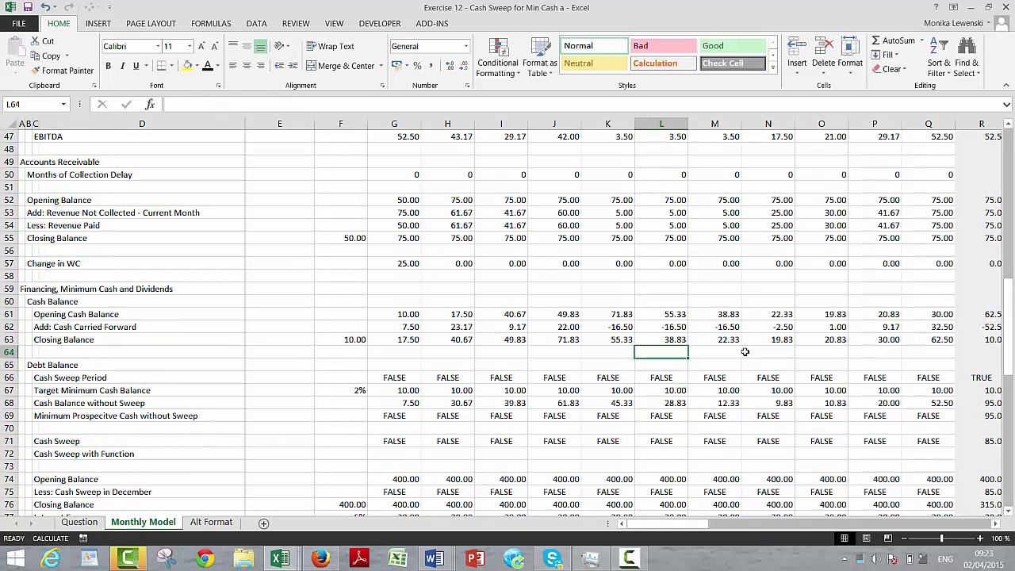
key("Right")
key("Right")
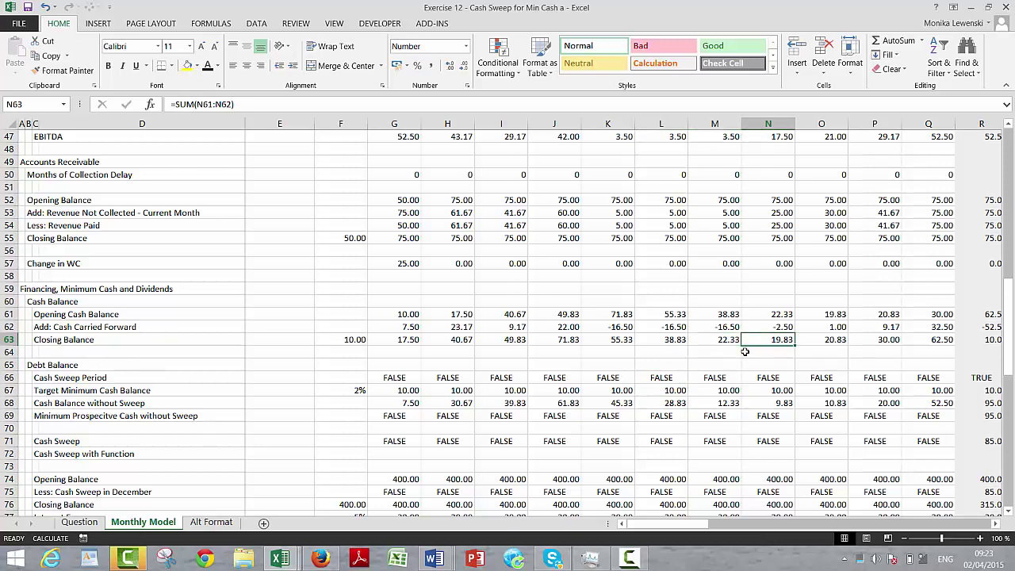
key("Right")
key("Left")
key("Right")
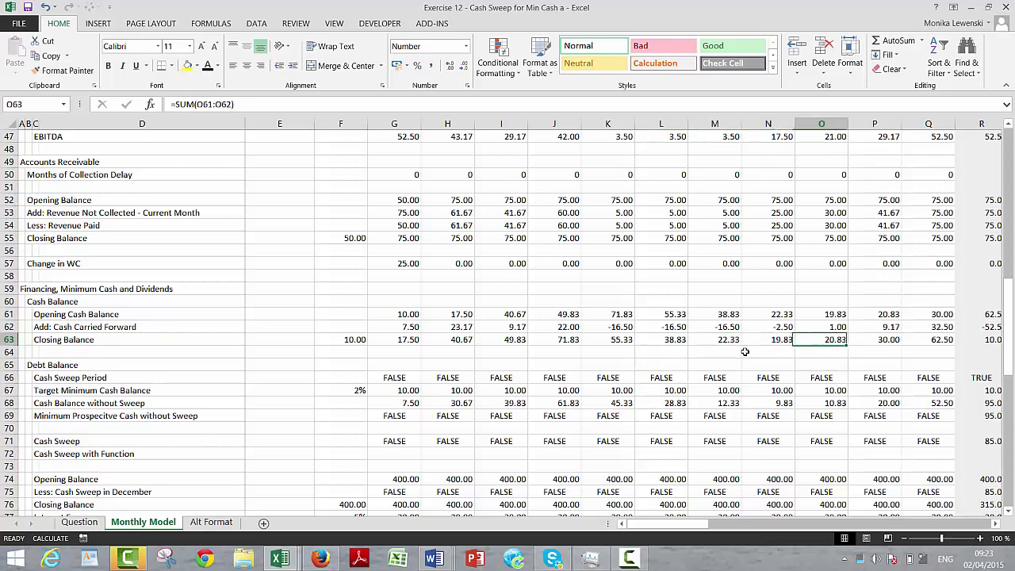
key("Right")
key("Right")
key("Right")
key("Right")
key("Right")
key("Right")
key("Right")
key("Right")
key("Right")
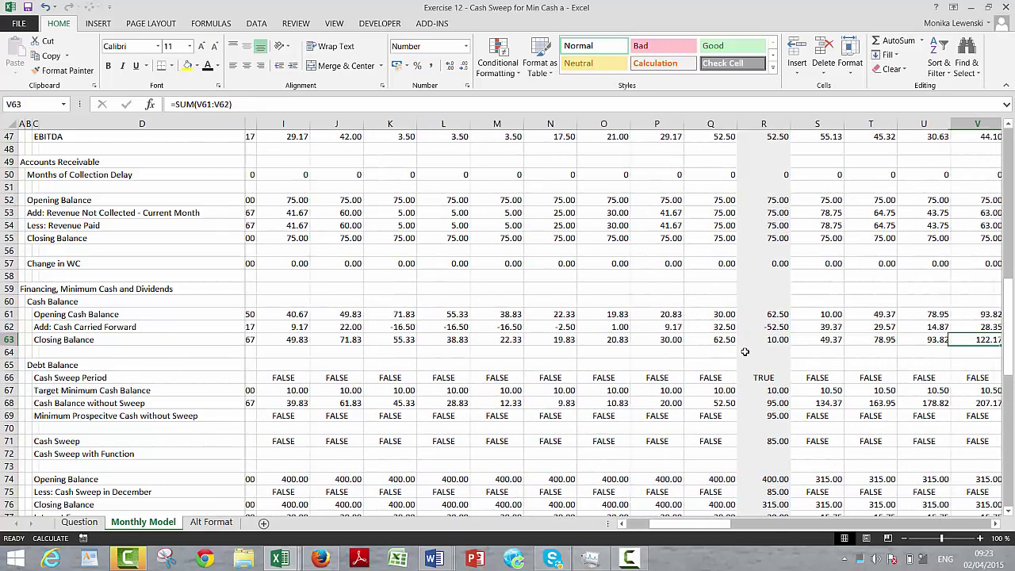
Return to the sweep month's cash Closing Balance in R63 and examine the following months through column Y
key("Left")
key("Left")
key("Left")
key("Left")
key("Left")
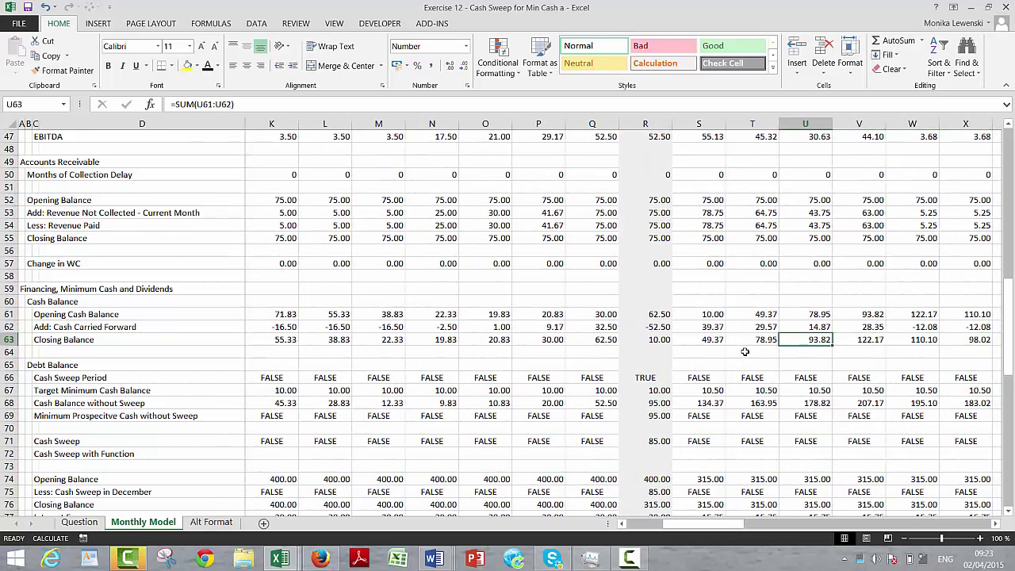
key("Left")
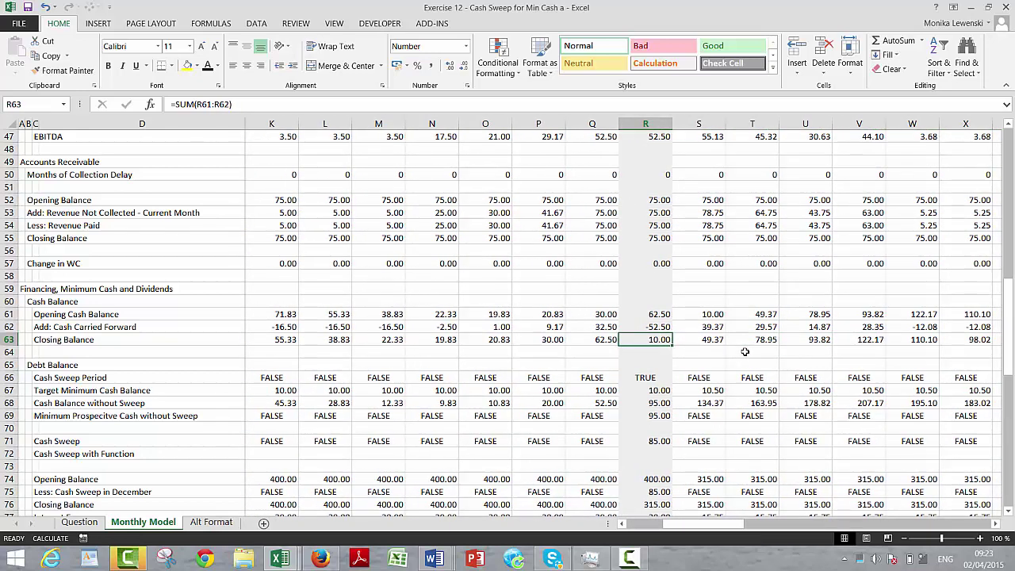
key("Right")
key("Right")
key("Right")
key("Right")
key("Right")
key("Right")
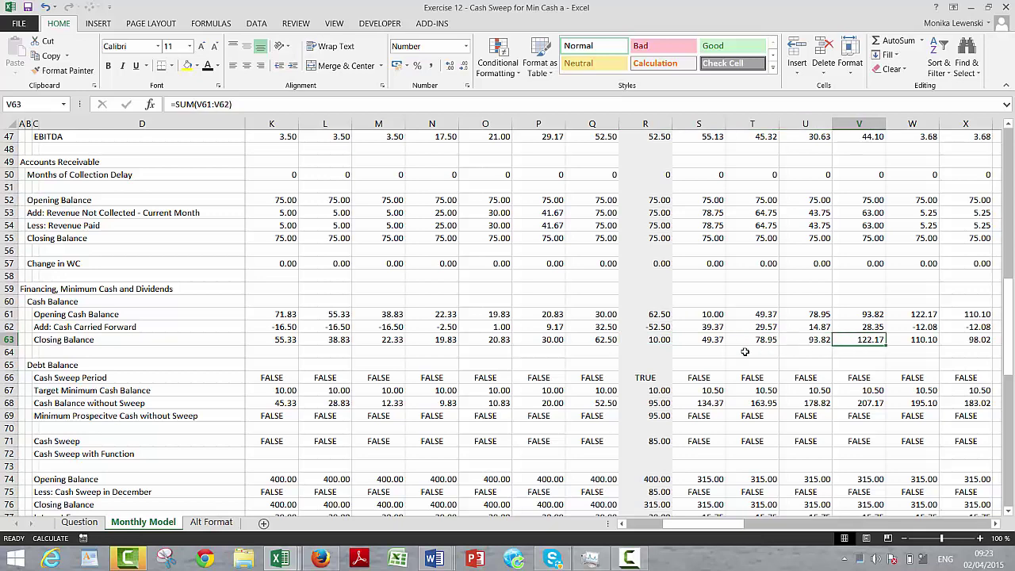
scroll(745, 351, "right", 2)
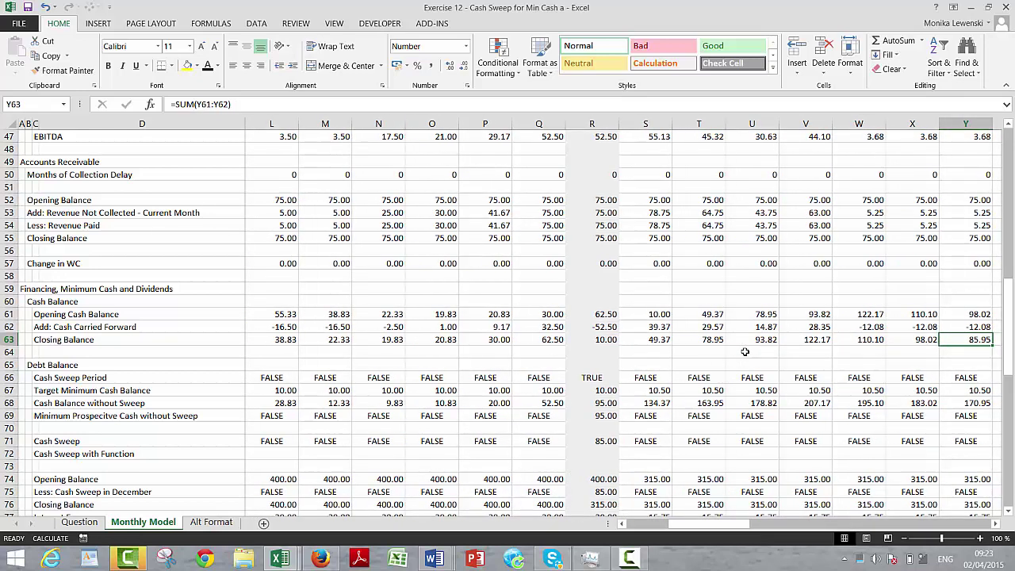
Examine the Cash Balance without Sweep row from the sweep month in R68 across to AB68 and back to X68
key("Left")
key("Left")
key("Left")
key("Down")
key("Down")
key("Down")
key("Down")
key("Down")
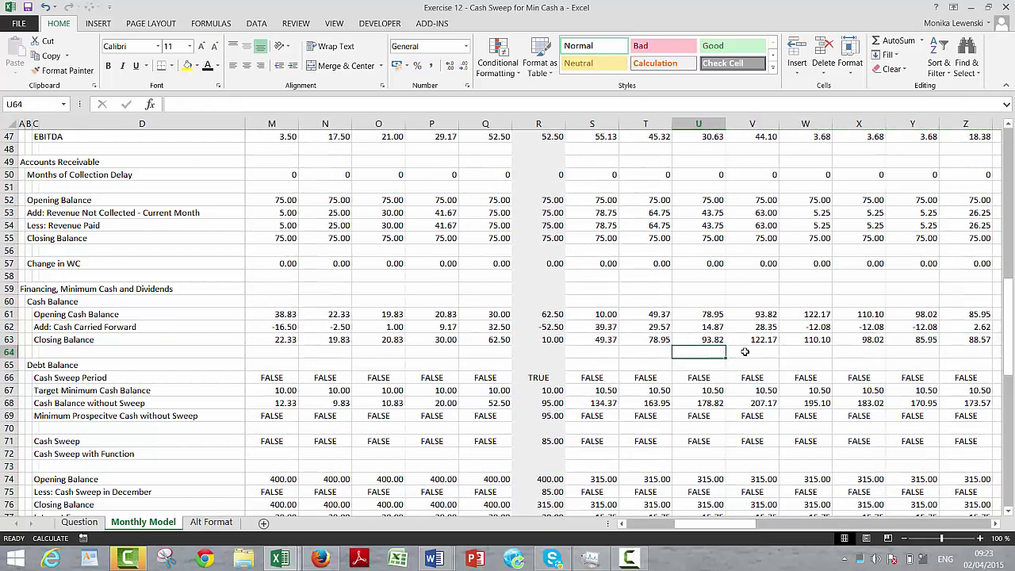
key("Left")
key("Left")
key("Left")
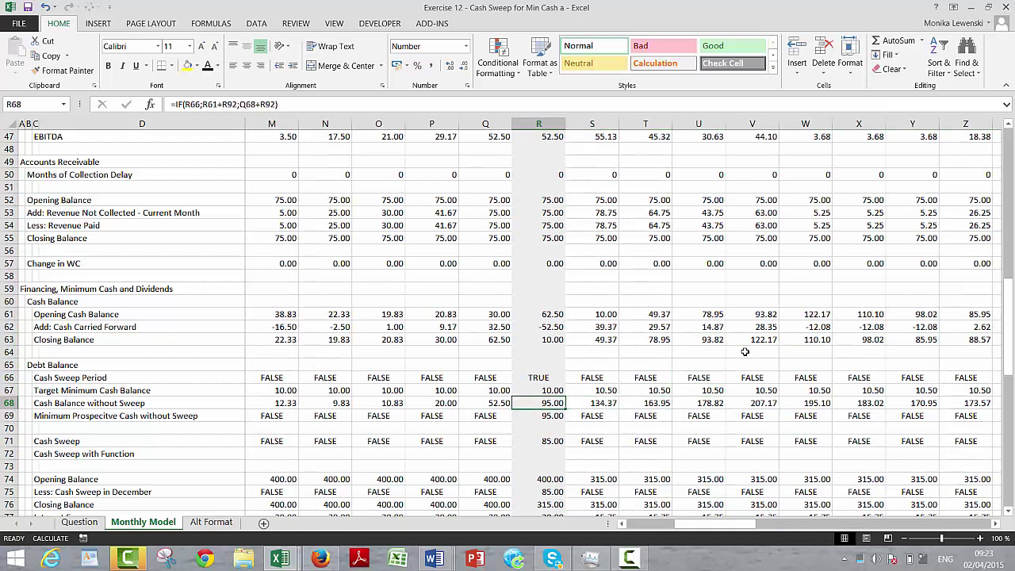
key("Left")
key("Right")
key("Right")
key("Right")
key("Right")
key("Right")
key("Right")
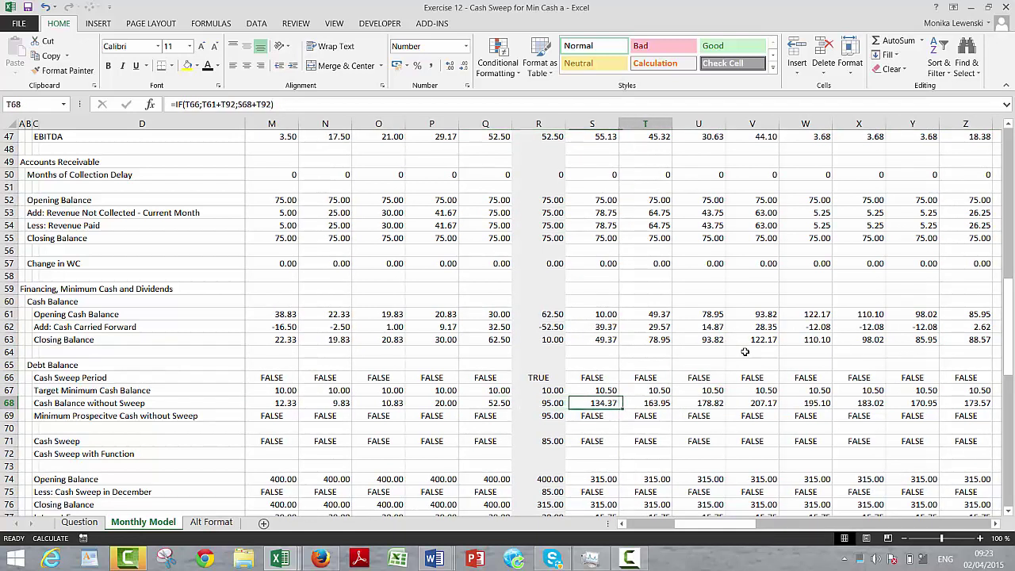
key("Right")
key("Right")
key("Right")
key("Right")
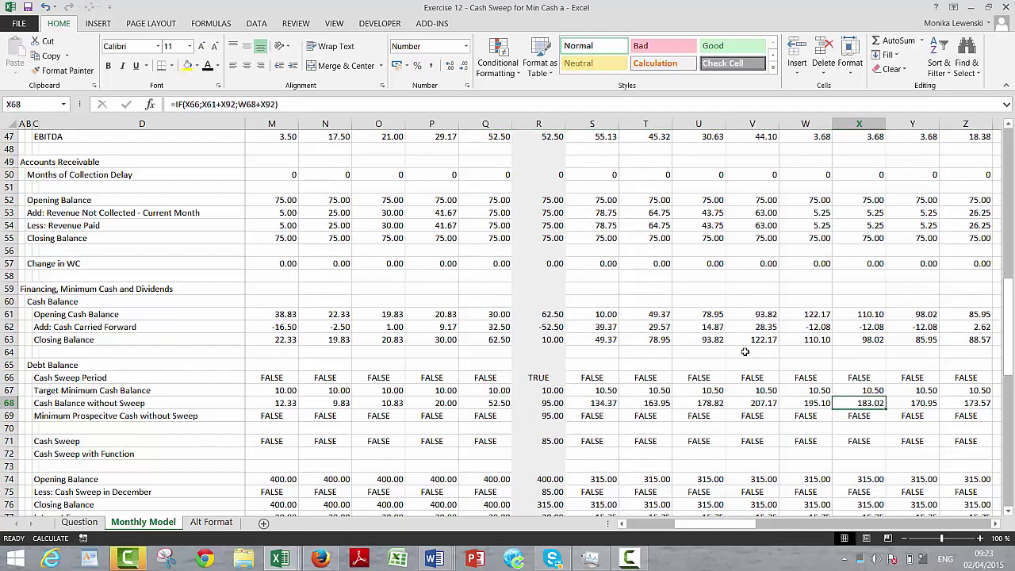
key("Right")
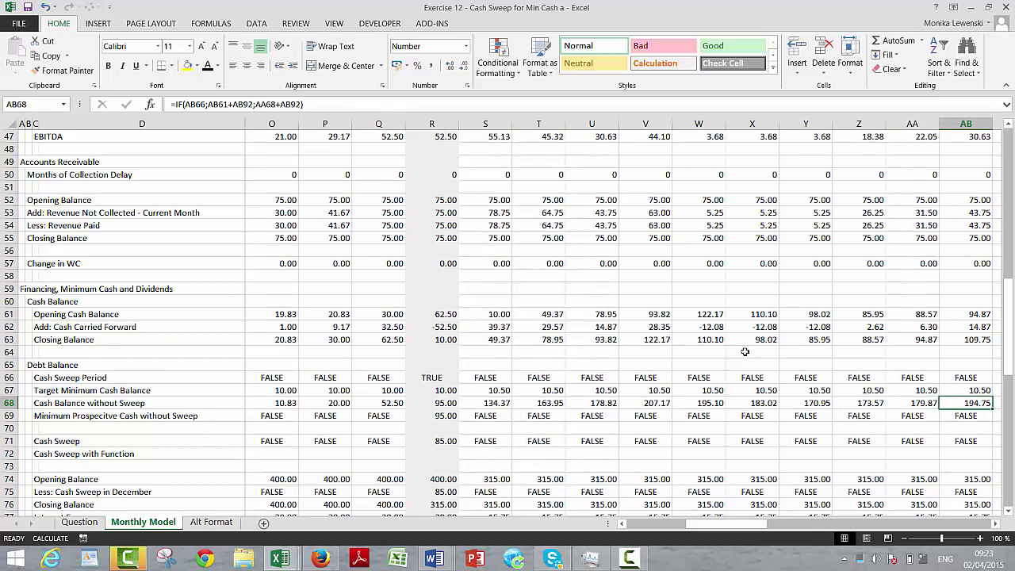
key("Left")
key("Left")
key("Left")
key("Left")
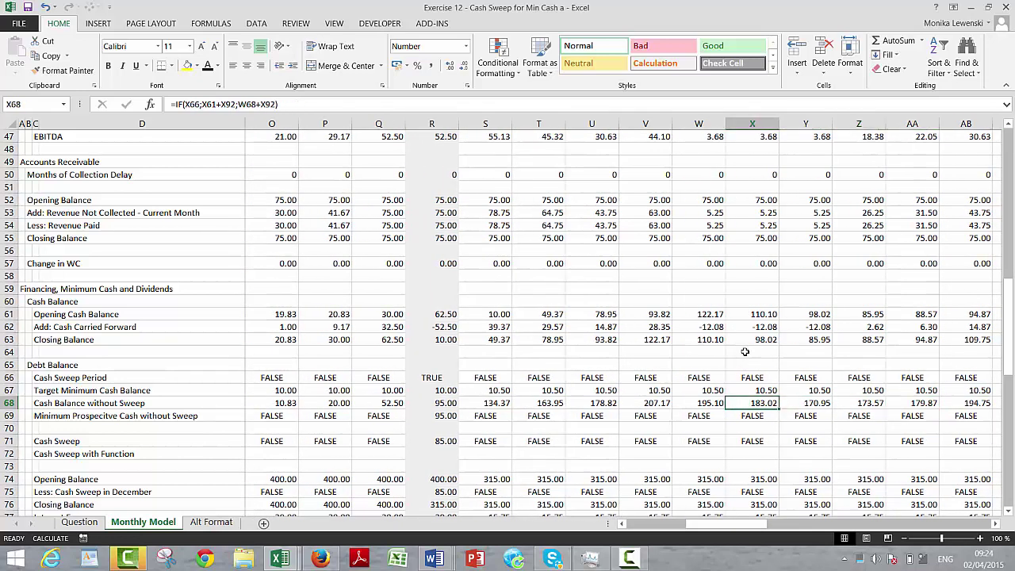
Set the Interest Rate on Debt assumption in F31 to 15%
key("Left")
key("Left")
key("Left")
key("Left")
key("Left")
key("Left")
key("Left")
key("Left")
key("Left")
key("Left")
key("Left")
key("Left")
key("Left")
key("Left")
key("Left")
key("Left")
key("Left")
key("Left")
key("Left")
key("Left")
key("Left")
key("Left")
key("Left")
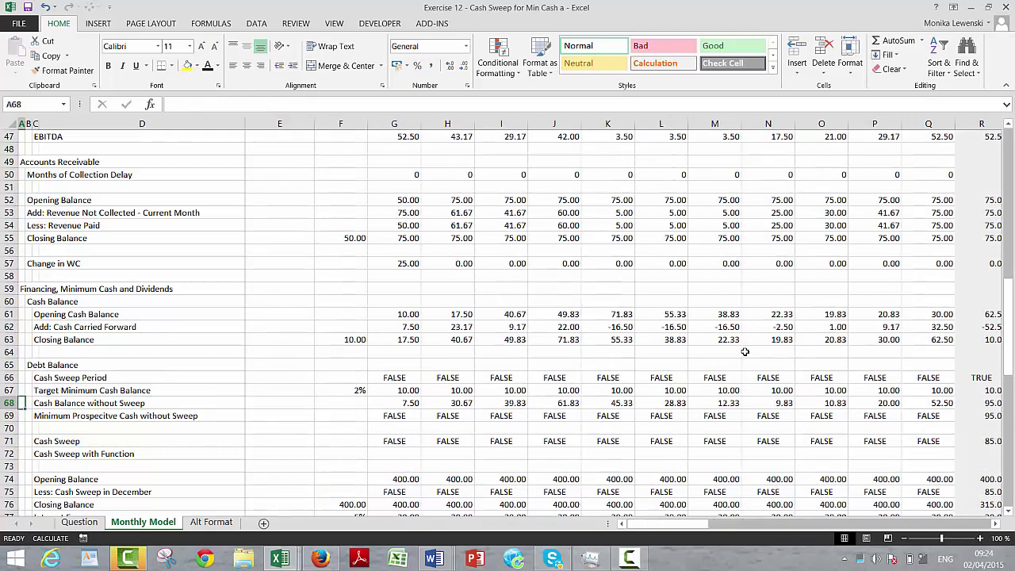
key("Page_Up")
key("Page_Up")
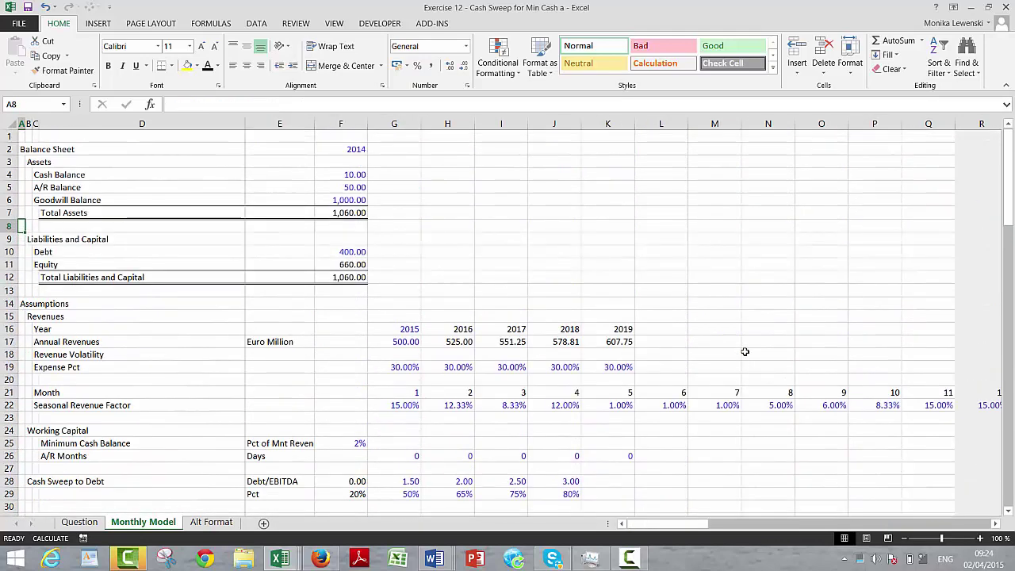
key("Down")
key("Down")
key("Down")
key("Down")
key("Down")
key("Down")
key("Down")
key("Down")
key("Down")
key("Down")
key("Down")
key("Down")
key("Down")
key("Down")
key("Down")
key("Down")
key("Down")
key("Down")
key("Down")
key("Down")
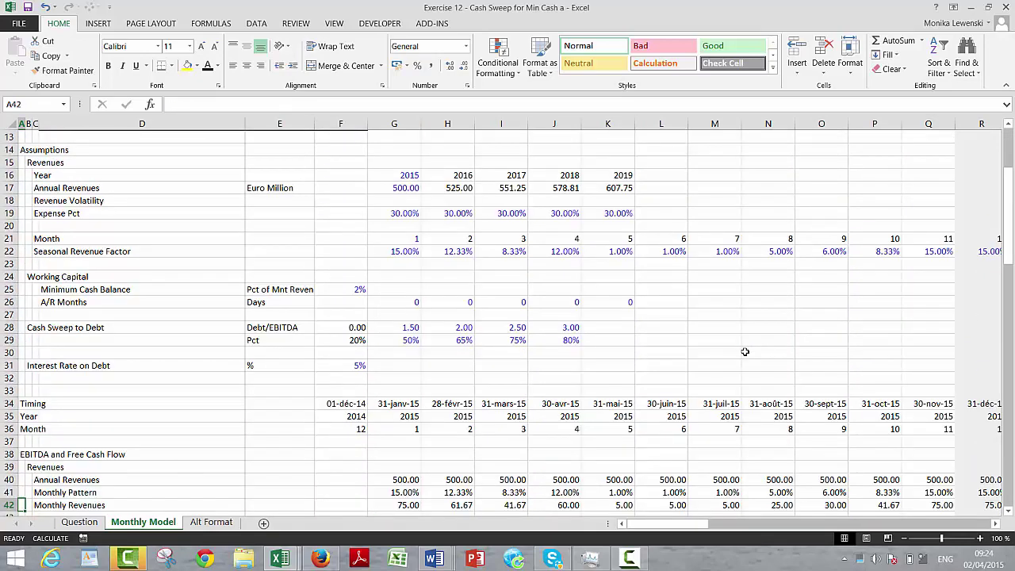
key("Up")
key("Up")
key("Up")
key("Up")
key("Up")
key("Up")
key("Up")
key("Up")
key("Up")
key("Up")
key("Up")
key("Right")
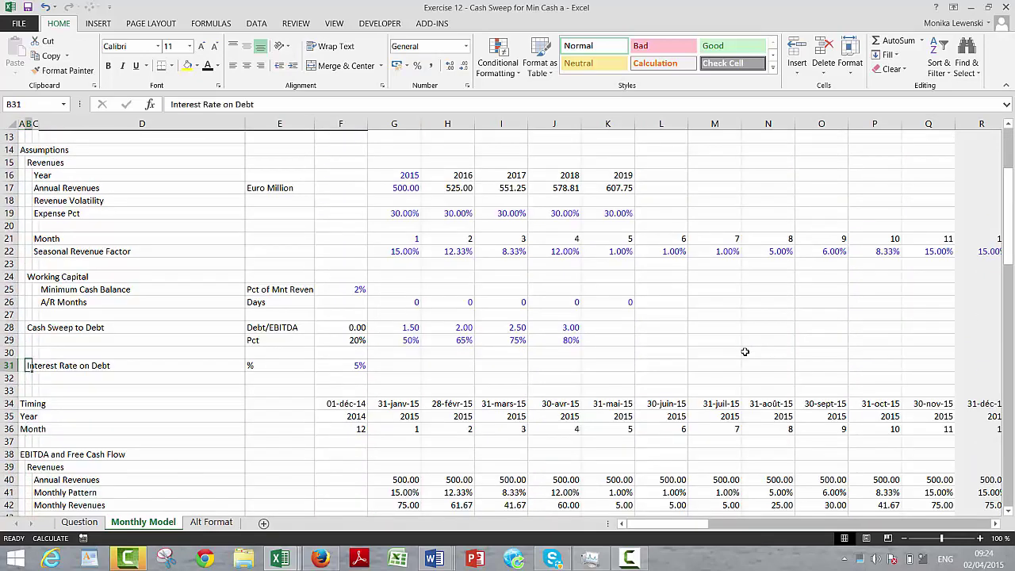
key("Right")
key("Right")
key("Right")
key("Right")
type("15")
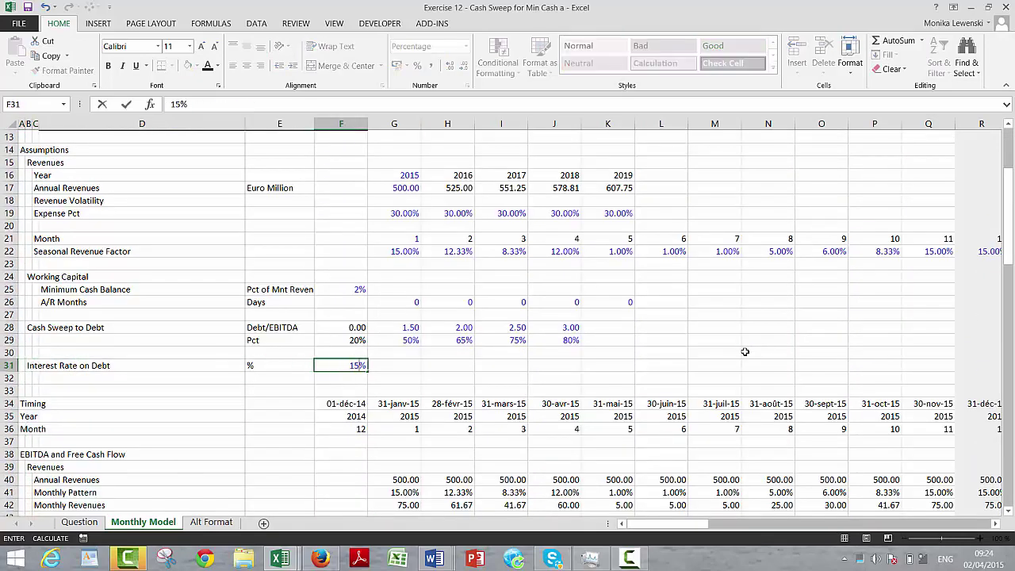
key("Return")
Examine the cash and debt balance sections down to the Minimum Prospective Cash without Sweep row
key("Page_Down")
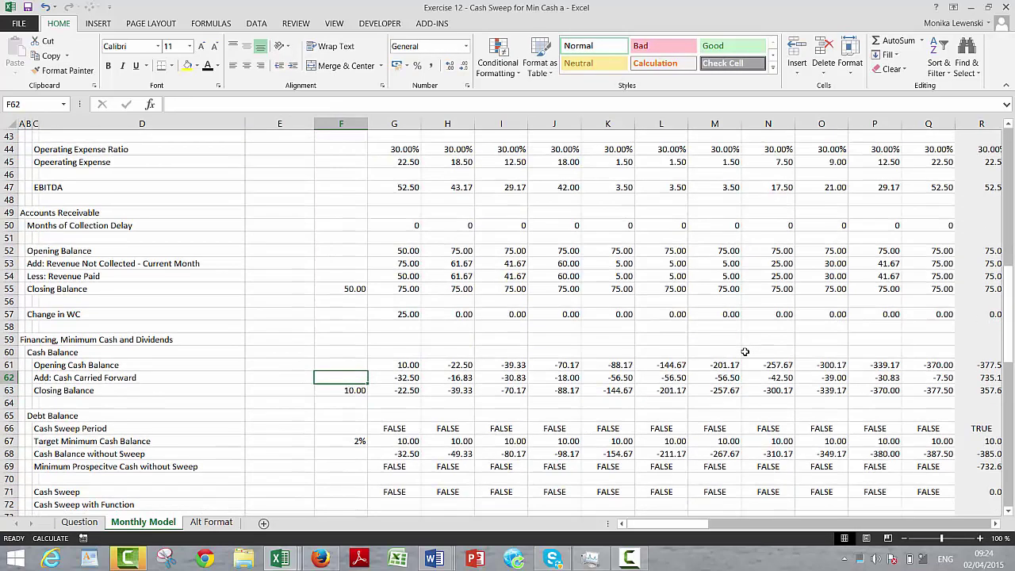
key("Down")
key("Down")
key("Down")
key("Down")
key("Down")
key("Down")
key("Down")
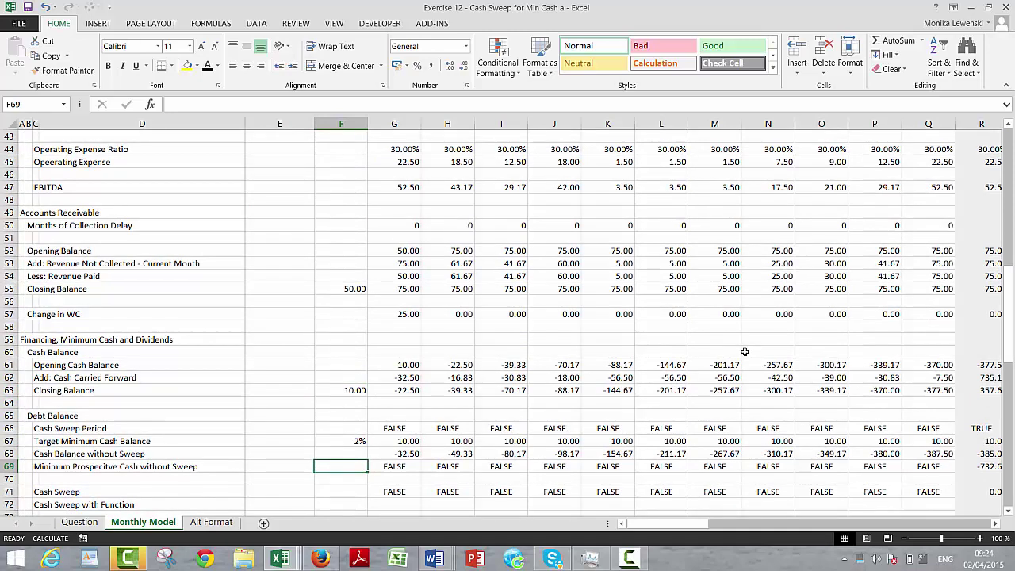
Set the Interest Rate on Debt assumption in F31 to 10%
key("Page_Up")
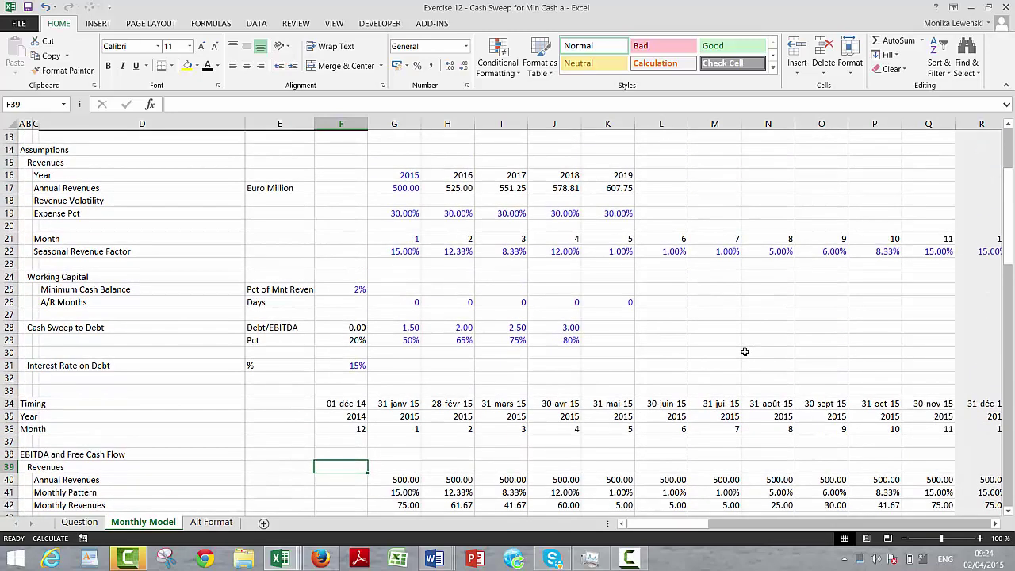
key("Up")
key("Up")
key("Up")
key("Up")
key("Up")
key("Up")
key("Up")
key("Up")
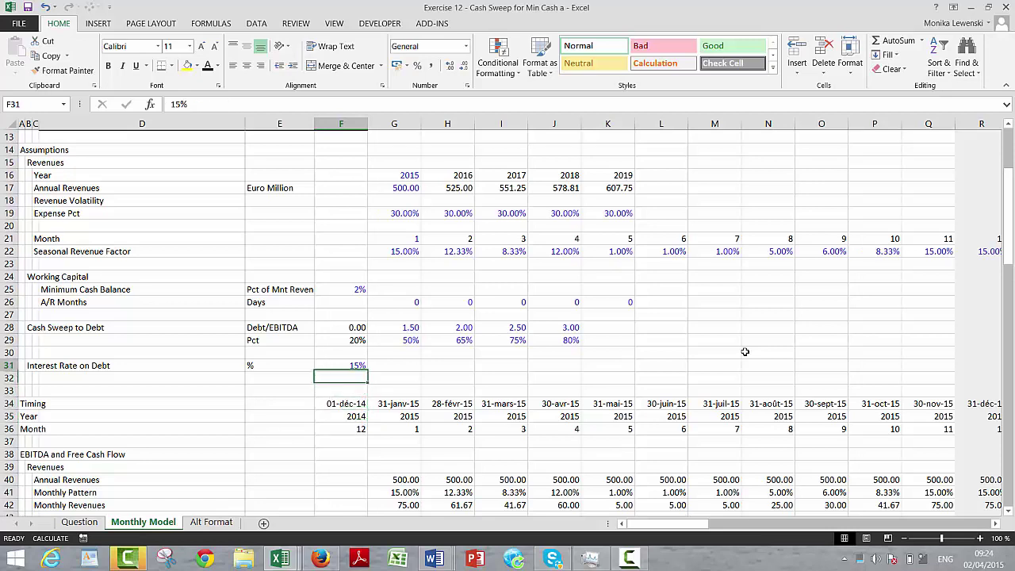
type("10")
key("Return")
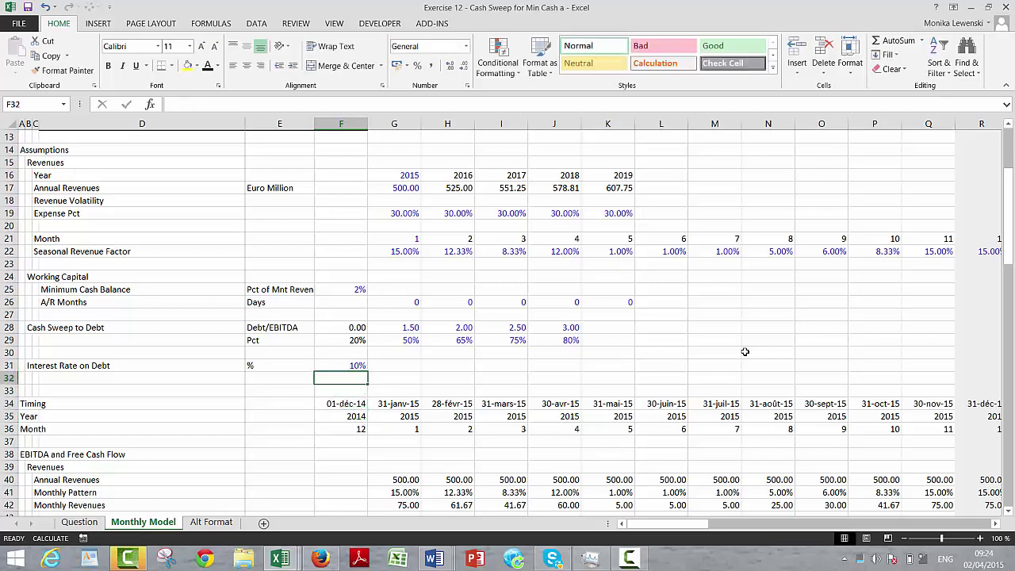
Examine the Add: Cash Carried Forward row from column F across the sweep month to column X
key("Page_Down")
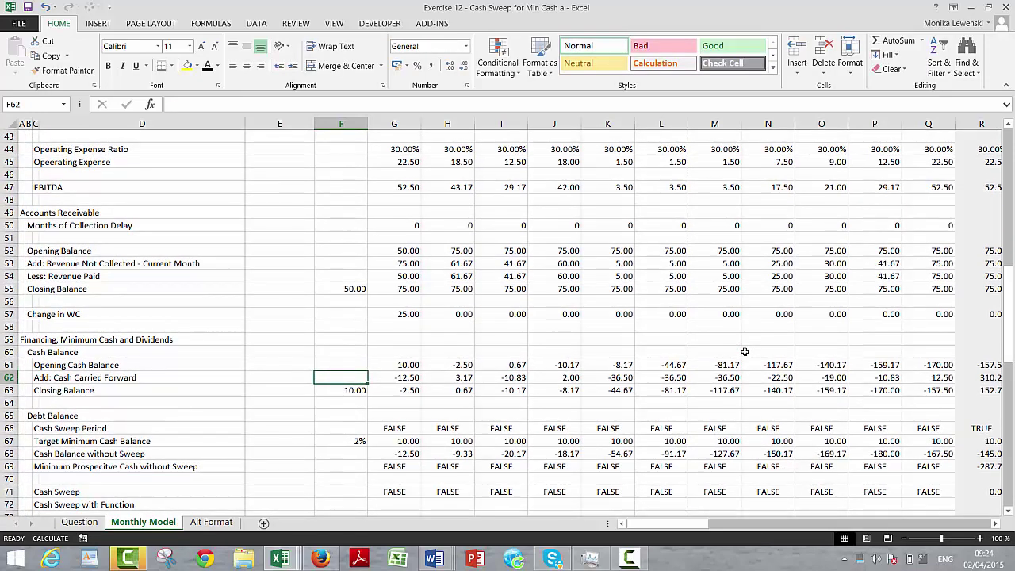
key("Right")
key("Right")
key("Right")
key("Right")
key("Right")
key("Right")
key("Right")
key("Right")
key("Right")
key("Right")
key("Right")
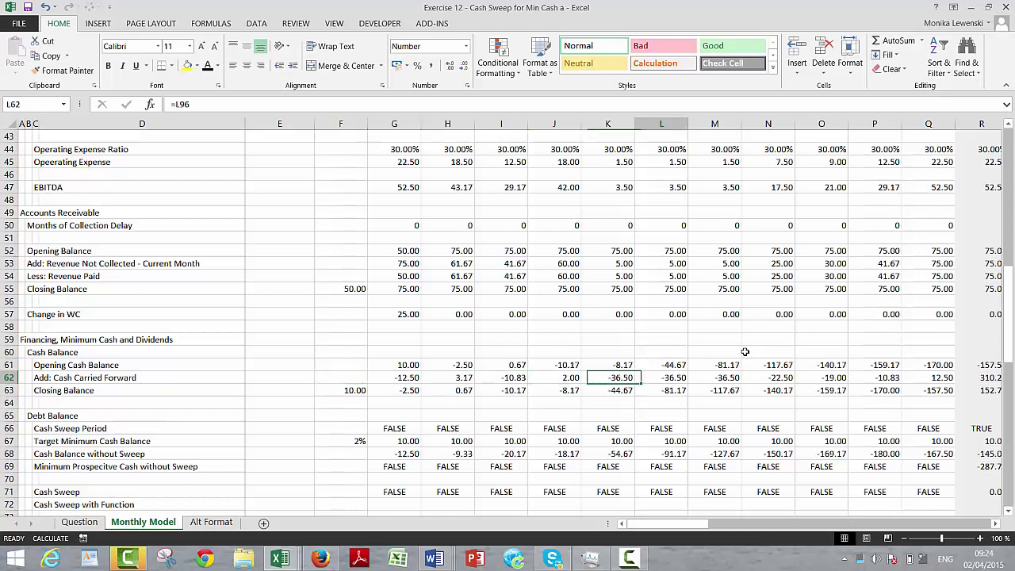
key("Right")
key("Right")
key("Right")
key("Right")
key("Right")
key("Right")
key("Right")
Return along the Cash Carried Forward row to column S and examine the cash Closing Balance from S63 back to Q63
key("Left")
key("Left")
key("Left")
key("Left")
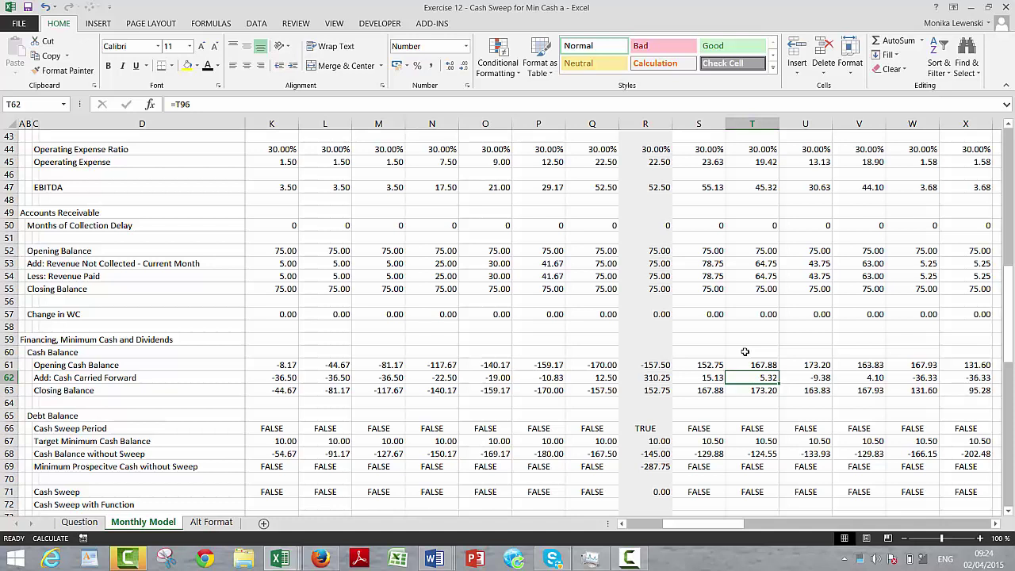
key("Left")
key("Down")
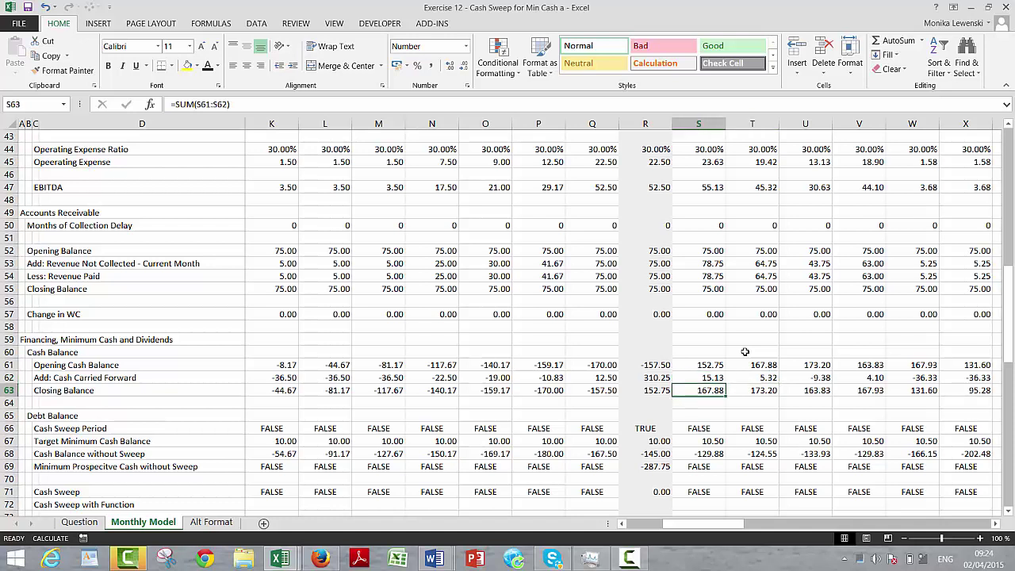
key("Left")
key("Left")
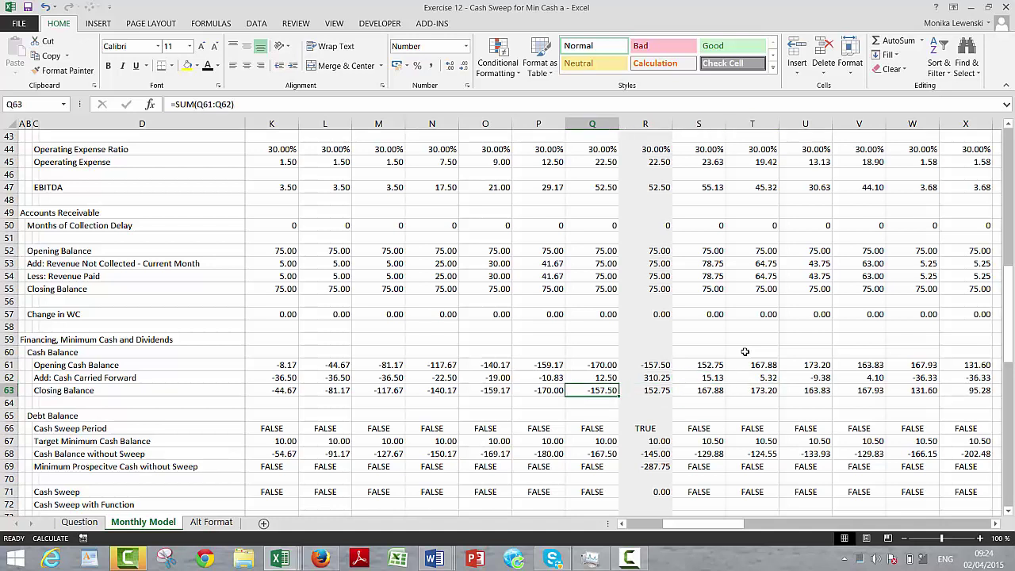
Examine the Cash Balance without Sweep row from Q68 across to AA68 and back to the sweep month in R68
key("Down")
key("Down")
key("Down")
key("Down")
key("Down")
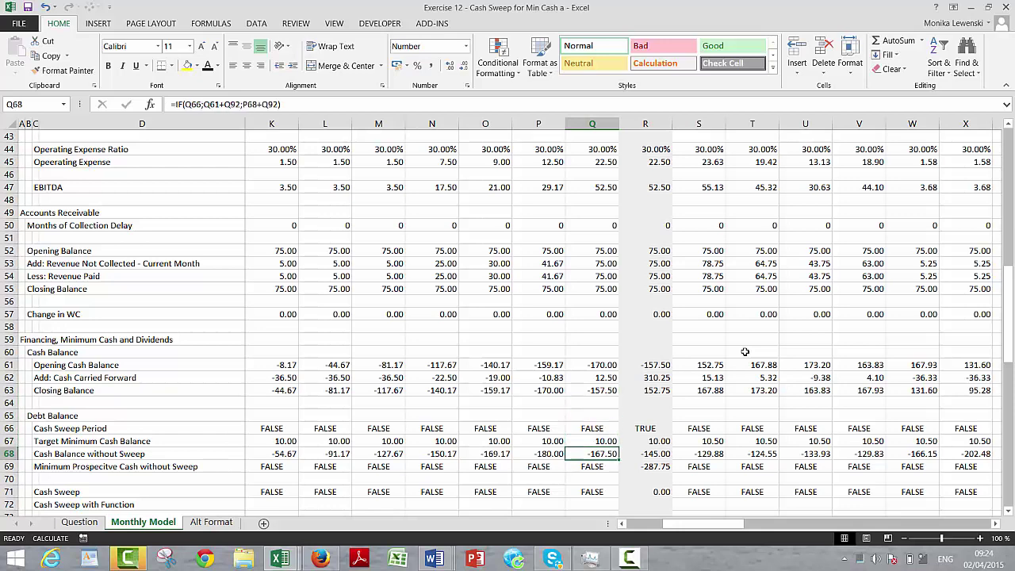
key("Right")
key("Right")
key("Right")
key("Right")
key("Right")
key("Right")
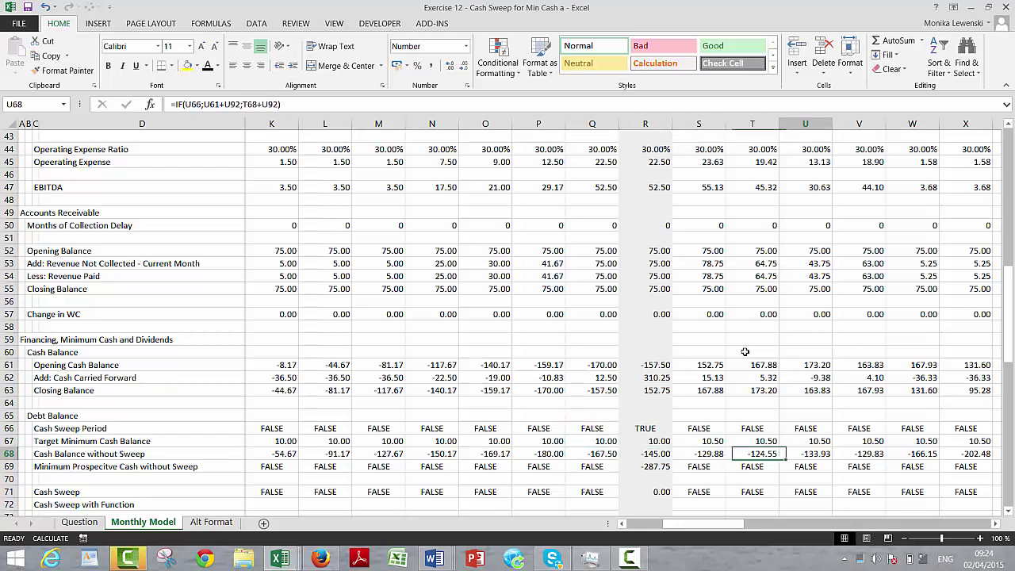
key("Right")
key("Right")
key("Right")
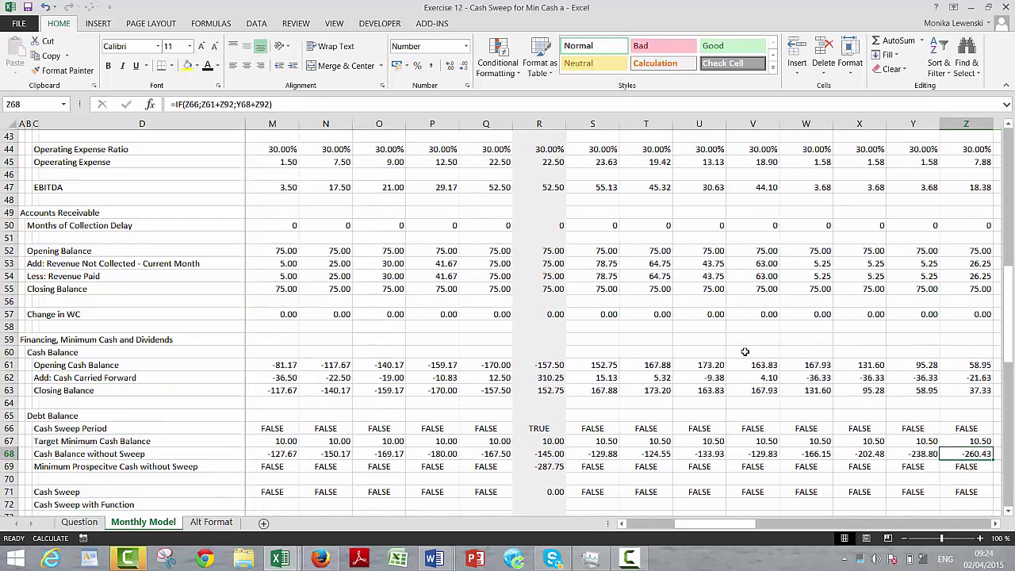
key("Right")
key("Left")
key("Left")
key("Left")
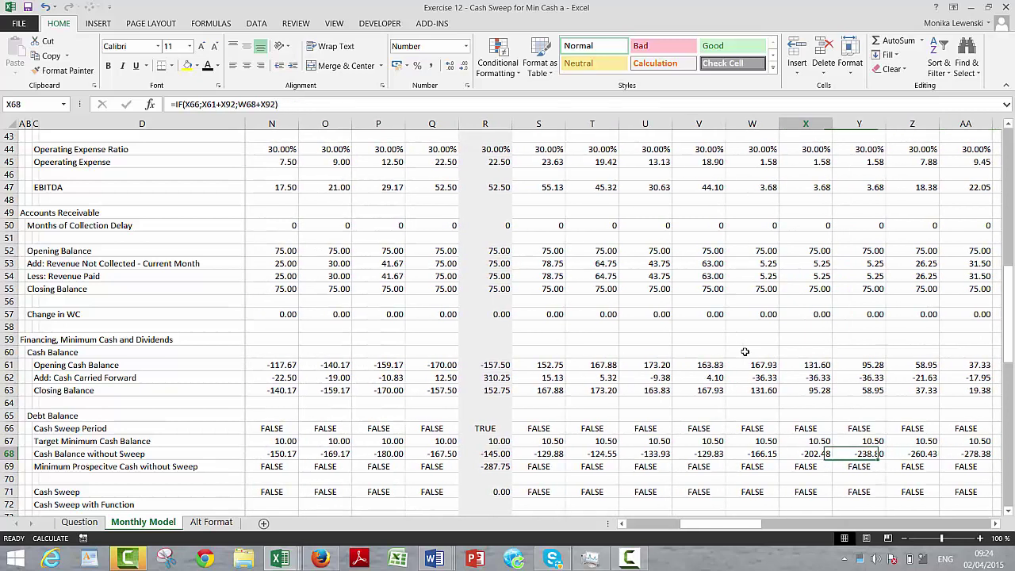
key("Left")
key("Left")
key("Left")
key("Left")
key("Left")
key("Left")
key("Left")
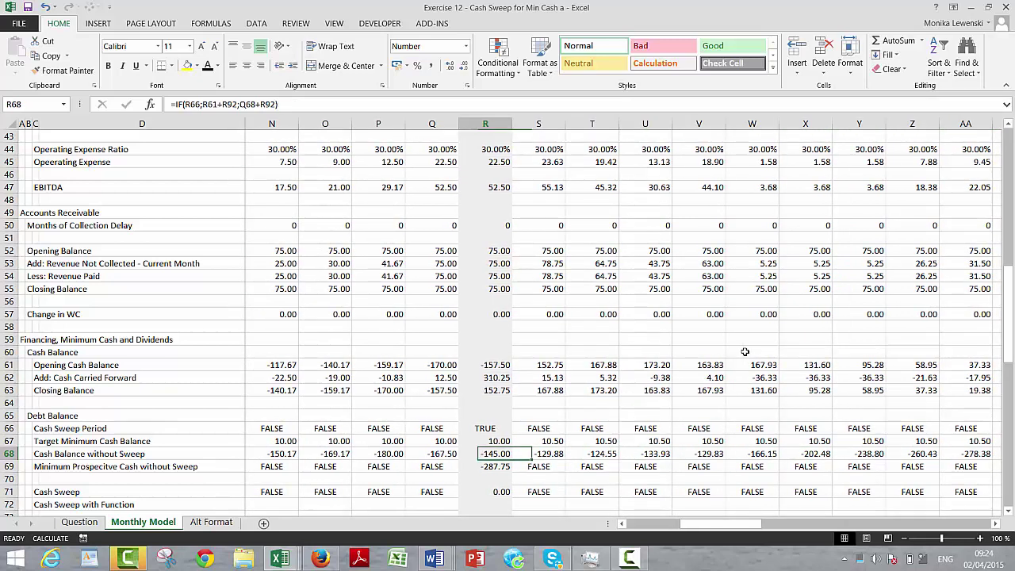
Examine the sweep-month column R from Cash Sweep Period in R66 down through the Debt Balance and Dividend Calculation sections to row 87
key("Right")
key("Up")
key("Up")
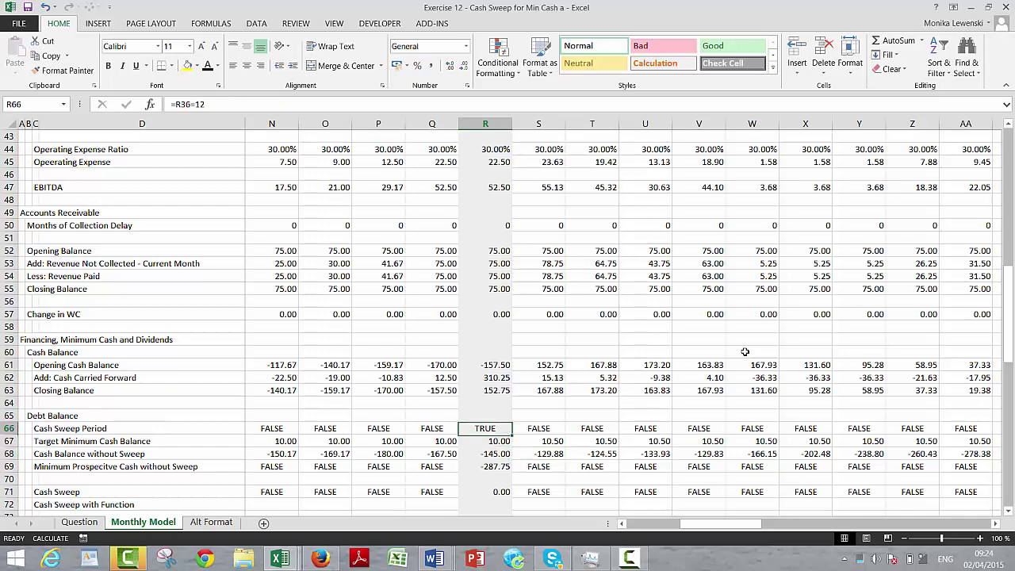
key("Down")
key("Down")
key("Down")
key("Down")
key("Down")
key("Down")
key("Down")
key("Down")
key("Down")
key("Down")
key("Down")
key("Down")
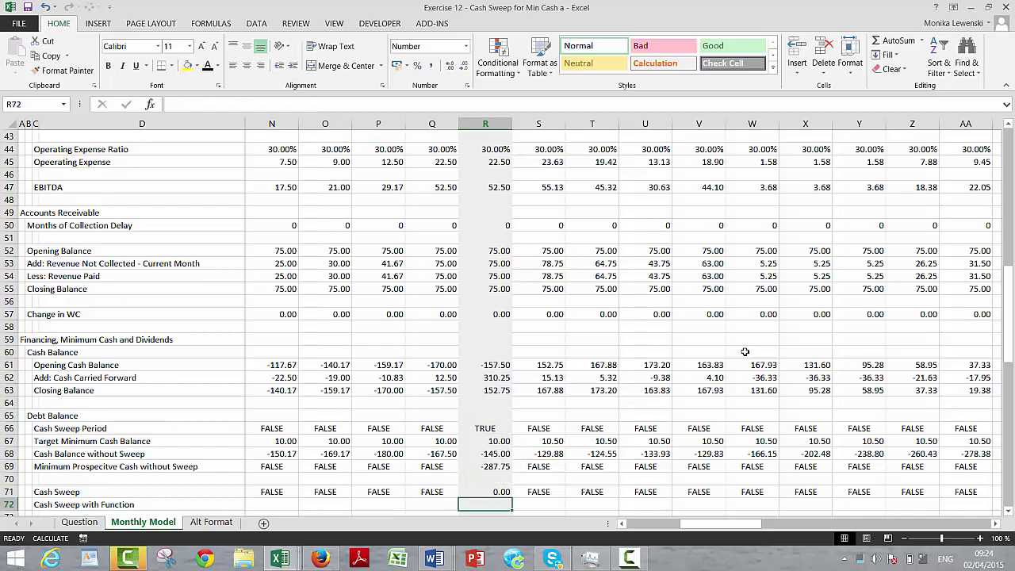
key("Down")
key("Down")
key("Down")
key("Down")
key("Down")
key("Down")
key("Down")
key("Down")
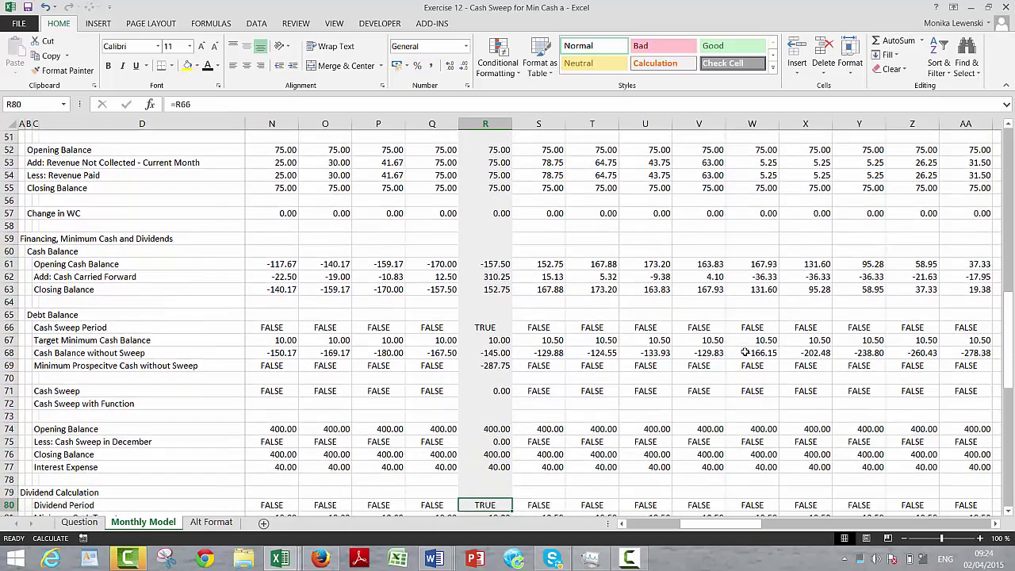
key("Down")
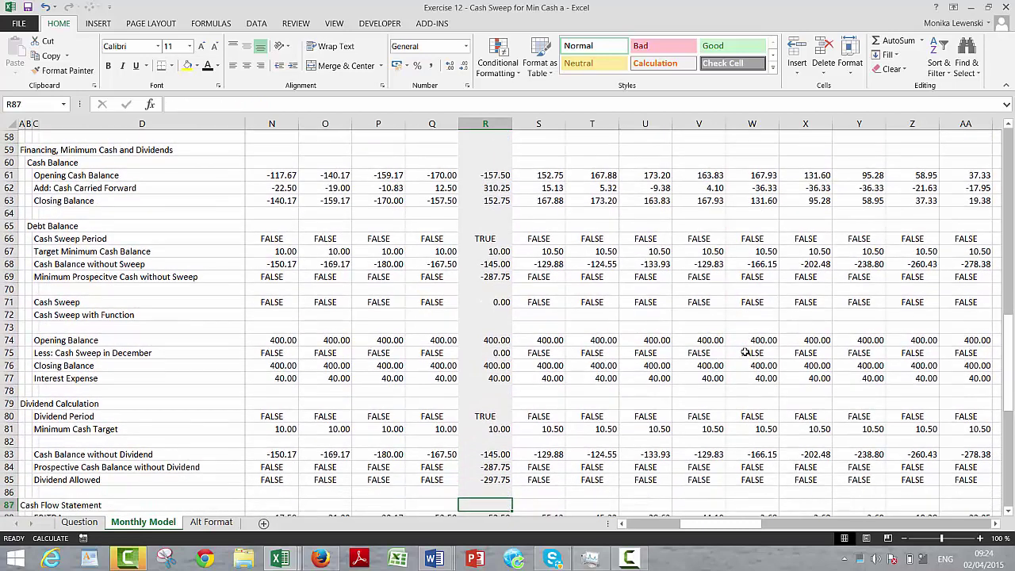
Return up column R through the dividend rows and examine the formulas in R68 and Minimum Prospective Cash without Sweep in R69
key("Up")
key("Up")
key("Up")
key("Up")
key("Up")
key("Up")
key("Up")
key("Up")
key("Up")
key("Up")
key("Up")
key("Up")
key("Up")
key("Up")
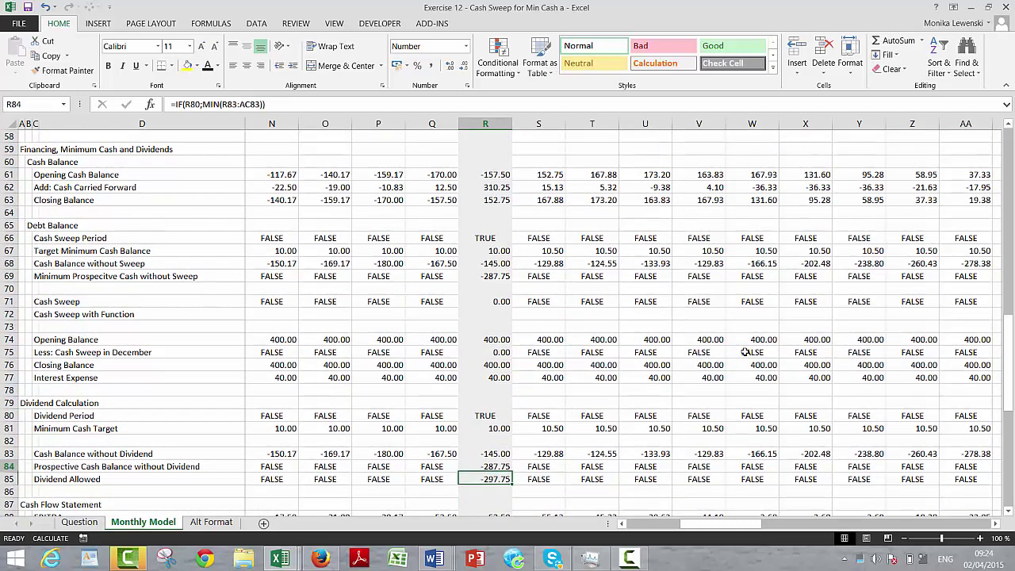
key("Up")
key("Up")
key("Up")
key("Up")
key("Up")
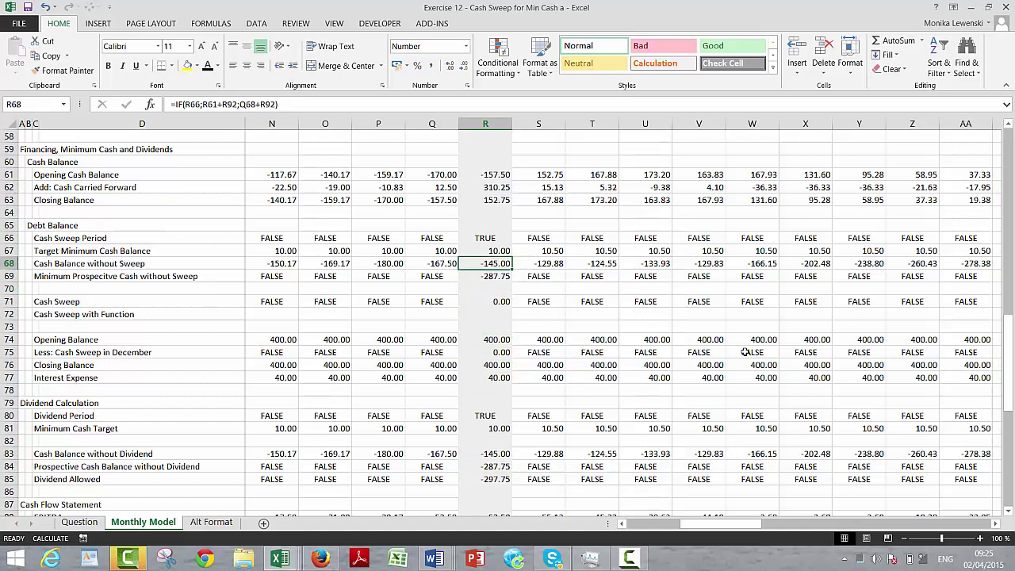
key("Down")
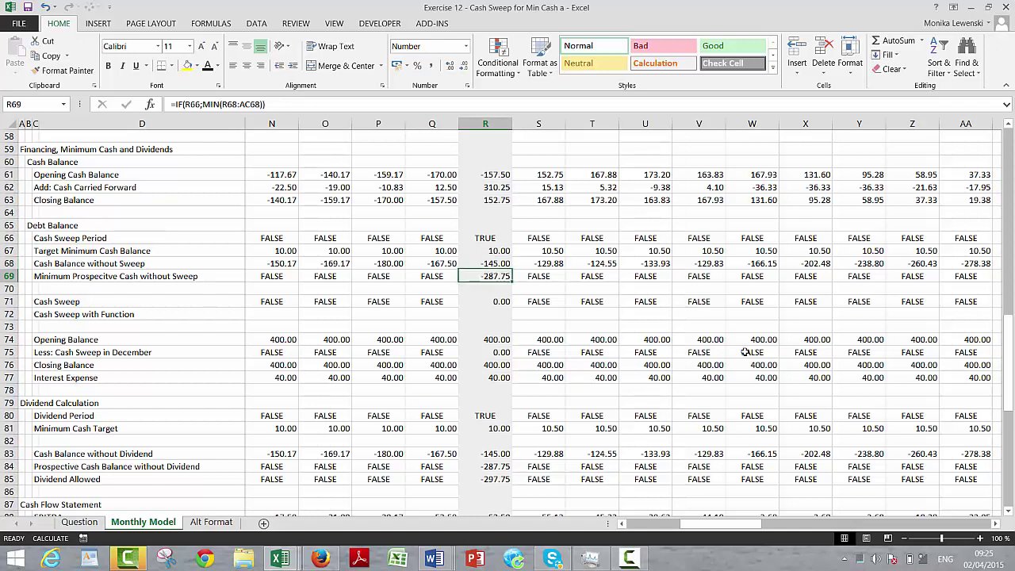
Examine the cash Closing Balance row over the months after the sweep to column X, and return to Target Minimum Cash Balance in R67
key("Up")
key("Up")
key("Up")
key("Up")
key("Up")
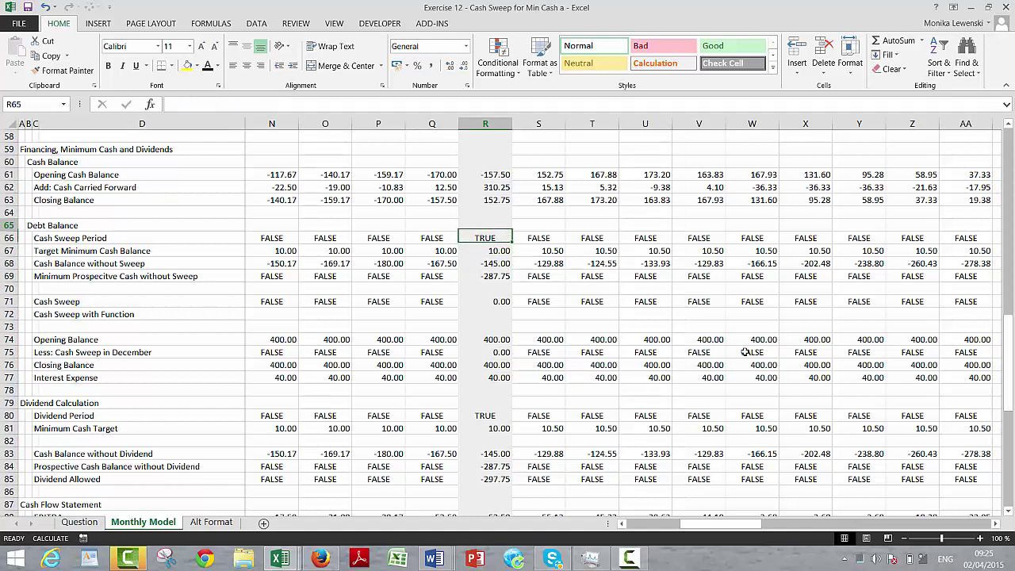
key("Right")
key("Right")
key("Right")
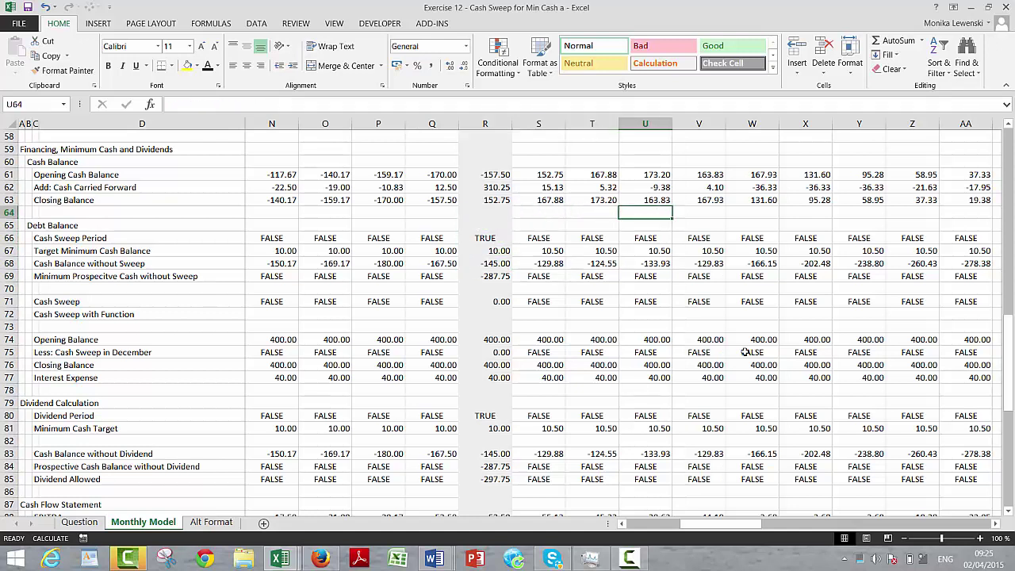
key("Up")
key("Right")
key("Right")
key("Right")
key("Down")
key("Down")
key("Down")
key("Down")
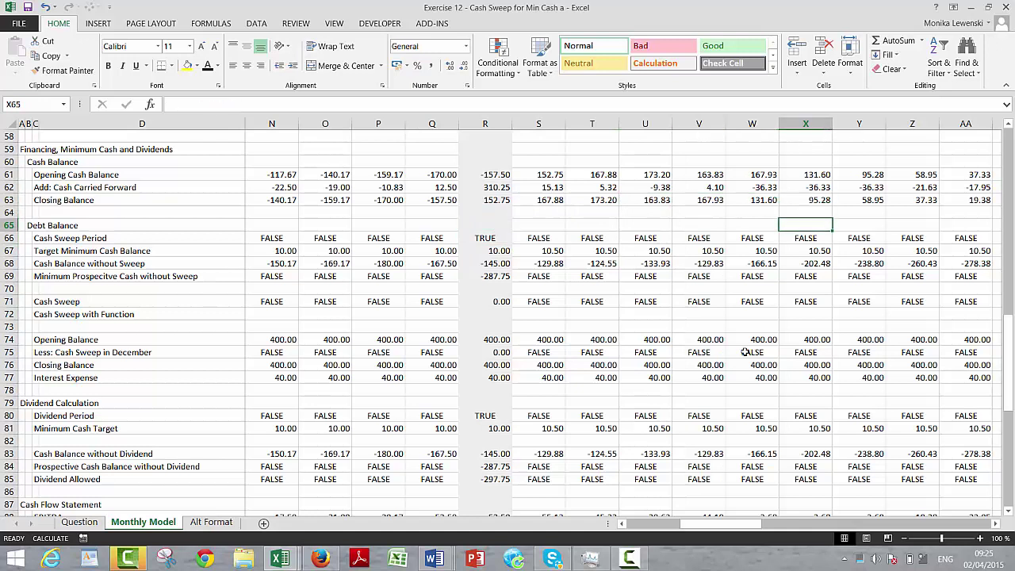
key("Left")
key("Left")
key("Left")
key("Left")
key("Left")
key("Left")
key("Left")
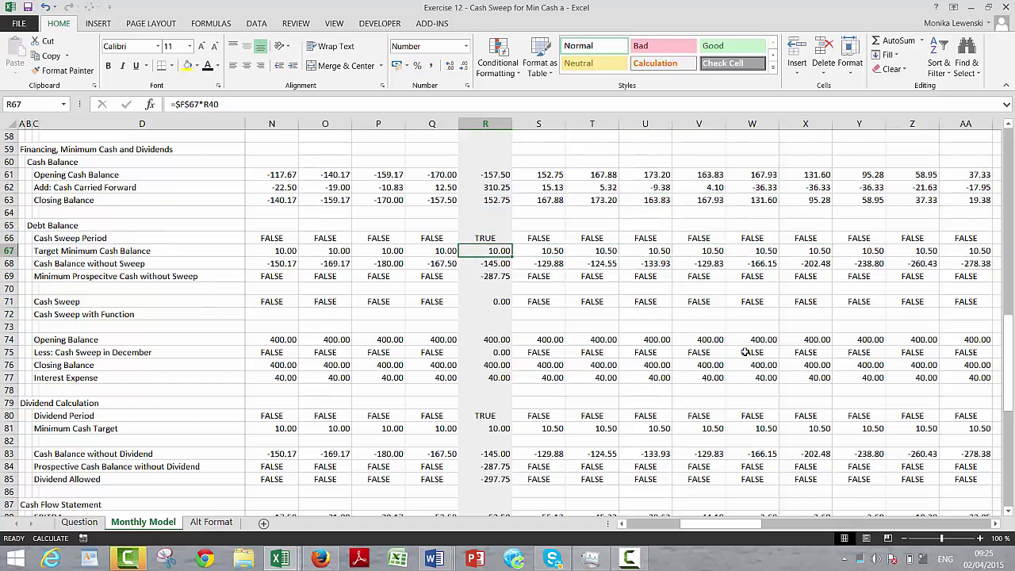
Examine the Cash Balance without Sweep row from R68 to the following sweep month in AD68, and the Cash Sweep formula in AB71
key("Down")
key("Right")
key("Right")
key("Right")
key("Right")
key("Right")
key("Right")
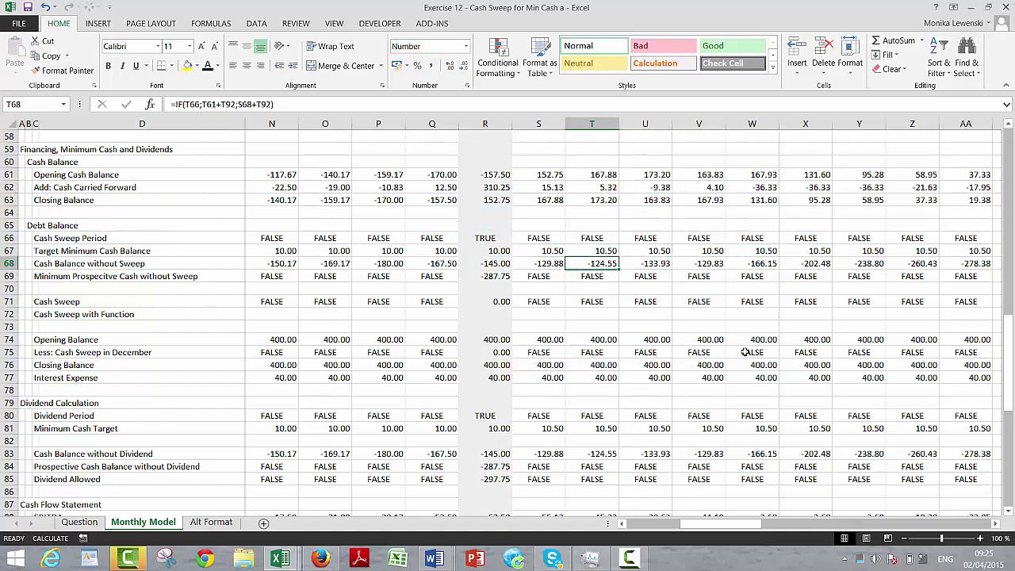
key("Right")
key("Right")
key("Right")
key("Right")
key("Right")
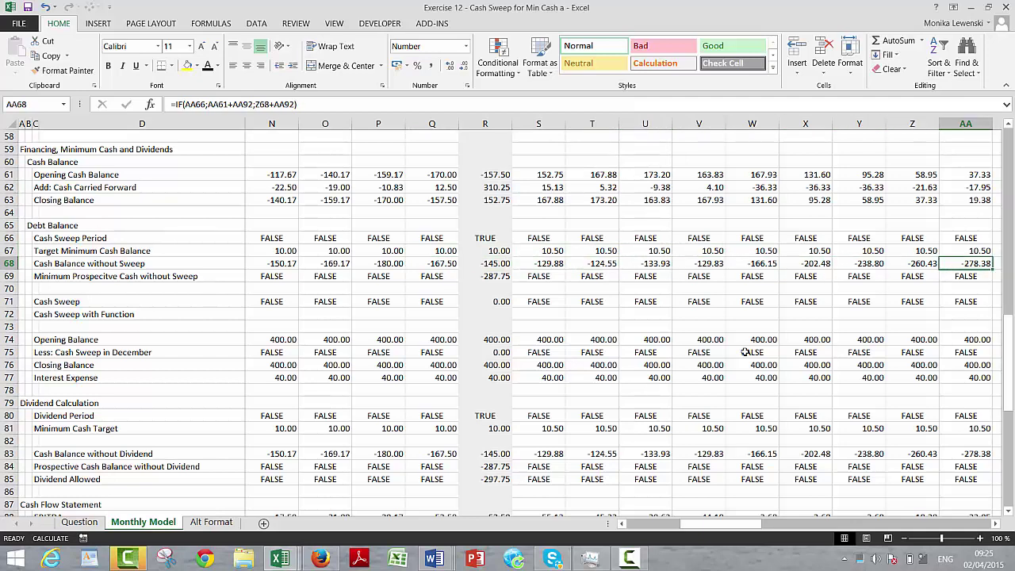
key("Right")
key("Right")
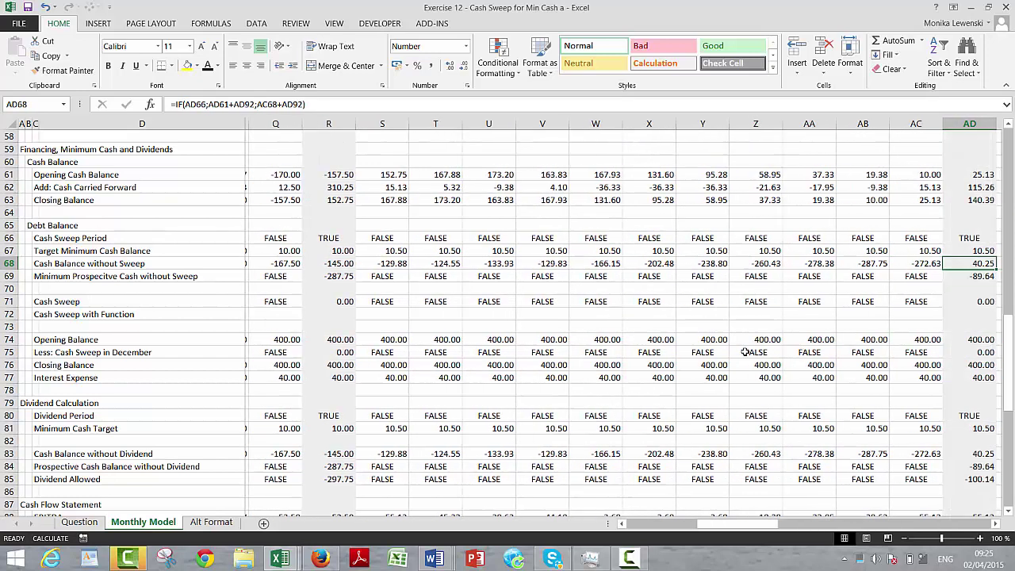
key("Left")
key("Left")
key("Down")
key("Down")
key("Down")
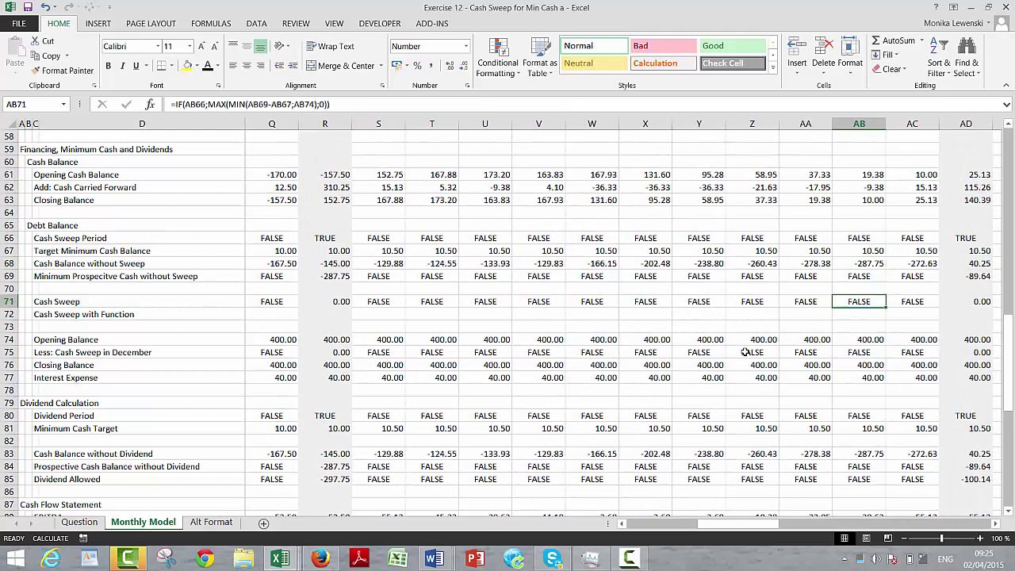
Set the Interest Rate on Debt assumption in F31 to 5%
key("Up")
key("Left")
key("Left")
key("Left")
key("Left")
key("Left")
key("Left")
key("Left")
key("Left")
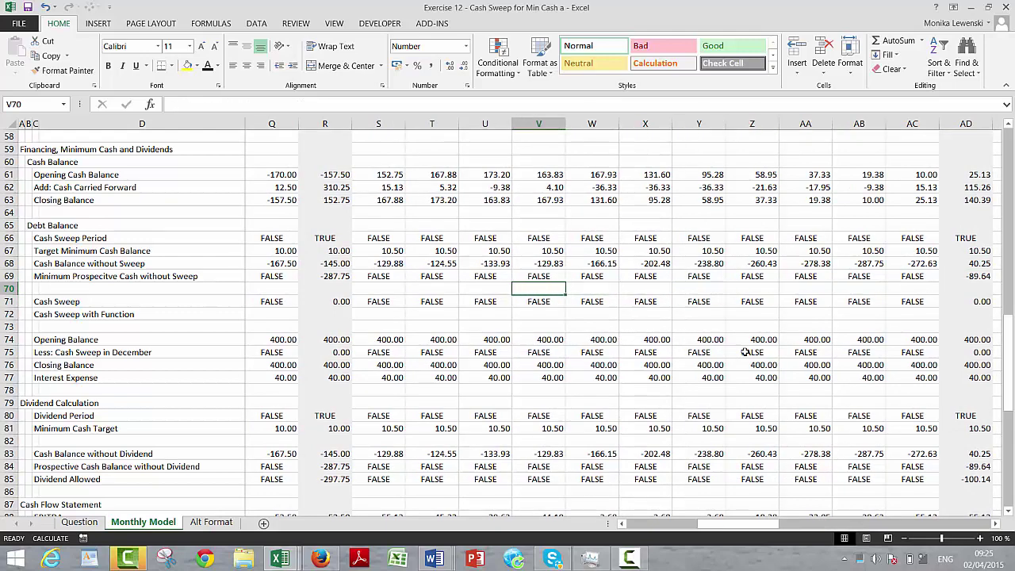
key("Down")
key("Left")
key("Left")
key("Left")
key("Left")
key("Left")
key("Left")
key("Left")
key("Left")
key("Left")
key("Left")
key("Left")
key("Left")
key("Left")
key("Left")
key("Left")
key("Left")
key("Left")
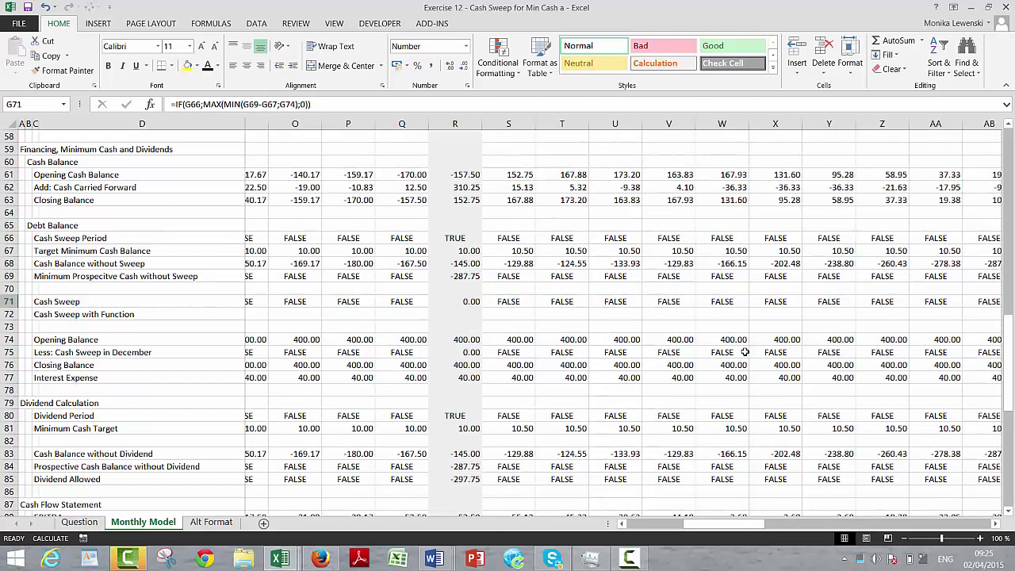
key("Page_Up")
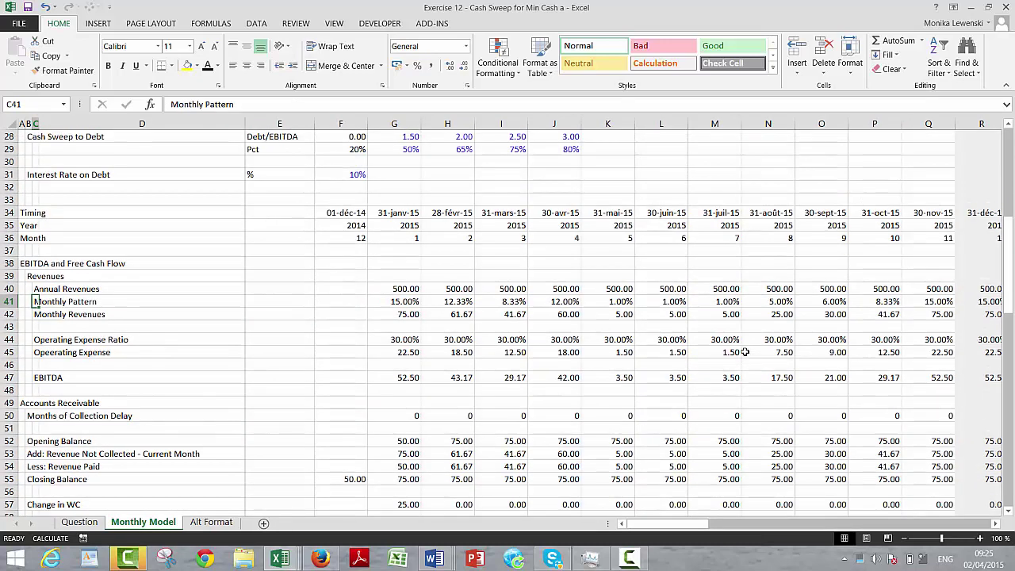
key("Up")
key("Up")
key("Up")
key("Up")
key("Up")
key("Up")
key("Up")
key("Up")
key("Up")
key("Up")
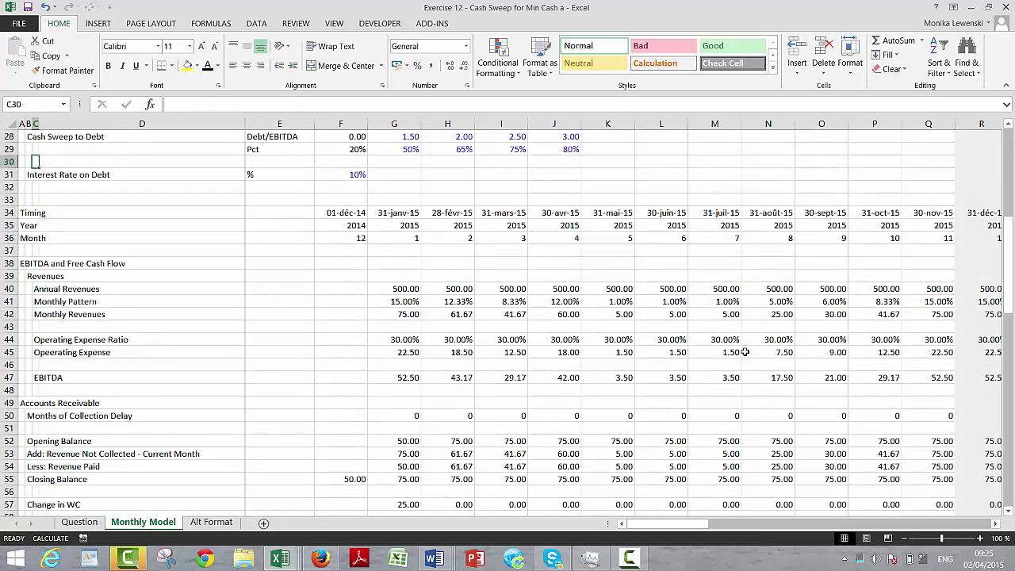
key("Right")
key("Right")
key("Right")
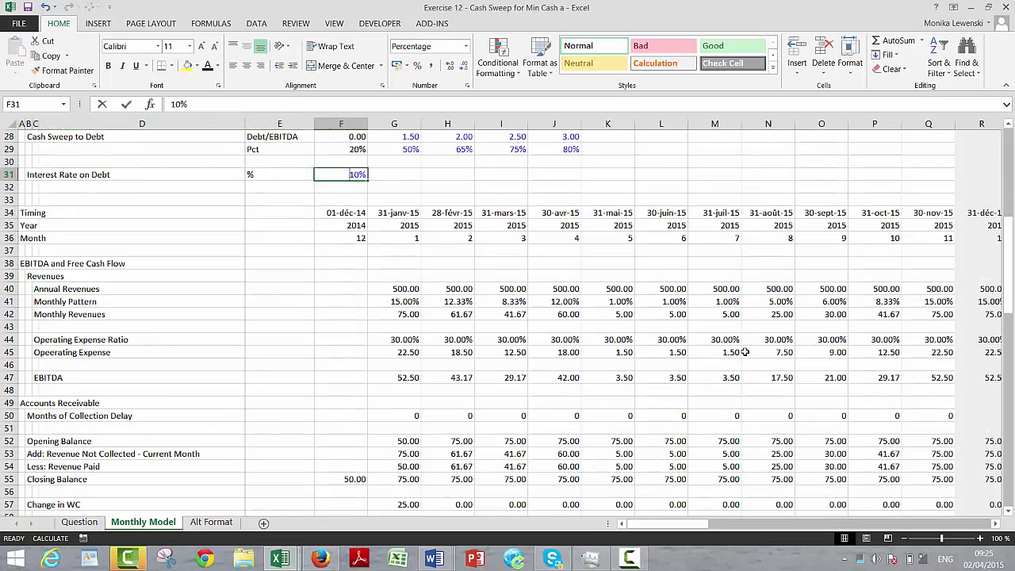
type("5")
key("Return")
Examine the debt Opening Balance in row 74 across the months from column F to column AC
key("Down")
key("Down")
key("Down")
key("Down")
key("Down")
key("Down")
key("Down")
key("Down")
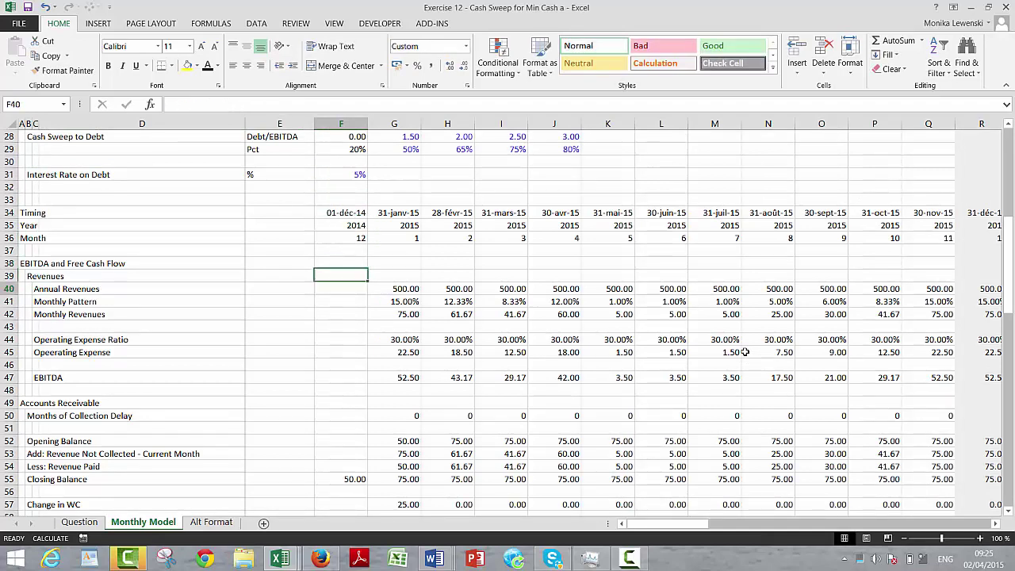
key("Down")
key("Down")
key("Down")
key("Down")
key("Down")
key("Down")
key("Down")
key("Down")
key("Down")
key("Down")
key("Down")
key("Down")
key("Down")
key("Down")
key("Down")
key("Down")
key("Down")
key("Down")
key("Down")
key("Down")
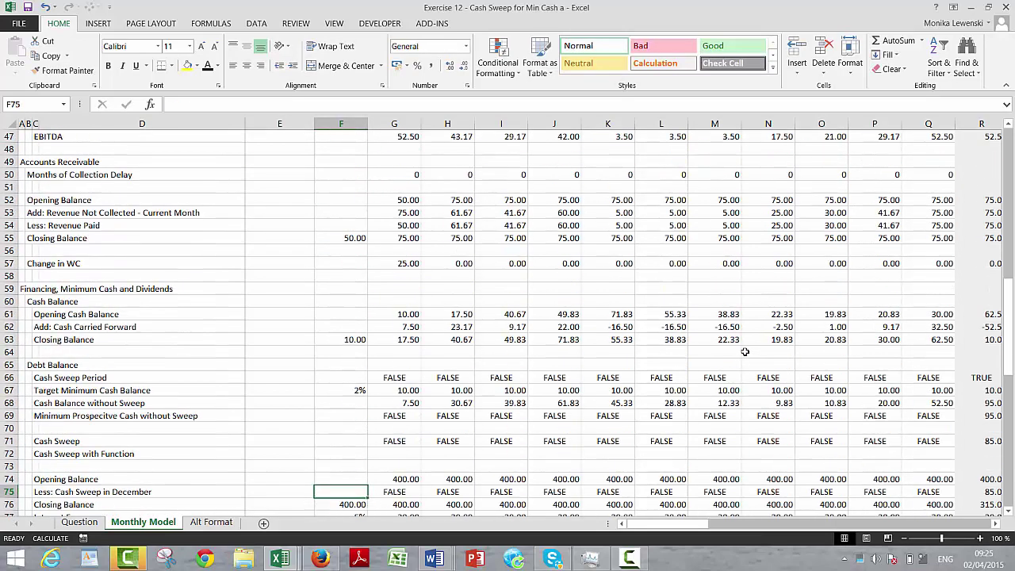
key("Up")
key("Right")
key("Right")
key("Right")
key("Right")
key("Right")
key("Right")
key("Right")
key("Right")
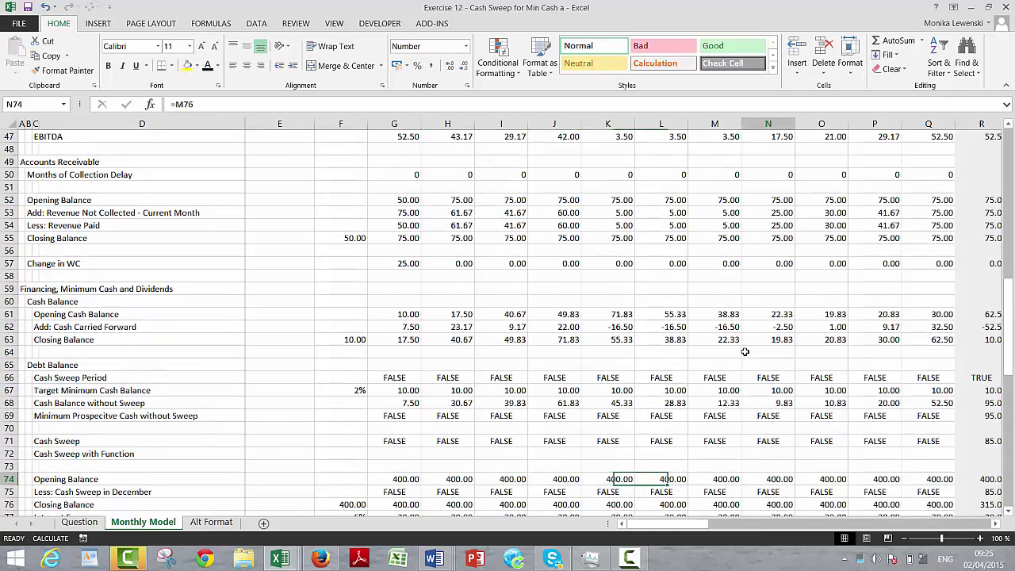
key("Right")
key("Right")
key("Right")
key("Right")
key("Right")
key("Right")
key("Right")
key("Right")
key("Right")
key("Right")
key("Right")
key("Right")
key("Right")
key("Right")
key("Right")
Return to the December sweep month in column R and examine the Cash Sweep formulas in R71 and the adjacent months
key("Left")
key("Left")
key("Left")
key("Left")
key("Left")
key("Left")
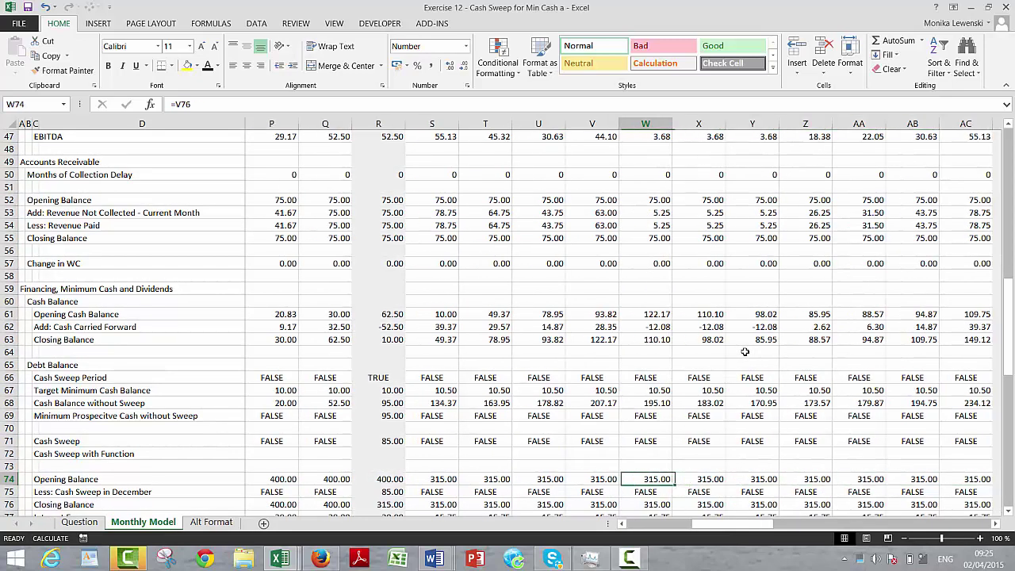
key("Left")
key("Left")
key("Left")
key("Left")
key("Left")
key("Up")
key("Up")
key("Up")
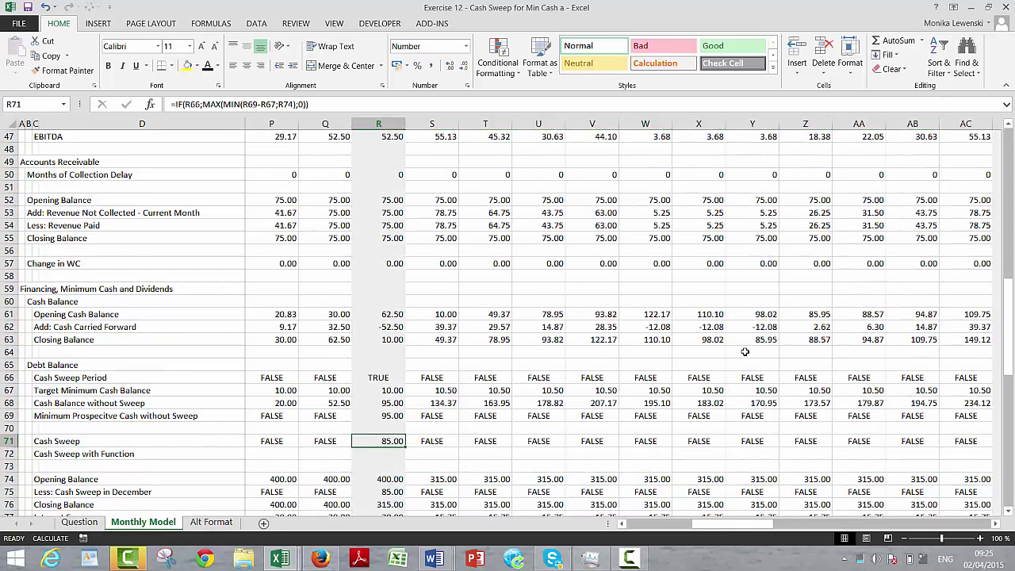
key("Right")
key("Right")
key("Left")
key("Left")
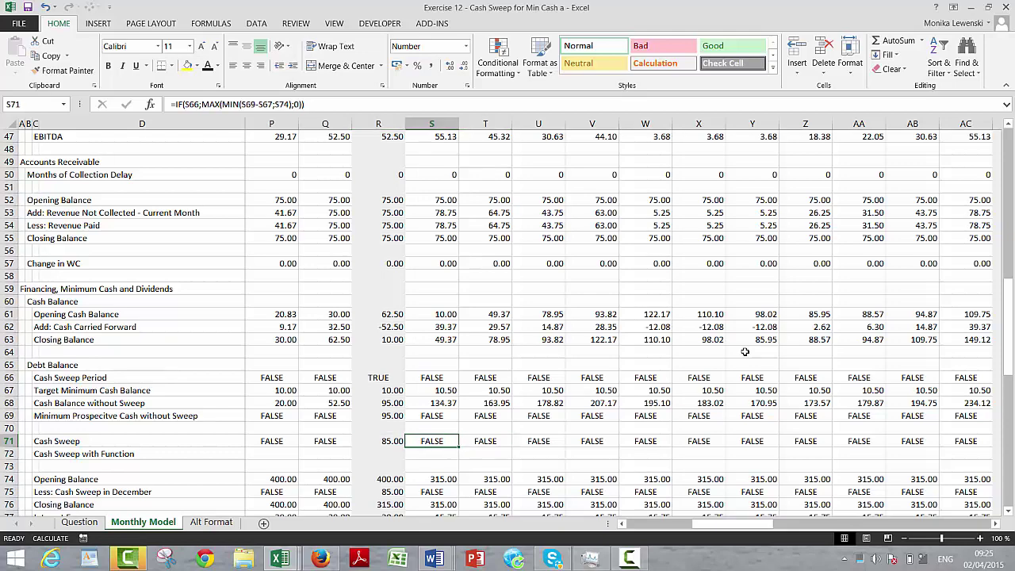
Examine the Cash Sweep row through the following sweep month in AD71 and onward to column AO
key("Right")
key("Right")
key("Right")
key("Right")
key("Right")
key("Right")
key("Right")
key("Right")
key("Right")
key("Right")
key("Right")
key("Right")
key("Right")
key("Right")
key("Right")
key("Right")
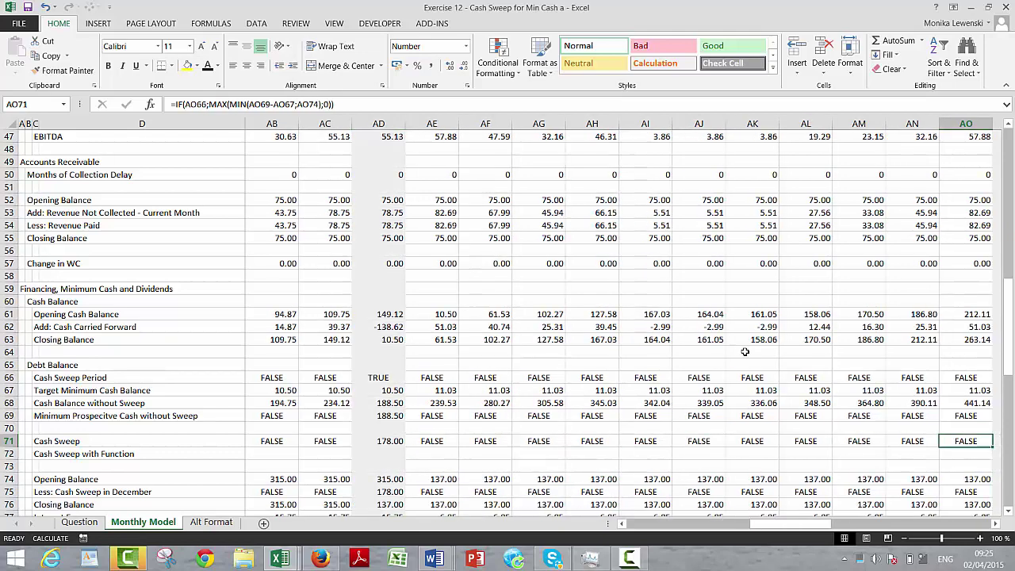
Go back along the Cash Sweep row to the first model month in G71
key("Left")
key("Left")
key("Left")
key("Left")
key("Left")
key("Left")
key("Left")
key("Left")
key("Left")
key("Left")
key("Left")
key("Left")
key("Left")
key("Left")
key("Left")
key("Left")
key("Left")
key("Left")
key("Left")
key("Left")
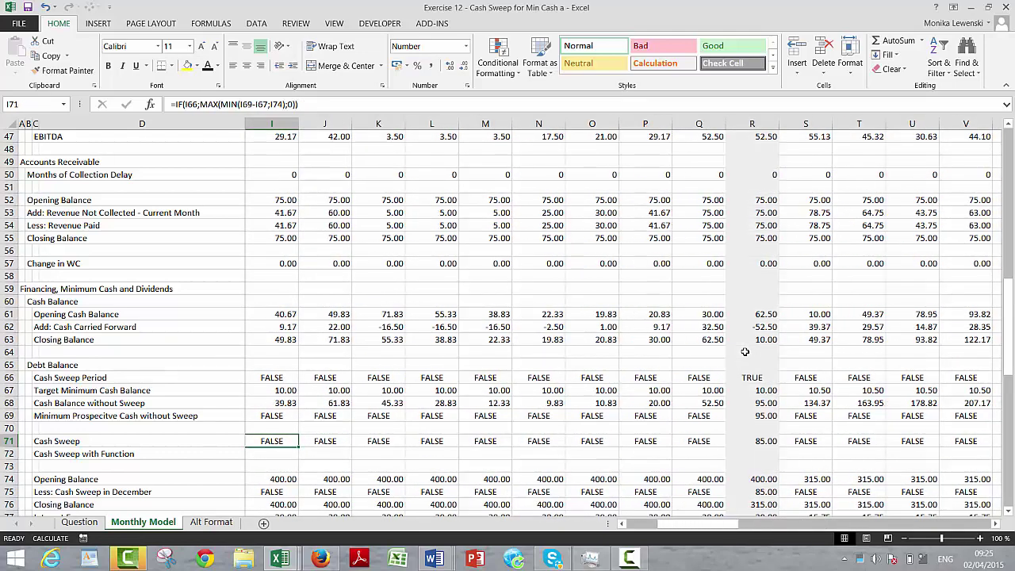
key("Right")
key("Right")
key("Right")
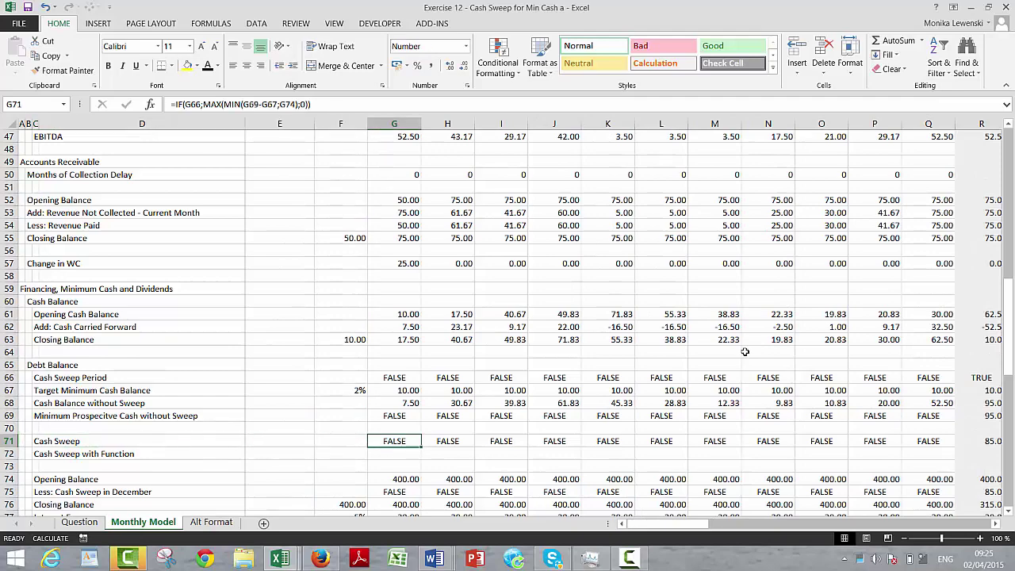
Examine the debt balance and Interest Expense rows in column G down to Dividend Calculation, returning to Cash Sweep with Function in G72
key("Down")
key("Down")
key("Down")
key("Down")
key("Down")
key("Down")
key("Down")
key("Down")
key("Down")
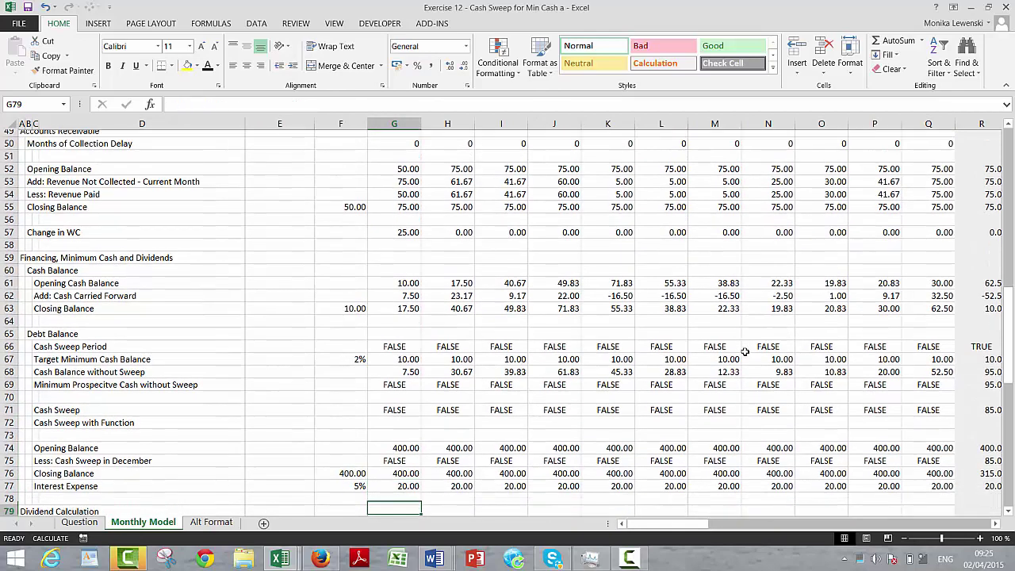
key("Up")
key("Up")
key("Up")
key("Up")
key("Up")
key("Up")
key("Up")
key("Up")
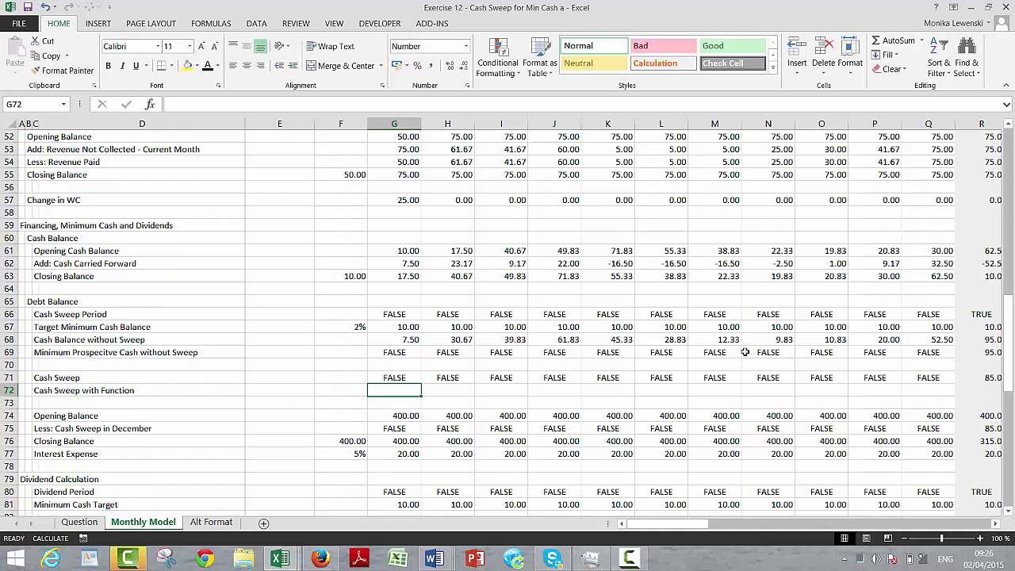
Compare the first months of the Cash Sweep and Cash Sweep with Function rows, and inspect the referenced cells of the G71 formula
key("Up")
key("Right")
key("Right")
key("Right")
key("Down")
key("Left")
key("Left")
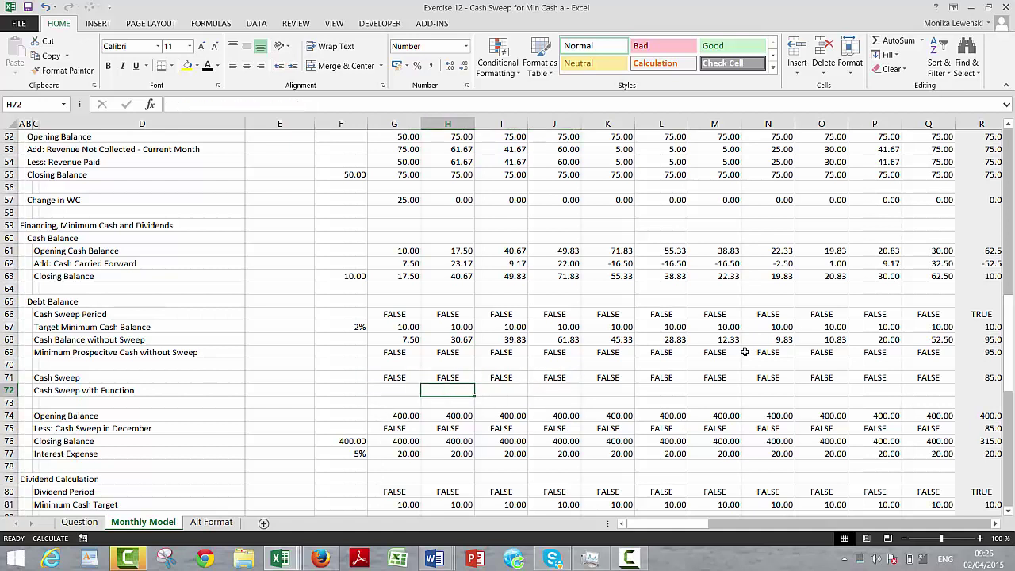
key("Left")
key("Up")
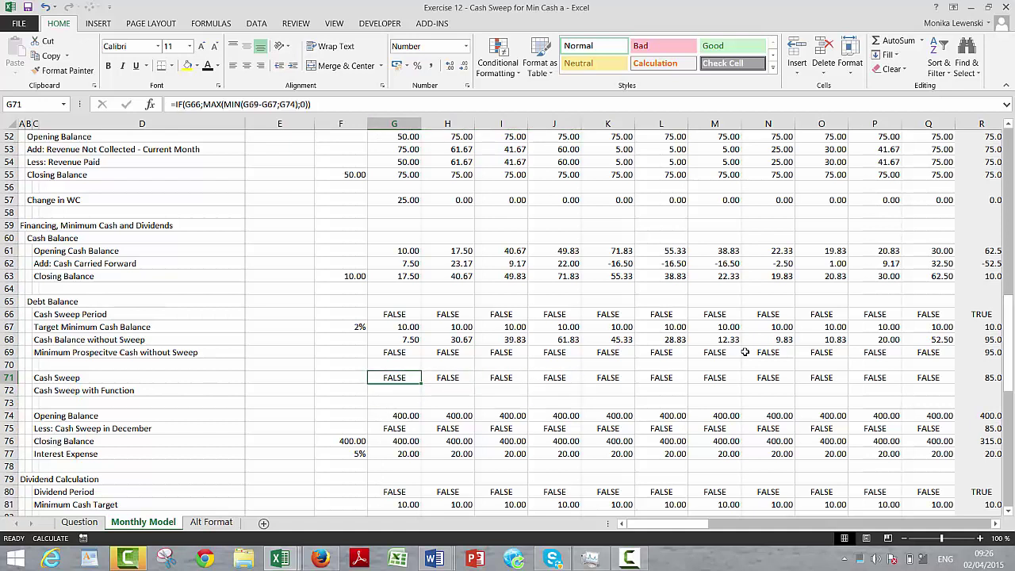
key("F2")
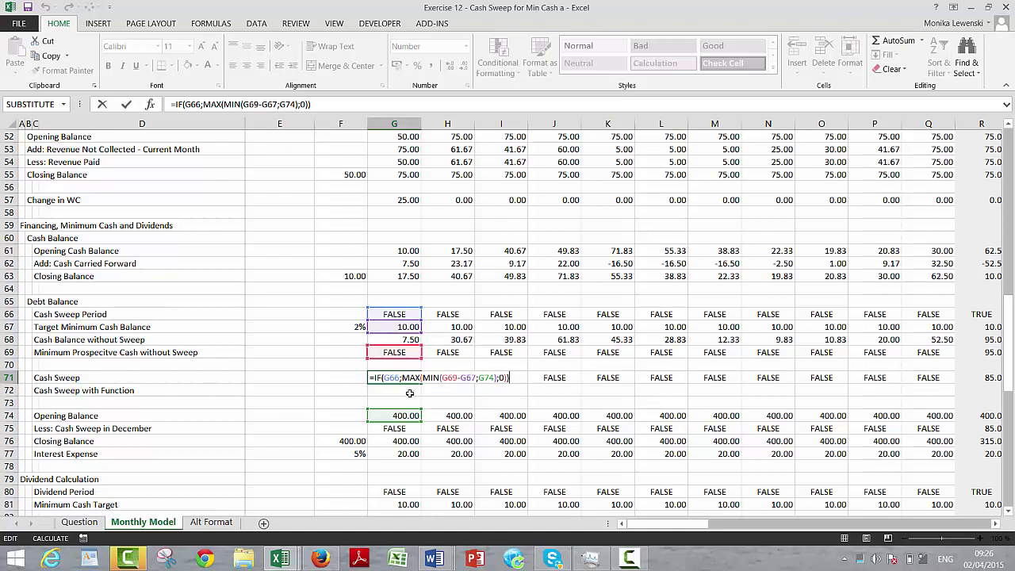
key("Return")
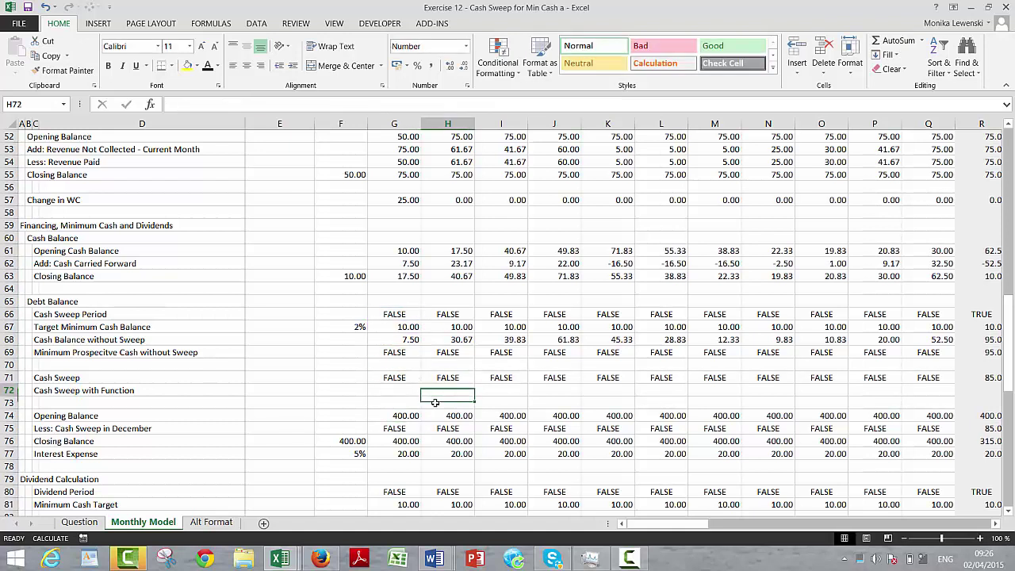
key("Up")
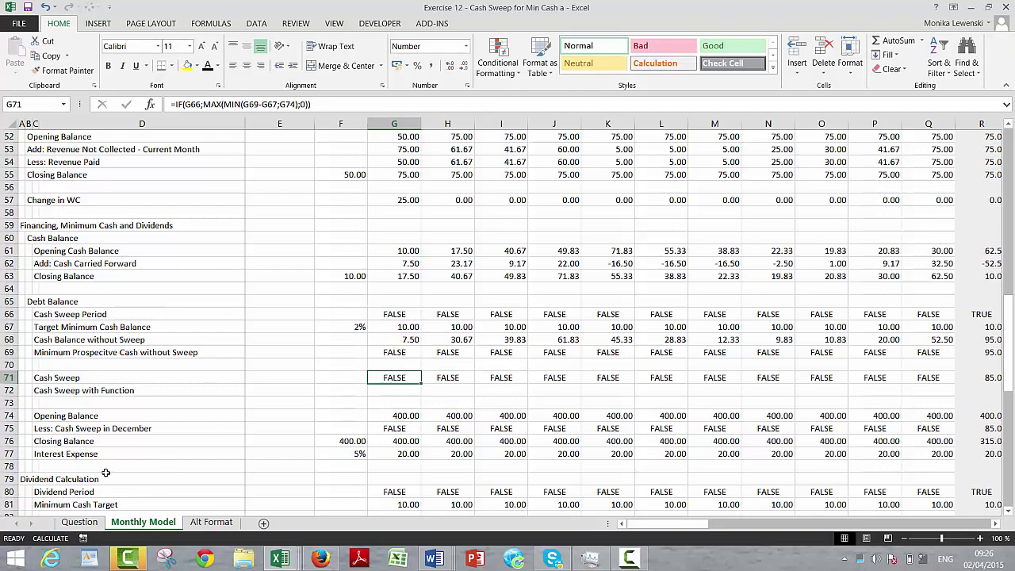
Disable iterative calculation in the workbook's formula options and dismiss the circular reference warning
left_click(19, 26)
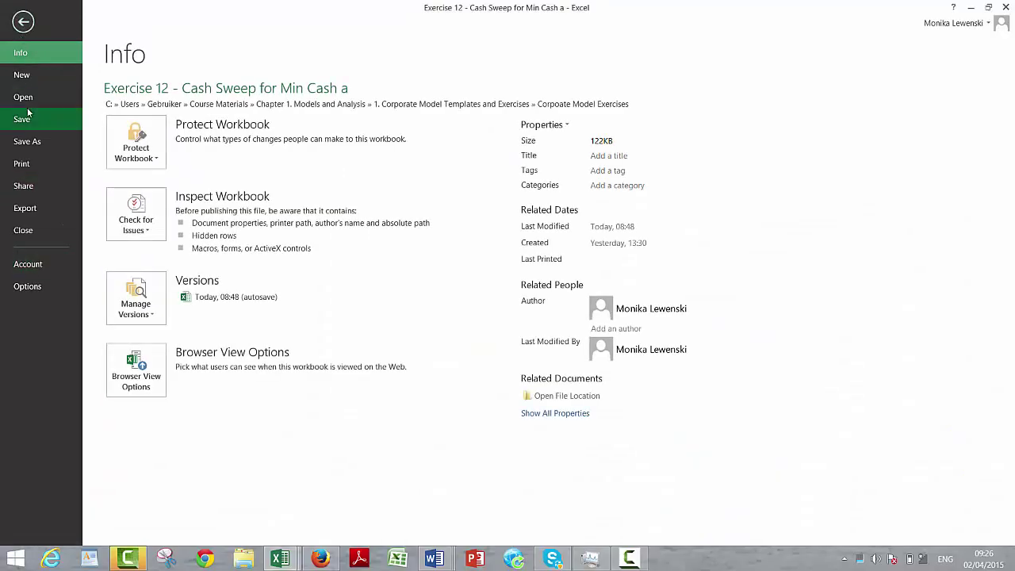
left_click(26, 286)
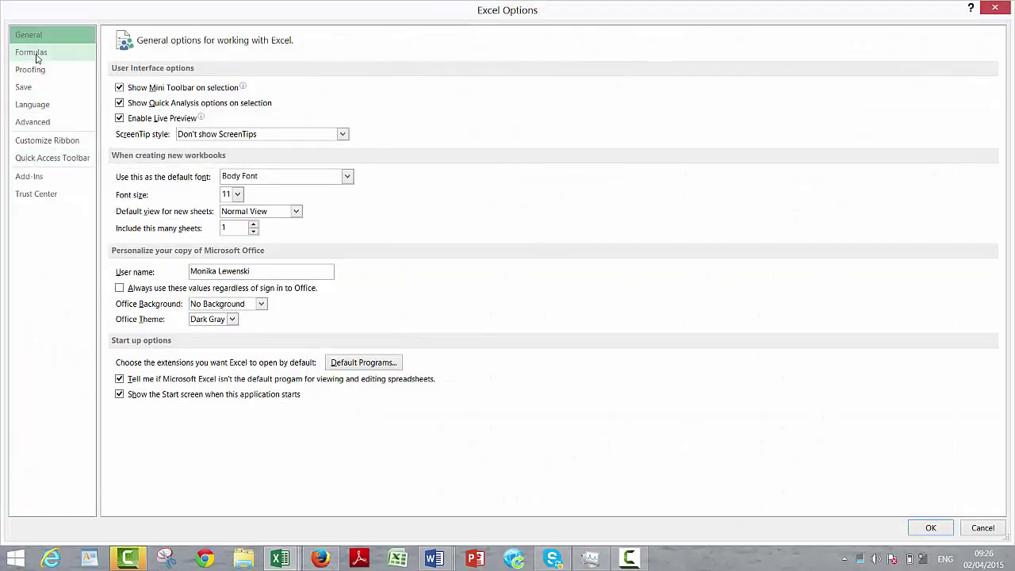
left_click(33, 53)
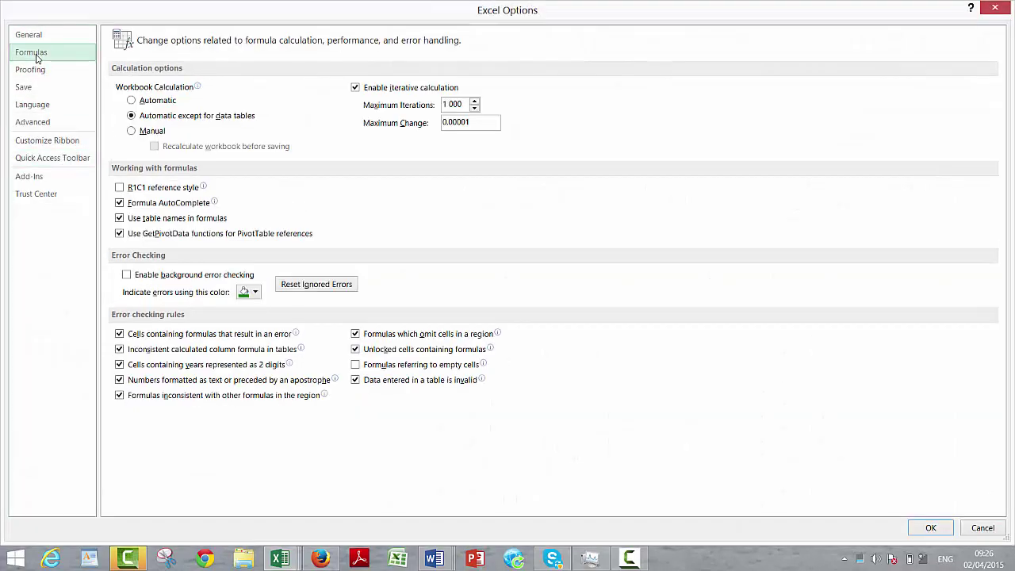
left_click(356, 89)
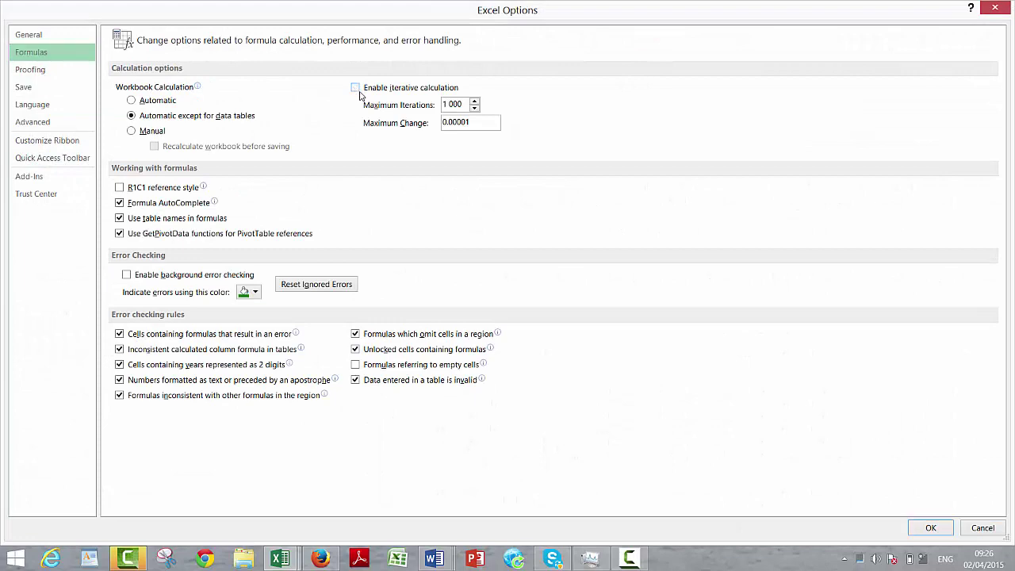
left_click(930, 533)
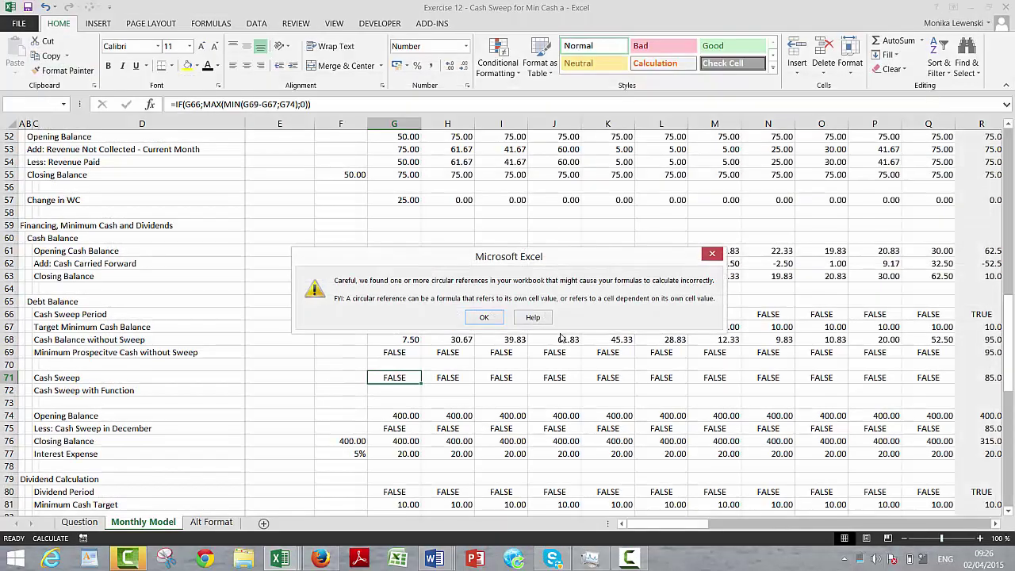
left_click(483, 318)
Examine the circular reference arrows linking the debt rows in columns R and S, and go to Cash Sweep with Function in R72
left_click(612, 360)
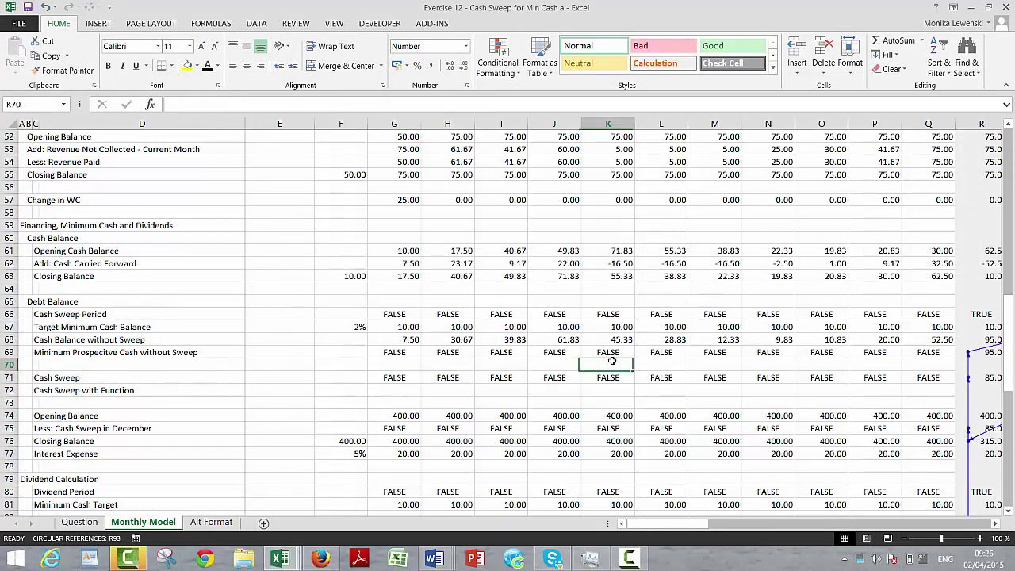
key("Right")
key("Right")
key("Right")
key("Right")
key("Right")
key("Right")
key("Right")
key("Right")
key("Right")
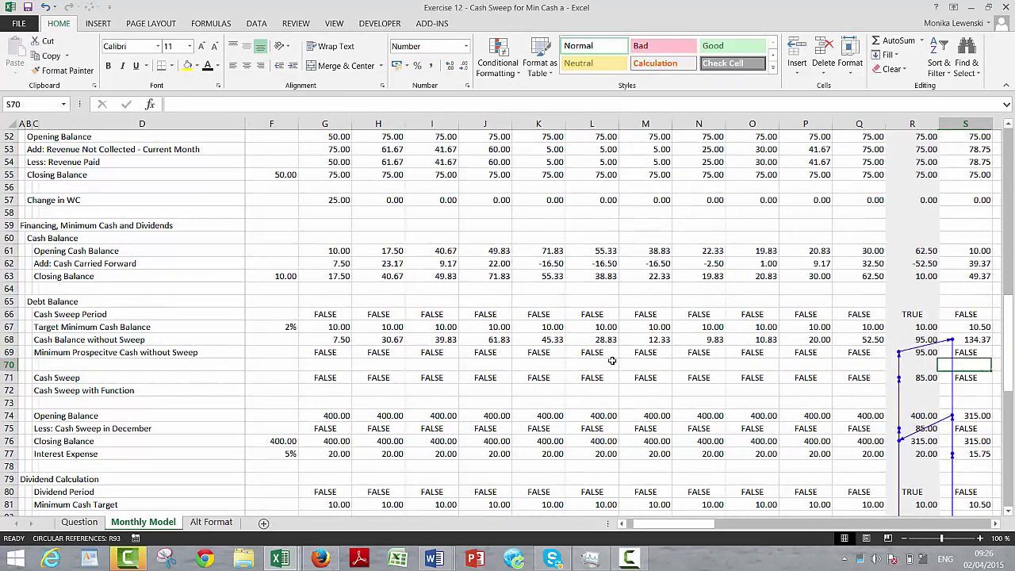
key("Left")
key("Left")
key("Down")
key("Down")
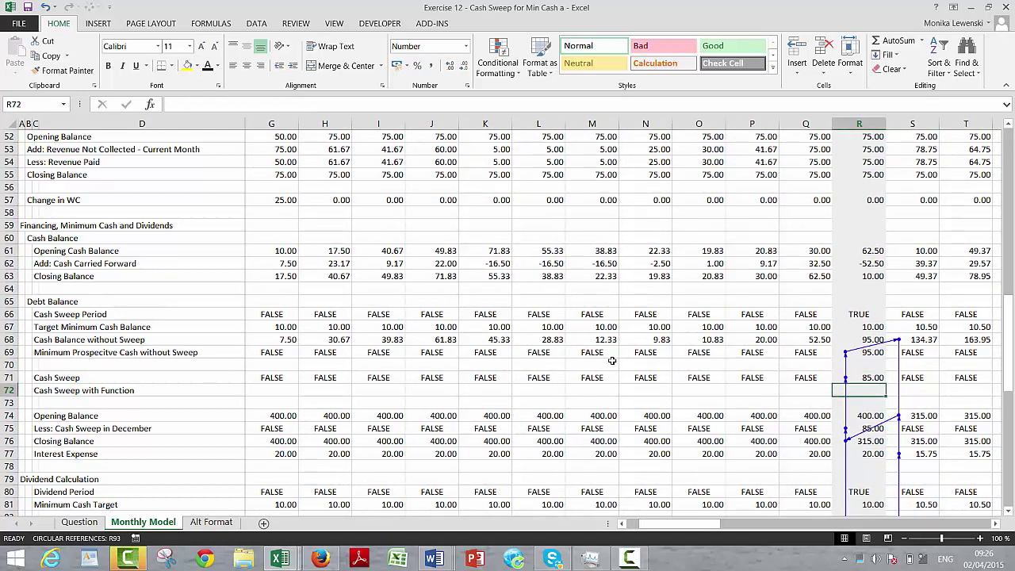
Inspect the Cash Sweep formula in R71 and the Cash Balance without Sweep formulas across columns S and T
key("Up")
key("Up")
key("Up")
key("Up")
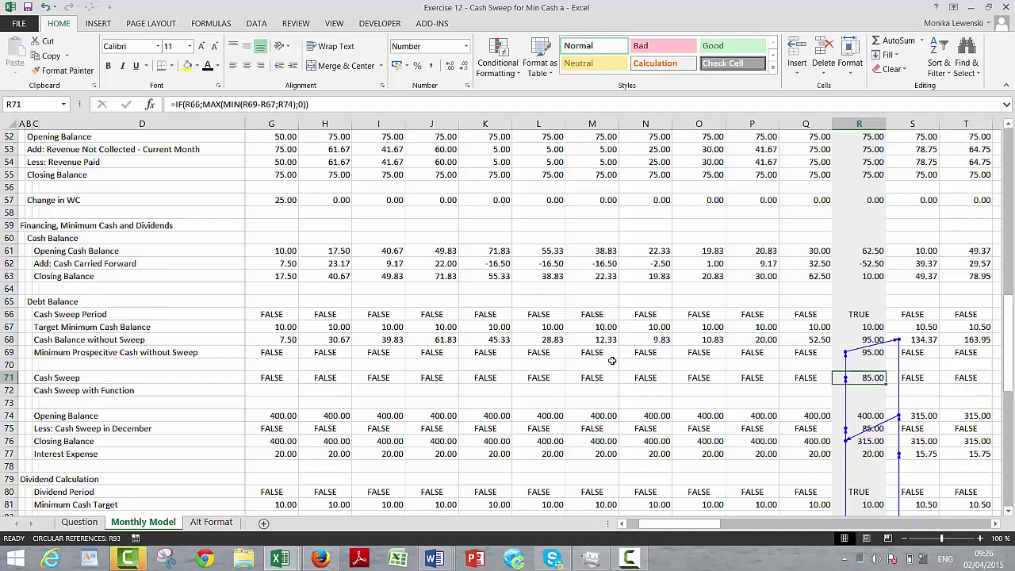
key("Right")
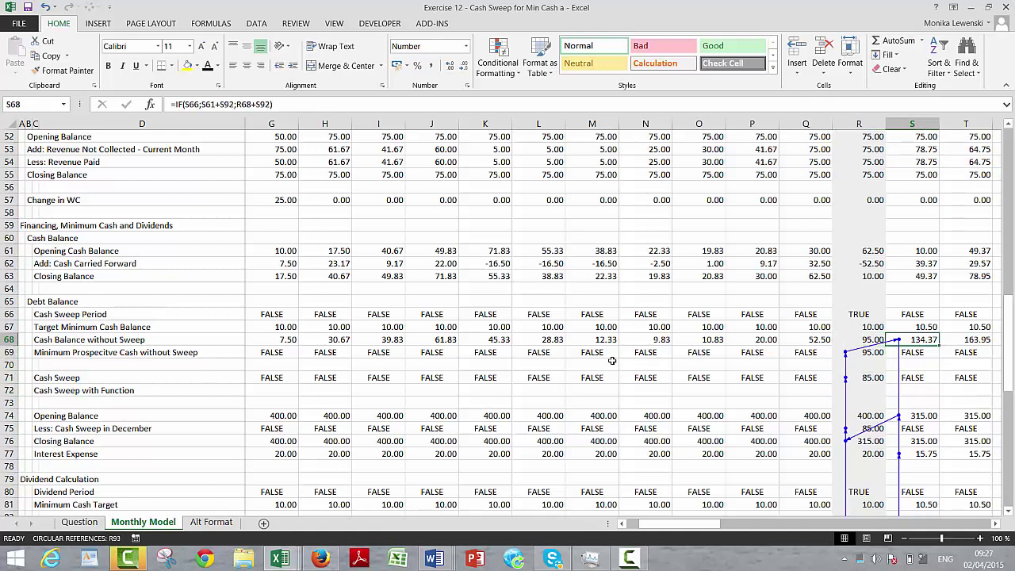
key("Left")
key("Left")
key("Right")
key("Right")
key("Right")
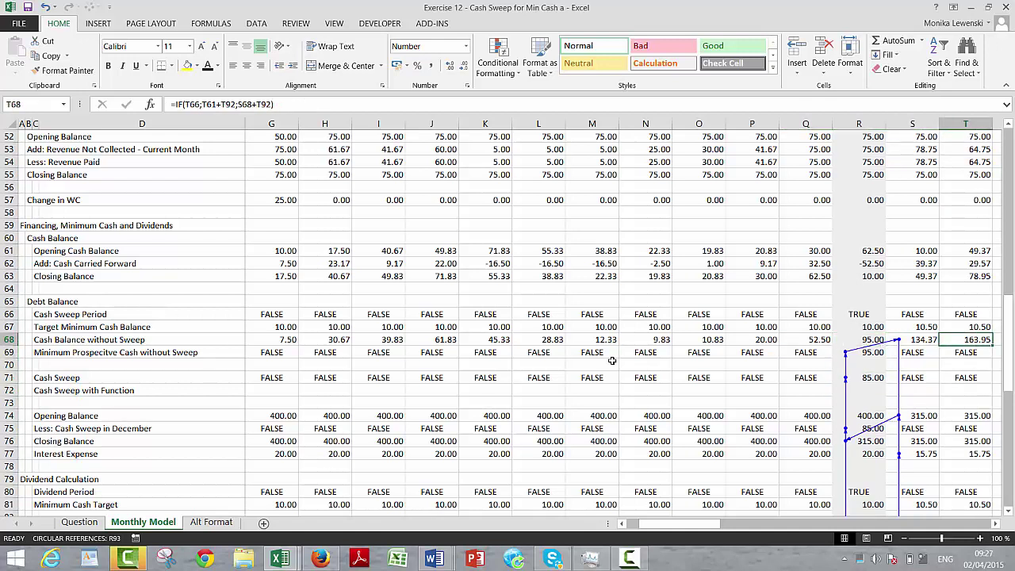
Try overwriting Cash Balance without Sweep in S68 with the fixed value 134, and undo the entry
key("Left")
type("13")
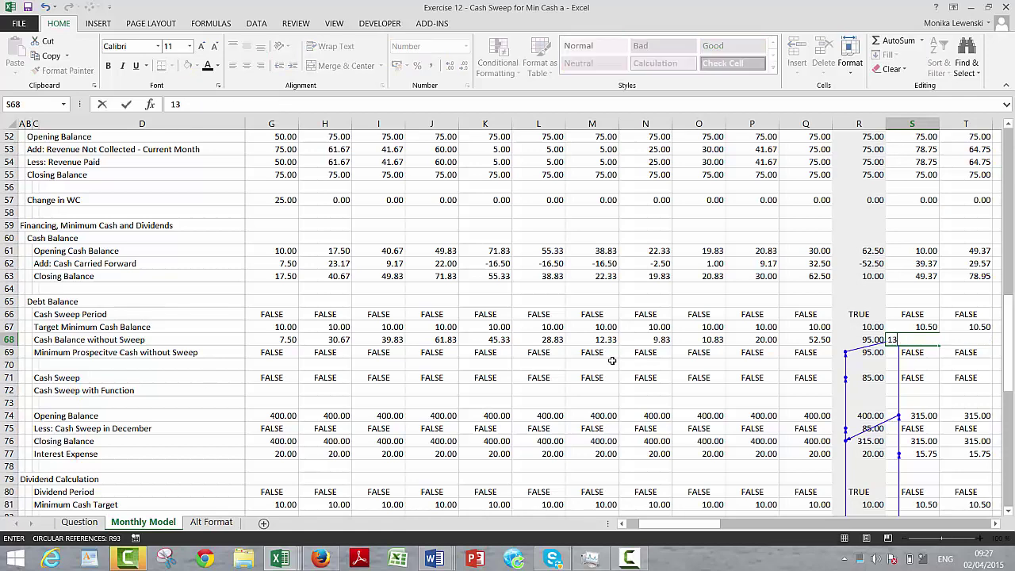
type("4")
key("Return")
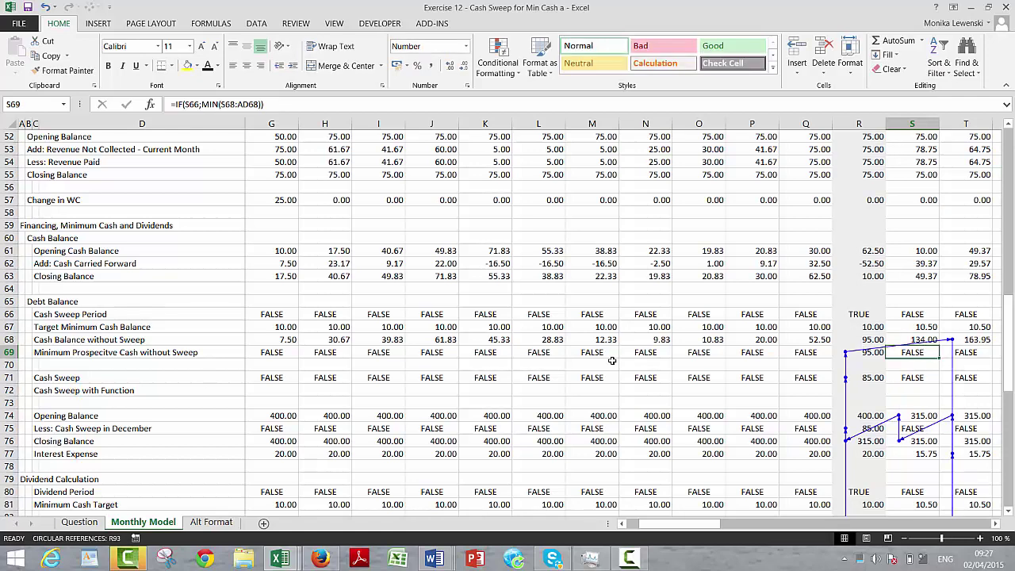
key("Up")
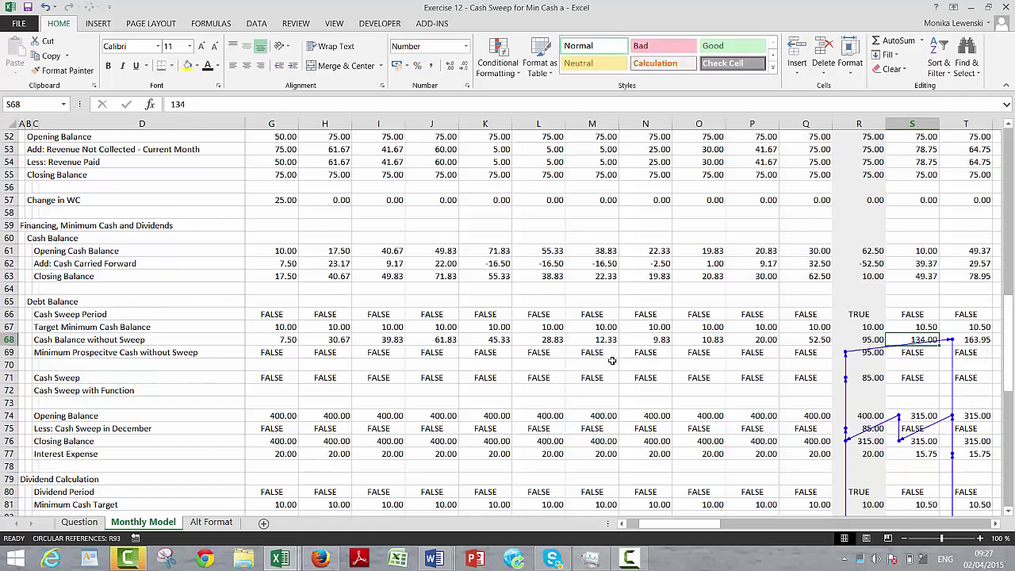
key("ctrl+z")
Insert a blank row between Cash Balance without Sweep and Minimum Prospecitve Cash without Sweep
key("Left")
key("Left")
key("Left")
key("Left")
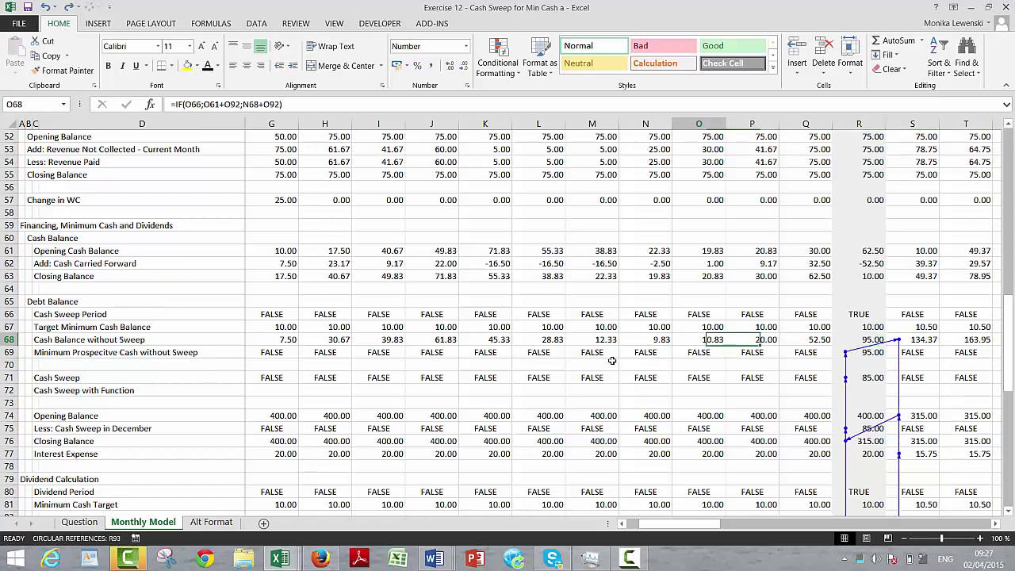
key("ctrl+Left")
key("ctrl+Left")
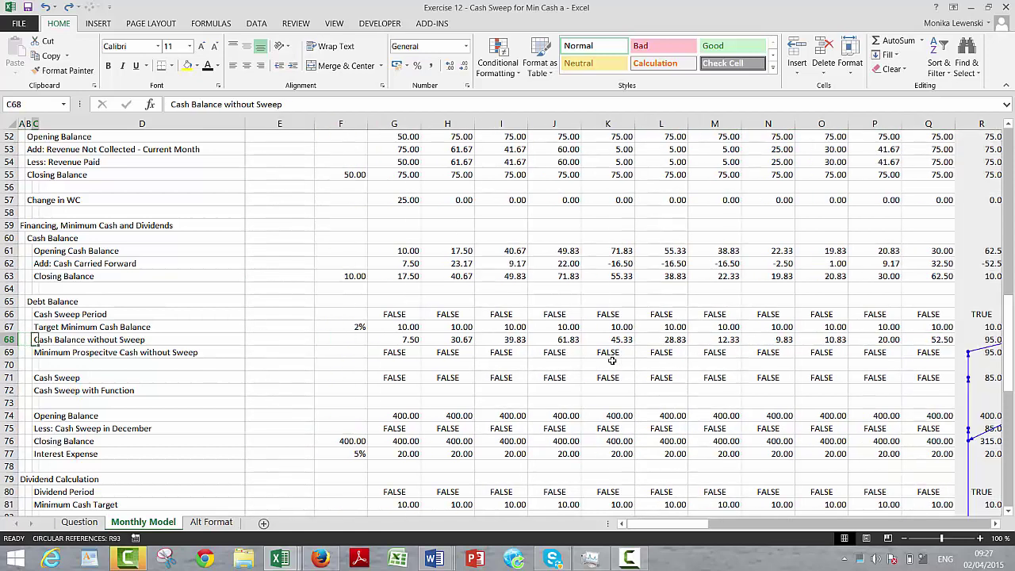
key("ctrl+Right")
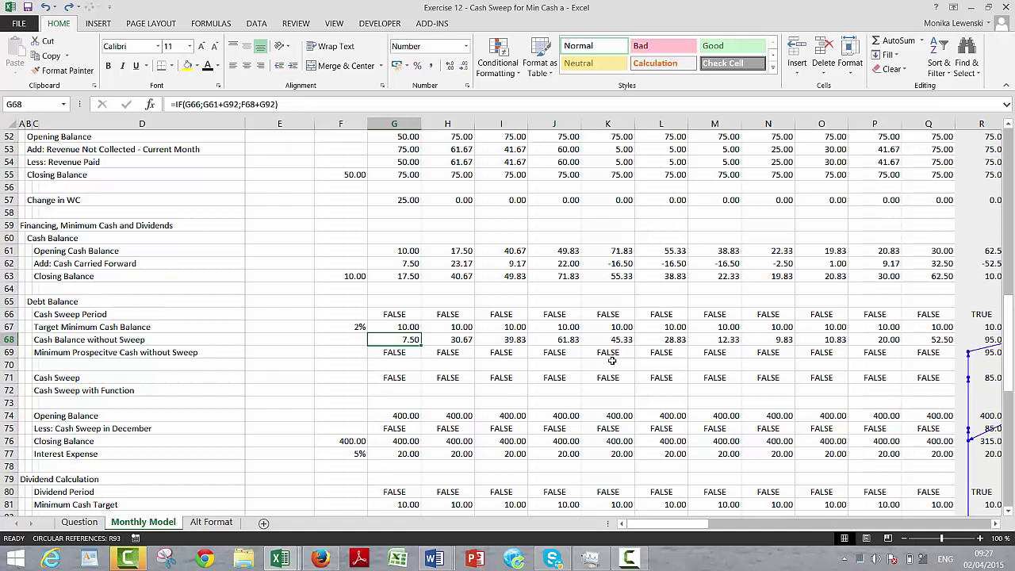
key("Down")
key("shift+space")
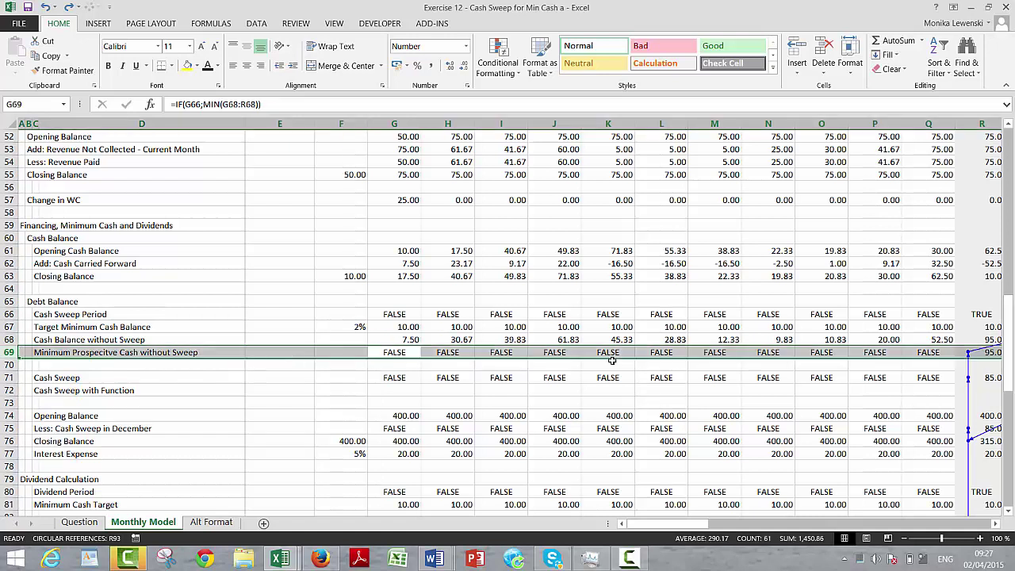
key("ctrl+shift+plus")
key("Left")
key("Left")
key("Left")
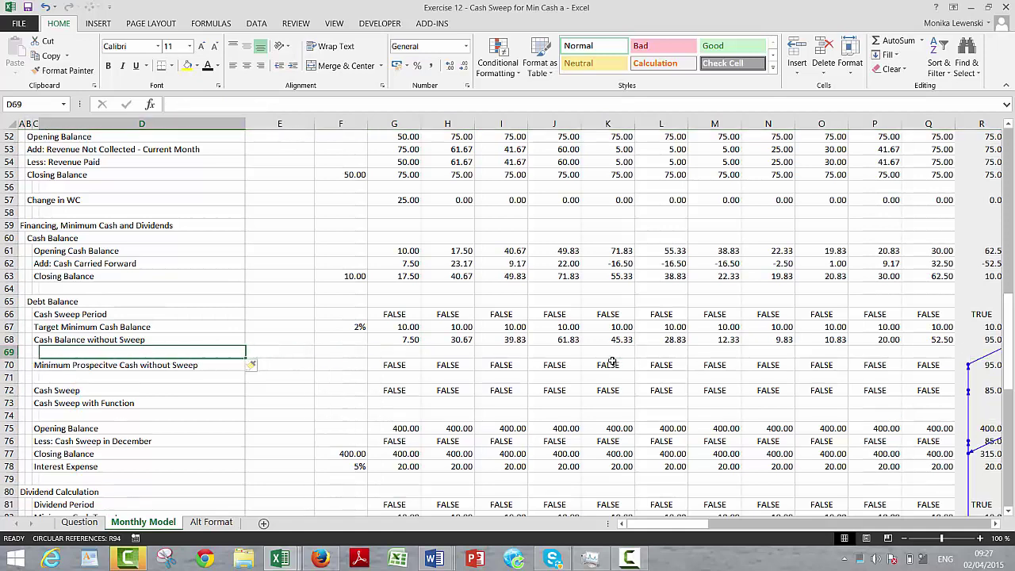
type("Cash")
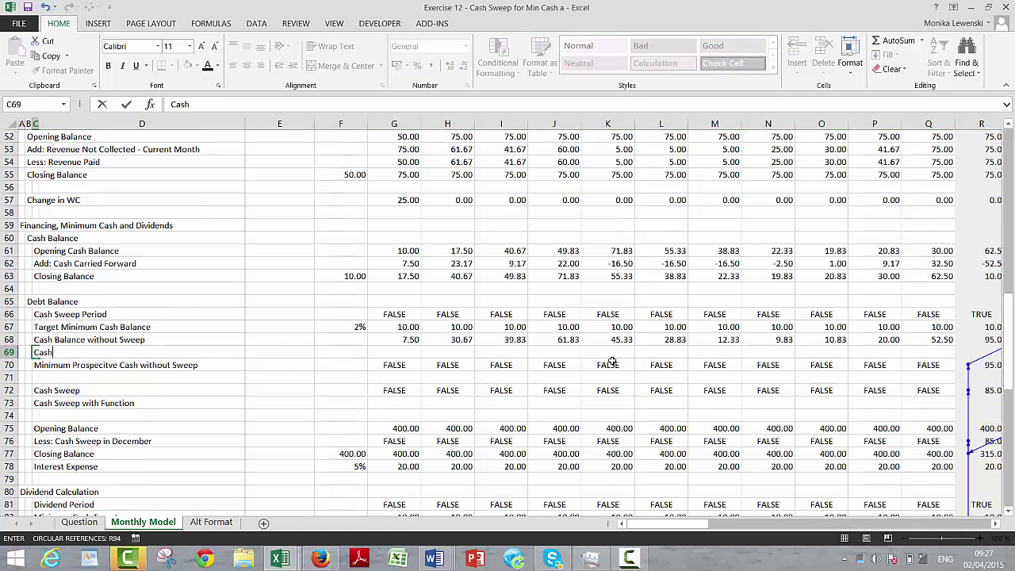
type(" Balance with")
key("Escape")
key("Up")
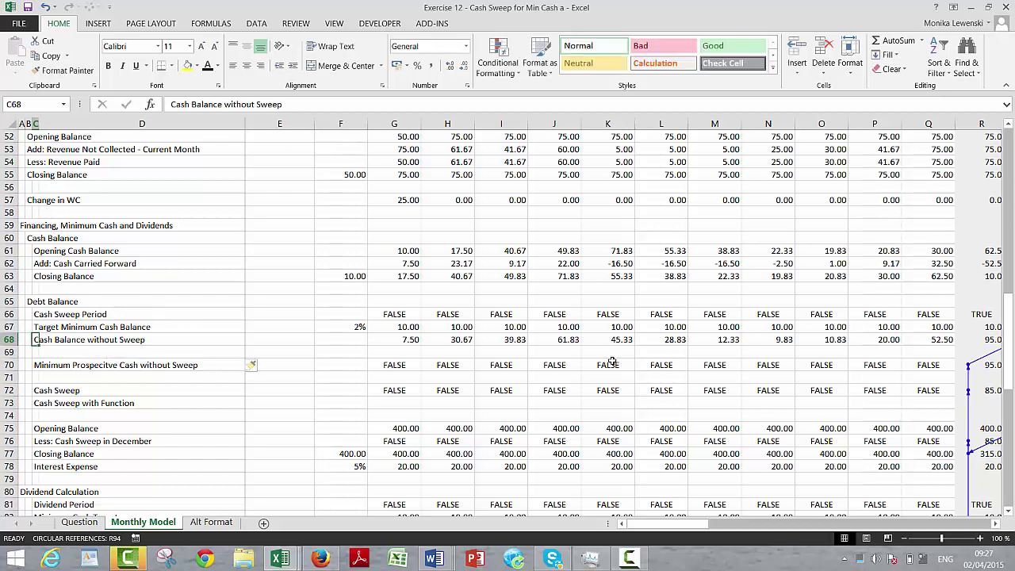
type("Future")
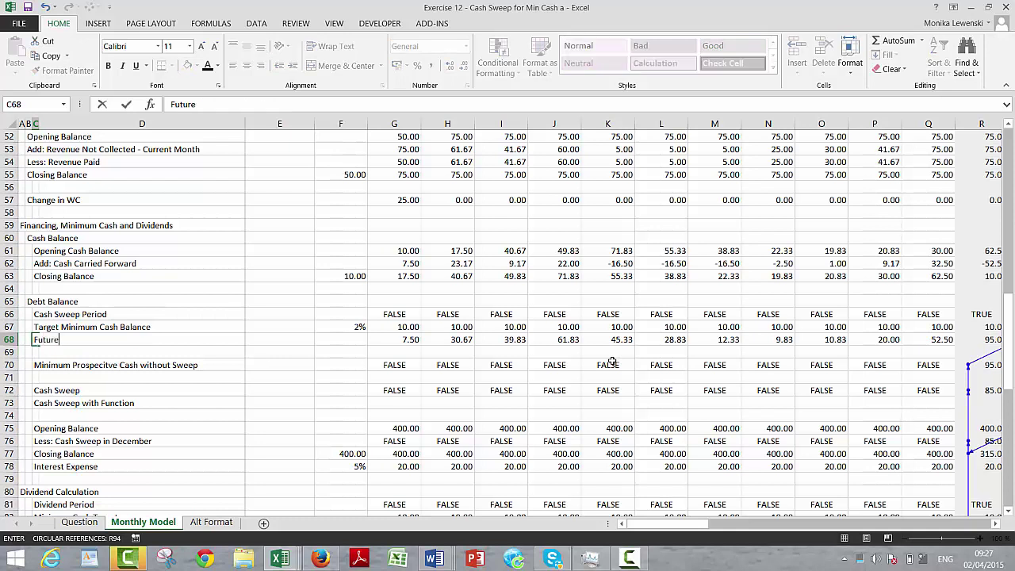
type(" Minin")
key("Escape")
key("Up")
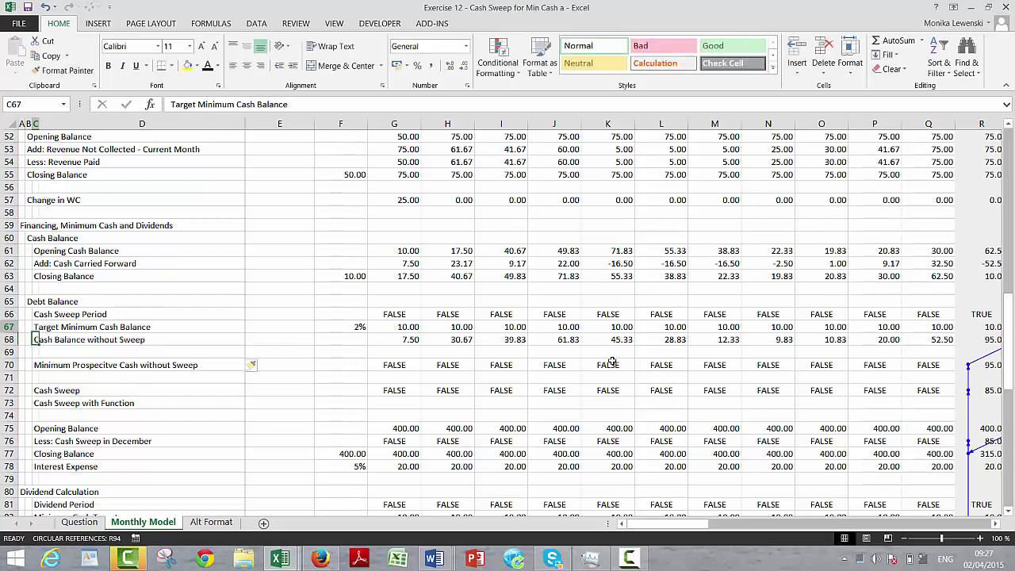
Inspect the Target Minimum Cash Balance and Cash Balance without Sweep formulas in G67 and G68
key("Left")
key("Right")
key("Right")
key("Right")
key("Right")
key("Right")
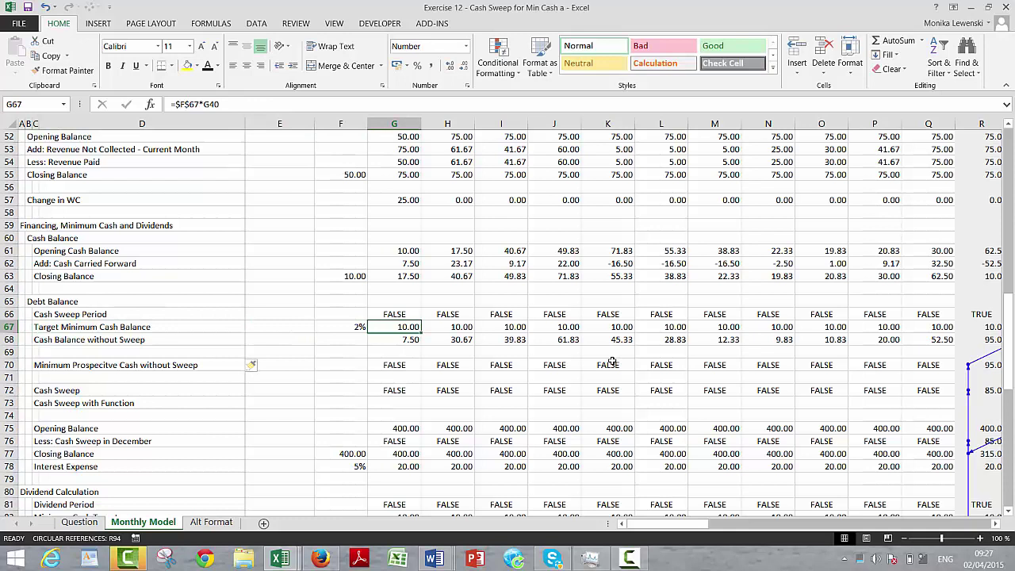
key("Down")
key("Left")
key("Left")
key("Right")
key("Right")
key("Right")
key("Right")
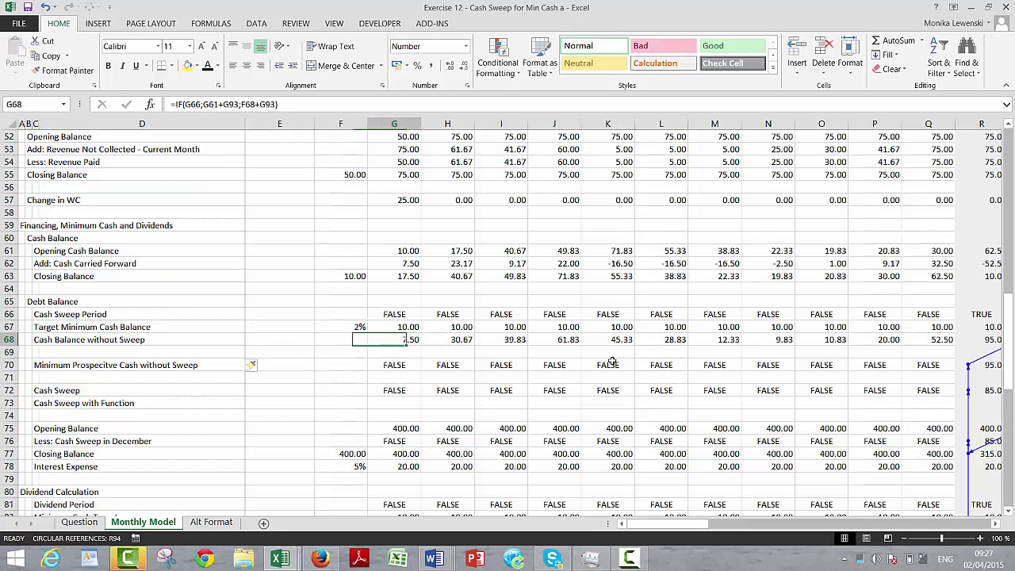
key("Left")
key("Left")
key("Down")
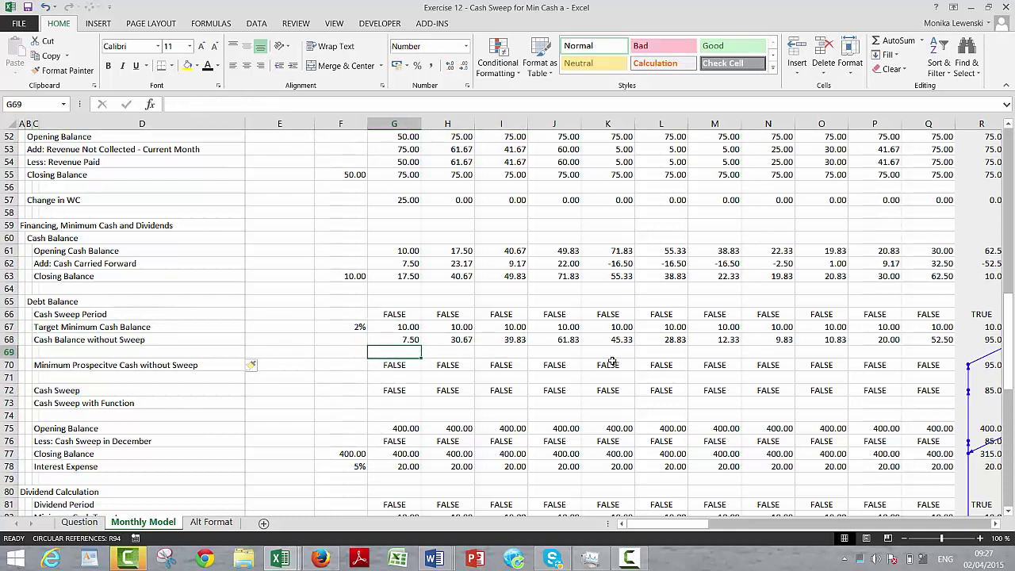
key("Left")
key("Left")
key("Left")
key("Left")
type("Per")
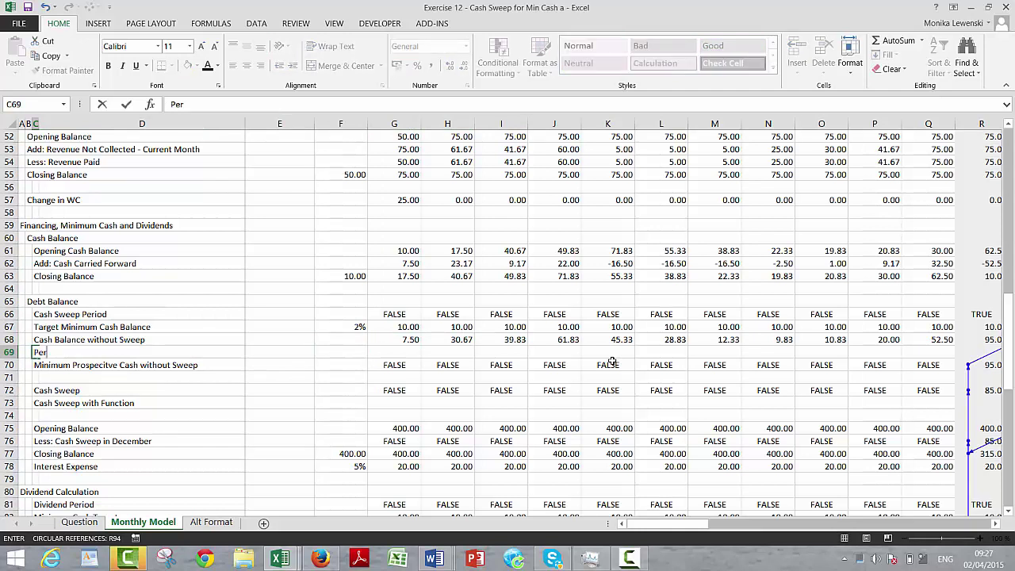
key("Escape")
key("Up")
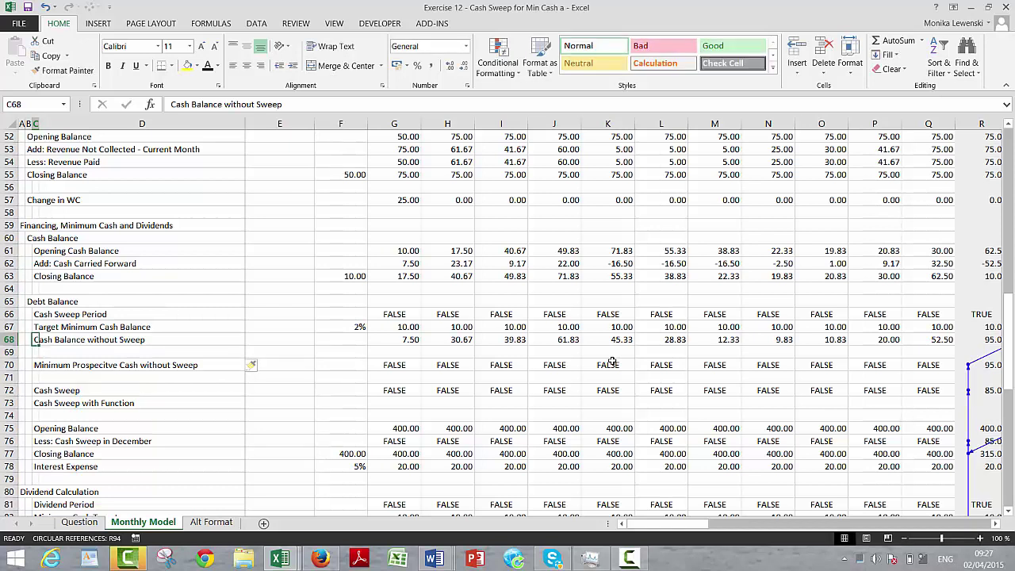
Examine Cash Balance without Sweep across the months to column S, and the Minimum Prospecitve Cash formulas in R70 and S70
key("Right")
key("Right")
key("Right")
key("Right")
key("Right")
key("Right")
key("Right")
key("Right")
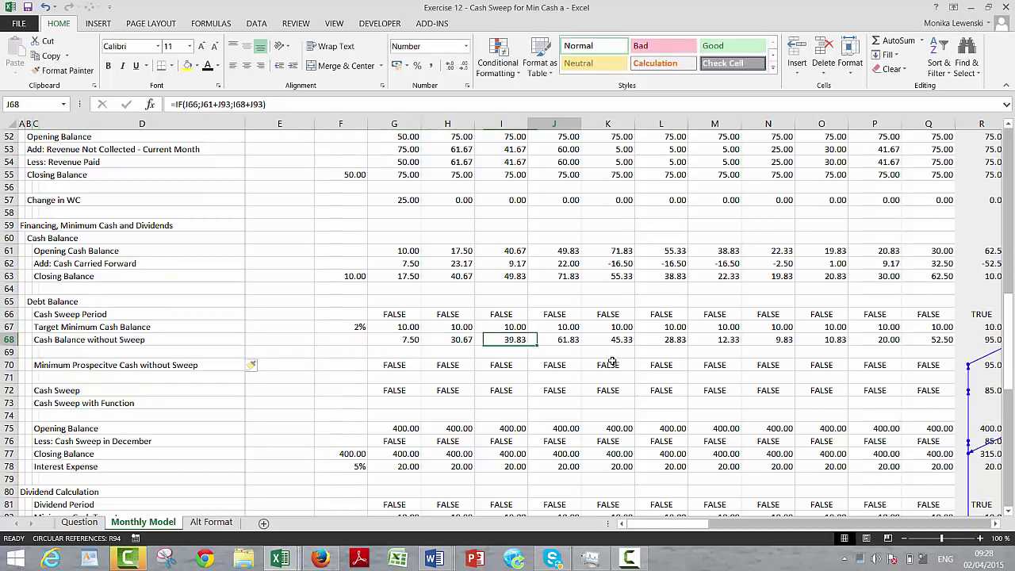
key("Right")
key("Right")
key("Right")
key("Right")
key("Right")
key("Right")
key("Right")
key("Right")
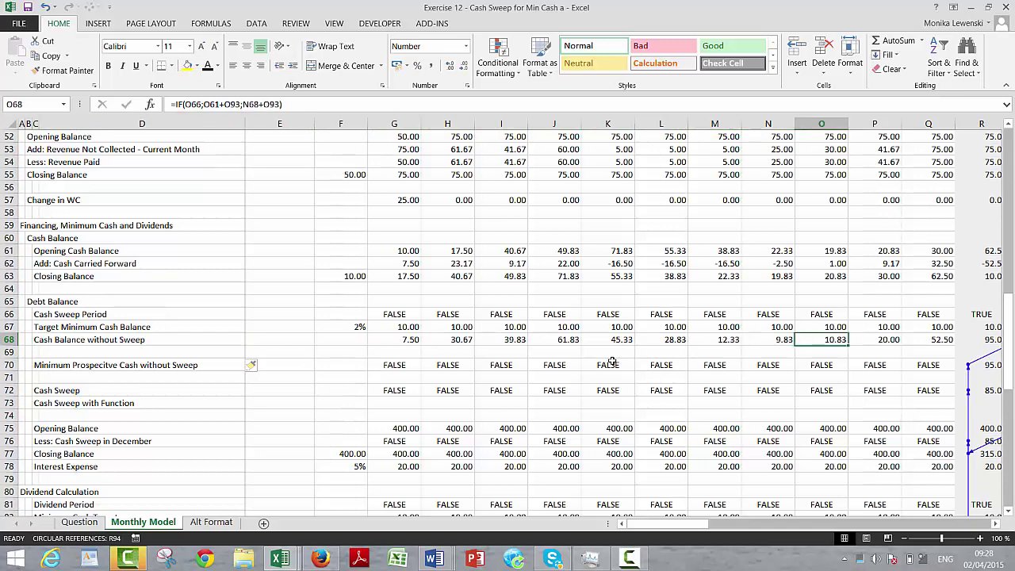
key("Right")
key("Left")
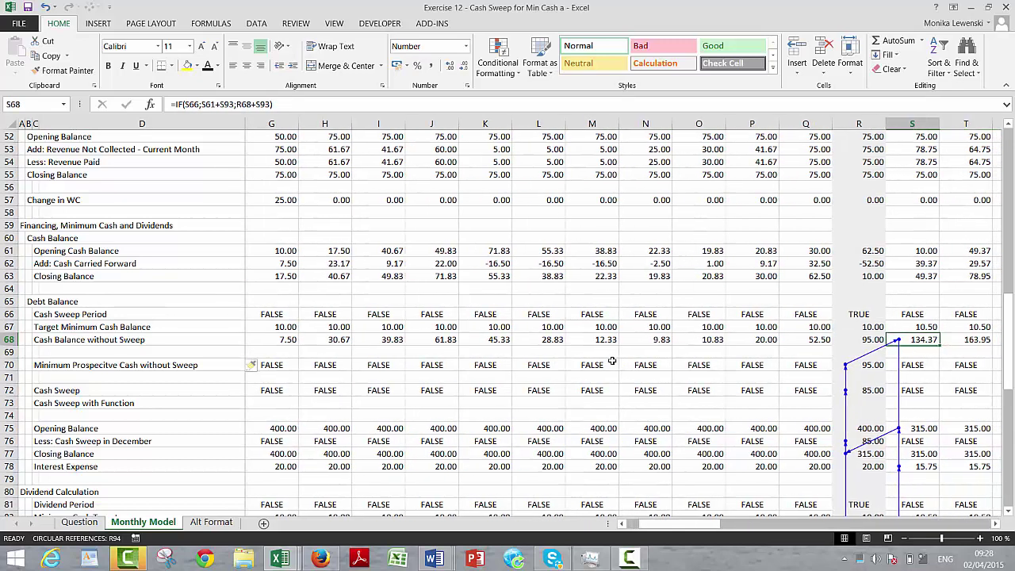
key("Left")
key("Down")
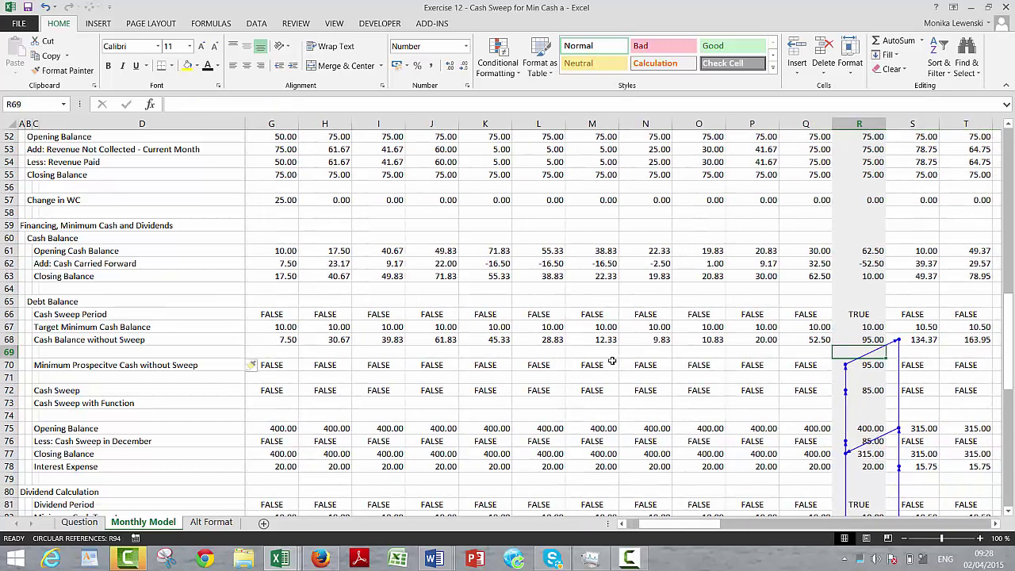
key("Down")
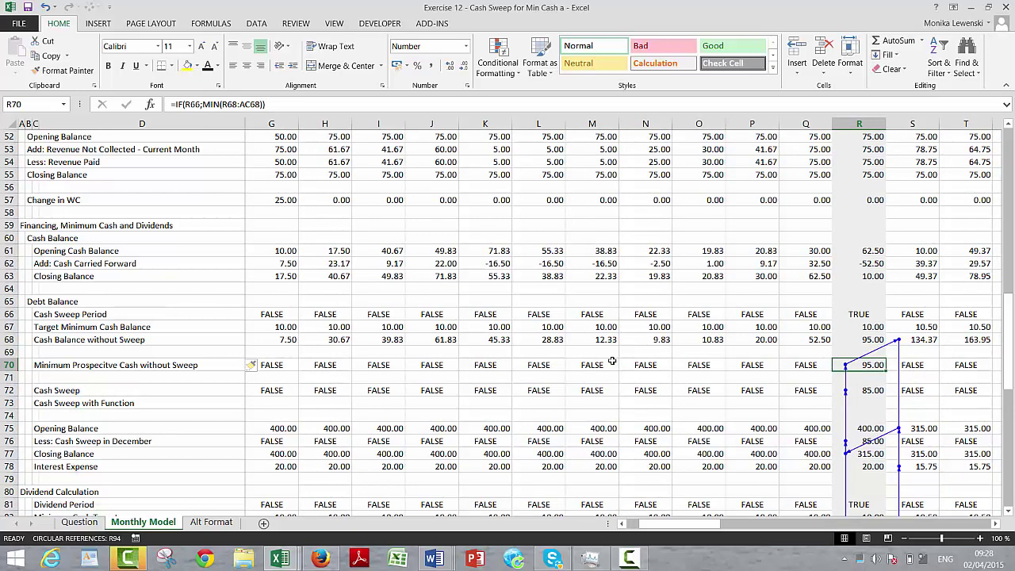
key("Right")
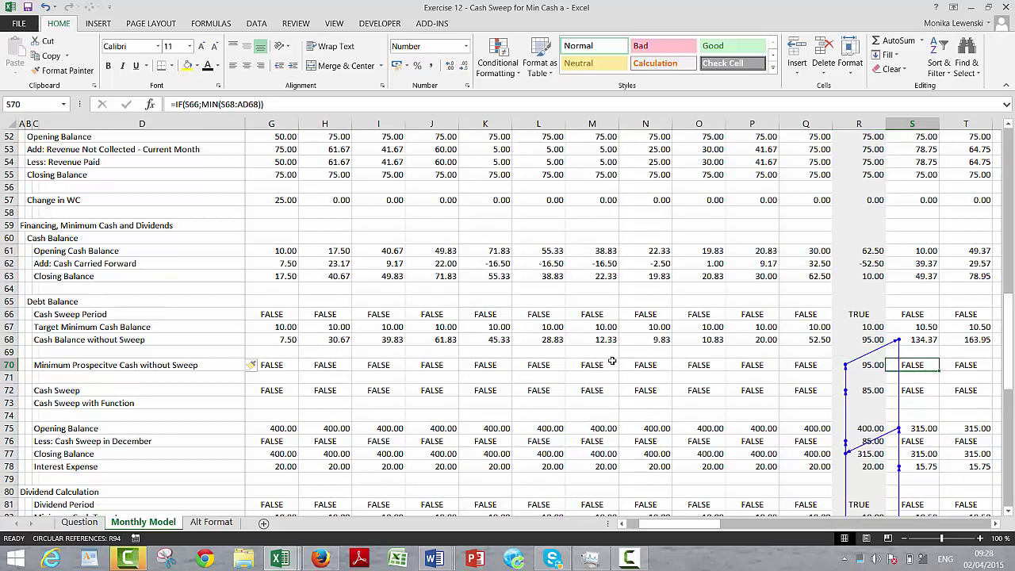
Try clearing the Minimum Prospecitve Cash without Sweep formula in S70, and restore it
key("Left")
key("Right")
key("Delete")
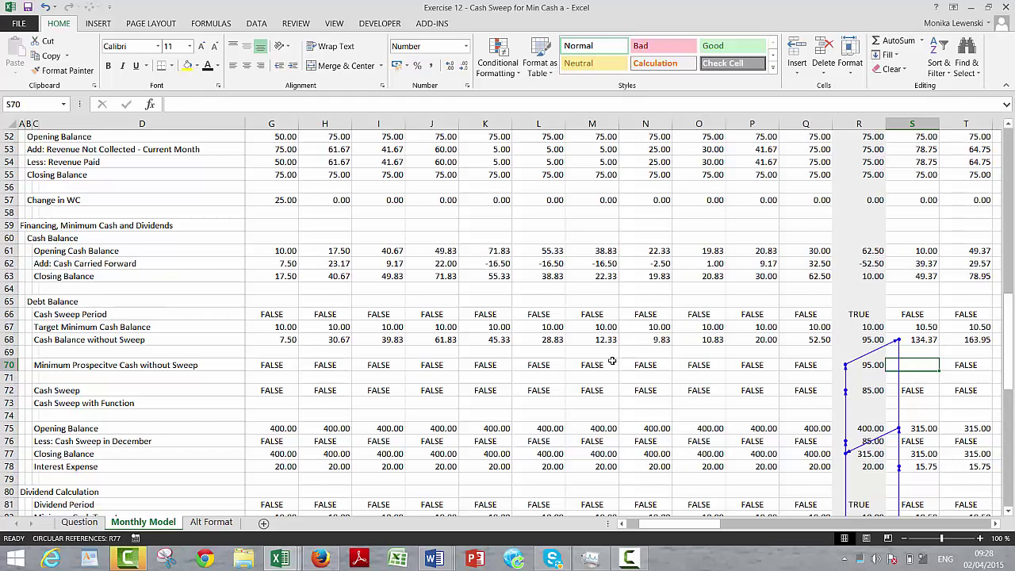
key("Left")
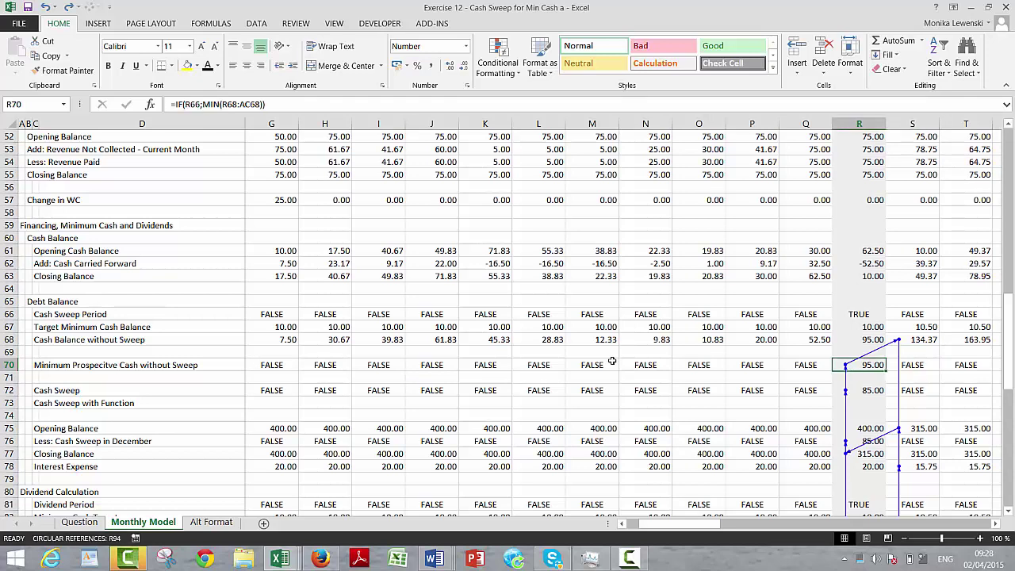
Try replacing the Minimum Prospecitve Cash without Sweep formula in R70 with the fixed value 95, and undo it
key("F2")
key("Return")
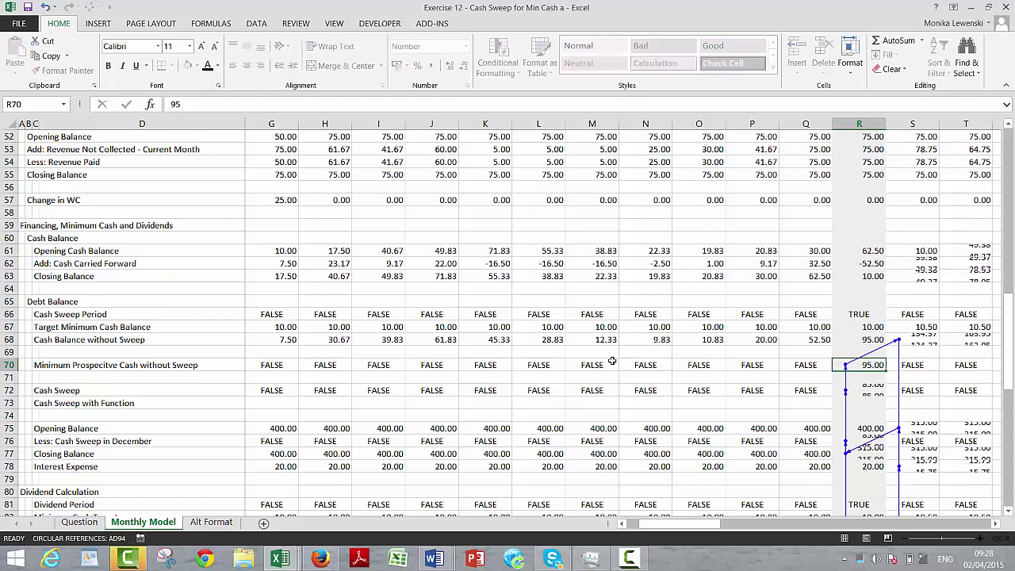
key("Up")
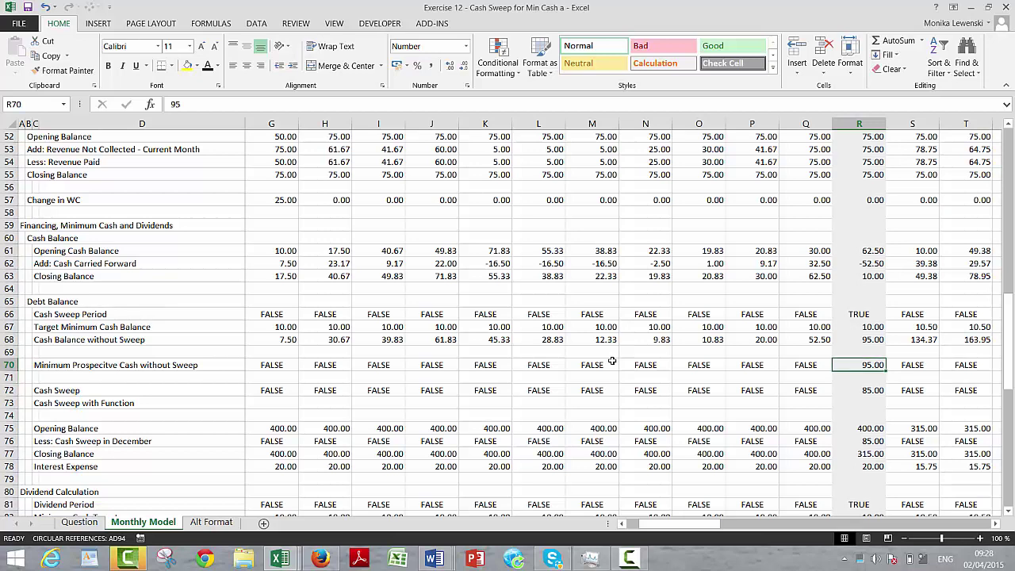
key("ctrl+z")
Delete the blank row 69 above Minimum Prospecitve Cash without Sweep
key("Left")
key("Left")
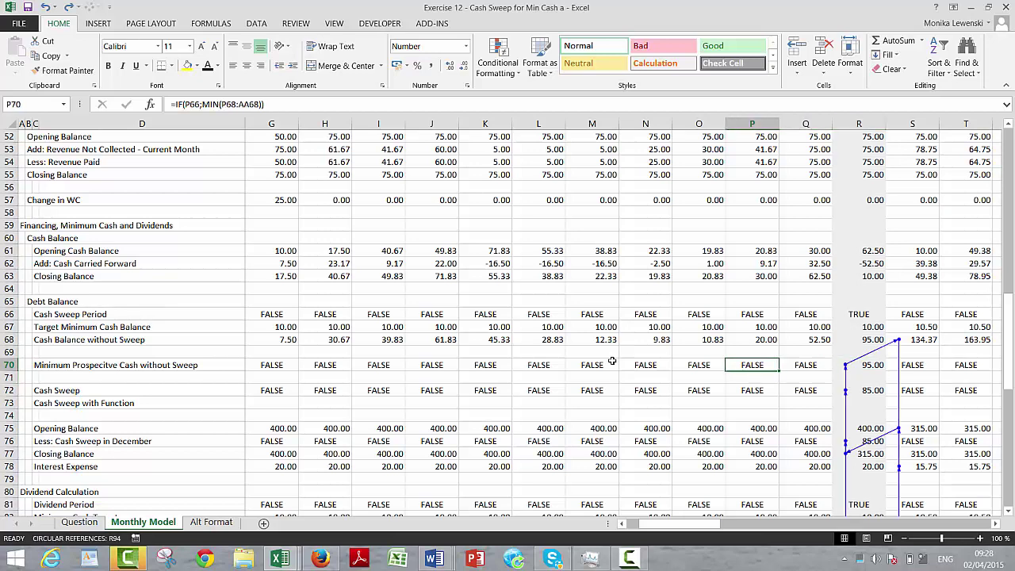
key("Left")
key("Left")
key("Left")
key("Left")
key("Left")
key("Left")
key("Left")
key("Left")
key("Left")
key("Left")
key("Left")
key("Left")
key("Left")
key("Left")
key("Left")
key("Up")
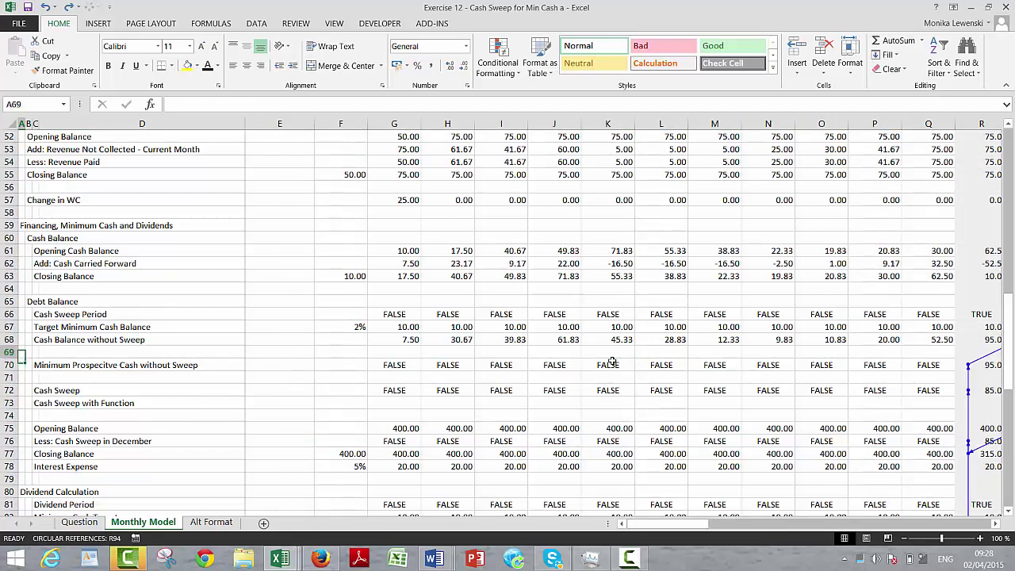
key("shift+space")
key("ctrl+minus")
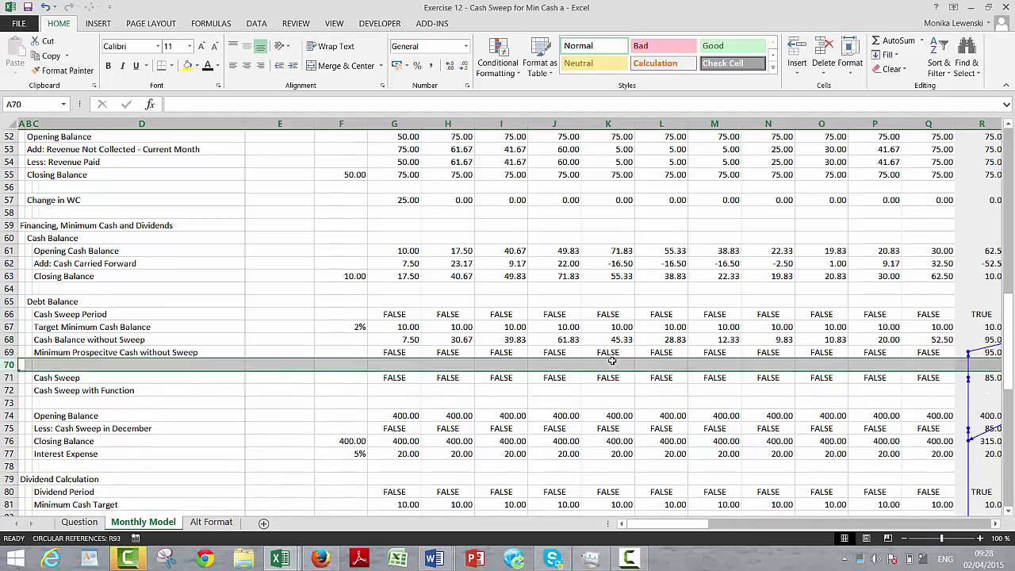
Insert another blank row at row 70, directly below Minimum Prospecitve Cash without Sweep
key("ctrl+shift+plus")
key("Up")
key("Down")
Label the new row in C70 as "Minimum Prospective Cash without Sweep - Function"
key("Right")
key("Right")
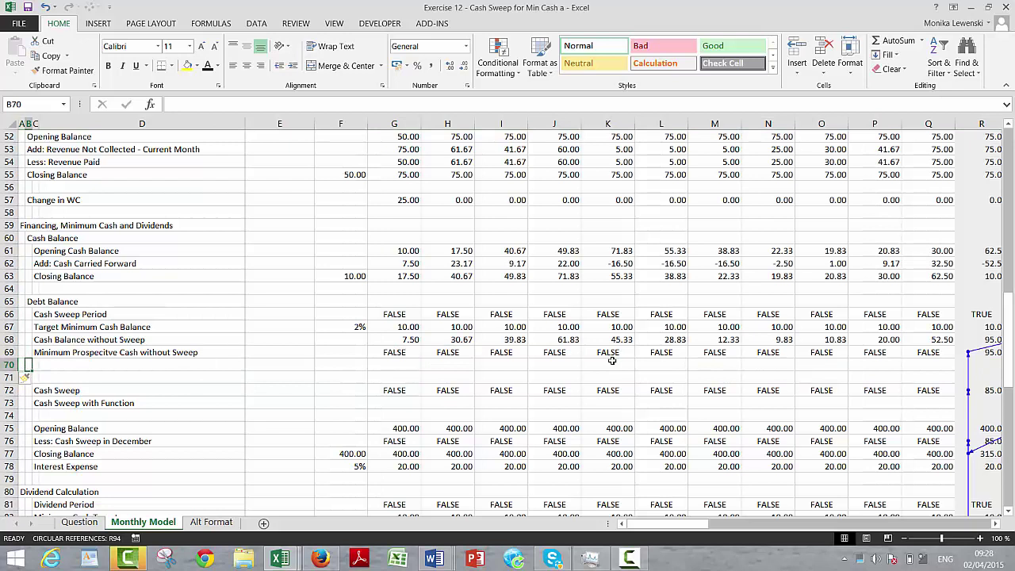
type("Minimum ")
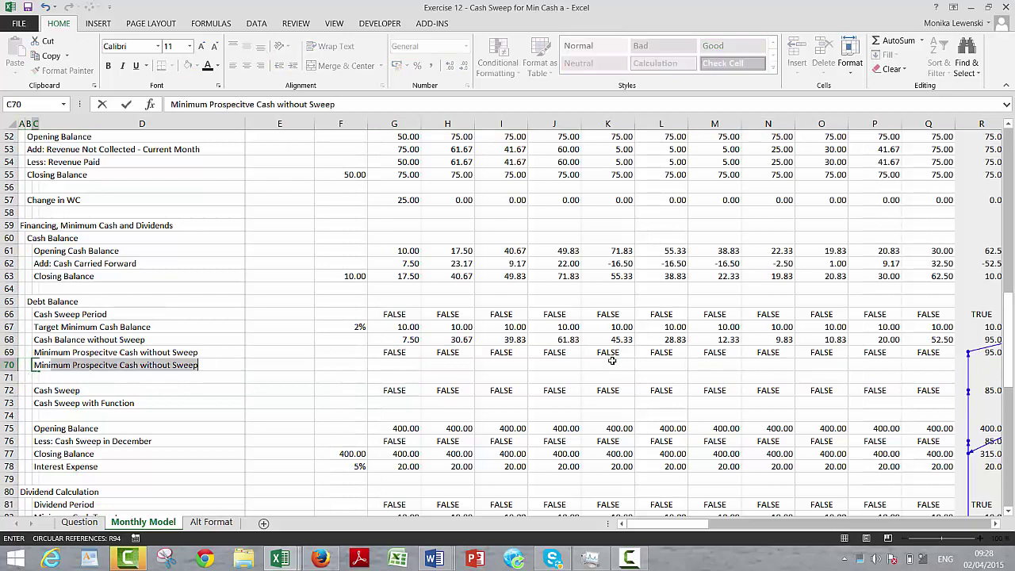
type("Prospective Ca")
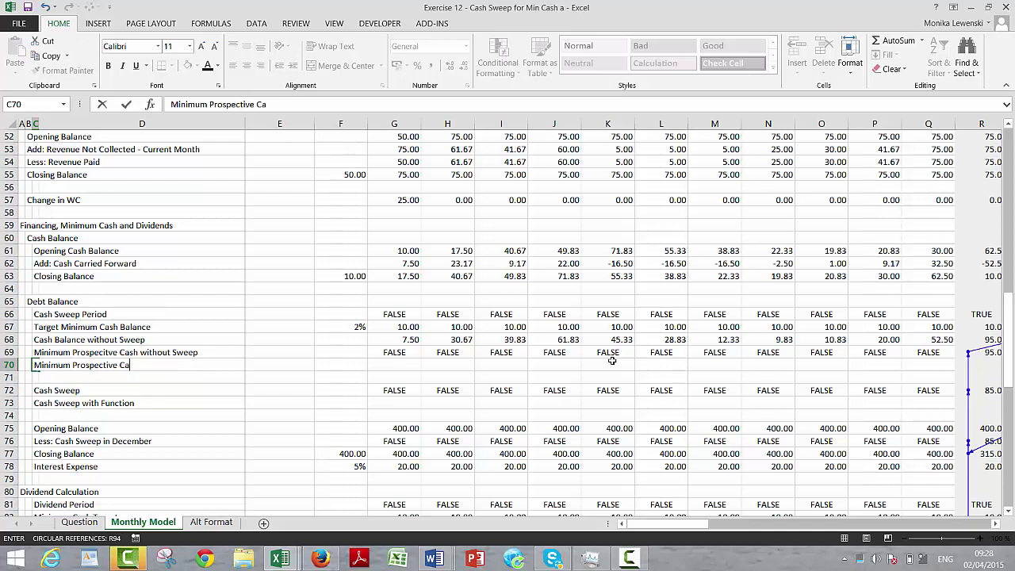
type("sh Fo")
key("BackSpace")
key("BackSpace")
type("without Sweep")
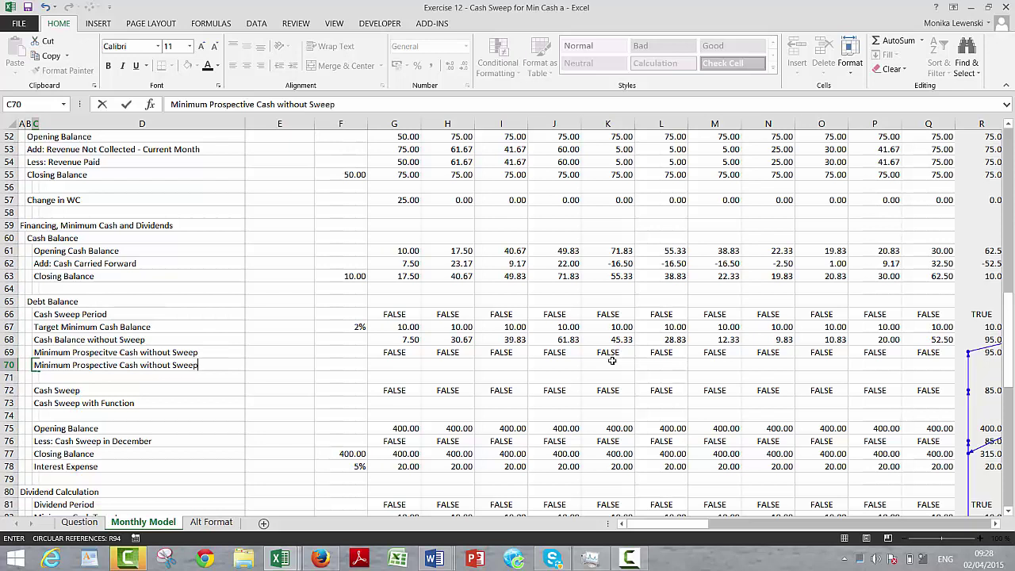
type(" - Function")
key("ctrl+Return")
Examine the Minimum Prospecitve Cash without Sweep formula in G69, and return to G70 in the function row
key("Right")
key("Right")
key("Right")
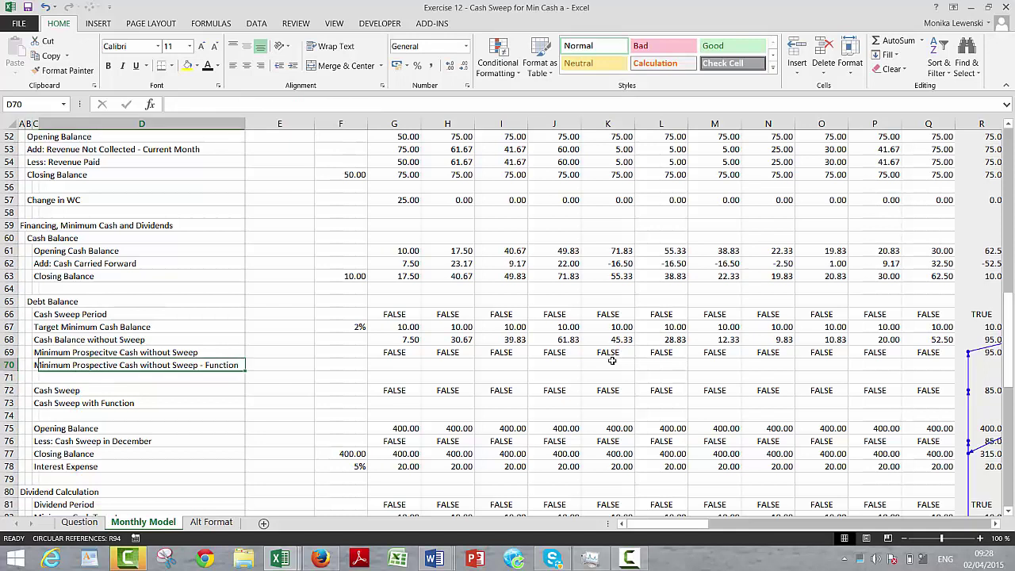
key("Right")
key("Right")
key("Left")
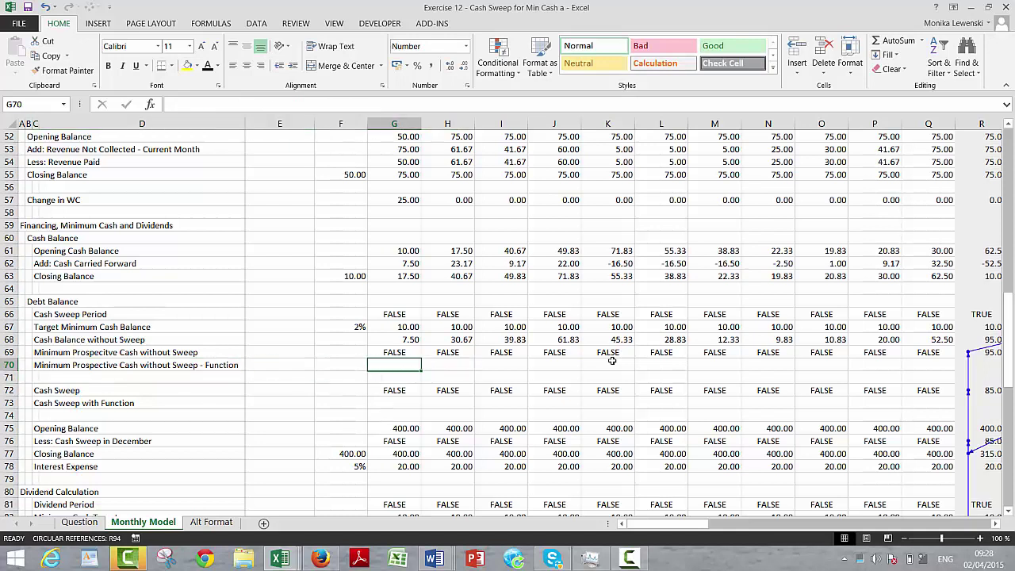
key("Up")
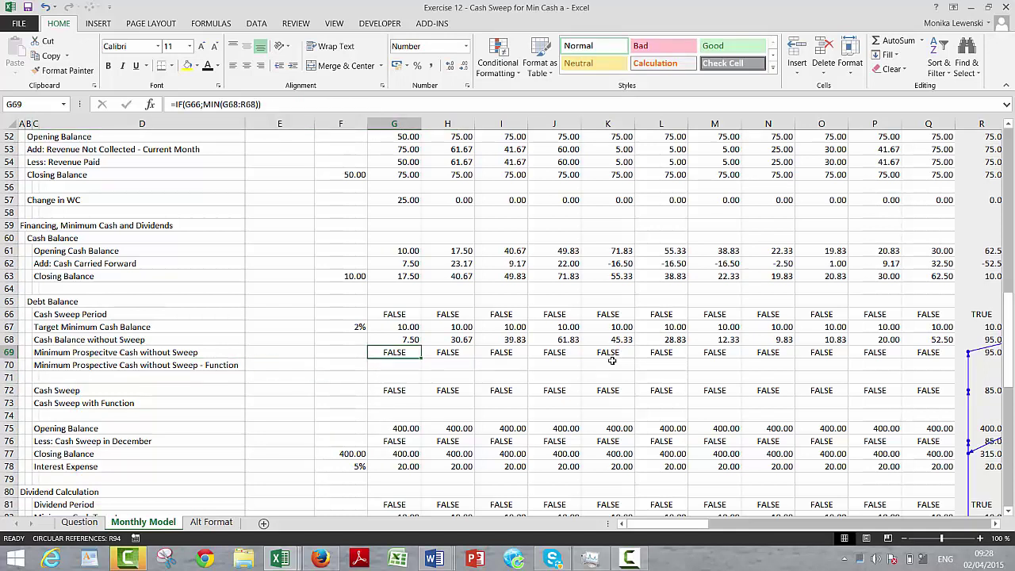
key("Down")
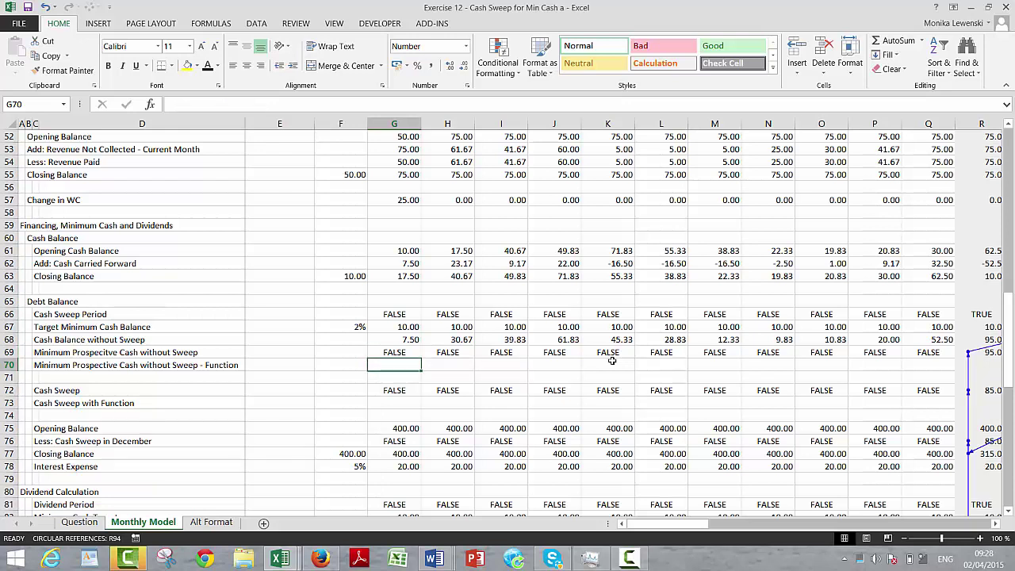
Open the Auto_Open macro for editing in the Visual Basic editor
left_click(378, 24)
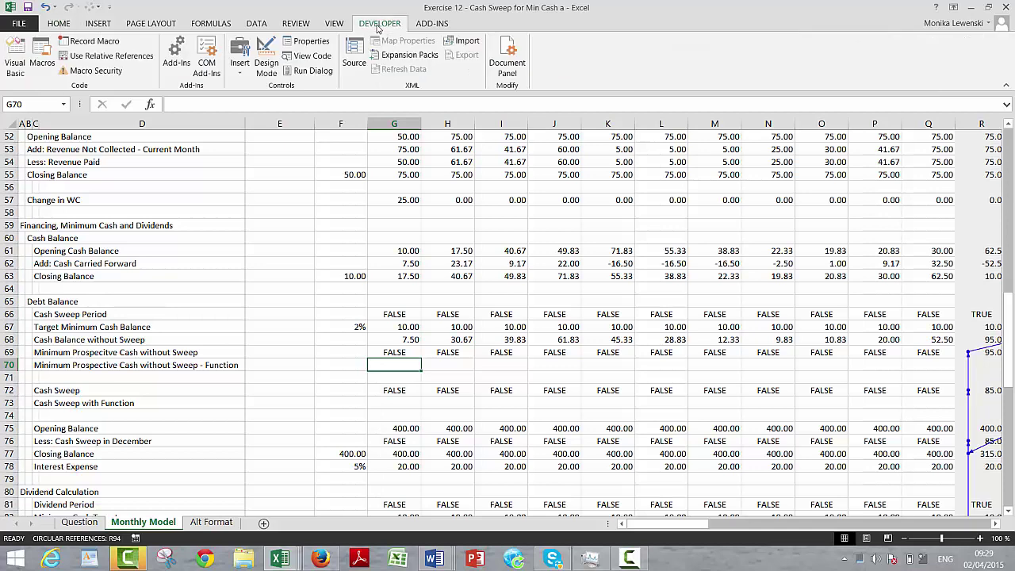
left_click(44, 56)
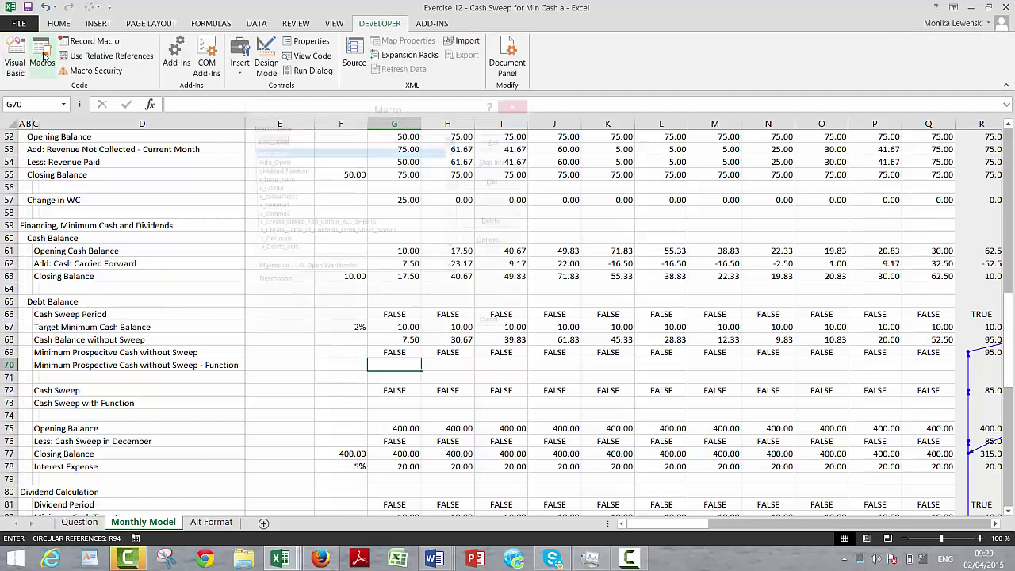
left_click(285, 163)
left_click(499, 185)
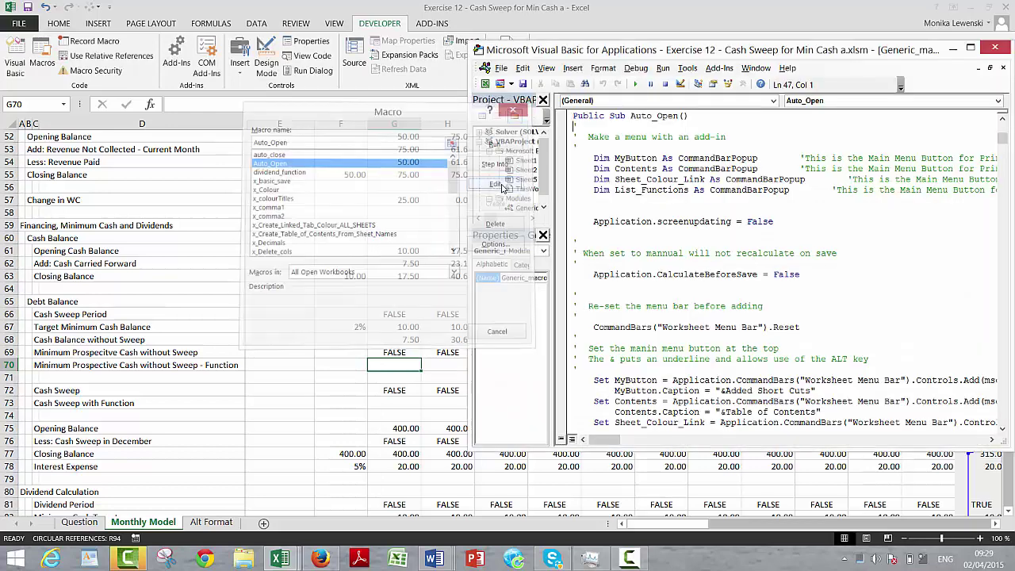
Examine the existing dividend function code above Auto_Open, back to its For i = 1 To 12 loop
key("Up")
key("Up")
key("Up")
key("Up")
key("Up")
key("Up")
key("Up")
key("Up")
key("Up")
key("Up")
key("Up")
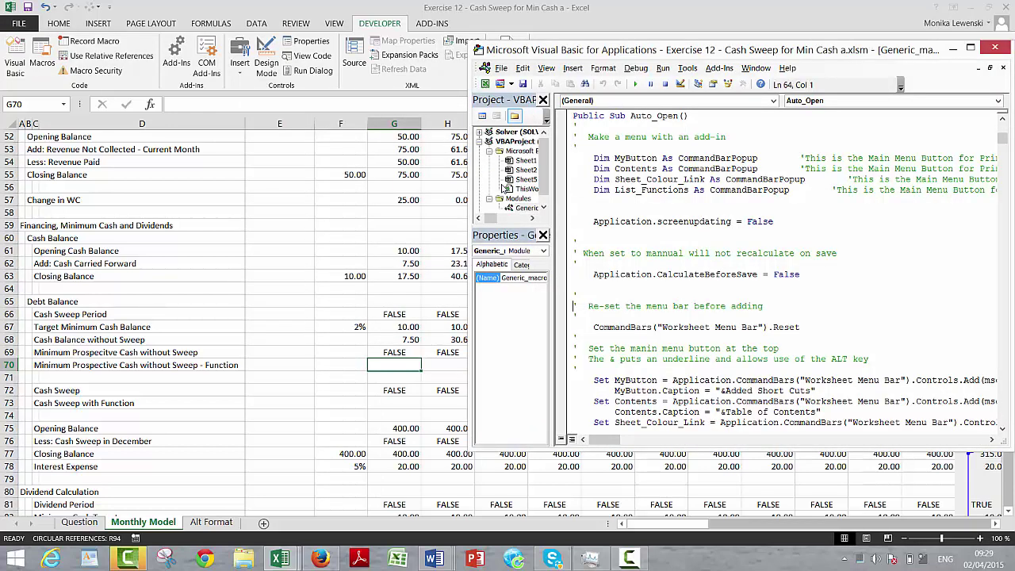
key("Up")
key("Up")
key("Up")
key("Up")
key("Up")
key("Up")
key("Up")
key("Up")
key("Up")
key("Up")
key("Up")
key("Up")
key("Up")
key("Up")
key("Up")
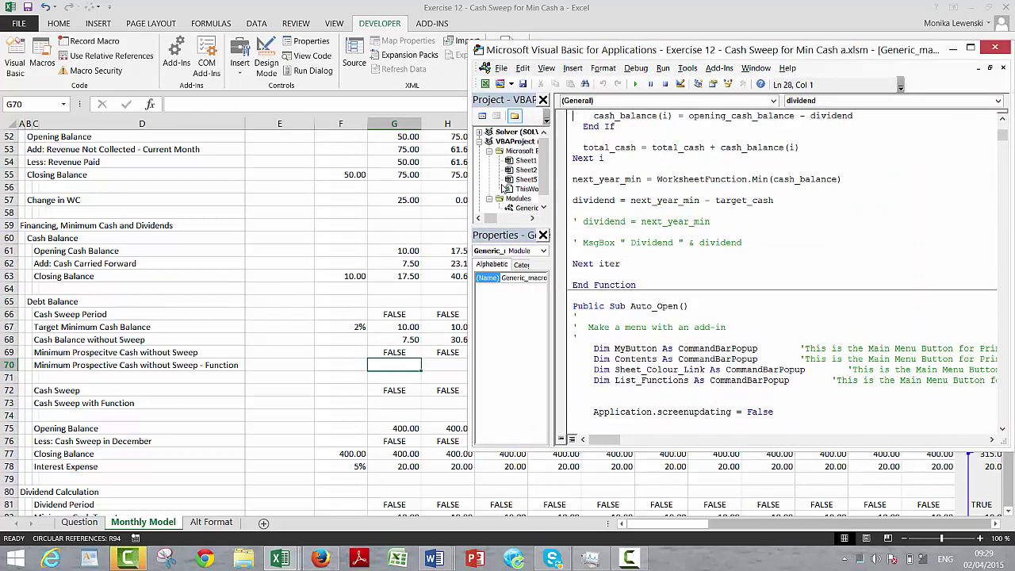
key("Up")
key("Up")
key("Up")
key("Up")
key("Up")
key("Up")
key("Up")
key("Up")
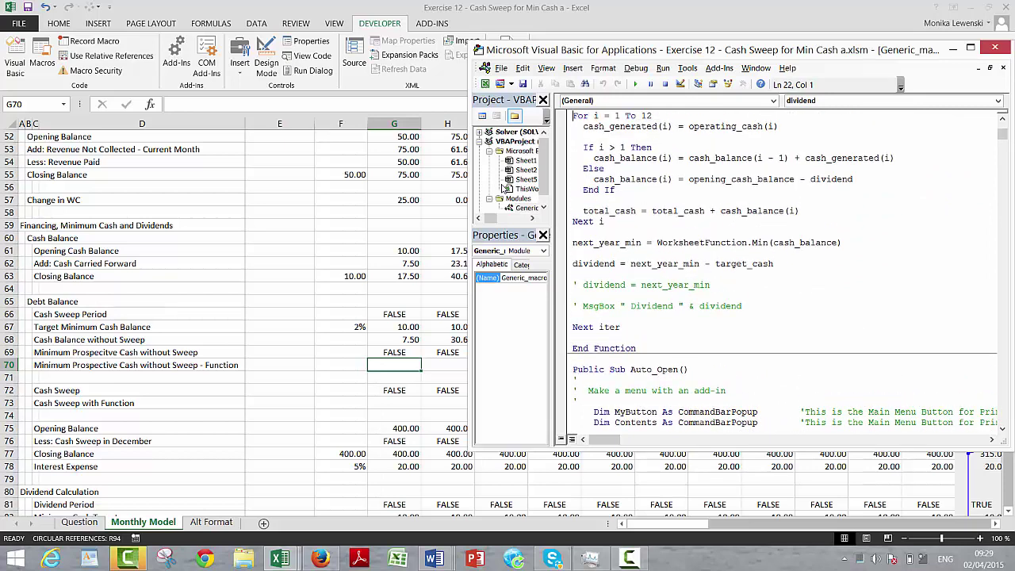
Delete all code inside the dividend function, leaving only its declaration, a blank line and End Function
key("Up")
key("Up")
key("Up")
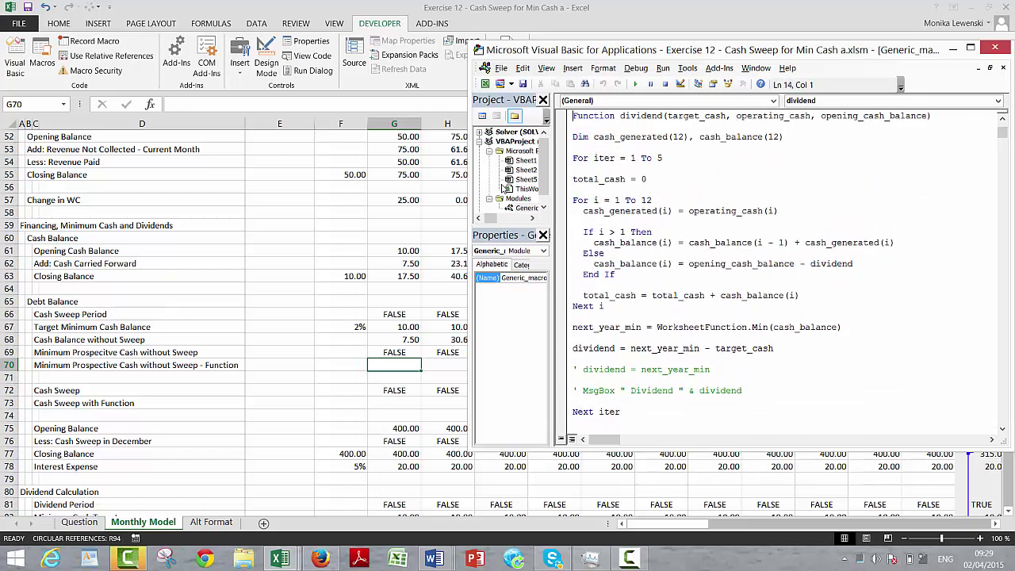
key("Down")
key("Down")
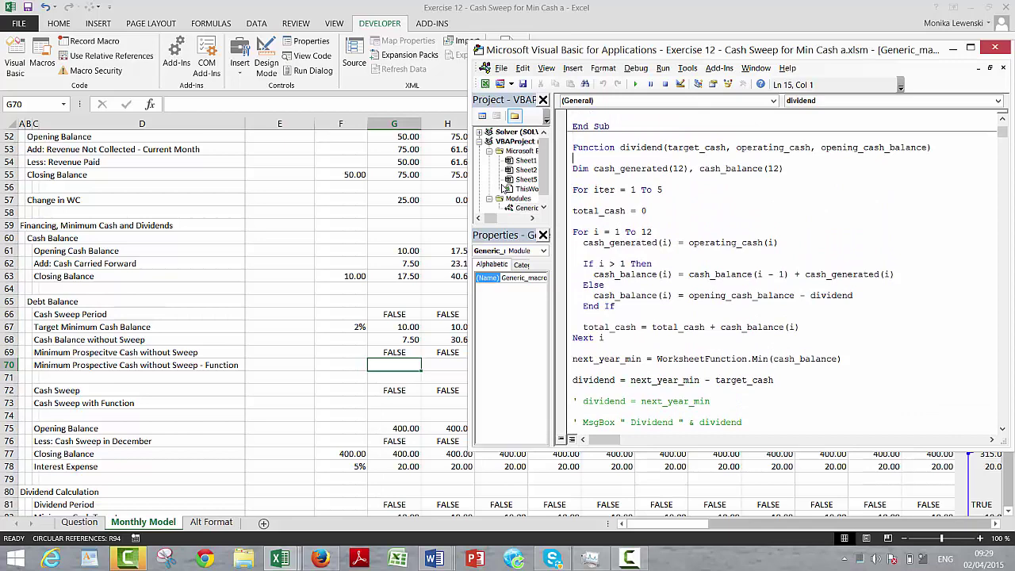
key("shift+Down")
key("shift+Down")
key("shift+Down")
key("shift+Down")
key("shift+Down")
key("shift+Down")
key("shift+Down")
key("shift+Down")
key("shift+Down")
key("shift+Down")
key("shift+Down")
key("shift+Down")
key("shift+Down")
key("shift+Down")
key("shift+Down")
key("shift+Down")
key("shift+Down")
key("shift+Down")
key("shift+Down")
key("shift+Down")
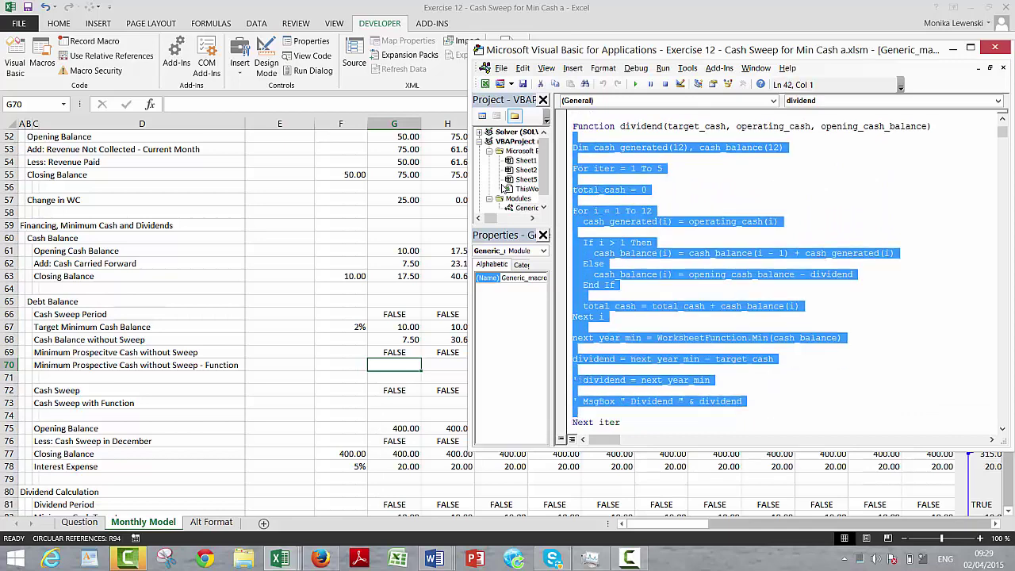
key("shift+Up")
key("Delete")
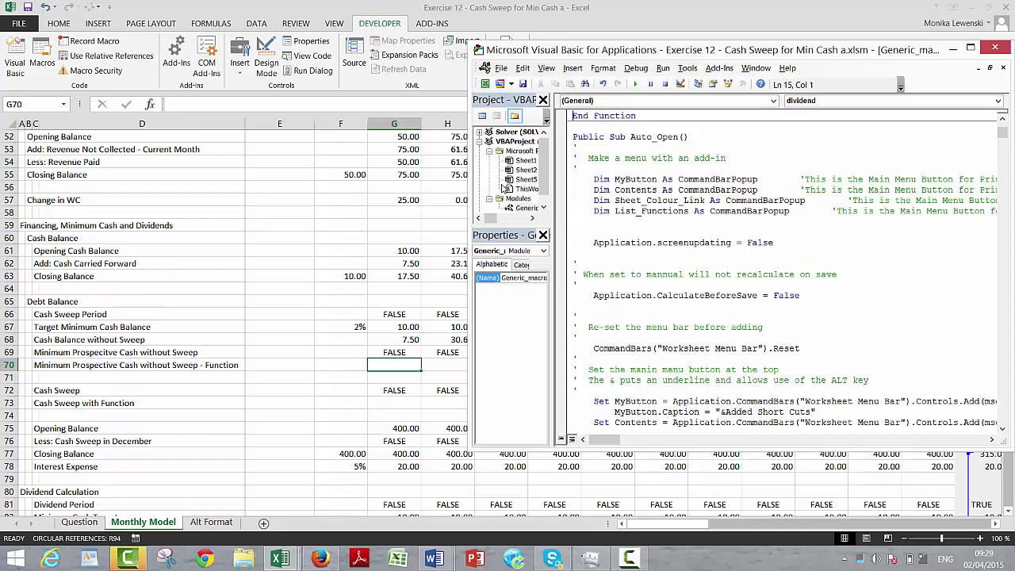
scroll(505, 188, "up", 1)
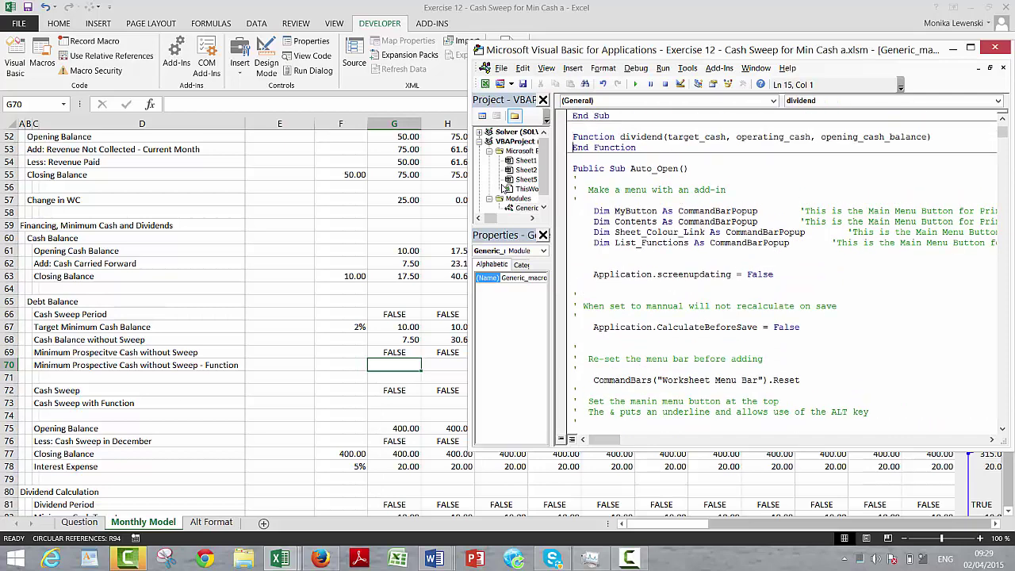
key("Return")
Rename the dividend_function subroutine to min_cash_function
key("Up")
key("Up")
key("Up")
key("Up")
key("Up")
key("Up")
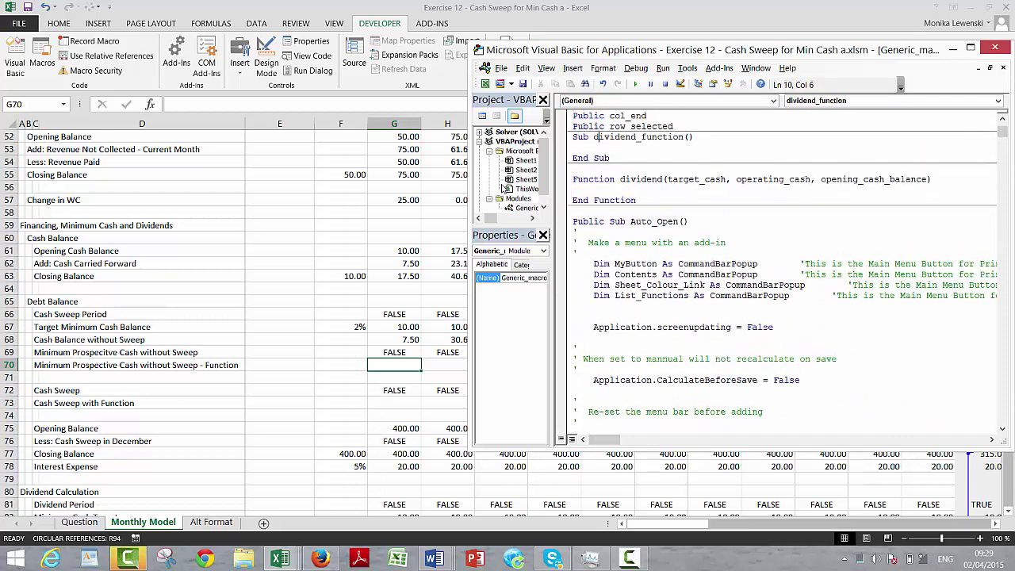
type("min_case")
key("Delete")
key("Delete")
key("Delete")
key("Delete")
key("Delete")
key("Delete")
key("Delete")
key("Delete")
key("Down")
key("Down")
key("Down")
key("Down")
key("Right")
key("Right")
key("Right")
key("Right")
key("Right")
key("Right")
key("Right")
key("Right")
key("Right")
key("Up")
key("Up")
key("Up")
key("Up")
key("Right")
key("Right")
key("Right")
key("Right")
key("Right")
key("Right")
key("Right")
key("Right")
key("Right")
key("Right")
key("Right")
key("BackSpace")
type("h")
Rename the dividend function to min_cash in its declaration
key("Down")
key("Down")
key("Down")
key("Down")
type("min_cash")
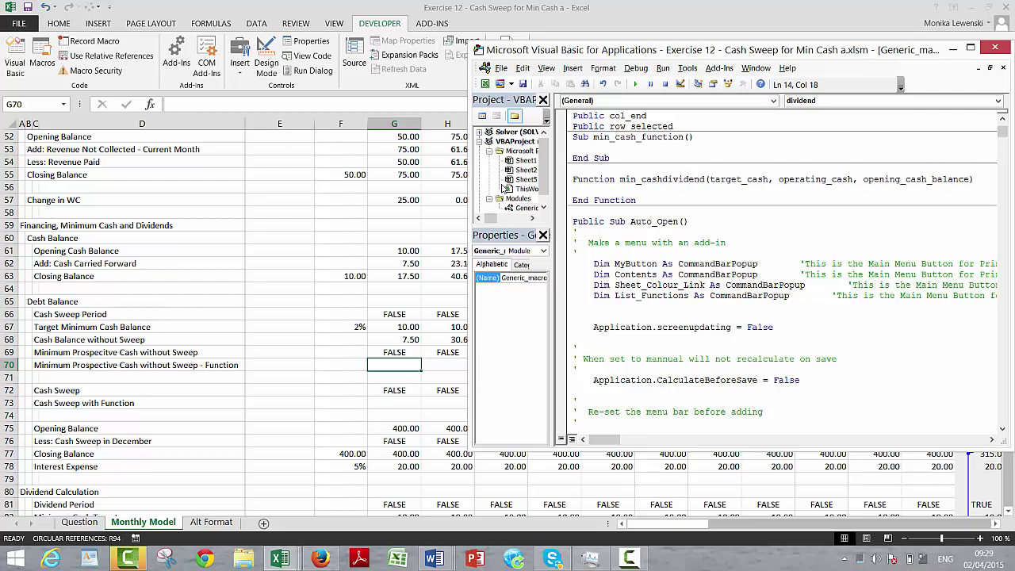
key("Delete")
key("Delete")
key("Delete")
key("Delete")
key("Delete")
key("Delete")
key("Delete")
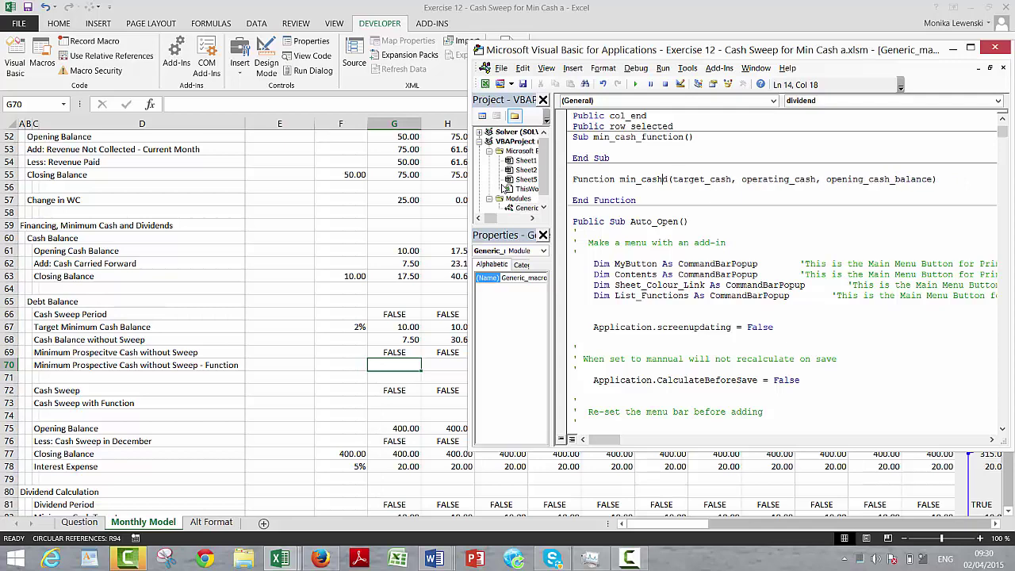
key("Delete")
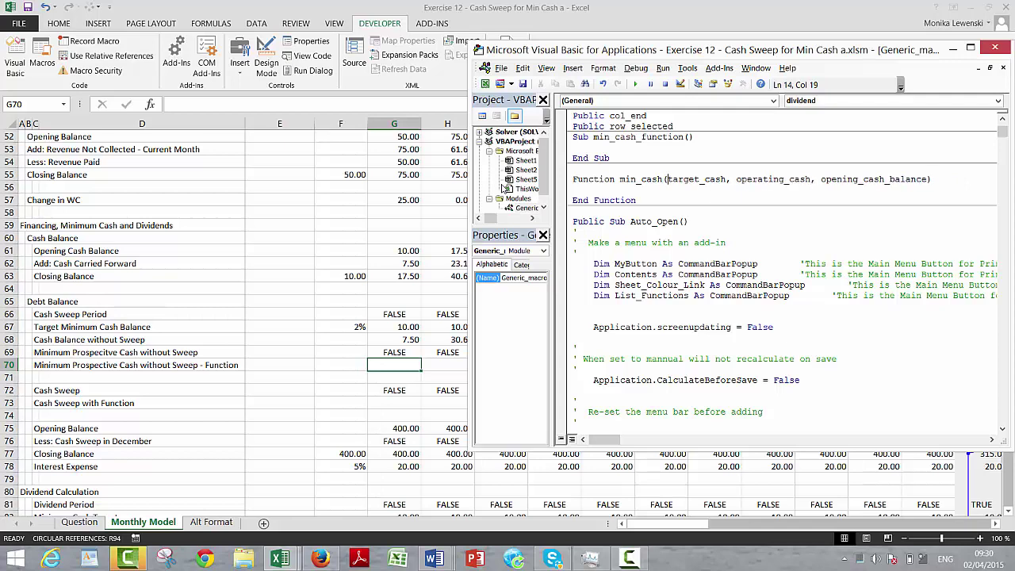
Remove the arguments target_cash, operating_cash and opening_cash_balance from the min_cash declaration, leaving empty parentheses
key("Delete")
key("Delete")
key("Delete")
key("Delete")
key("Delete")
key("Delete")
key("Delete")
key("Delete")
key("Delete")
key("Delete")
key("Delete")
key("Delete")
key("Delete")
key("Delete")
key("Delete")
key("Delete")
key("Delete")
key("Delete")
key("Delete")
key("Delete")
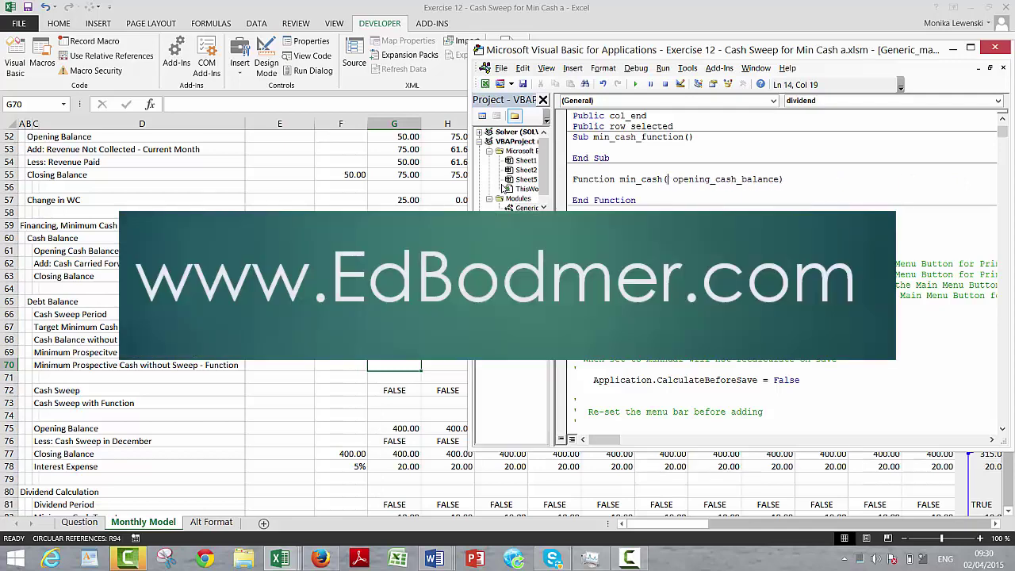
key("Delete")
key("Delete")
key("Delete")
key("Delete")
key("Delete")
key("Delete")
key("Delete")
key("Delete")
key("Delete")
key("Delete")
key("Delete")
key("Delete")
key("Delete")
key("Delete")
key("Delete")
key("Delete")
key("Delete")
key("Delete")
key("Delete")
key("Delete")
key("Delete")
Add several blank lines inside the body of the min_cash function
key("Down")
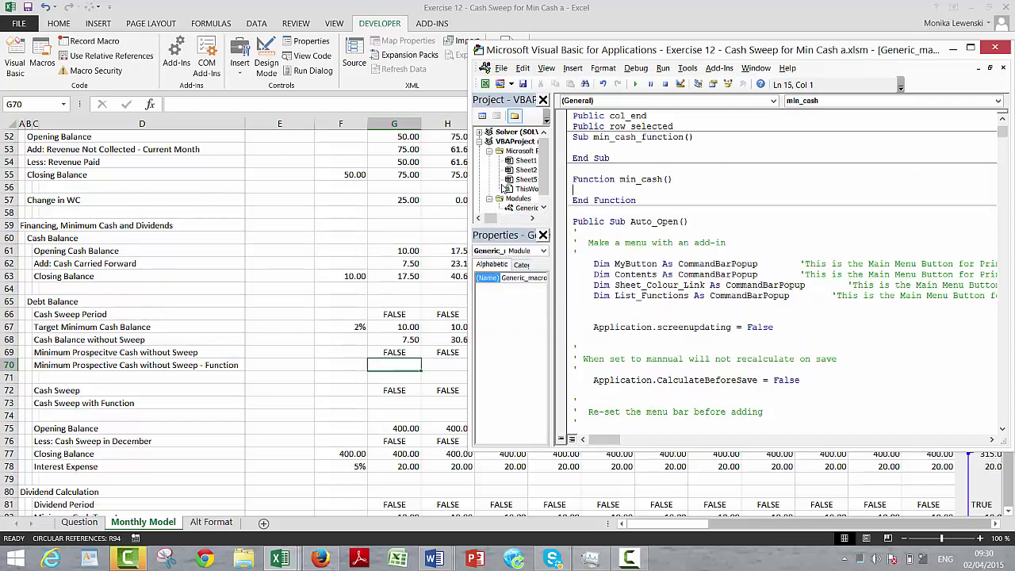
key("Return")
key("Return")
key("Return")
key("Return")
key("Return")
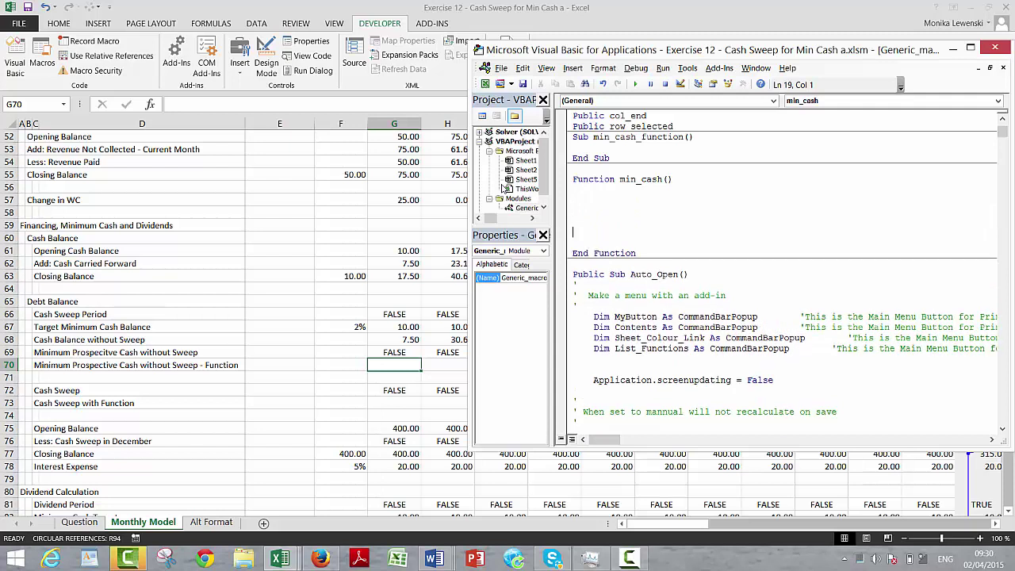
Add a line at the end of the min_cash function that assigns min_cash the WorksheetFunction.Min of min_cash_balance
type("min_cash")
type(" = wor")
type("kshee")
type("tfuc")
type("ction")
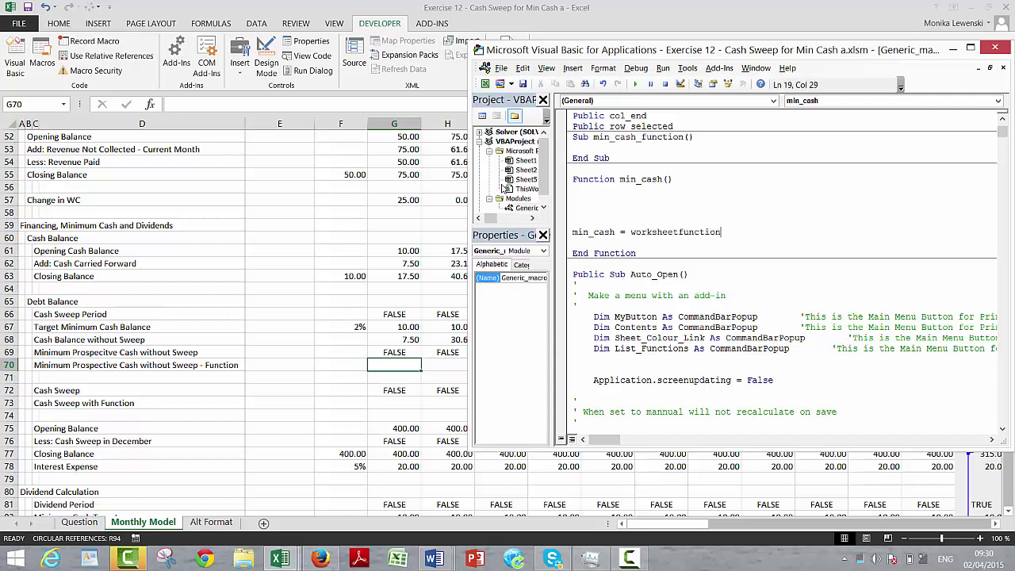
type("(min")
type("_cash_bal")
type("ance")
type(".Min(")
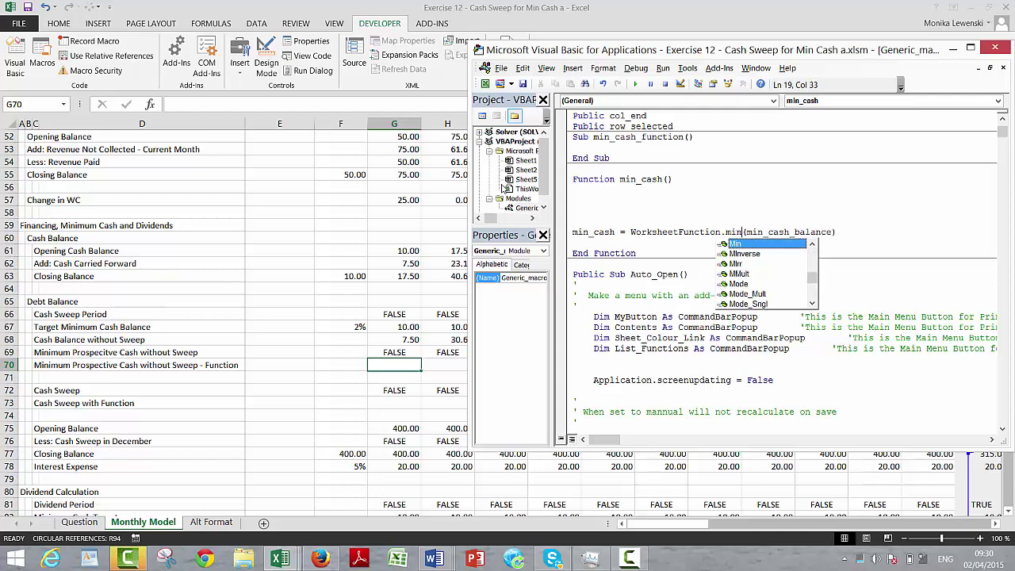
Remove the duplicate opening parenthesis so the line reads min_cash = WorksheetFunction.Min(min_cash_balance)
key("Down")
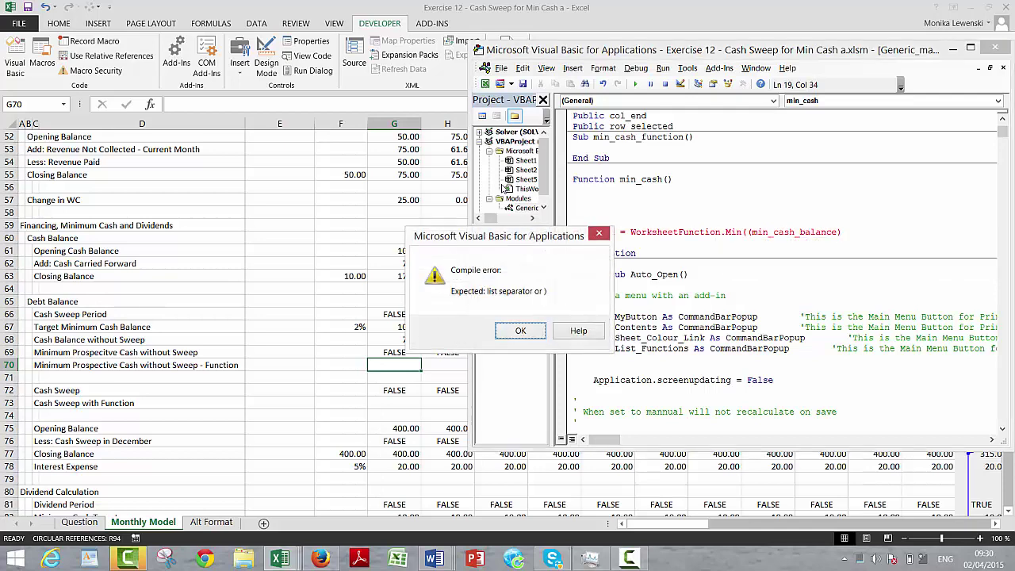
key("Tab")
key("Return")
key("Left")
key("Left")
key("Left")
key("Left")
key("Left")
key("Left")
key("Left")
key("Left")
key("Left")
key("Left")
key("Left")
key("Left")
key("Left")
key("Left")
key("Left")
key("Left")
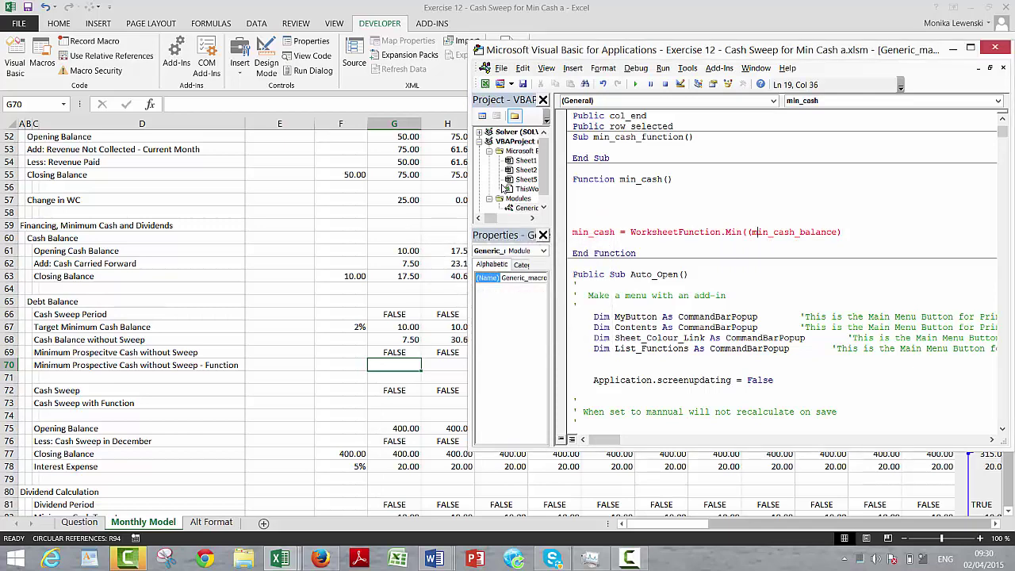
key("BackSpace")
key("Up")
key("Up")
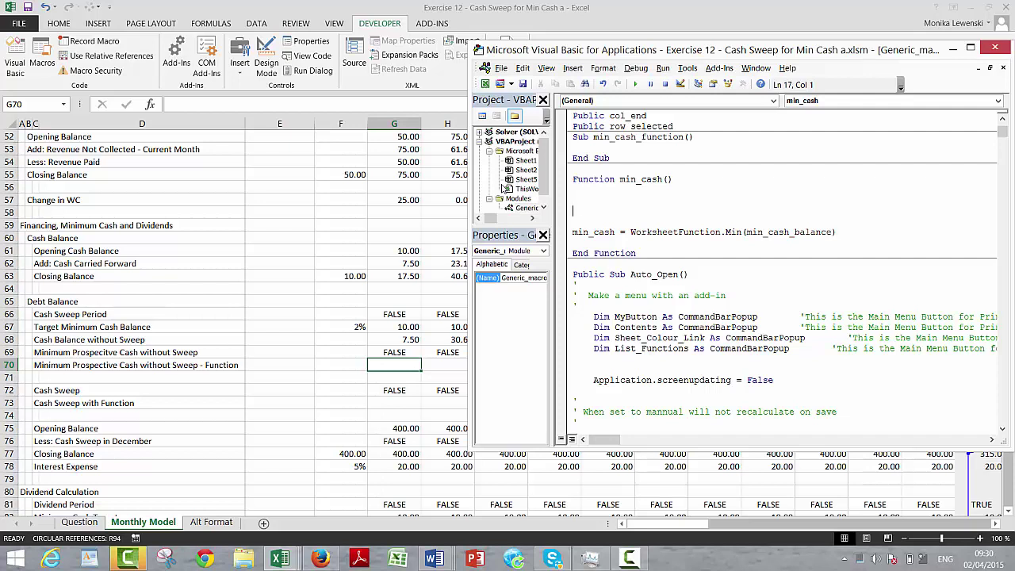
left_click(629, 558)
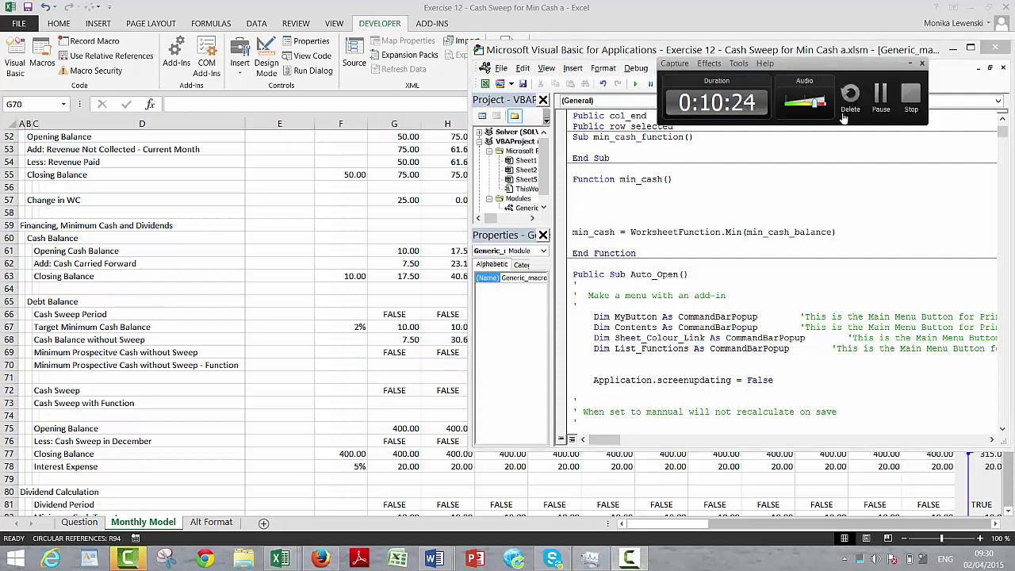
left_click(880, 94)
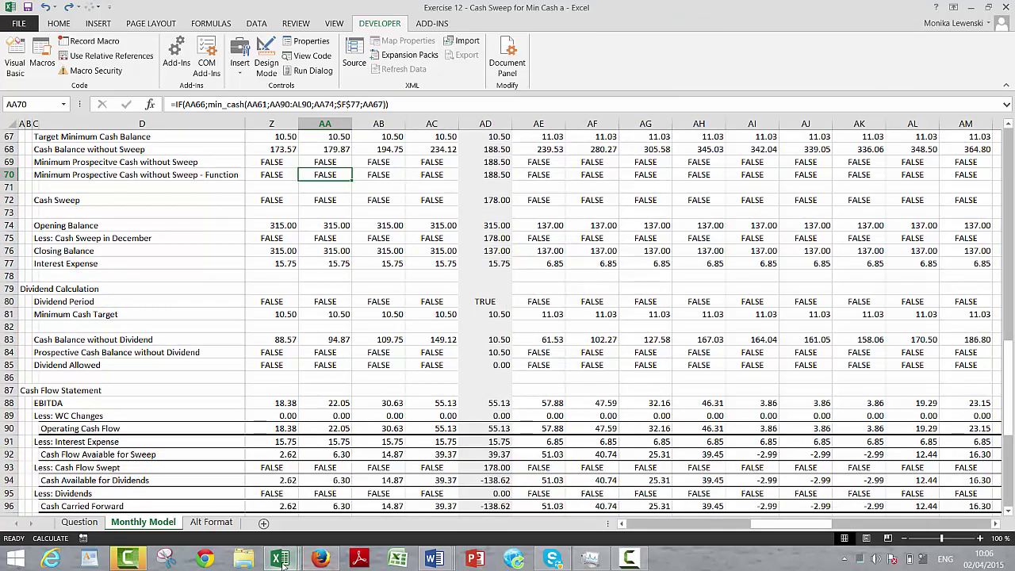
Switch to the Visual Basic editor and review the min_cash function's arguments, iteration loop, 12-month cash balance loop and sweep calculation
mouse_move(282, 562)
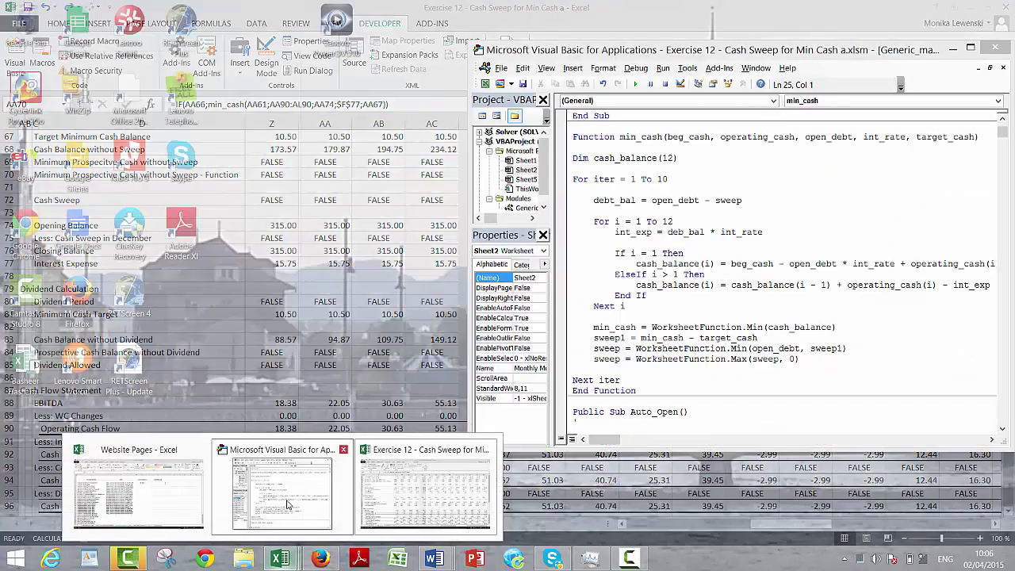
left_click(285, 485)
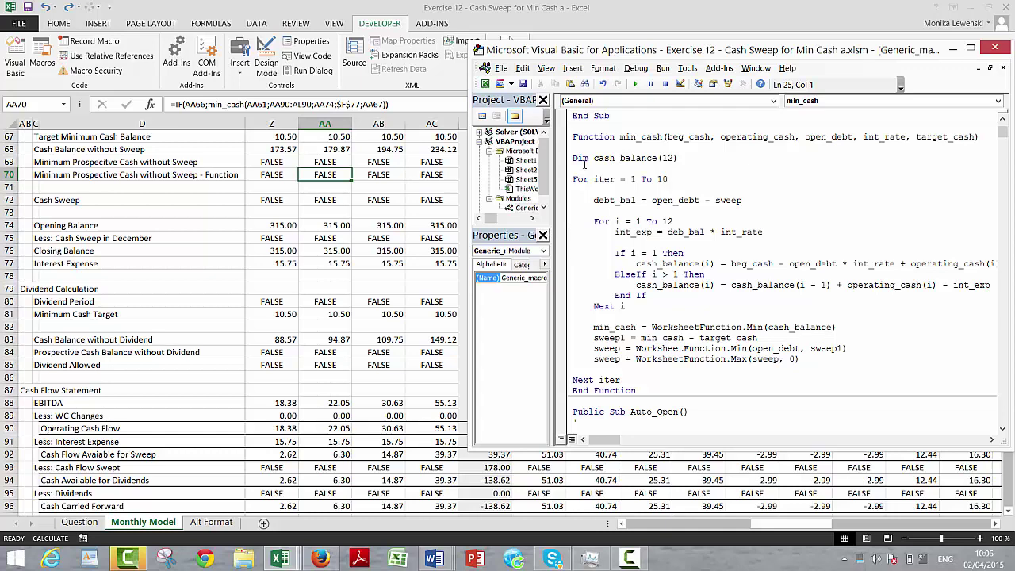
key("Down")
key("Down")
key("Down")
key("Down")
key("Down")
key("Down")
key("Up")
key("Down")
key("Down")
key("Down")
key("Up")
key("Up")
key("Up")
key("Up")
key("Up")
key("Up")
key("Up")
key("Up")
key("Up")
key("Up")
key("Up")
key("Up")
key("Down")
key("Down")
key("Down")
key("Down")
key("Down")
key("Down")
key("Down")
key("Down")
key("Down")
key("Down")
key("Down")
key("Down")
key("Down")
key("Down")
key("Down")
key("Up")
key("Up")
key("Up")
key("Up")
key("Up")
key("Up")
key("Up")
key("Up")
key("Up")
key("Up")
key("Up")
key("Up")
key("Up")
key("Up")
key("Up")
key("Up")
key("Up")
key("Up")
key("Down")
key("Down")
key("Down")
key("Down")
key("Down")
key("Down")
key("Down")
key("Up")
key("Up")
key("Left")
key("Left")
key("Left")
key("Home")
key("Home")
key("Down")
key("Up")
key("Down")
key("Down")
key("End")
key("Up")
key("Up")
key("Down")
key("Down")
key("Down")
key("End")
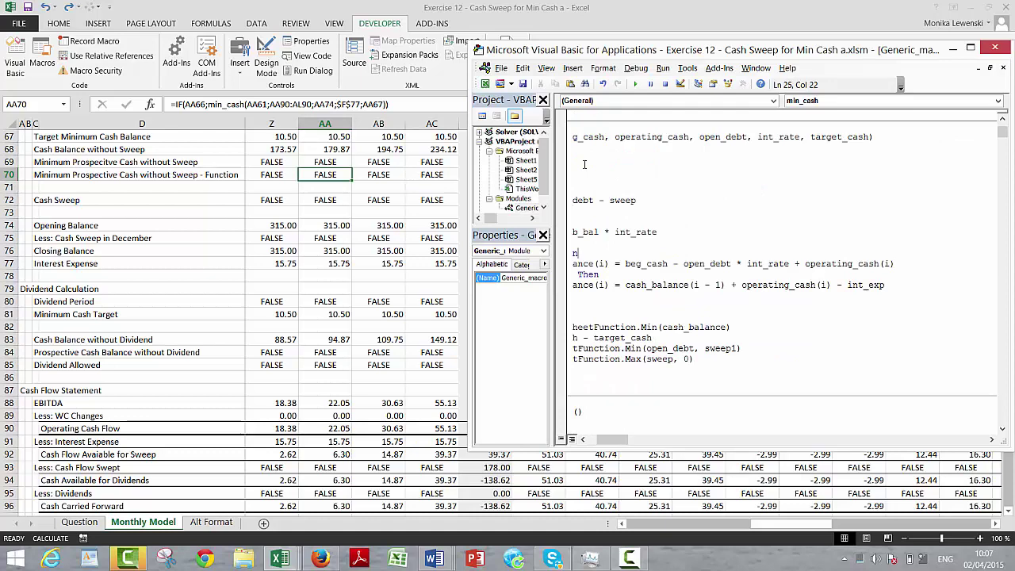
key("Right")
key("Down")
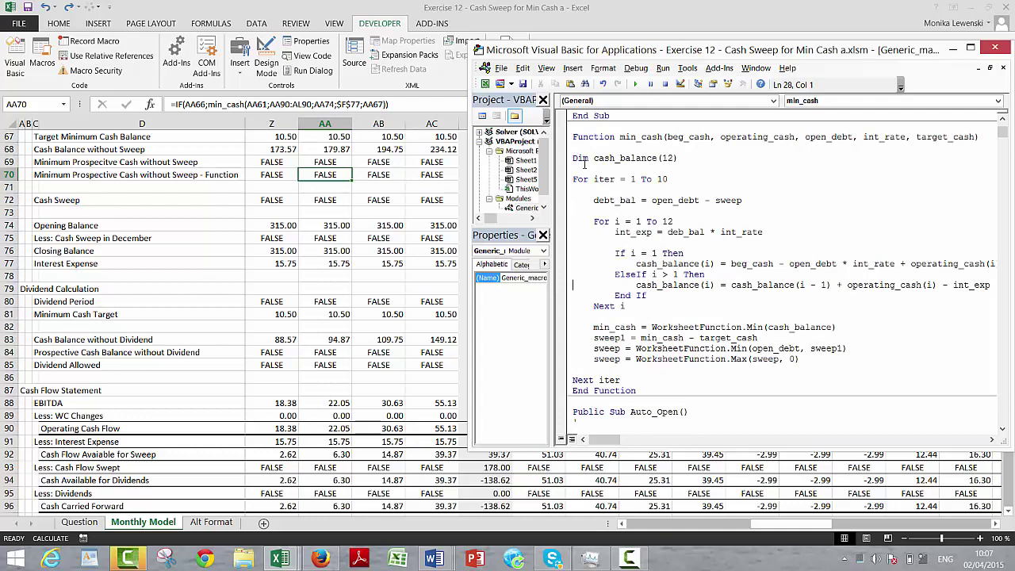
Review the min_cash code's debt balance, interest expense and month-by-month cash_balance calculation, including the If branch for the first month
key("Up")
key("Right")
key("Right")
key("Right")
key("Right")
key("Right")
key("Right")
key("Right")
key("Right")
key("Right")
key("Right")
key("Right")
key("Right")
key("Right")
key("Right")
key("Right")
key("Right")
key("Right")
key("Right")
key("Right")
key("Right")
key("Up")
key("Right")
key("Up")
key("Up")
key("Up")
key("Up")
key("Home")
key("Down")
key("Down")
key("Down")
key("Down")
key("Down")
key("Down")
key("Up")
key("Up")
key("Up")
key("Up")
key("Down")
key("Down")
key("Down")
key("Down")
key("Down")
key("Up")
key("Up")
key("Up")
key("Up")
key("Up")
key("Up")
key("Up")
key("Up")
key("Up")
key("Up")
Switch to the Excel workbook and change the Cash Sweep formula in G72 to use G70 instead of G69, giving =IF(G66;MAX(MIN(G70-G67;G74);0))
key("alt+F11")
left_click(372, 204)
key("Down")
key("Down")
key("Down")
key("Down")
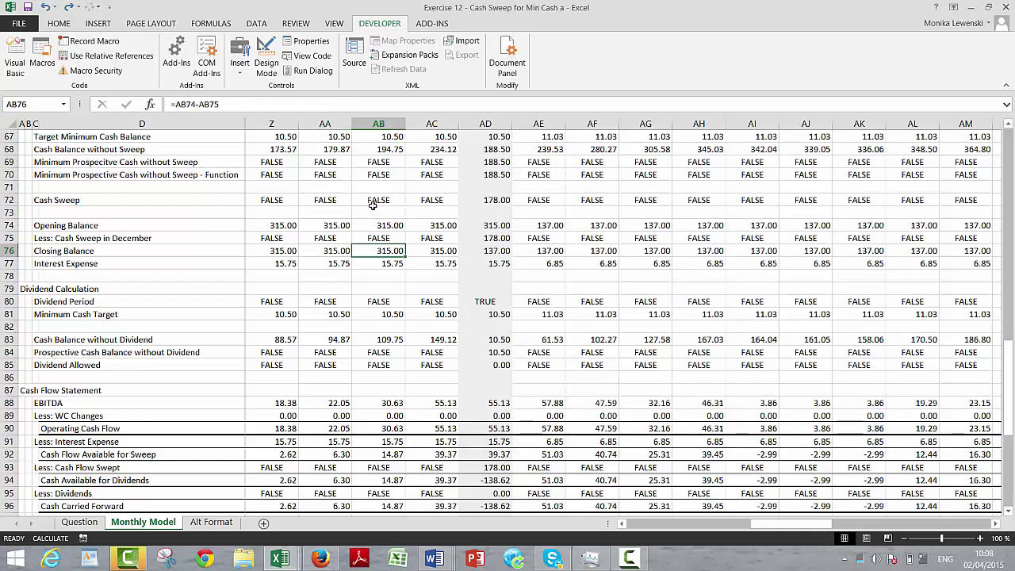
key("Up")
key("Up")
key("Up")
key("Up")
key("Left")
key("Left")
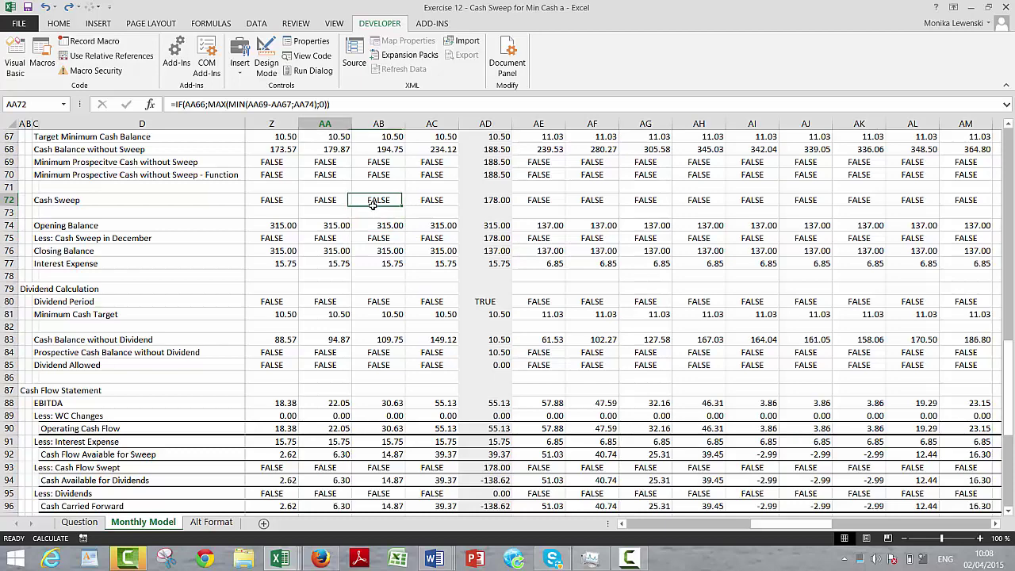
key("Left")
key("Left")
key("Left")
key("Left")
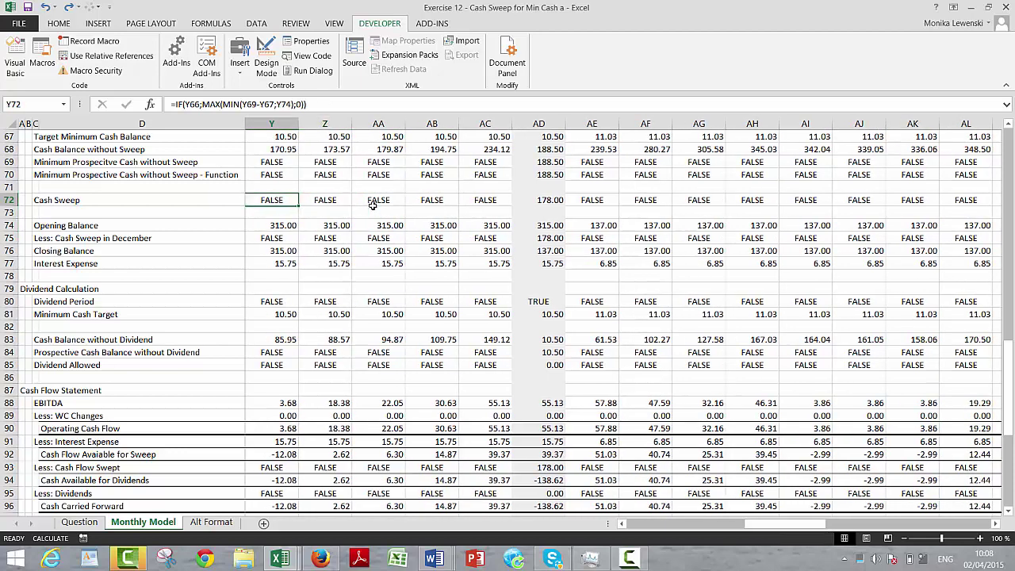
key("Left")
key("Left")
key("Left")
key("Left")
key("Left")
key("Left")
key("Left")
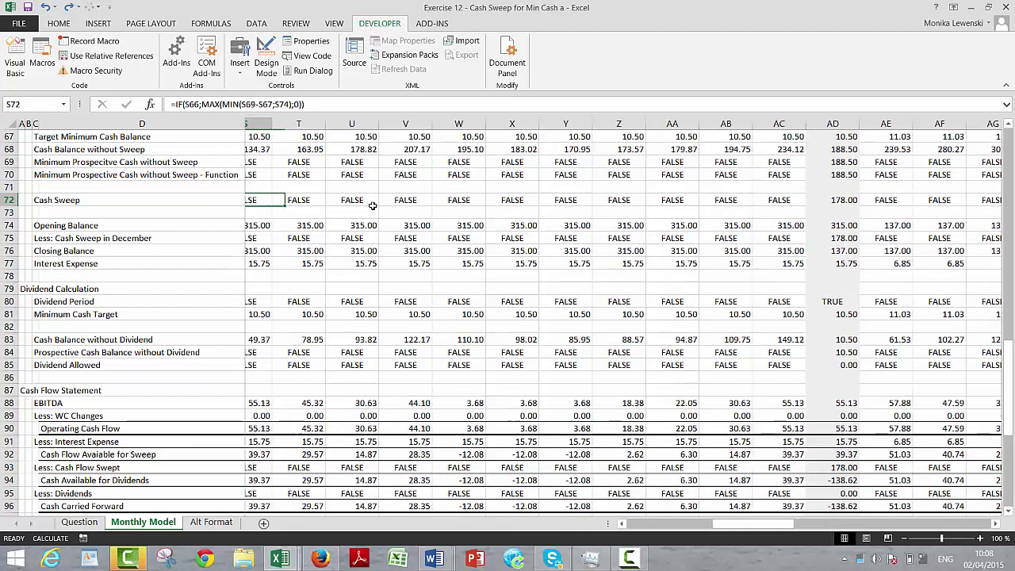
key("Left")
key("Left")
key("Left")
key("Left")
key("Left")
key("Left")
key("Left")
key("Left")
key("Left")
key("Left")
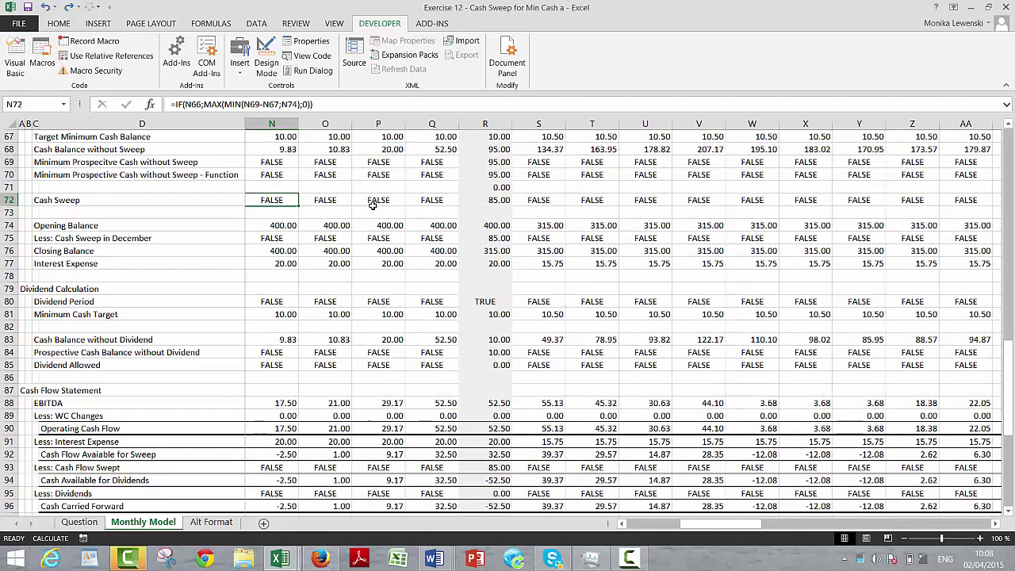
key("Left")
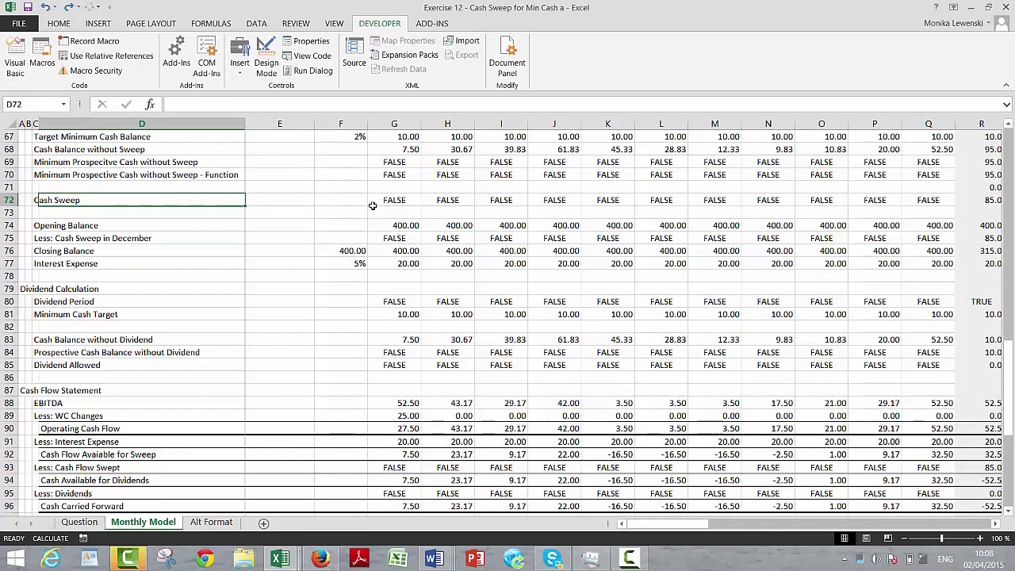
key("Right")
key("Right")
key("Right")
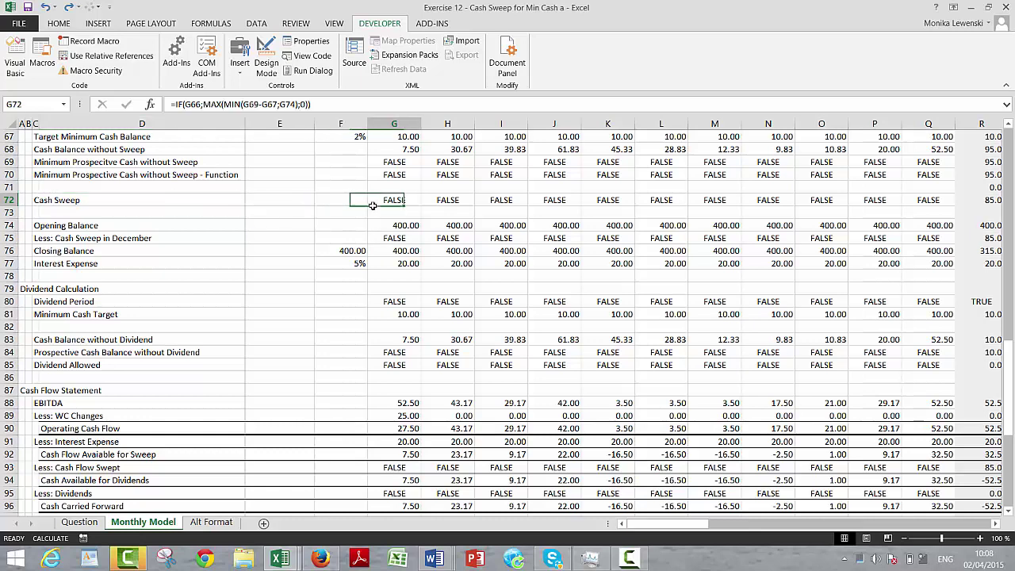
key("F2")
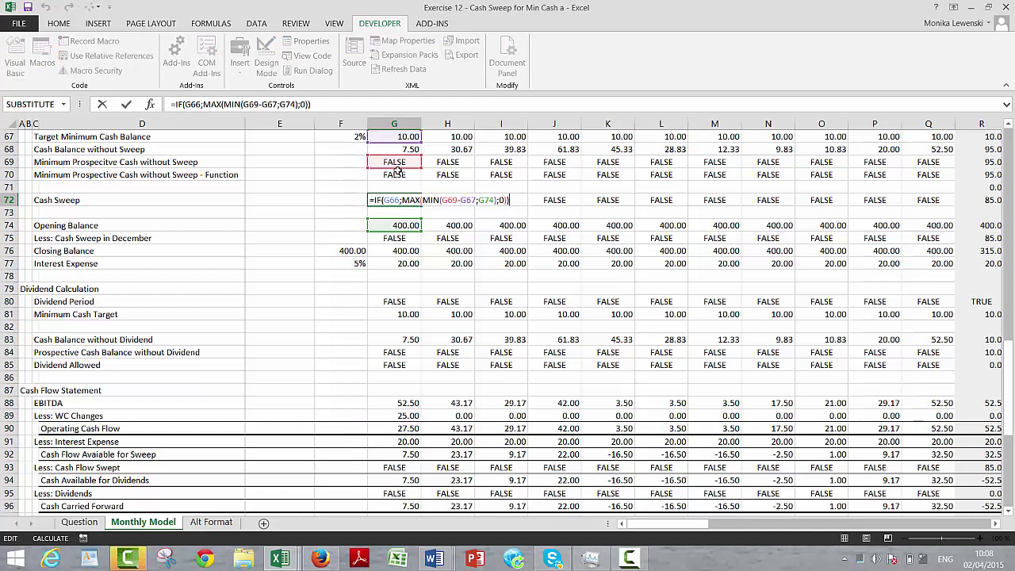
left_click_drag(396, 168, 397, 179)
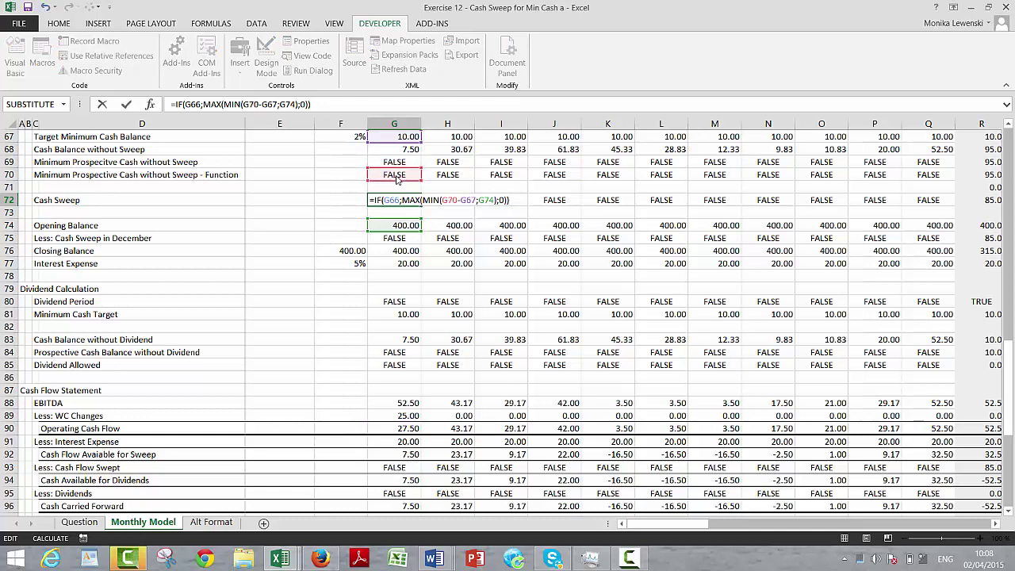
key("Return")
key("Return")
key("Down")
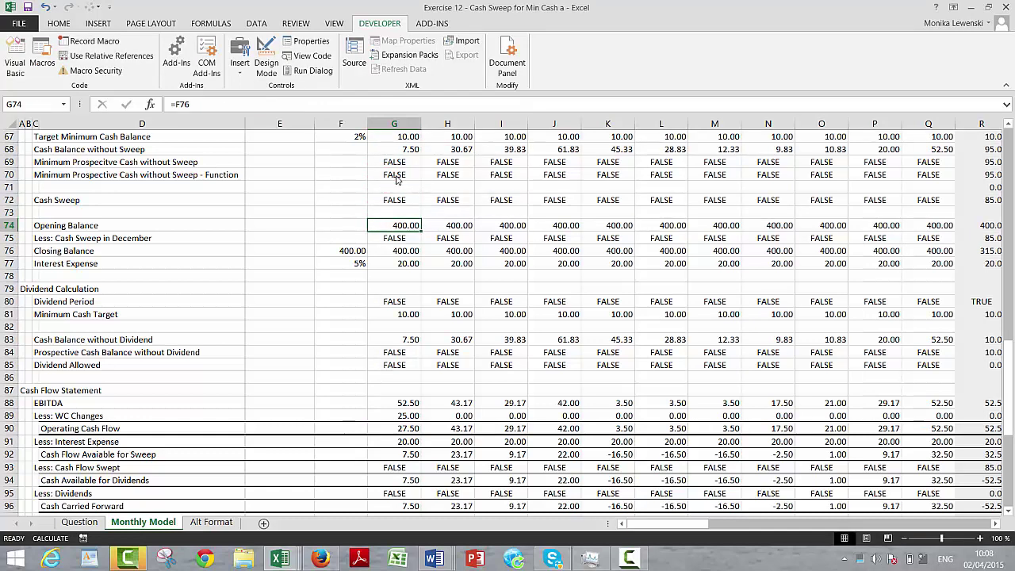
Copy the revised Cash Sweep formula from G72 across the monthly columns of row 72 and inspect the copied formulas
key("Up")
key("Up")
key("ctrl+shift+Right")
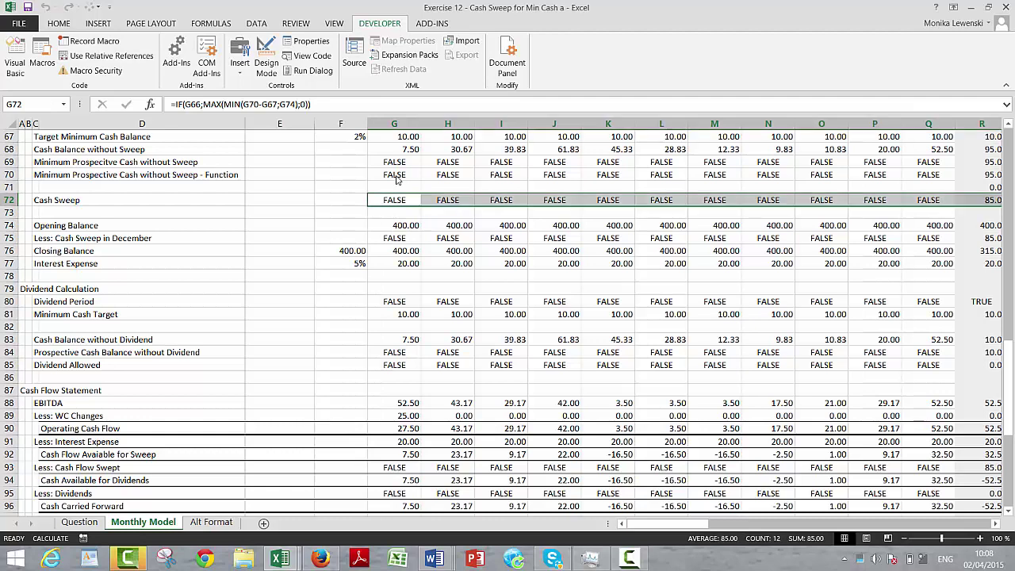
key("Right")
key("Right")
key("Right")
key("Right")
key("Right")
key("Right")
key("Right")
key("Right")
key("Right")
key("Right")
key("Right")
key("Right")
key("Right")
key("Right")
key("Right")
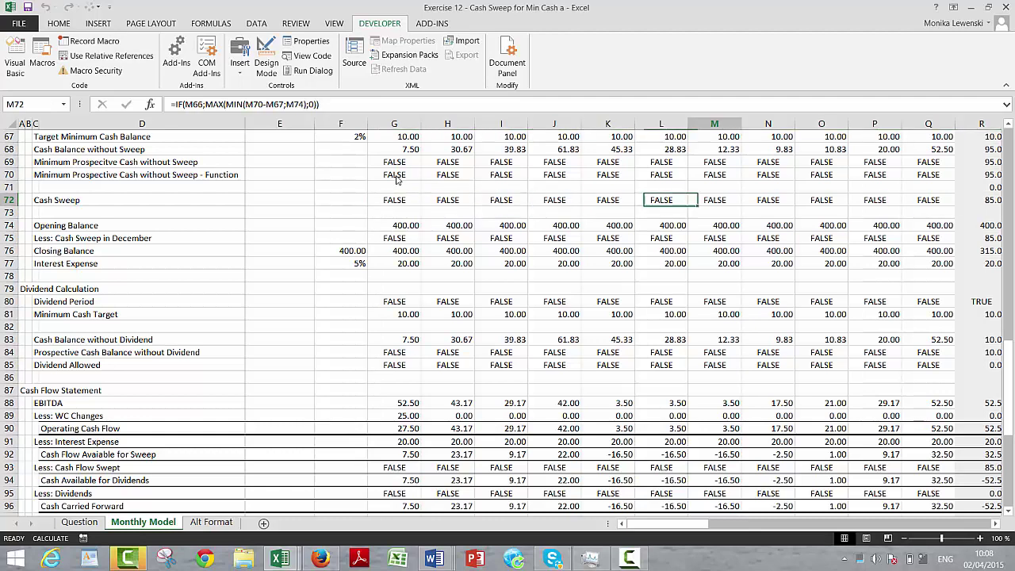
key("Left")
key("Left")
key("Left")
key("Left")
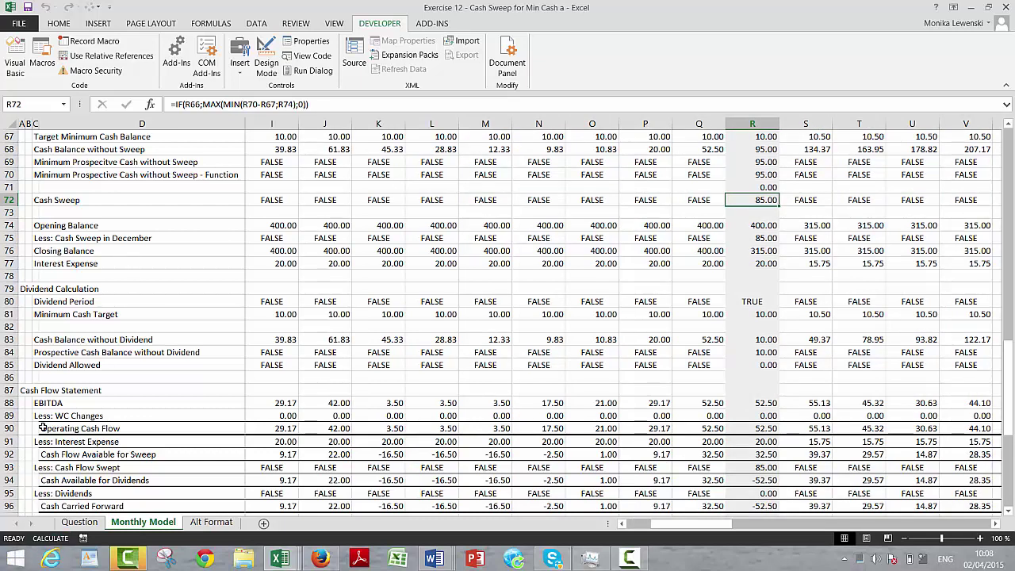
Disable iterative calculation in the formula calculation options and dismiss the circular reference warning
left_click(5, 28)
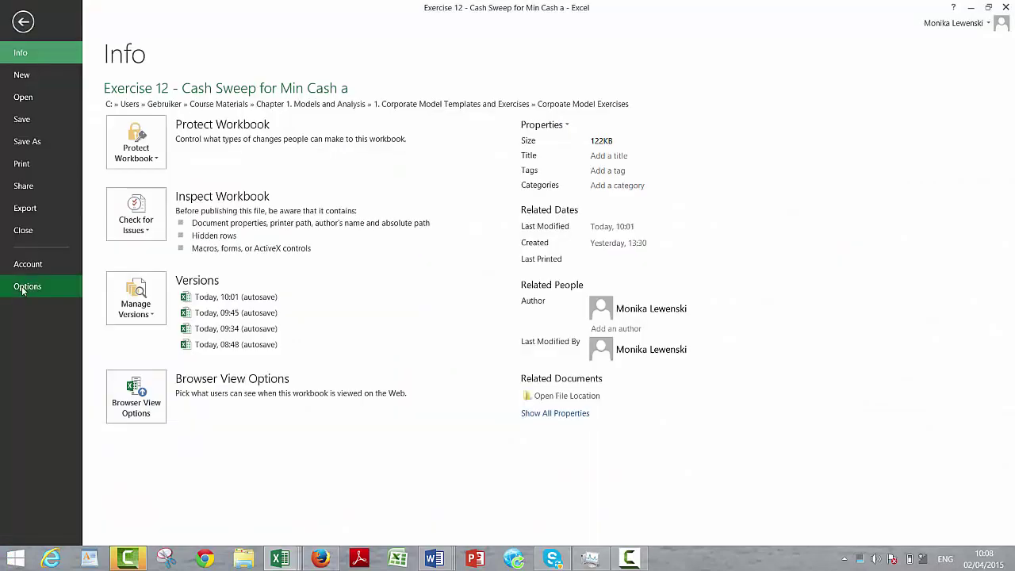
left_click(22, 290)
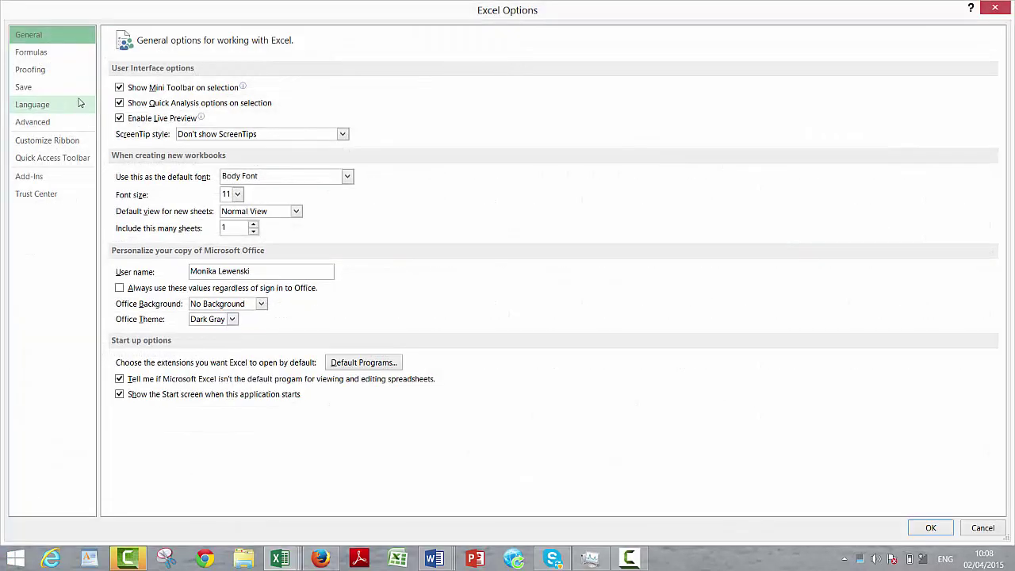
left_click(32, 52)
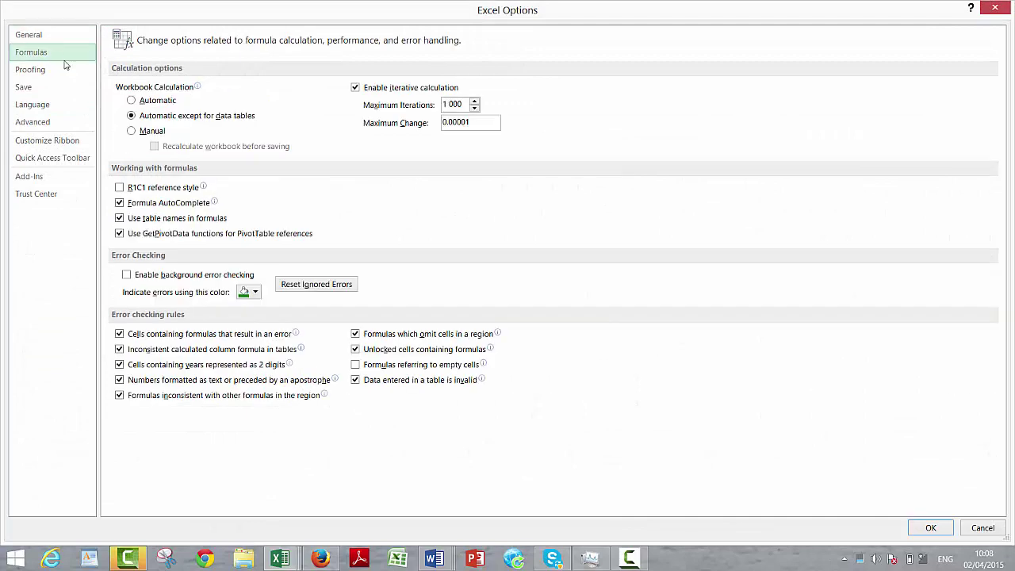
left_click(355, 88)
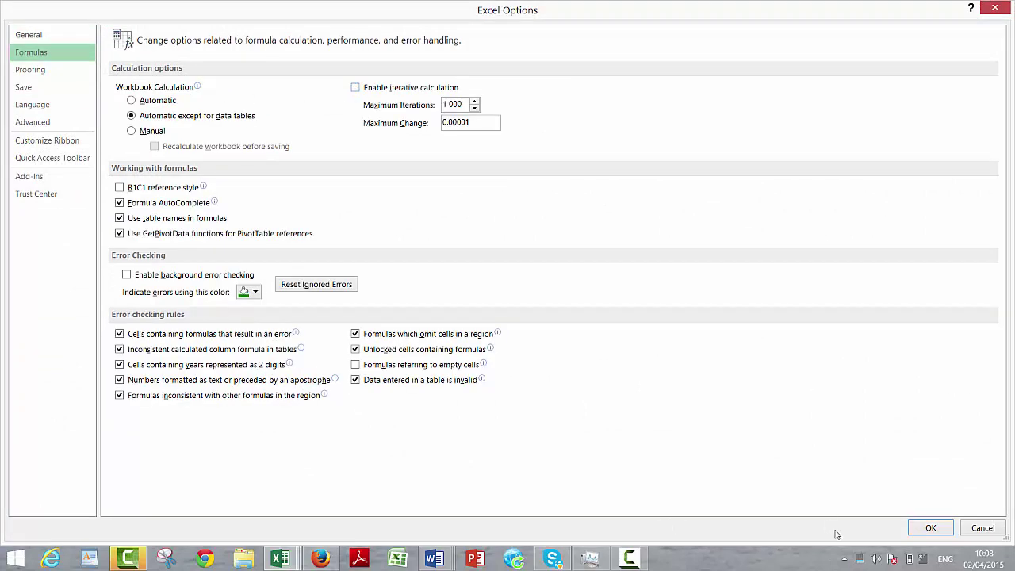
left_click(921, 528)
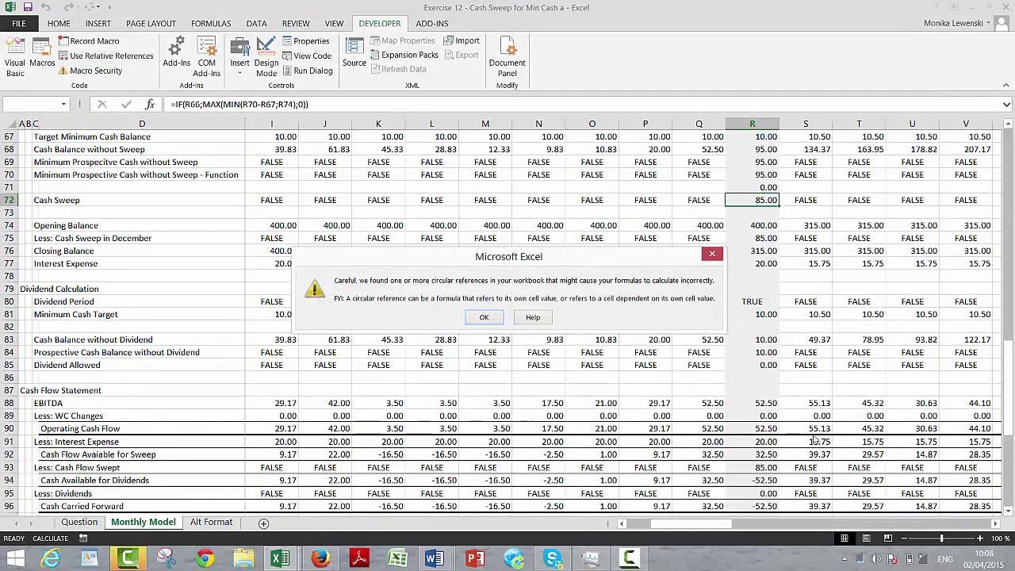
left_click(492, 321)
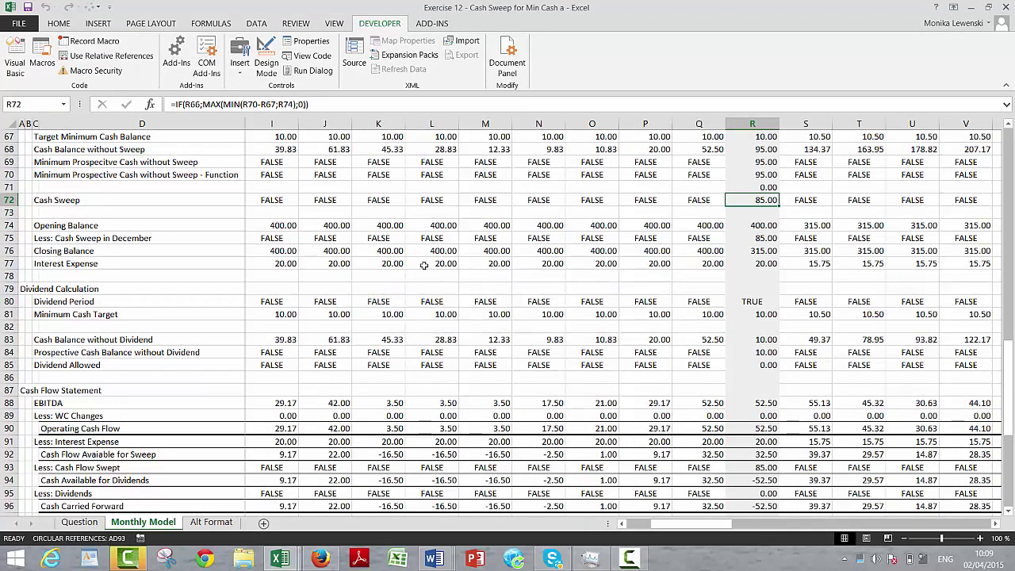
Follow the Interest Expense formulas in row 77 from the first months across to column AD, where the circular reference is traced
left_click(412, 271)
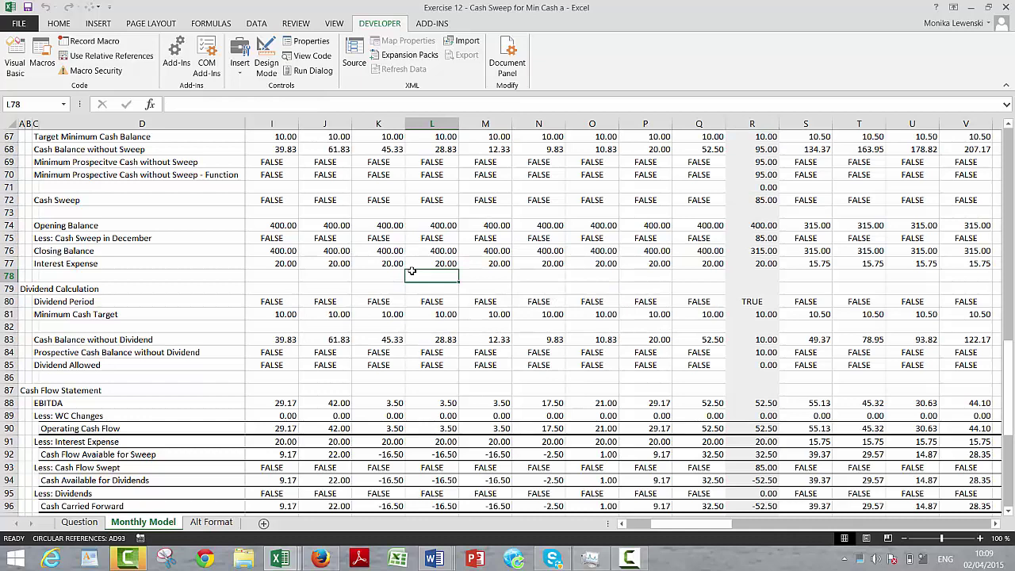
key("Left")
key("Up")
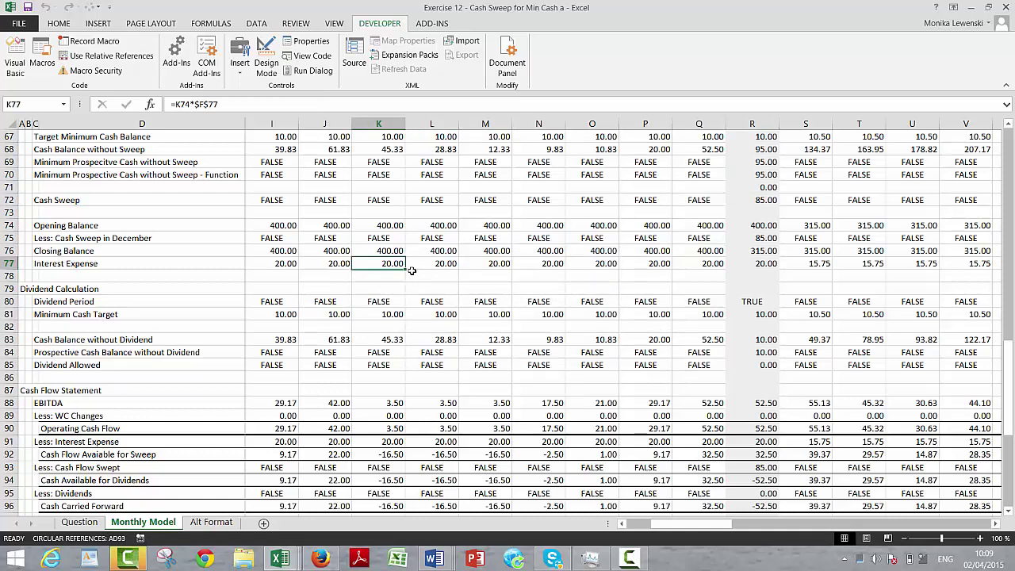
key("Up")
key("Left")
key("Left")
key("Left")
key("Left")
key("Left")
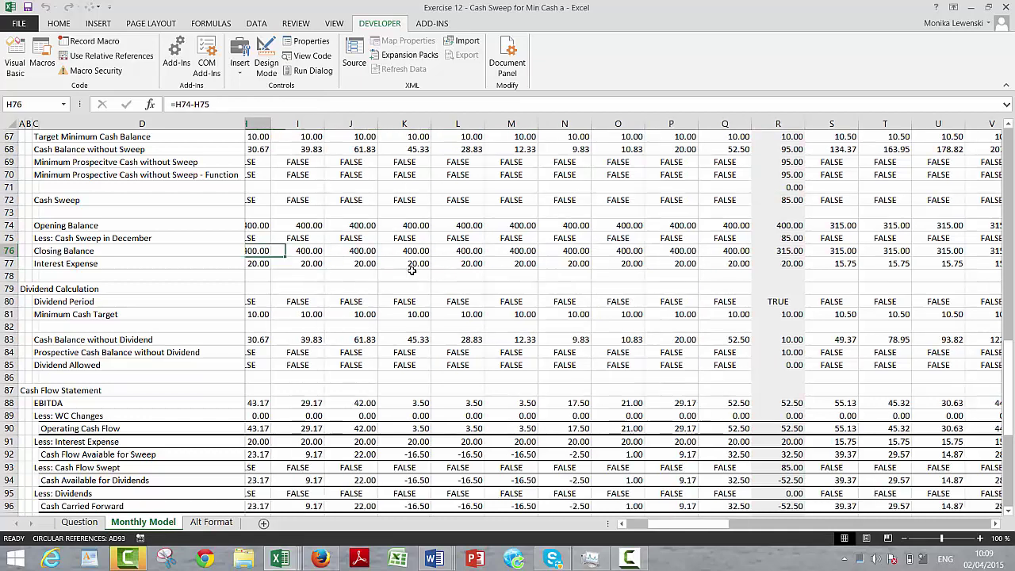
key("Down")
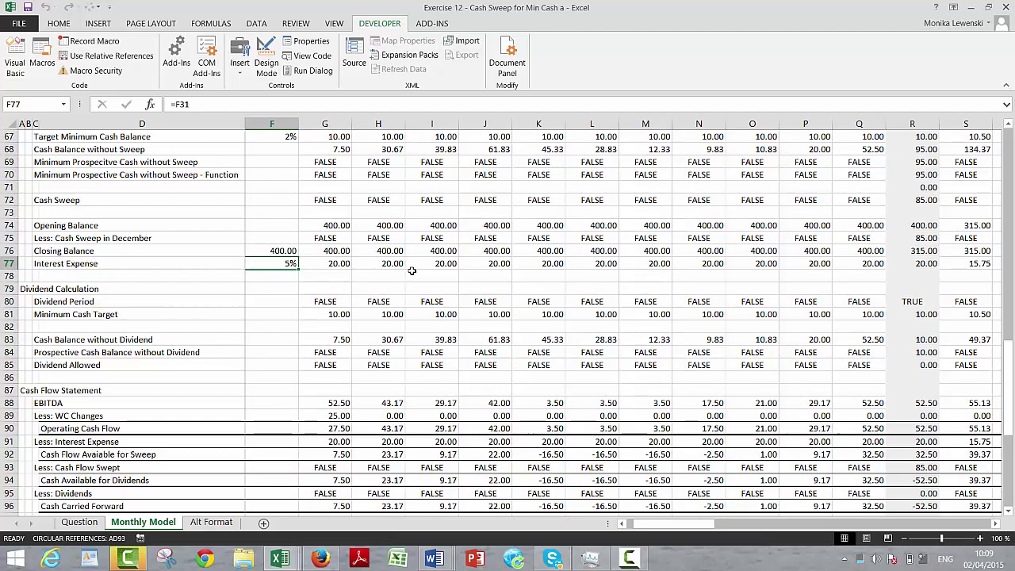
key("Left")
key("Left")
key("Right")
key("Right")
key("Right")
key("Right")
key("Right")
key("Right")
key("Right")
key("Right")
key("Right")
key("Right")
key("Right")
key("Right")
key("Right")
key("Right")
key("Right")
key("Right")
key("Right")
key("Right")
key("Right")
key("Right")
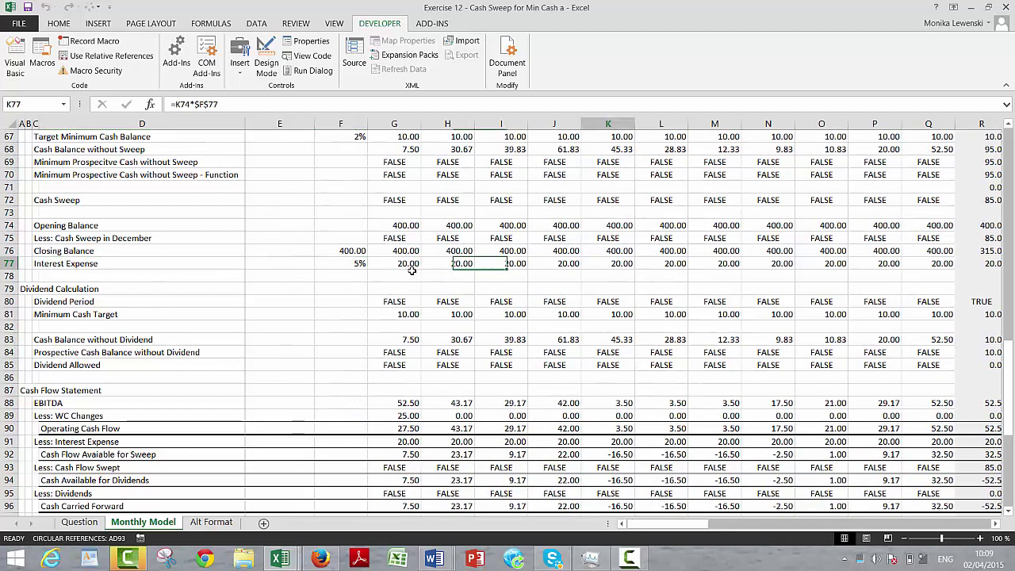
key("Right")
key("Right")
key("Right")
key("Right")
key("Right")
key("Right")
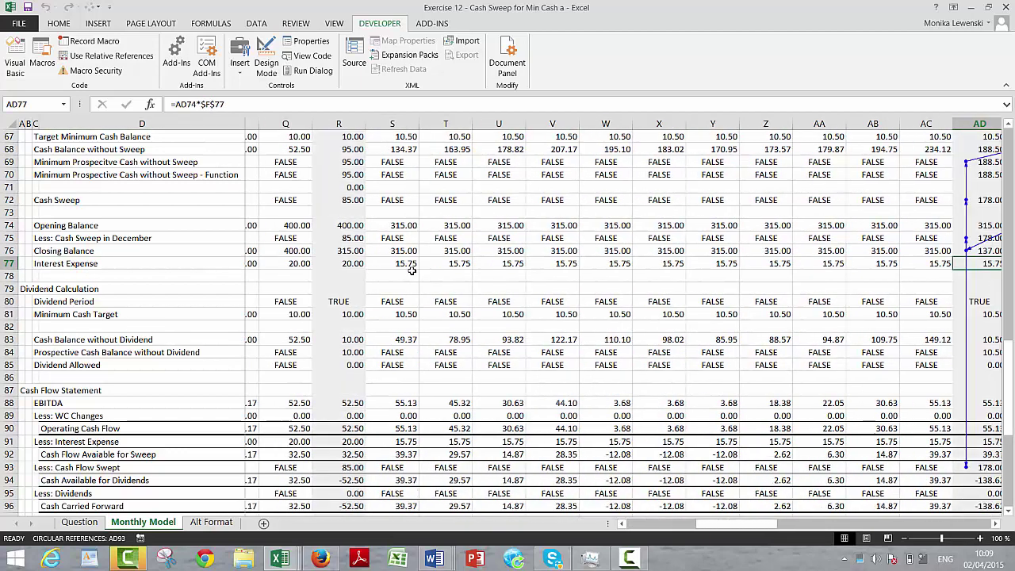
key("Left")
key("Left")
key("Left")
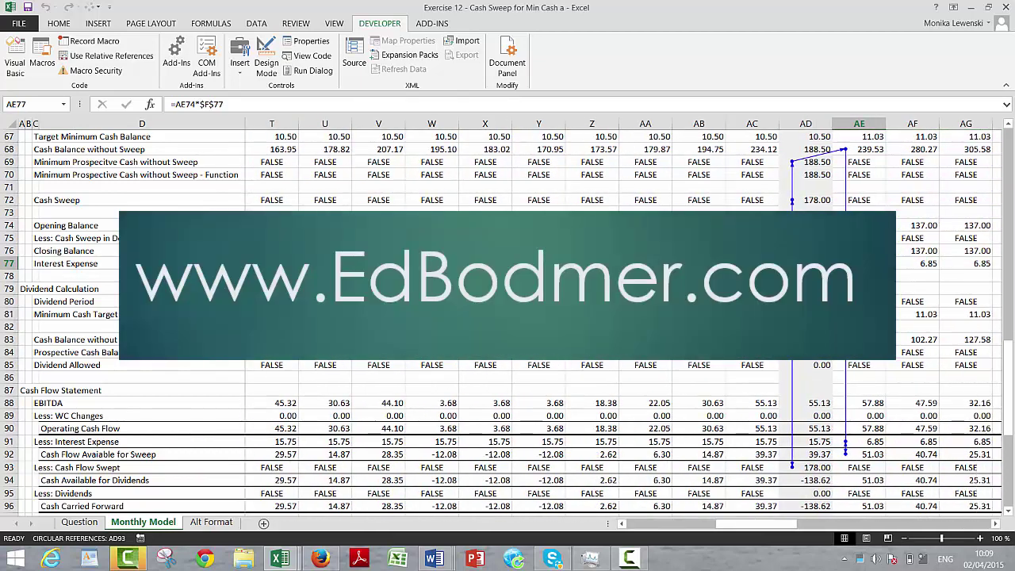
Inspect the Cash Sweep formula in AD72 and re-enter it as it stands to check which minimum cash row it references
key("Up")
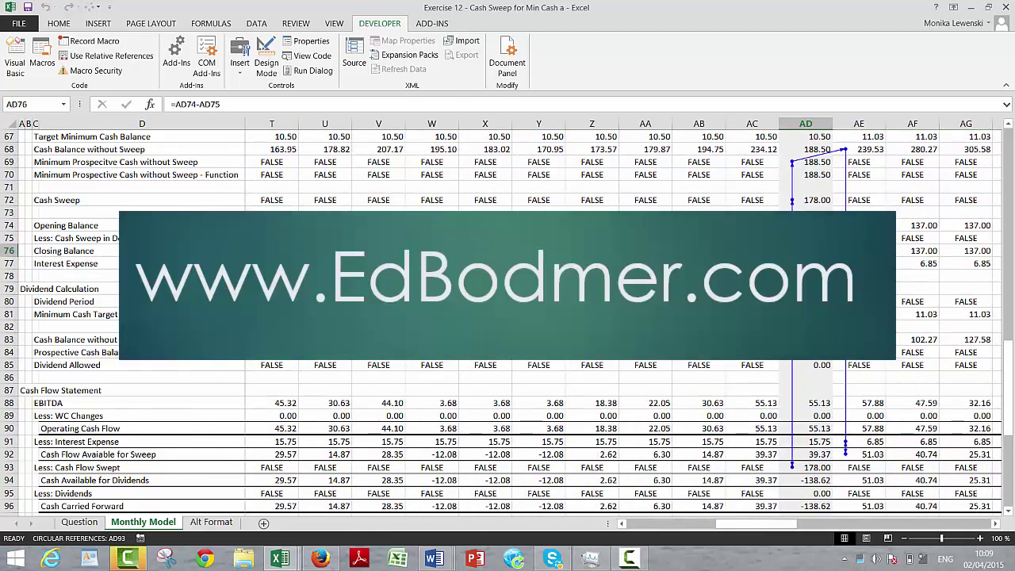
key("Up")
key("Up")
key("Up")
key("Up")
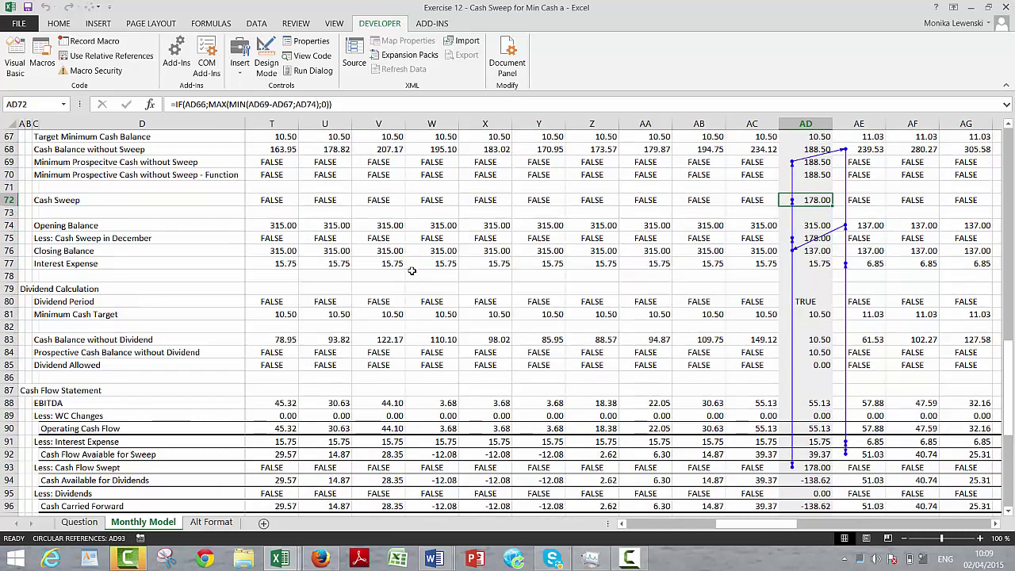
key("F2")
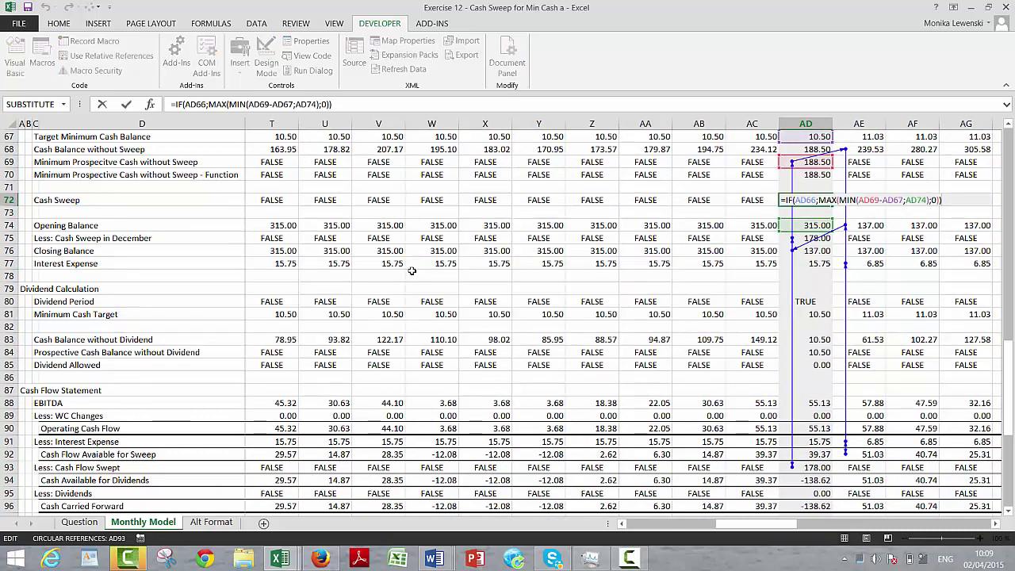
key("Return")
key("Up")
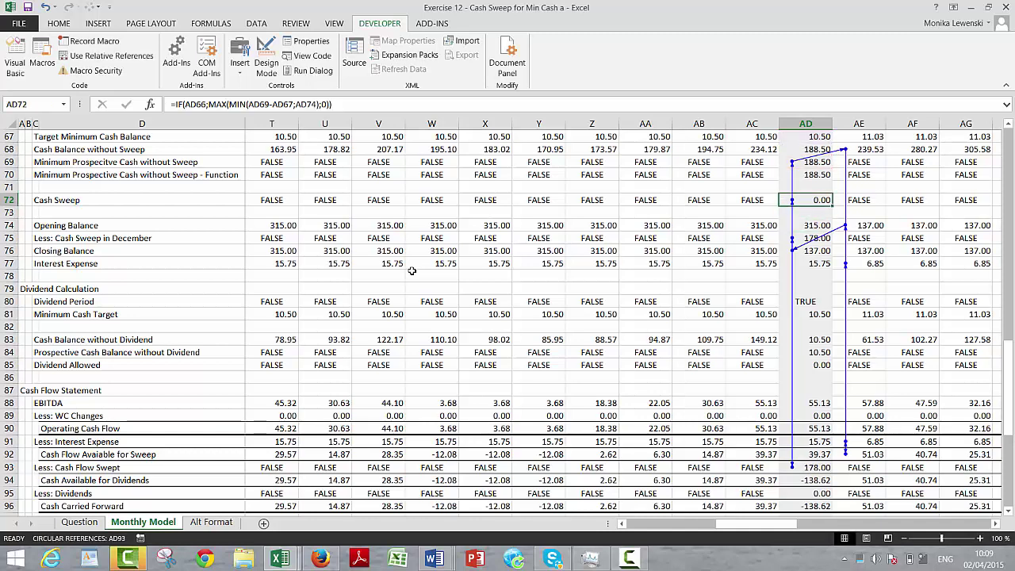
Compare the Cash Sweep formula in G72 with the formulas along row 72 through W72 to see how far the row 70 reference extends
key("ctrl+Left")
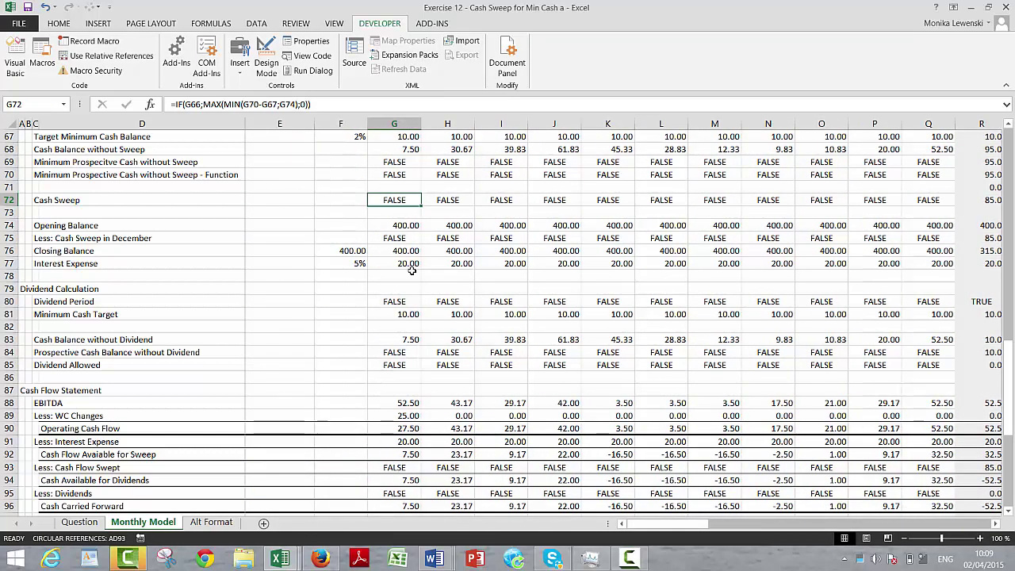
key("F2")
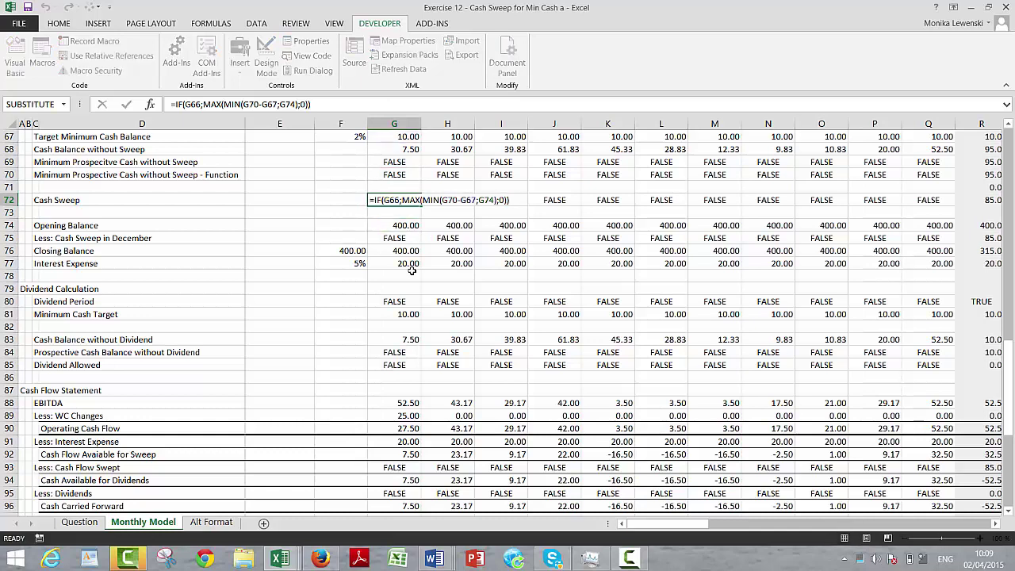
key("Escape")
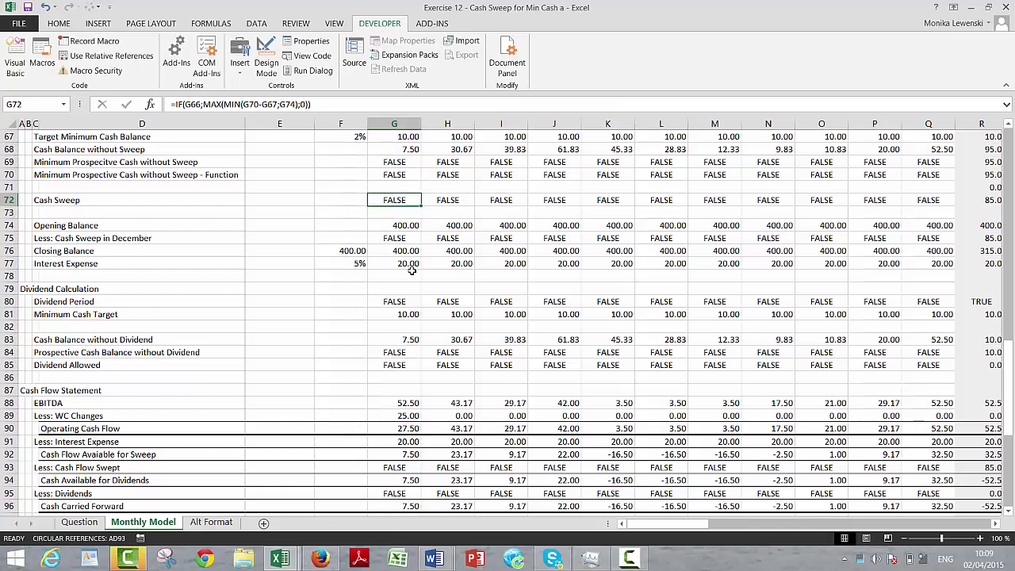
key("ctrl+shift+Right")
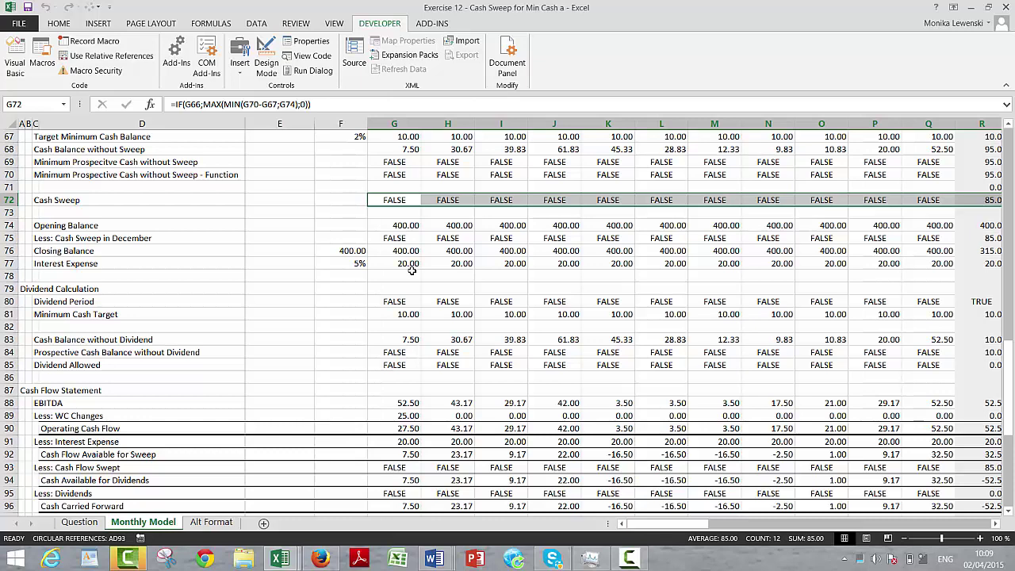
key("Right")
key("Up")
key("Down")
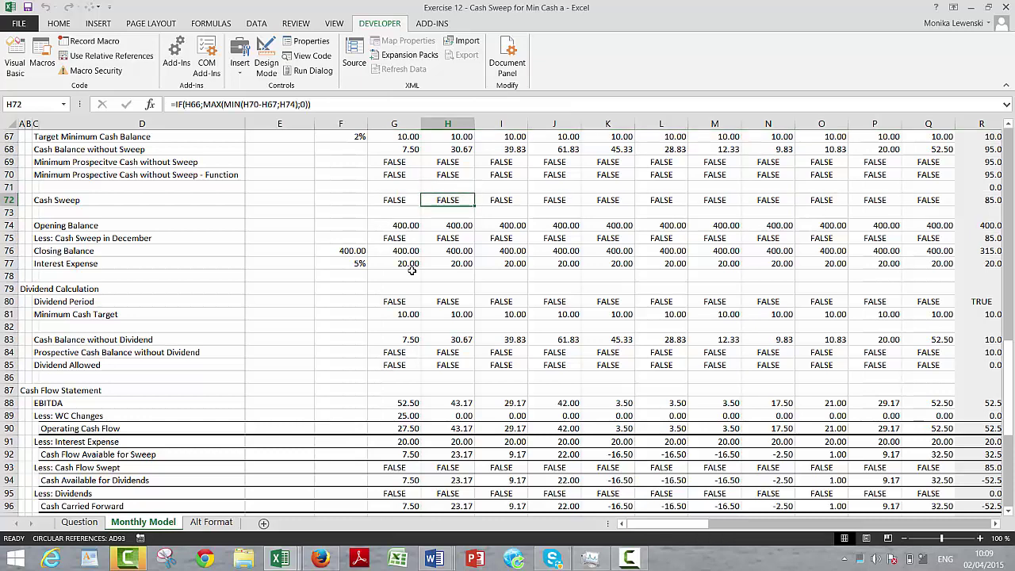
key("Right")
key("Right")
key("Right")
key("Right")
key("Right")
key("Right")
key("Right")
key("Right")
key("Right")
key("Right")
key("Right")
key("Right")
key("Right")
key("Right")
key("Right")
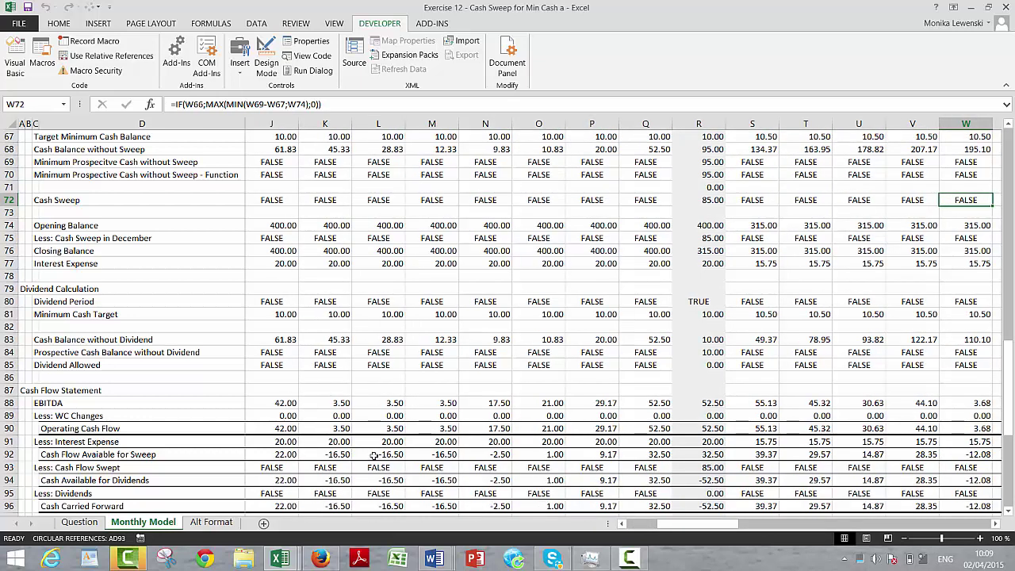
left_click(629, 558)
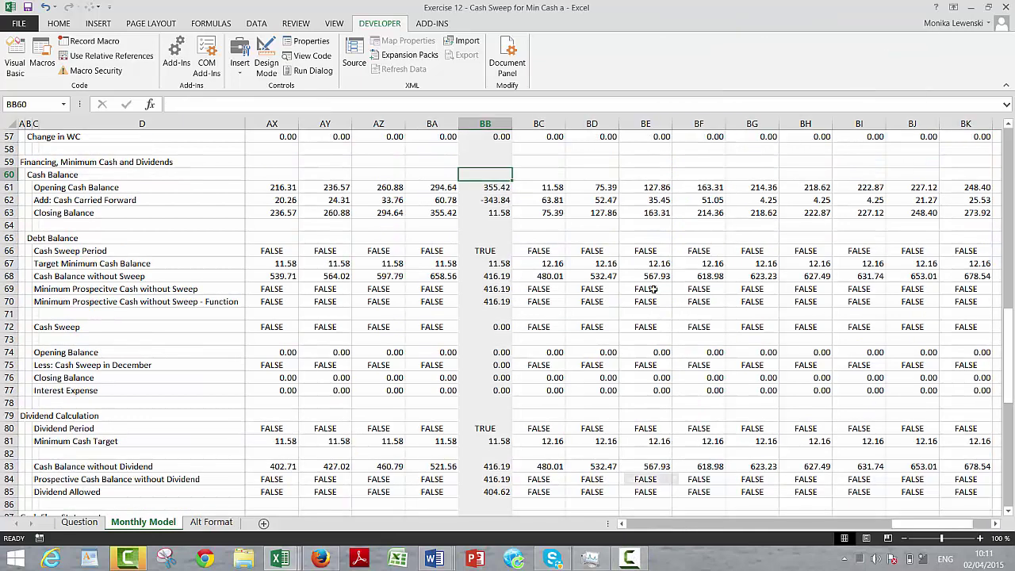
Review the Cash Sweep formulas in row 72 from column BC back to column H, checking that each month references row 70
left_click(532, 301)
key("Down")
key("Down")
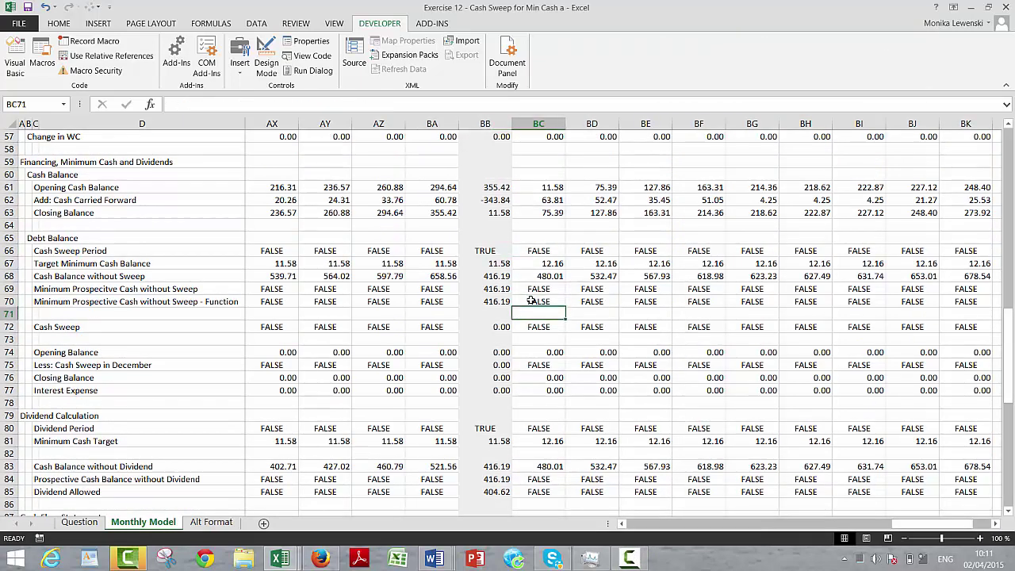
key("Left")
key("Left")
key("Left")
key("Left")
key("Left")
key("Left")
key("Left")
key("Left")
key("Left")
key("Left")
key("Left")
key("Left")
key("Left")
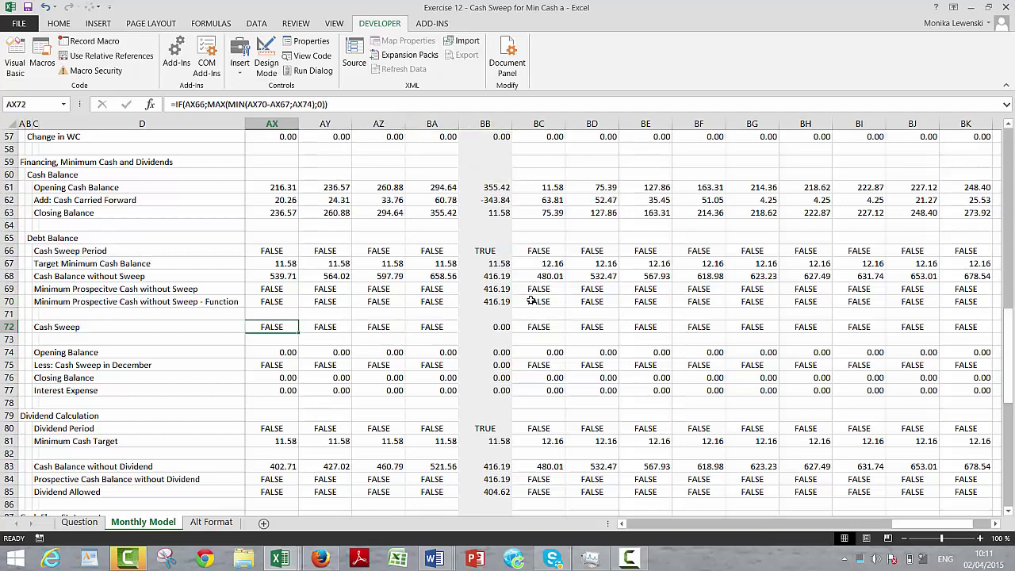
key("Left")
key("Left")
key("Left")
key("Left")
key("Left")
key("Left")
key("Left")
key("Left")
key("Left")
key("Left")
key("Left")
key("Left")
key("Left")
key("Left")
key("Left")
key("Left")
key("Left")
key("Left")
key("Left")
key("Left")
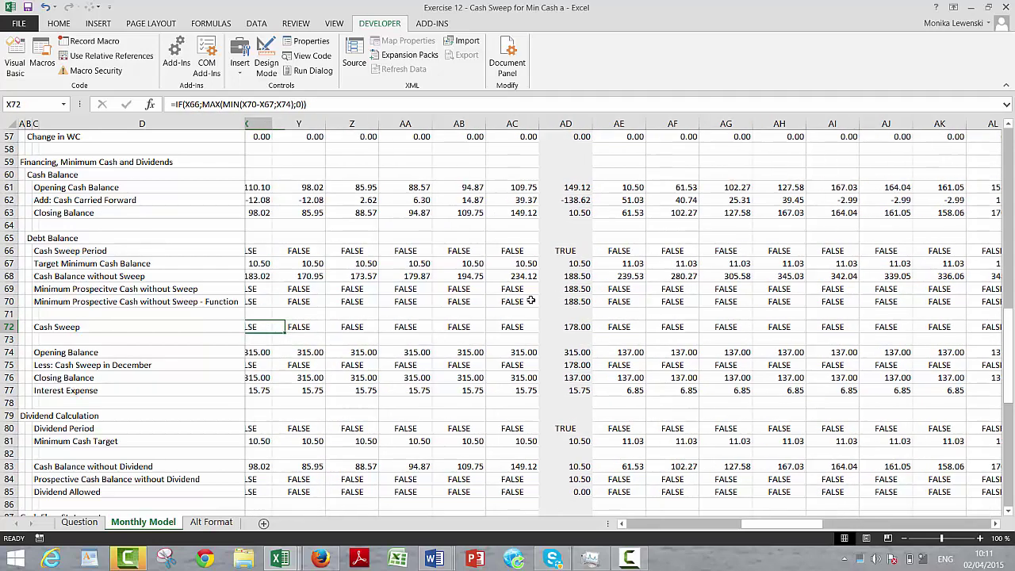
key("Left")
key("Left")
key("Left")
key("Left")
key("Left")
key("Left")
key("Left")
key("Left")
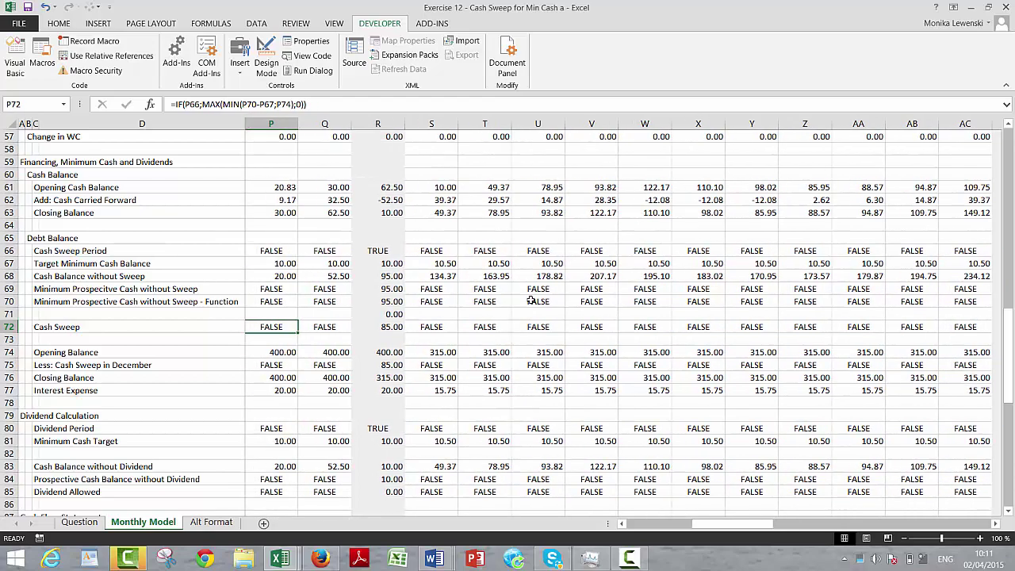
key("Left")
key("Left")
key("Left")
key("Left")
key("Left")
key("Left")
key("Left")
key("Left")
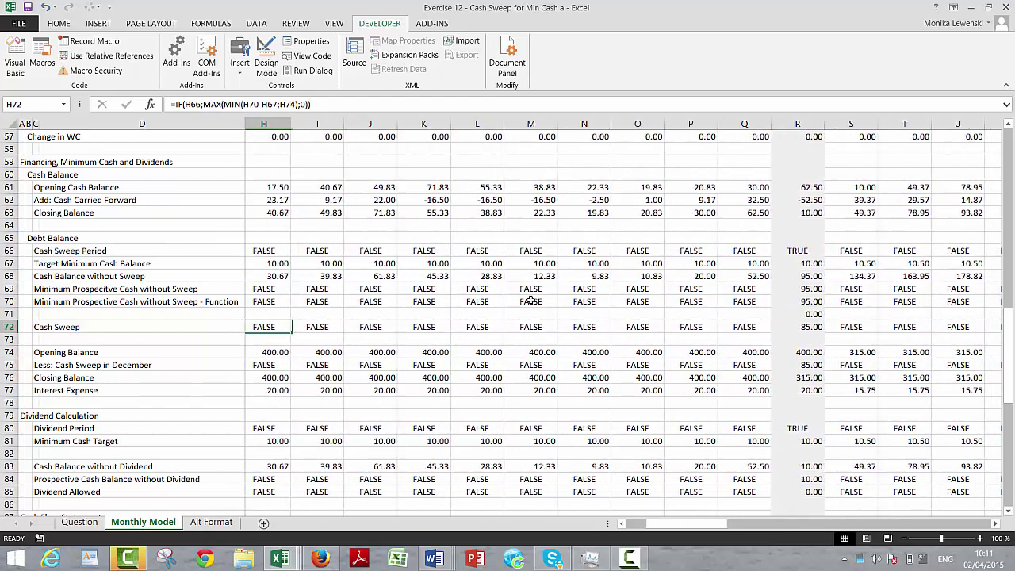
Label rows 116 and 117 below the balance sheet in column D as Difference and Test
key("Left")
key("Left")
key("Down")
key("Down")
key("Down")
key("Down")
key("Down")
key("Down")
key("Down")
key("Down")
key("Down")
key("Down")
key("Down")
key("Down")
key("Down")
key("Down")
key("Down")
key("Down")
key("Down")
key("Down")
key("Down")
key("Down")
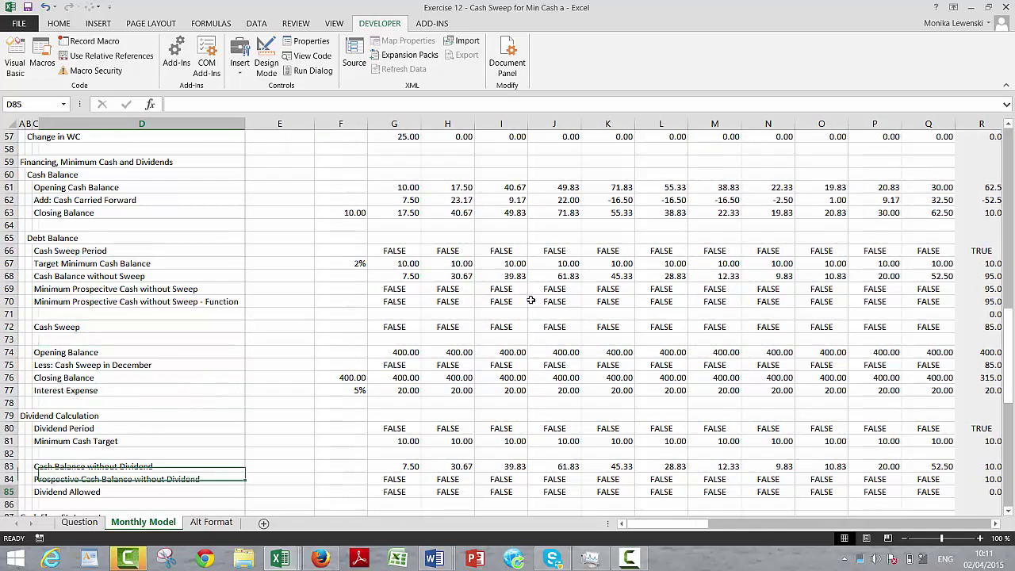
key("Down")
key("Down")
key("Down")
key("Down")
key("Down")
key("Down")
key("Down")
key("Down")
key("Down")
key("Down")
key("Down")
key("Down")
key("Down")
key("Down")
key("Down")
key("Down")
key("Down")
key("Down")
key("Down")
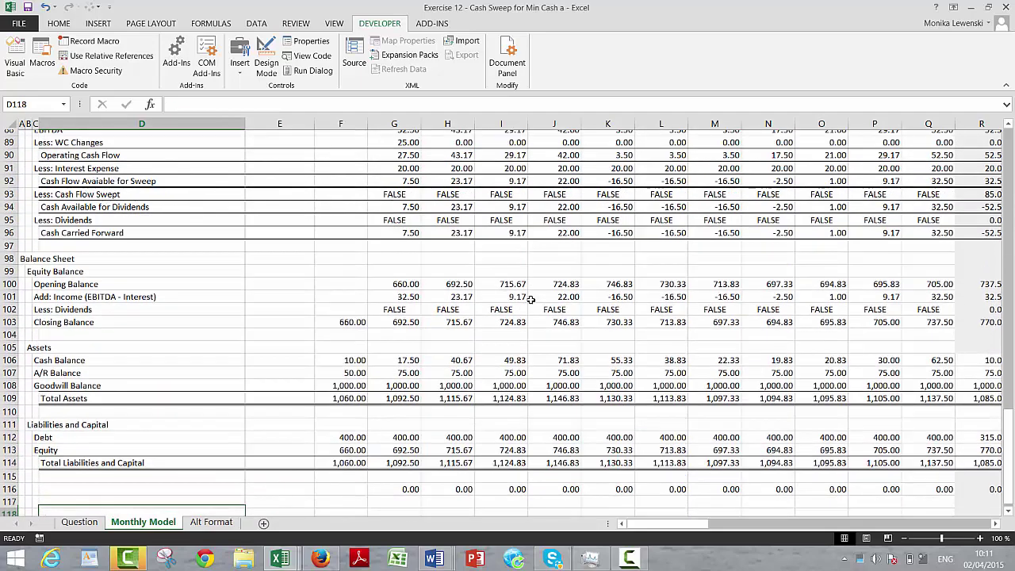
key("Up")
key("Up")
key("Up")
key("Up")
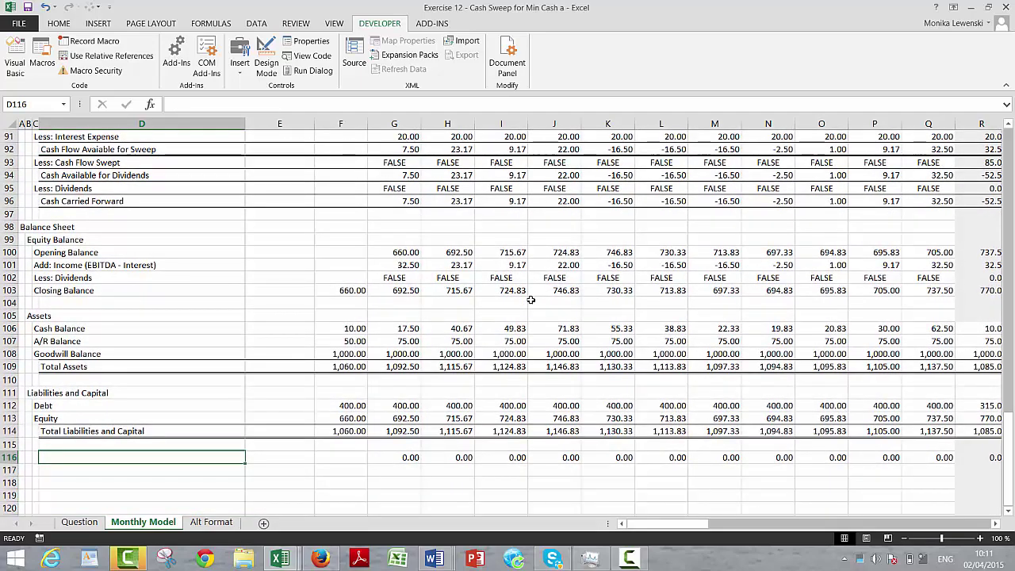
type("Dif")
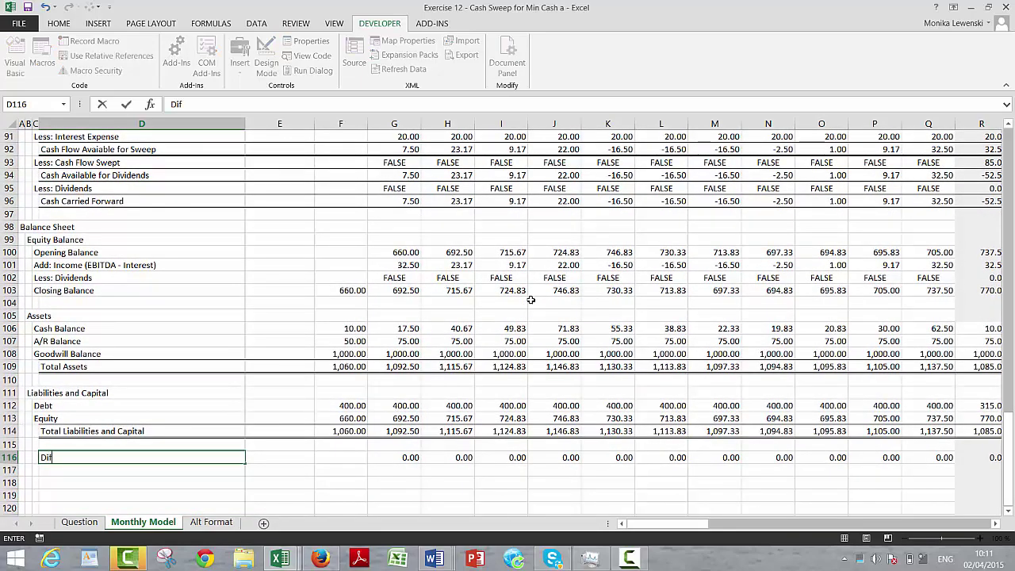
type("ference")
key("Return")
type("Test")
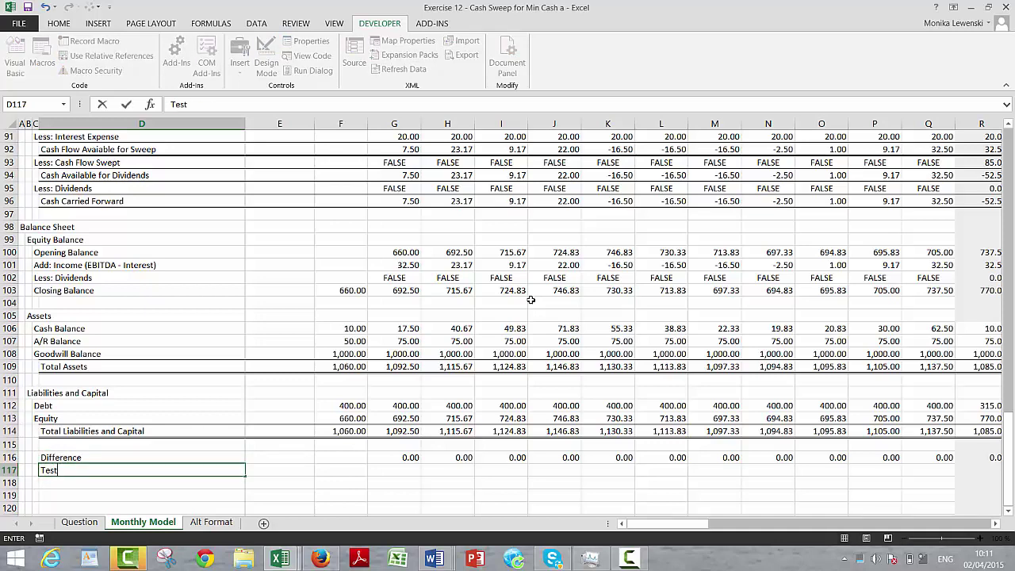
key("Return")
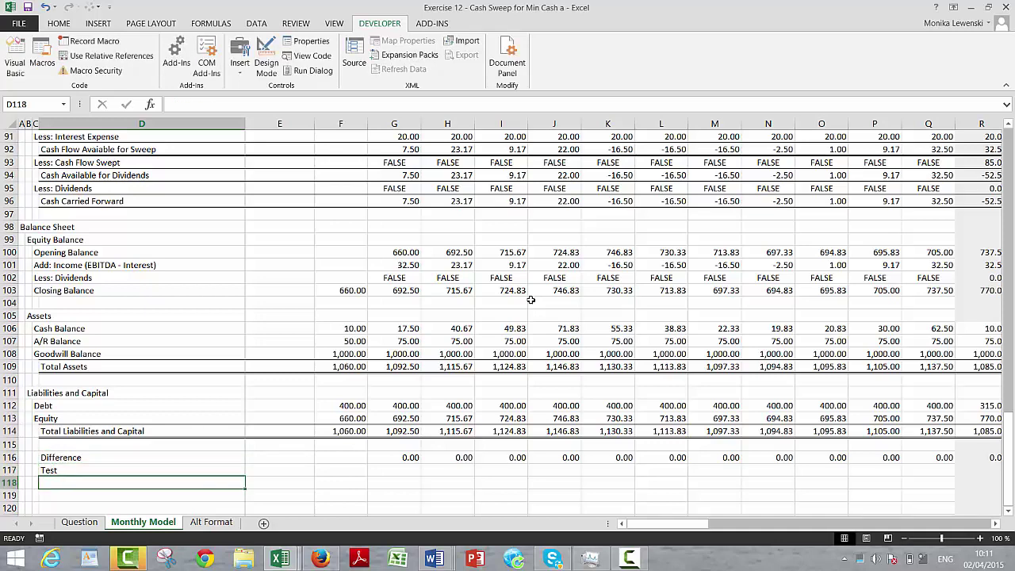
key("Up")
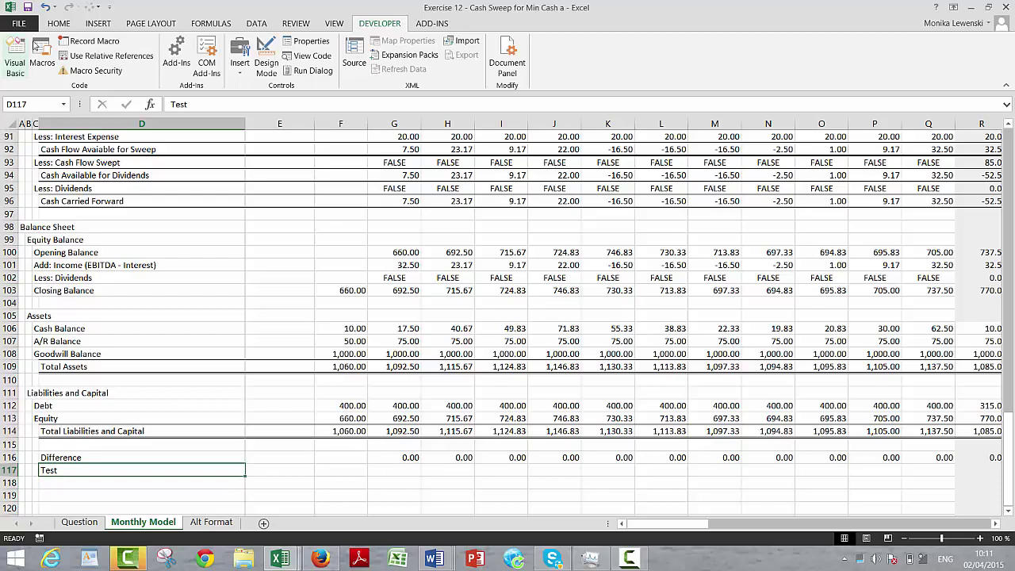
Check the formula calculation options to see whether iterative calculation is enabled, leaving the settings as they are
left_click(20, 24)
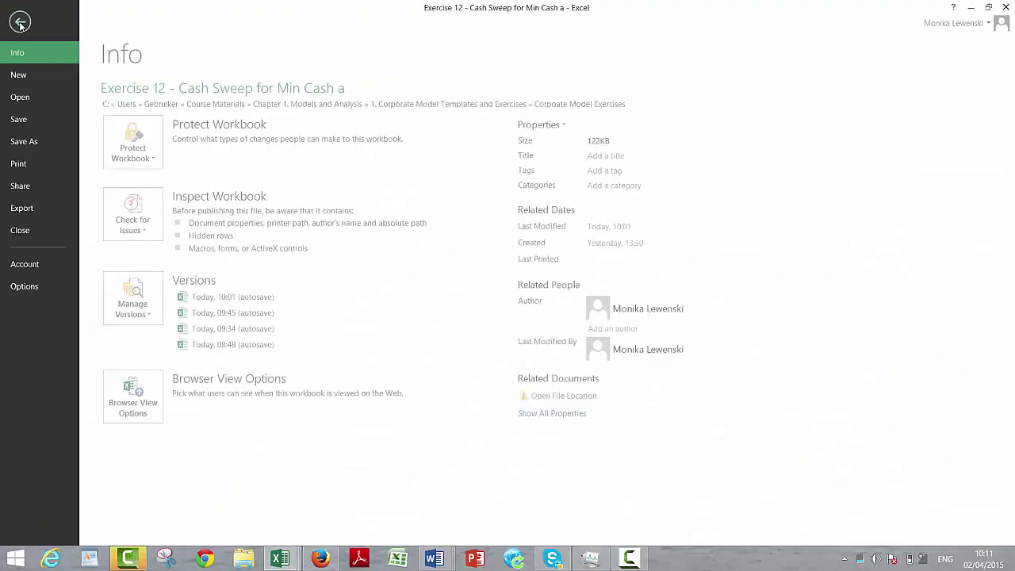
left_click(26, 288)
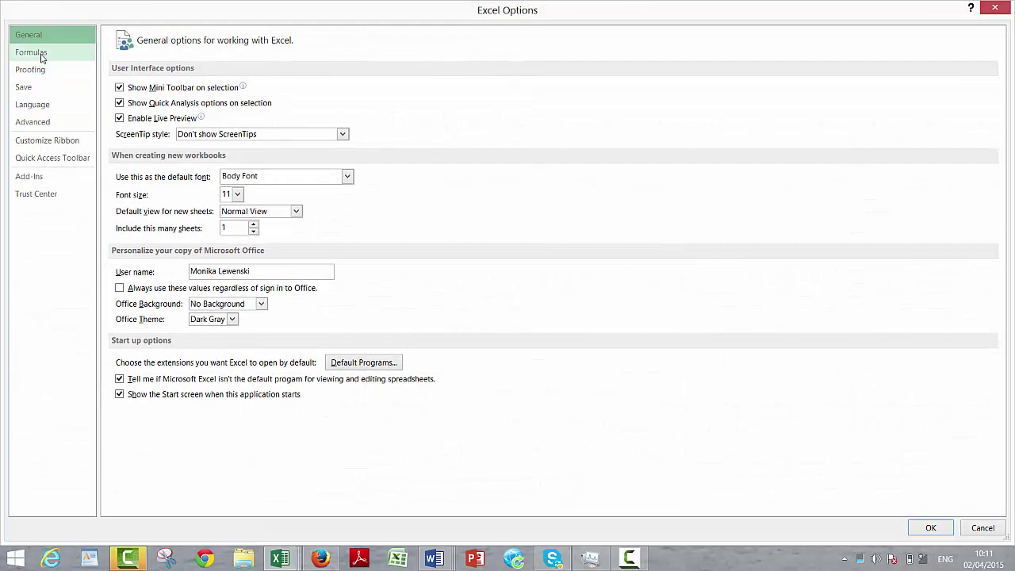
left_click(42, 58)
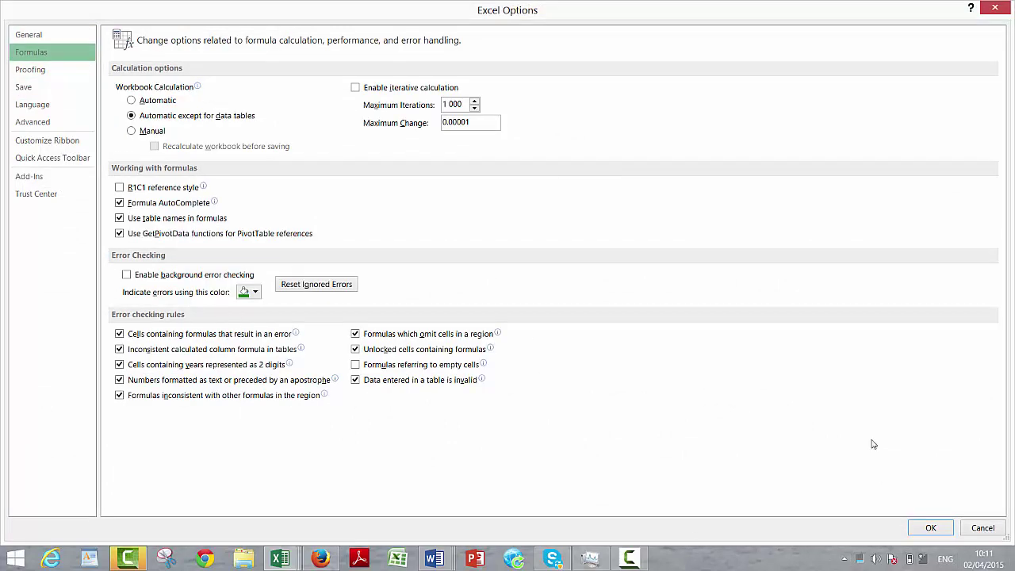
left_click(927, 527)
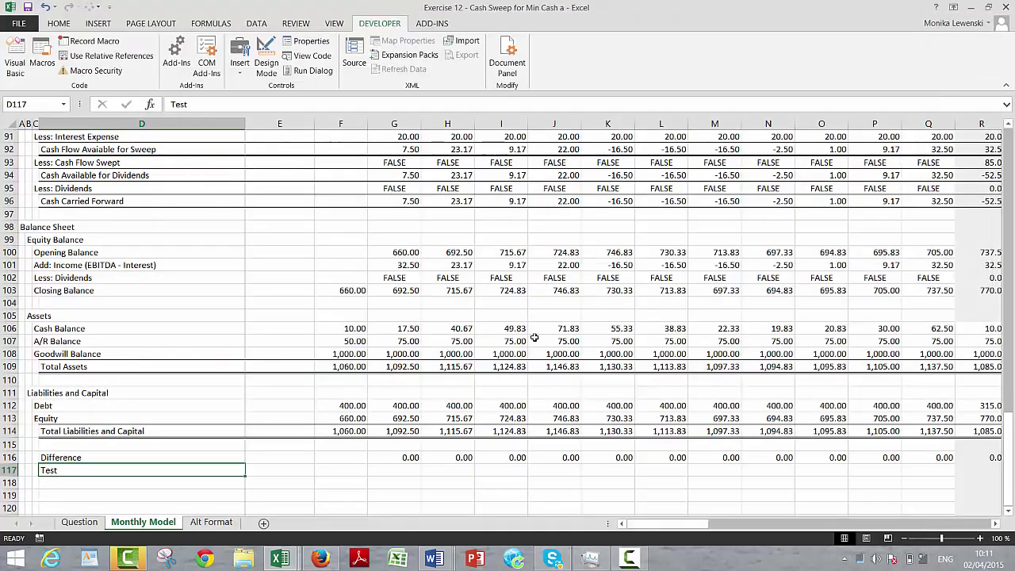
Enter =ROUND(G116;2)=0 in G117 and fill the test across row 117 to column BN
left_click(497, 343)
key("Down")
key("Down")
key("Down")
key("Down")
key("Down")
key("Down")
key("Down")
key("Down")
key("Down")
key("Down")
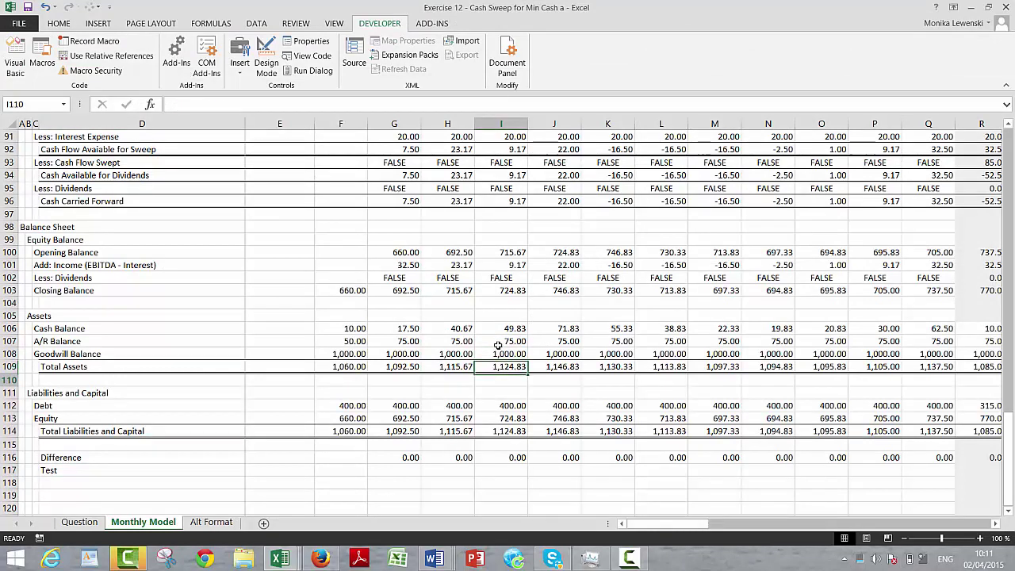
key("Left")
key("Left")
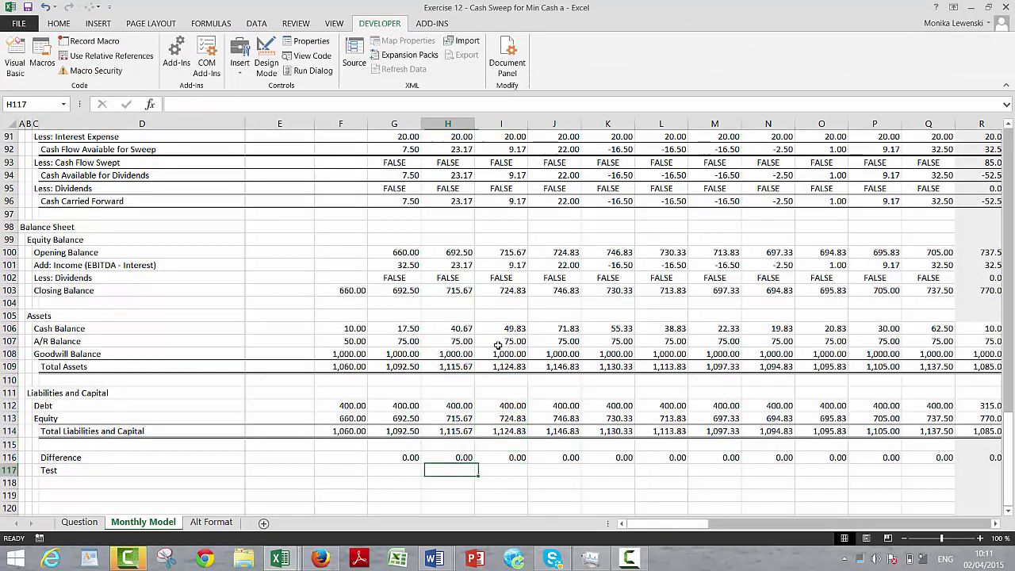
type("=")
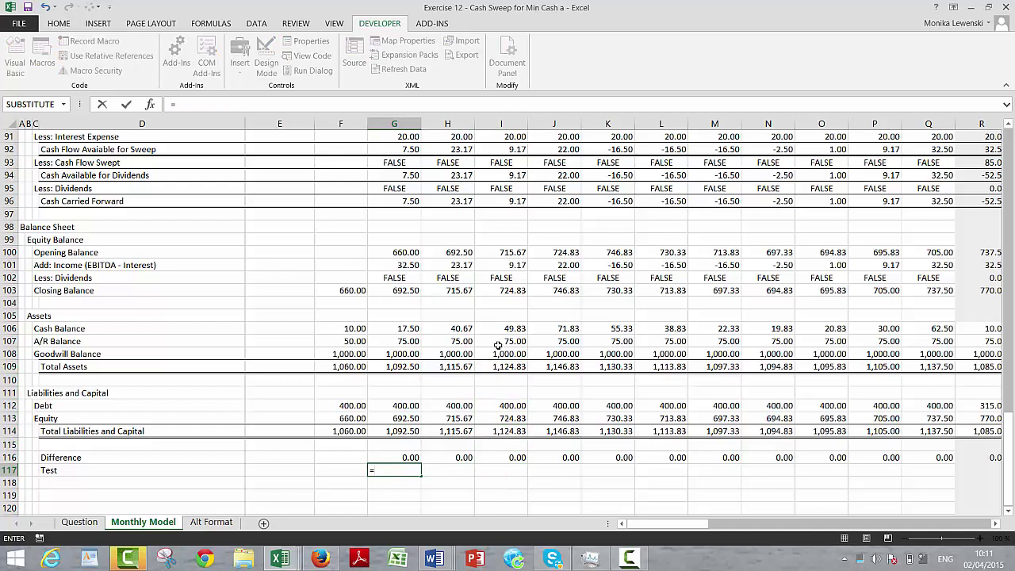
type("round(")
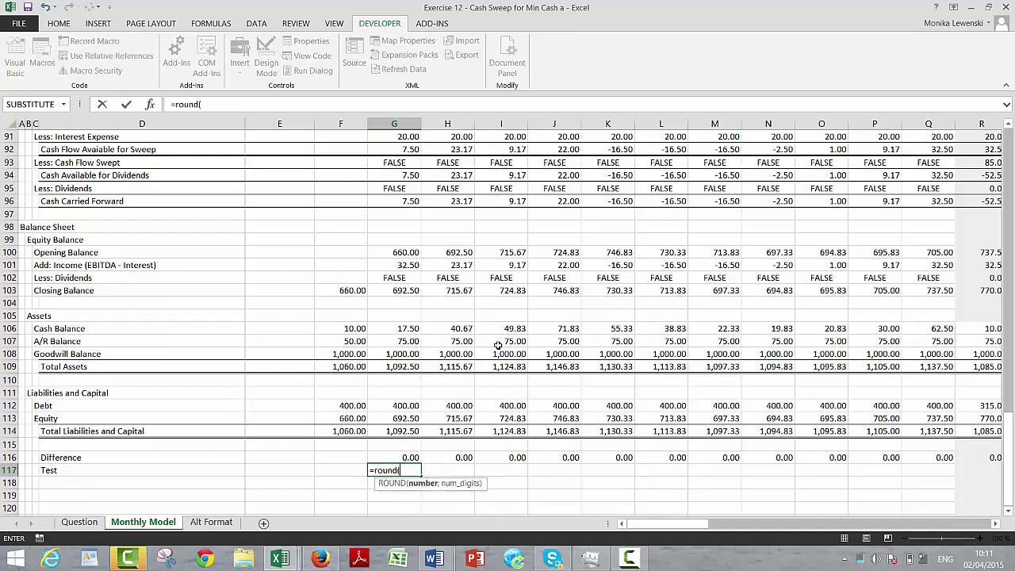
key("Up")
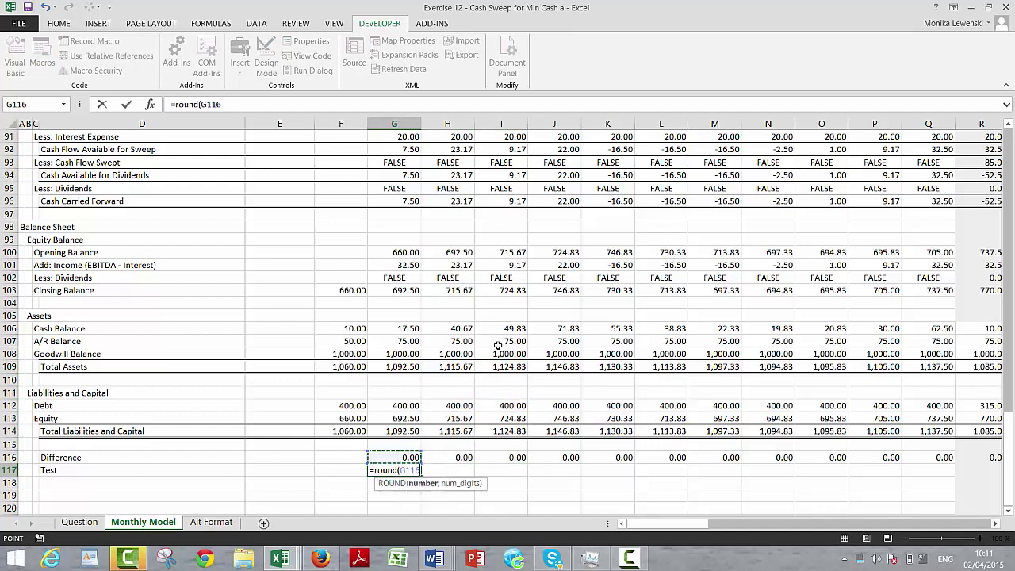
type(";2)=0")
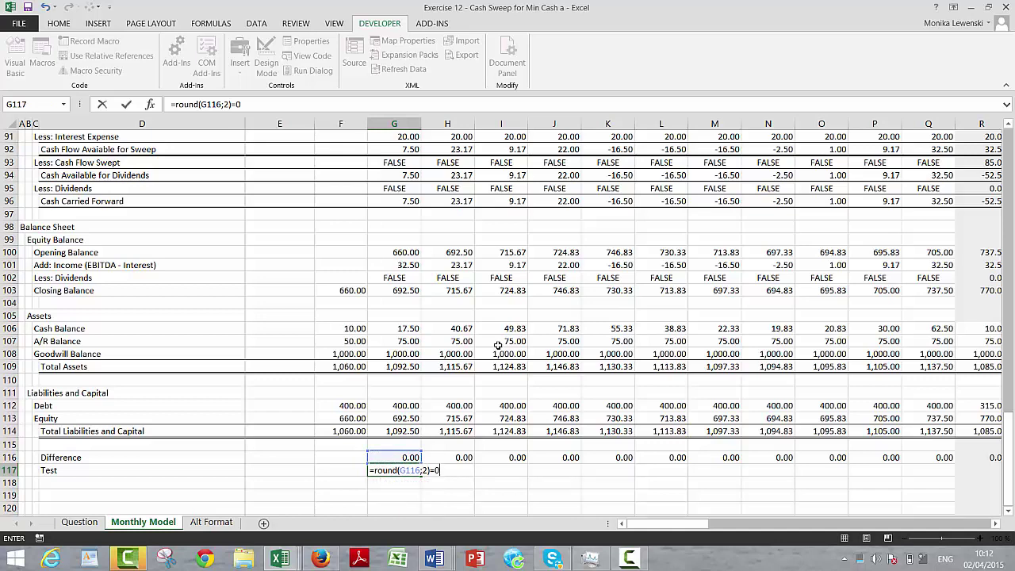
key("Return")
key("Up")
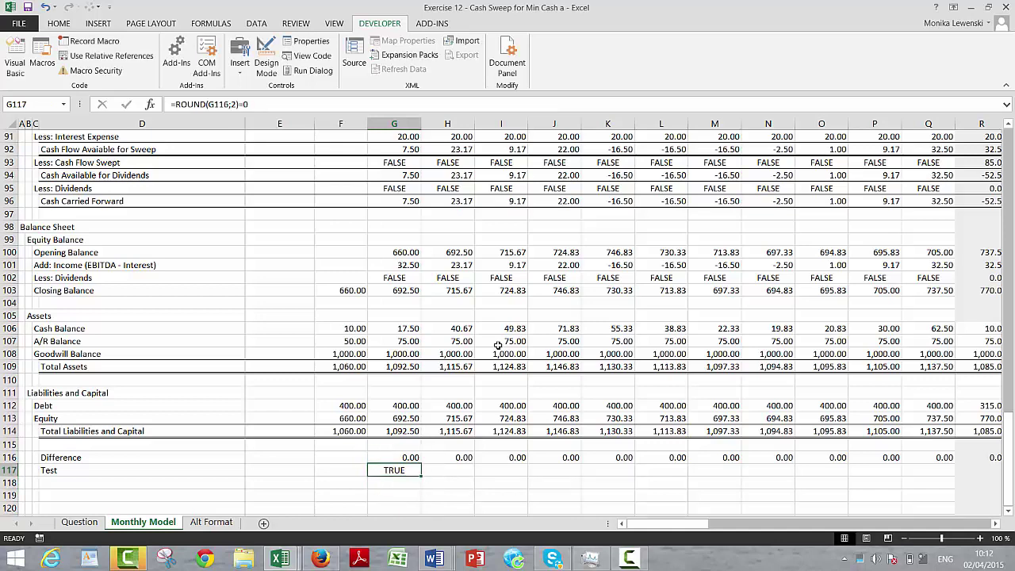
key("ctrl+shift+r")
Examine the balance sheet test results along row 117 through the last month in column BN
key("Right")
key("Right")
key("Right")
key("Right")
key("Right")
key("Right")
key("Right")
key("Right")
key("Right")
key("Right")
key("Right")
key("Right")
key("Right")
key("Right")
key("Right")
key("Right")
key("Right")
key("Right")
key("Right")
key("Right")
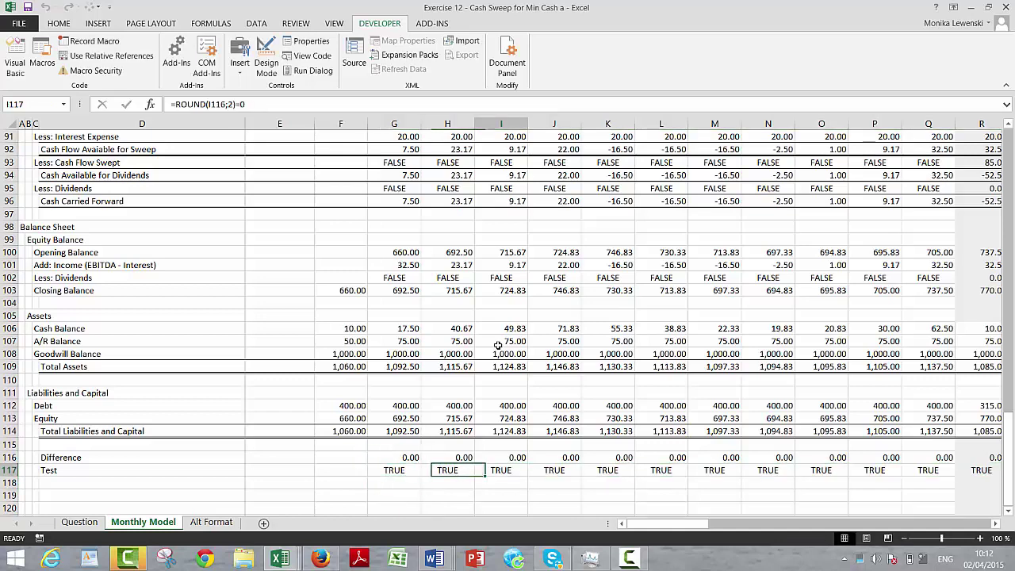
key("Right")
key("Right")
key("Right")
key("Right")
key("Right")
key("Right")
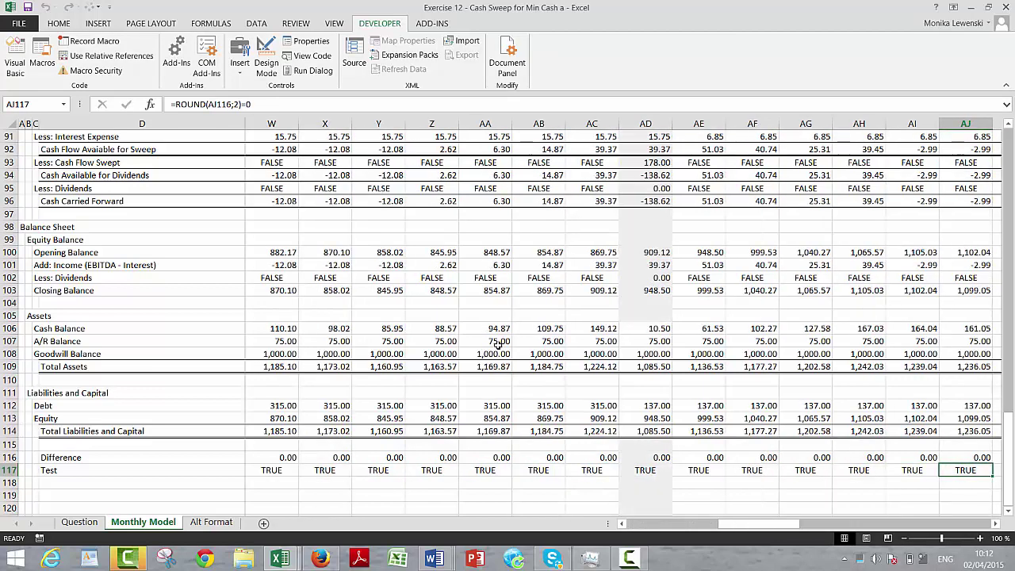
key("Right")
key("Right")
key("Right")
key("Right")
key("Right")
key("Right")
key("Right")
key("Right")
key("Right")
key("Right")
key("Right")
key("Right")
key("Right")
key("Right")
key("Right")
key("Right")
key("Right")
key("Right")
key("Right")
key("Right")
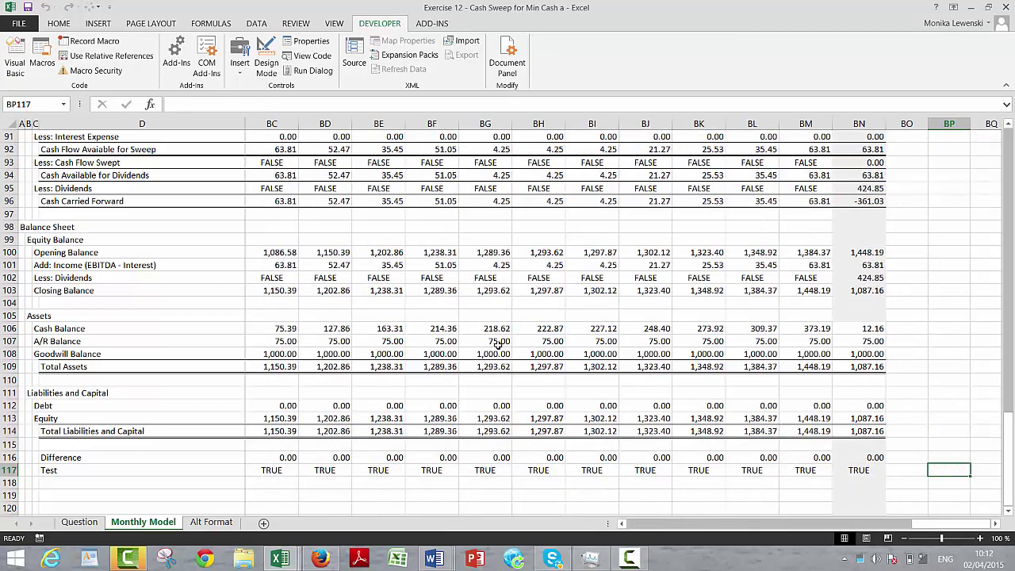
key("ctrl+Left")
key("ctrl+Left")
key("ctrl+Left")
key("ctrl+Left")
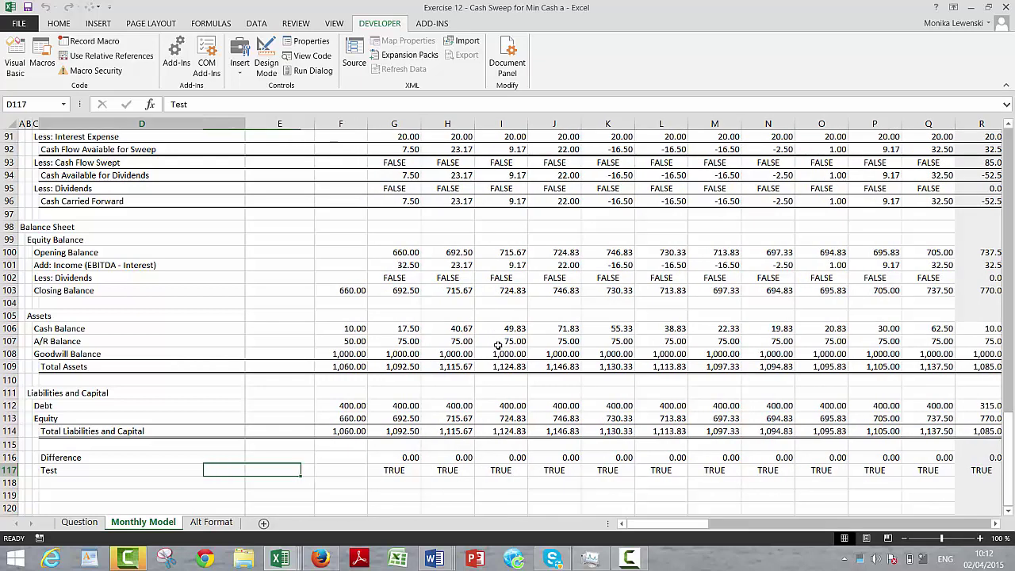
left_click(628, 559)
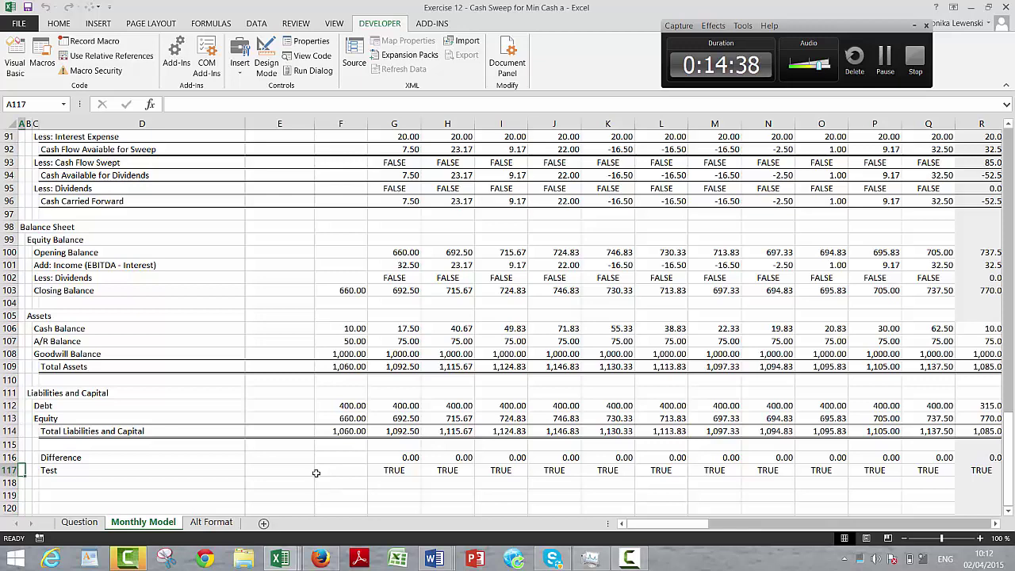
Enter =AND(G117:BN117) in E117 as an overall check of all the monthly balance sheet tests
left_click(270, 471)
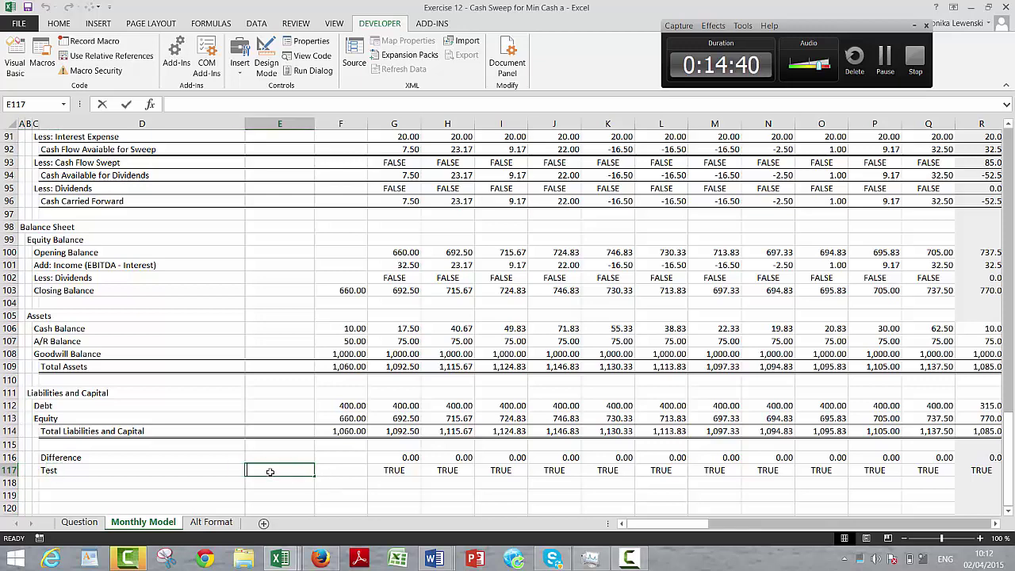
type("=and(")
key("Right")
key("Right")
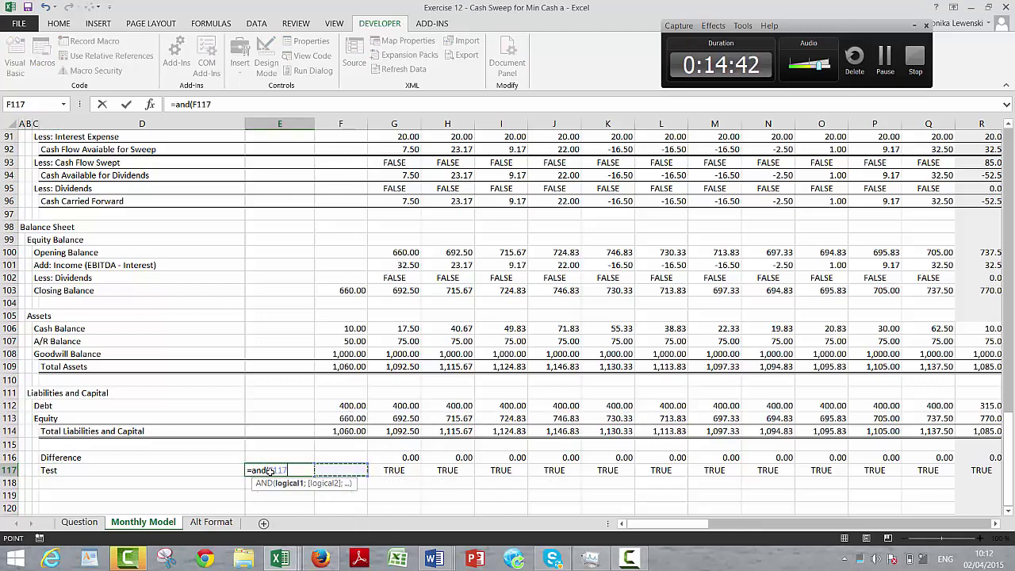
key("ctrl+shift+Right")
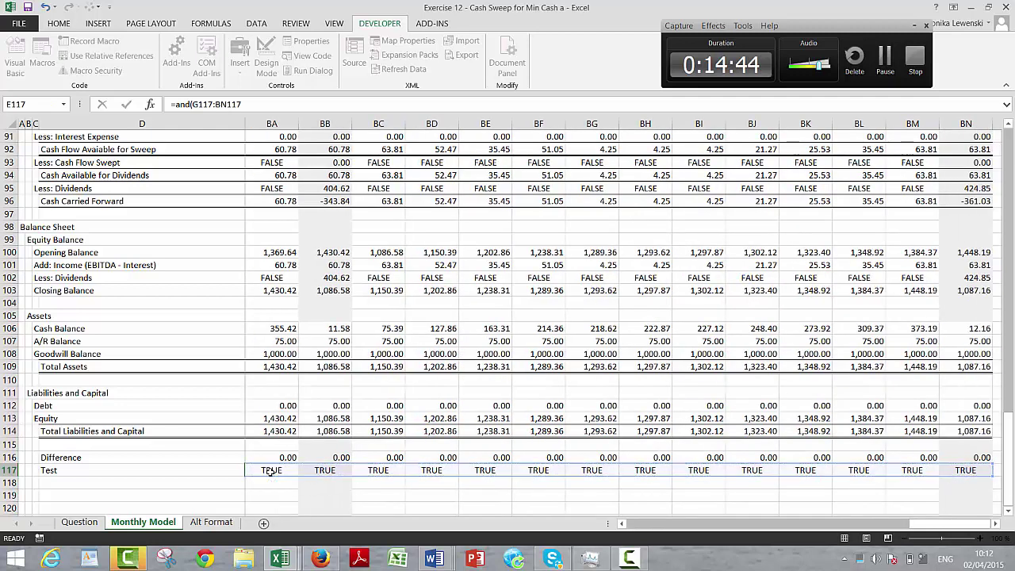
key("Return")
key("Home")
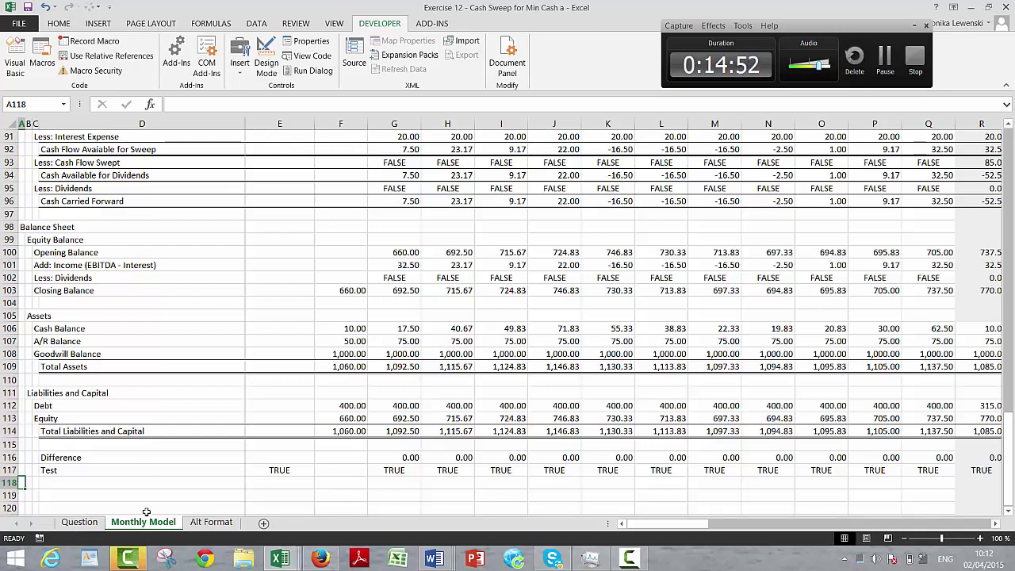
Insert a new worksheet before Monthly Model and name it Summary
key("shift+F11")
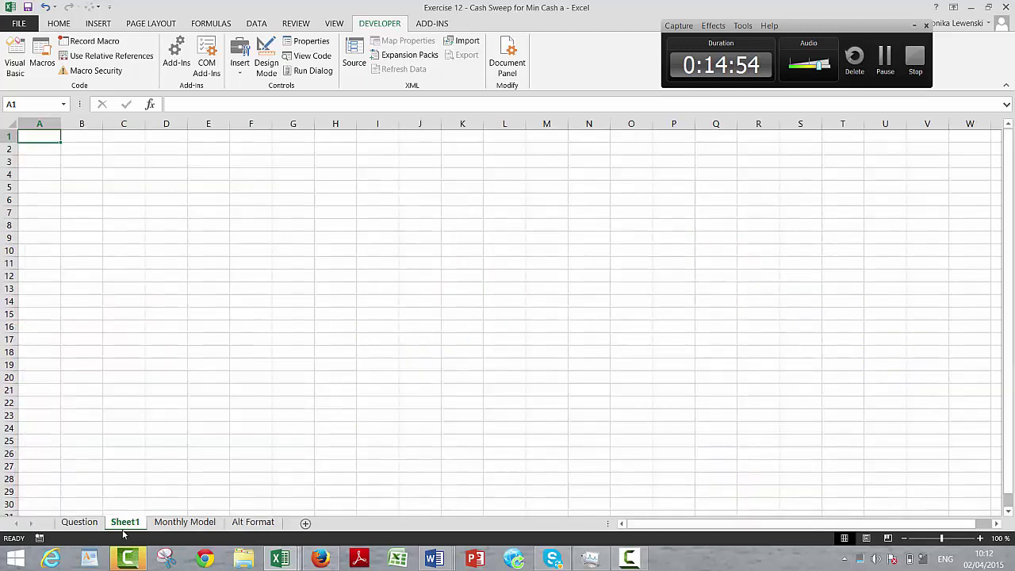
double_click(126, 522)
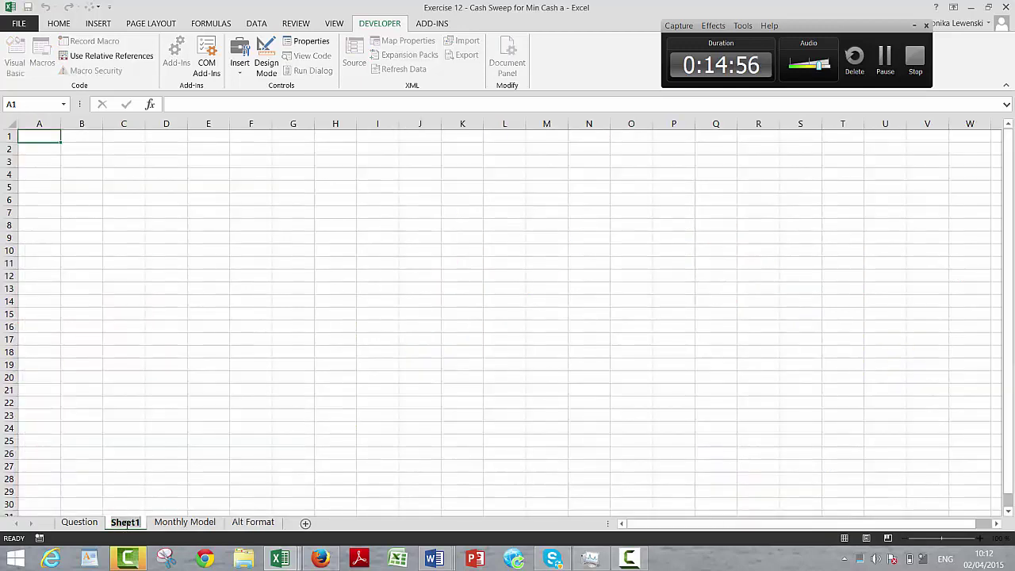
key("BackSpace")
type("Summary")
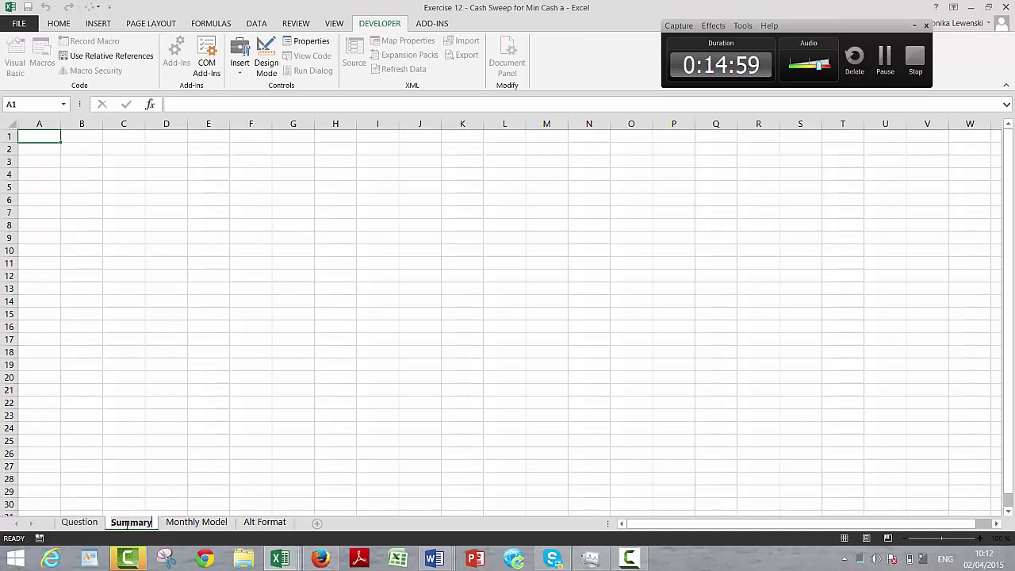
key("Return")
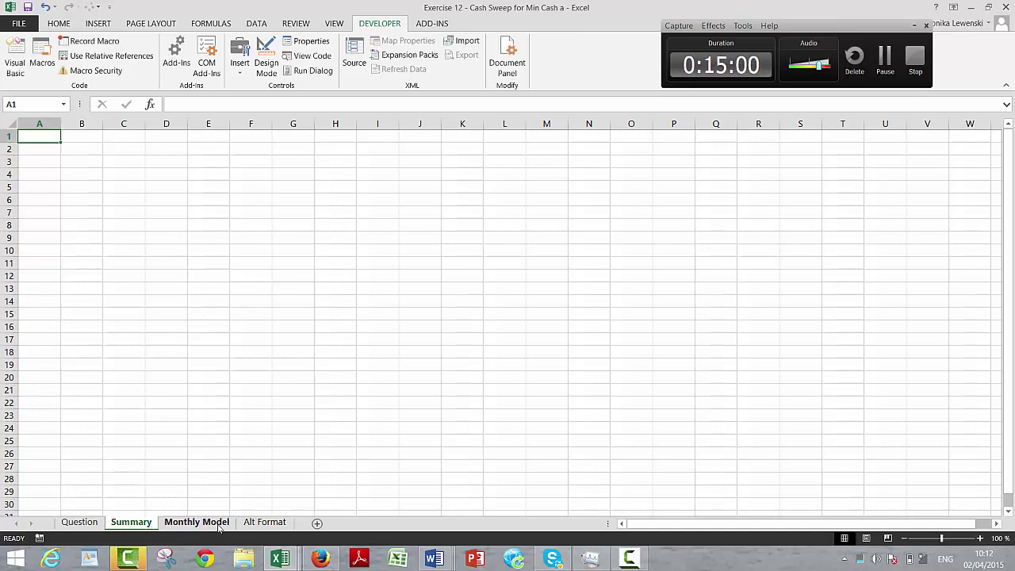
On the Alt Format sheet, collapse the monthly column groups to leave only the annual columns for 2015 to 2019
left_click(244, 526)
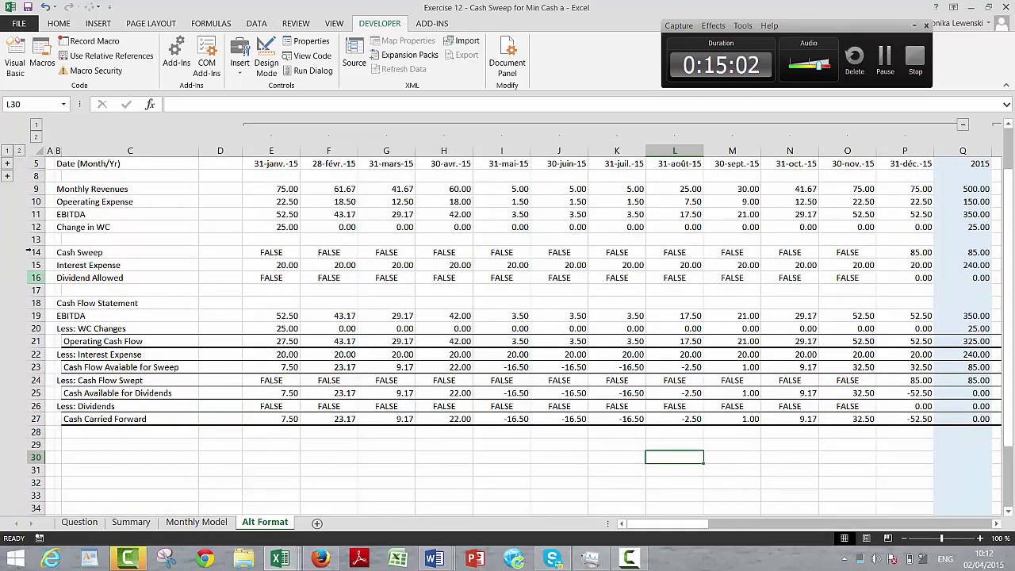
left_click(169, 271)
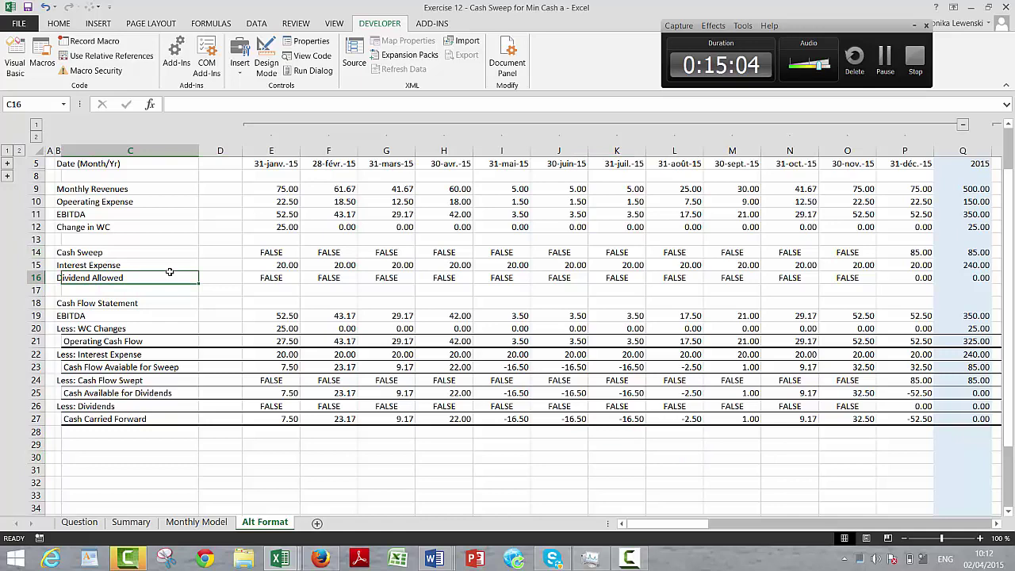
left_click(36, 126)
Examine the annual figures on Alt Format from Dividend Allowed down through the Cash Flow Statement to Cash Available for Dividends
key("Down")
key("Down")
key("Down")
key("Down")
key("Down")
key("Down")
key("Down")
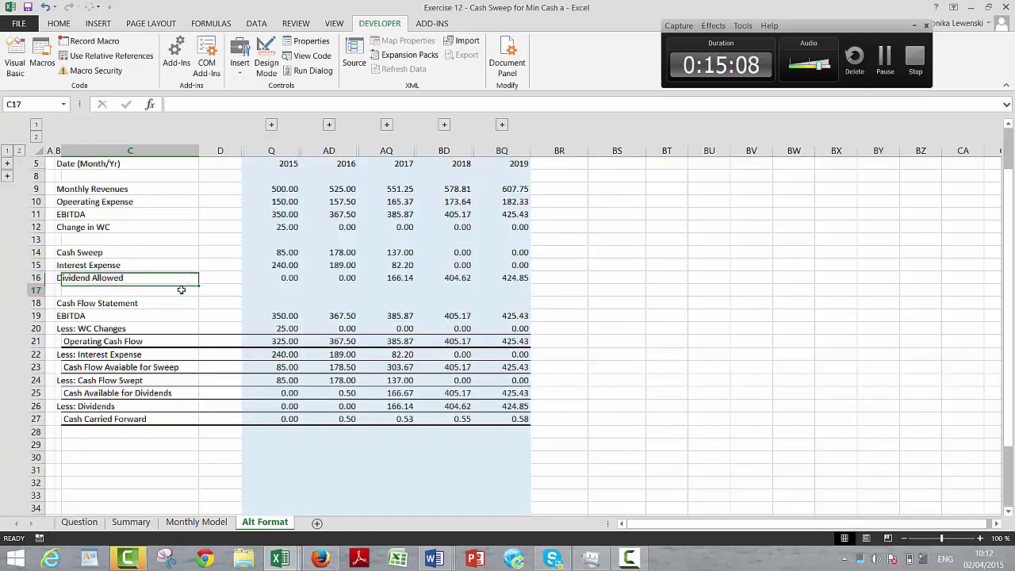
key("Down")
key("Down")
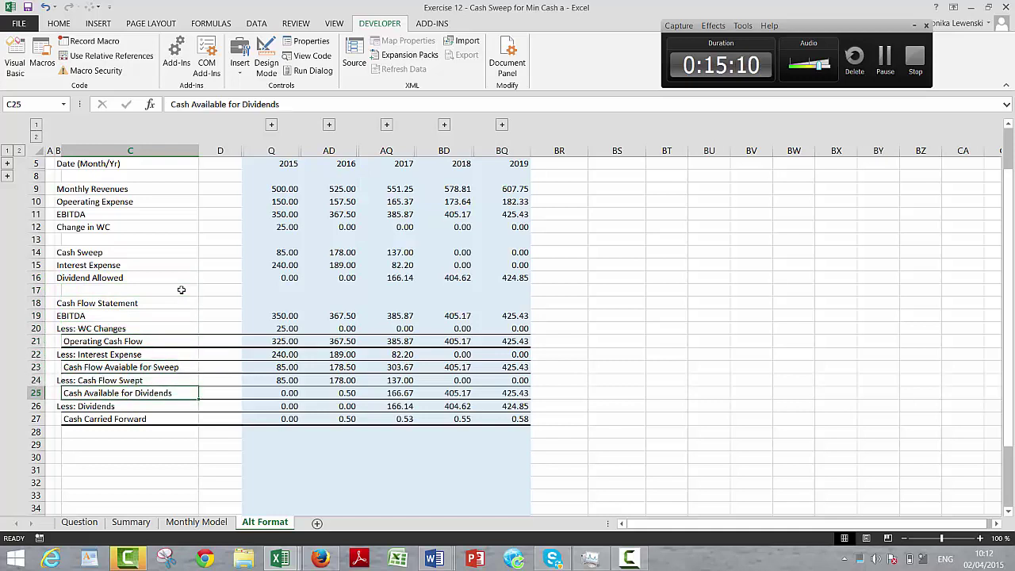
Chart rows 23 to 27 of Alt Format, from Cash Flow Avaiable for Sweep to Cash Carried Forward (B23:BQ27), on a new chart sheet
key("Up")
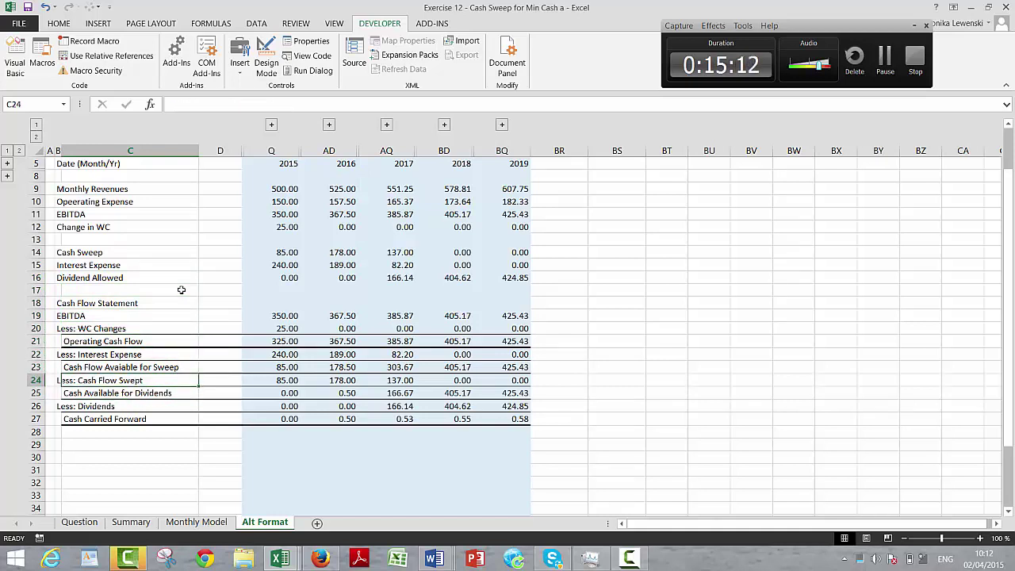
key("Up")
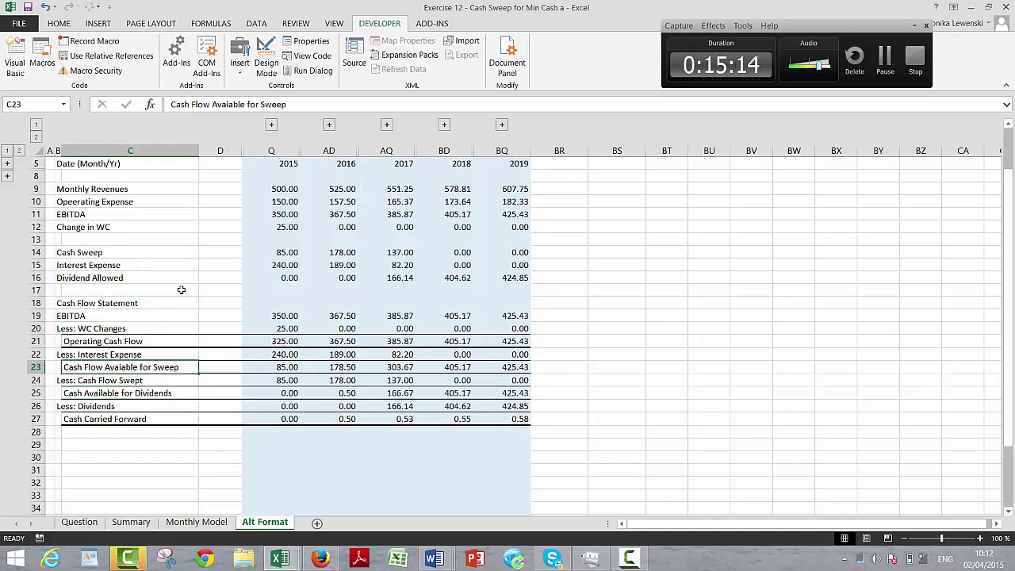
key("Left")
key("shift+Right")
key("shift+Right")
key("shift+Right")
key("shift+Right")
key("shift+Right")
key("shift+Right")
key("shift+Right")
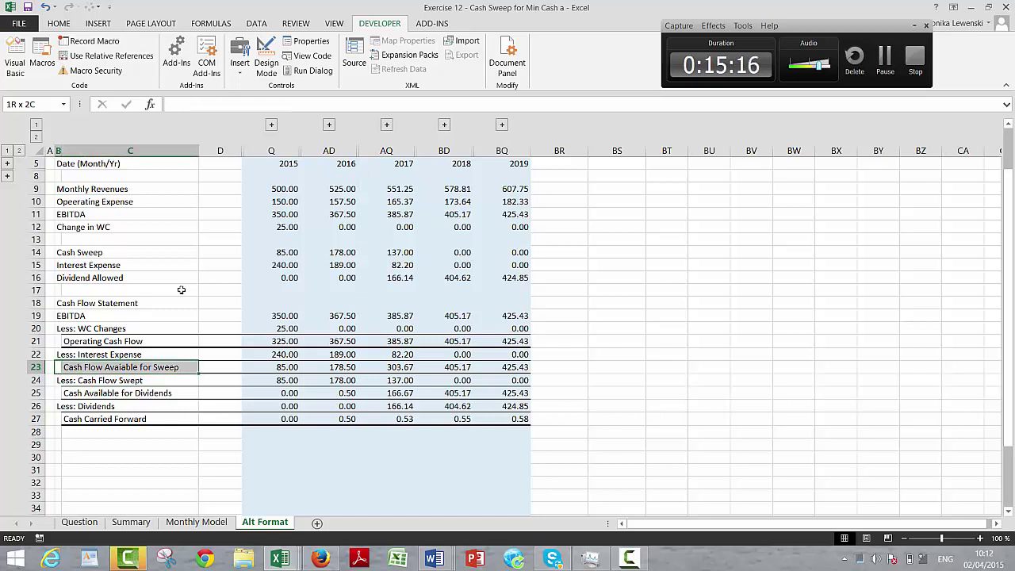
key("shift+Down")
key("shift+Down")
key("shift+Down")
key("shift+Down")
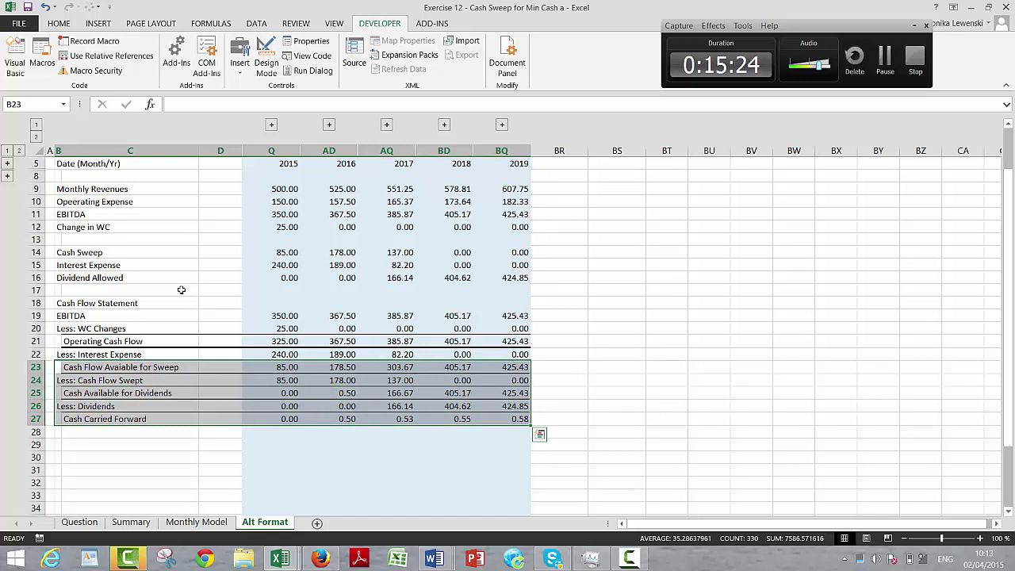
key("F11")
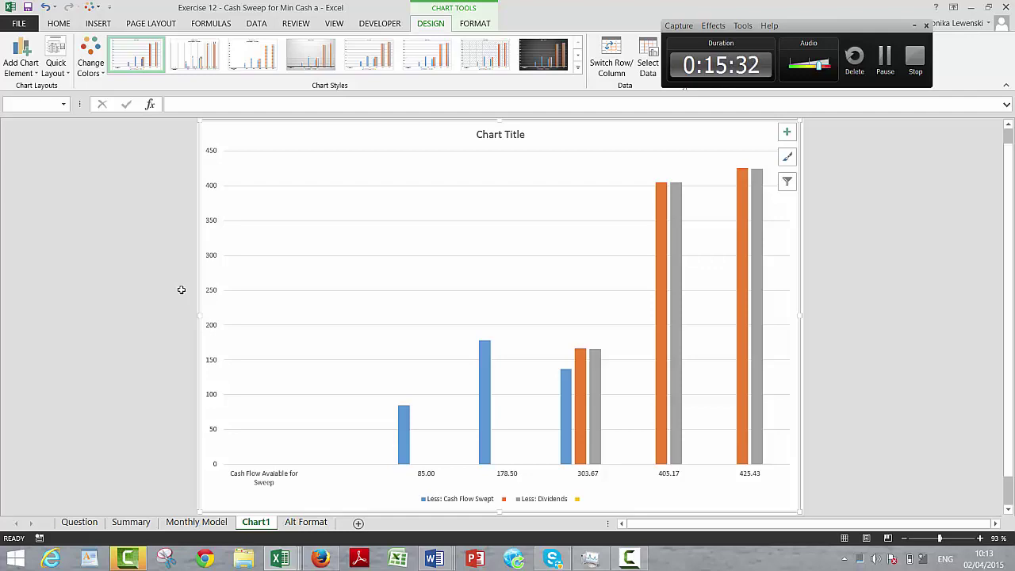
Delete the newly created chart sheet
key("alt+e")
key("l")
key("Return")
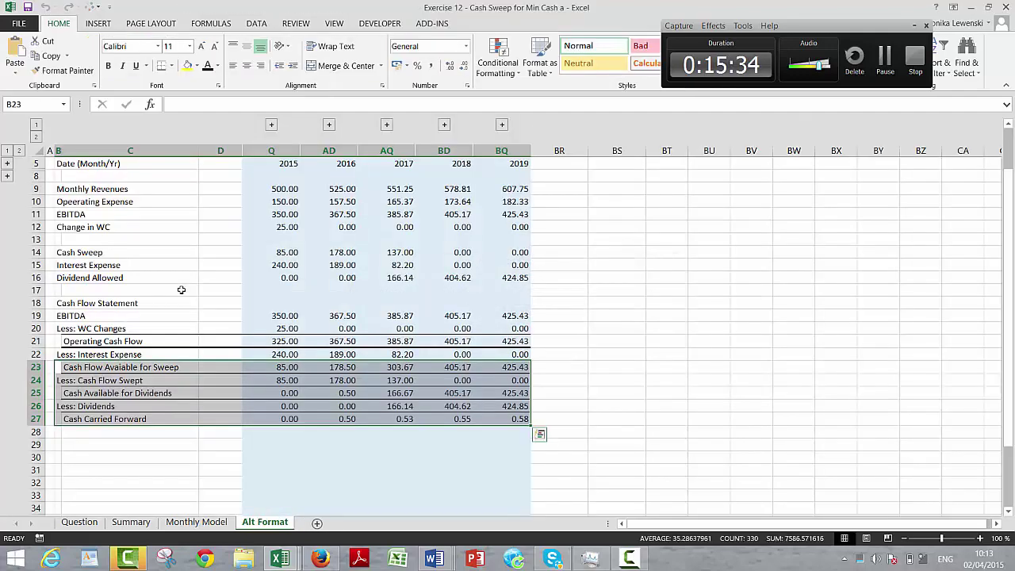
Enter the label Cash Flow in B30, below the cash flow statement on Alt Format
key("Left")
key("Down")
key("Down")
key("Down")
key("Down")
key("Down")
key("Down")
key("Down")
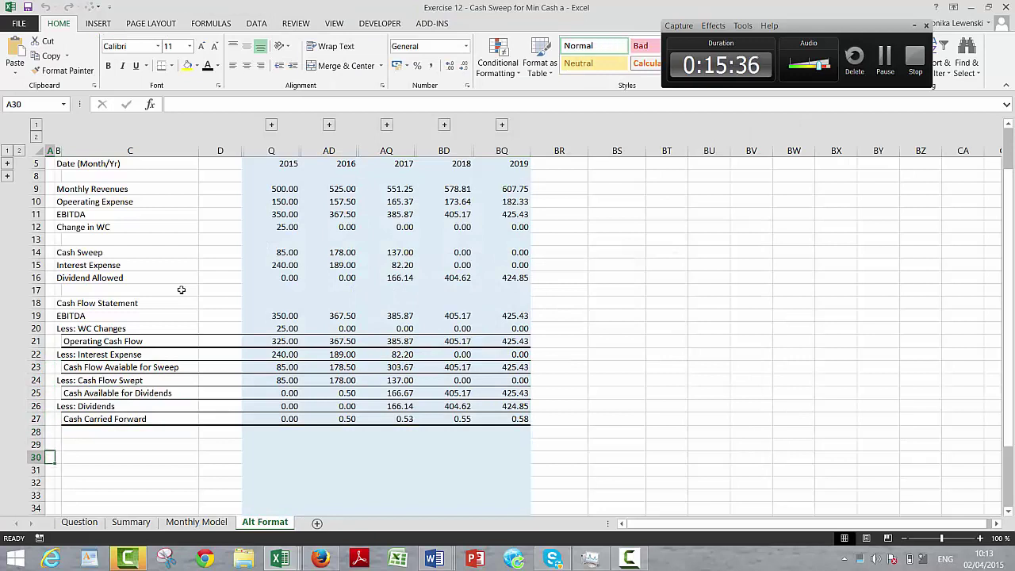
key("Right")
type("Cas")
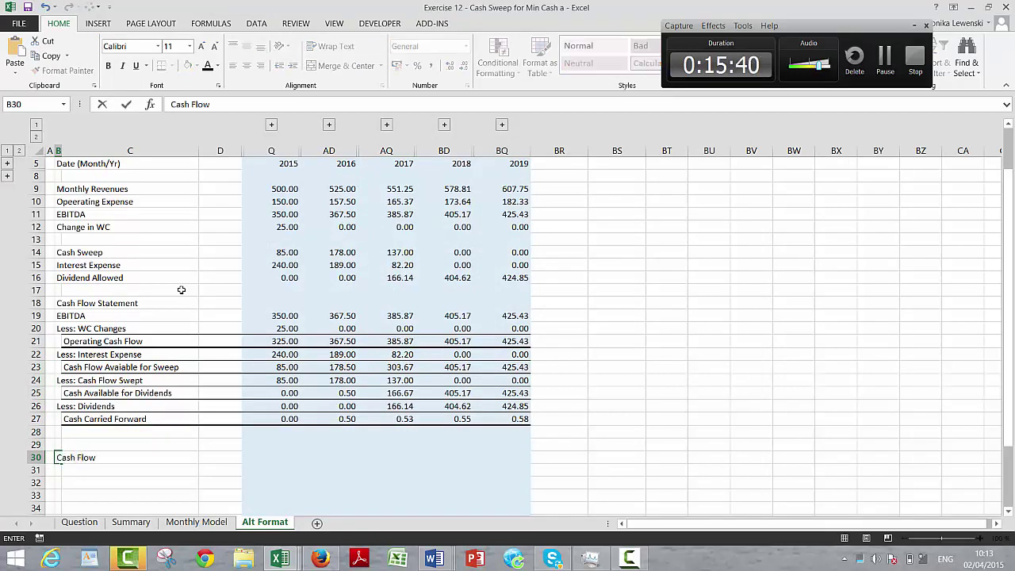
key("Return")
Link Q29 to the year in Q5 with =Q5 and apply the General number format
key("Up")
key("Up")
key("Right")
key("Right")
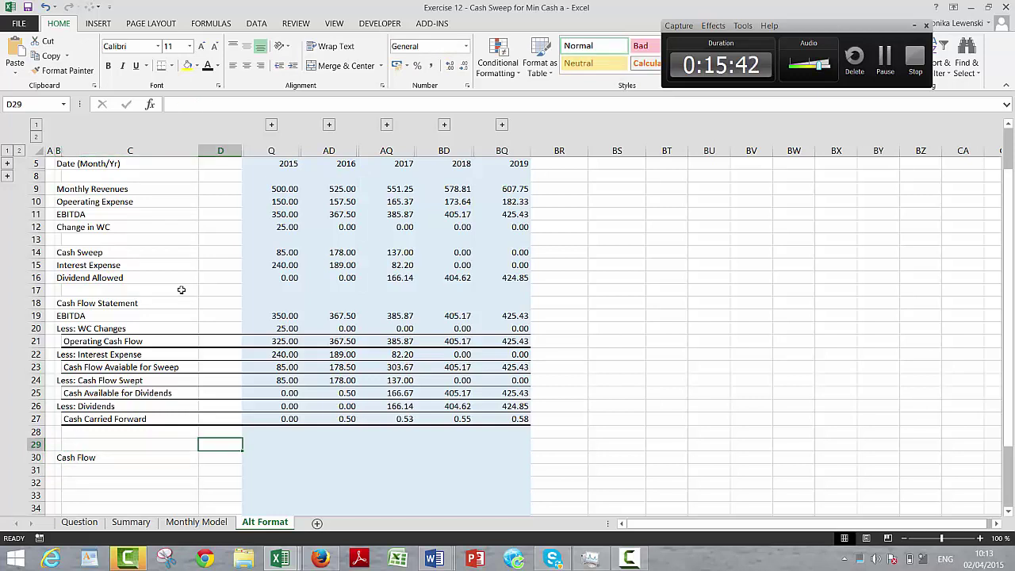
key("Right")
type("=")
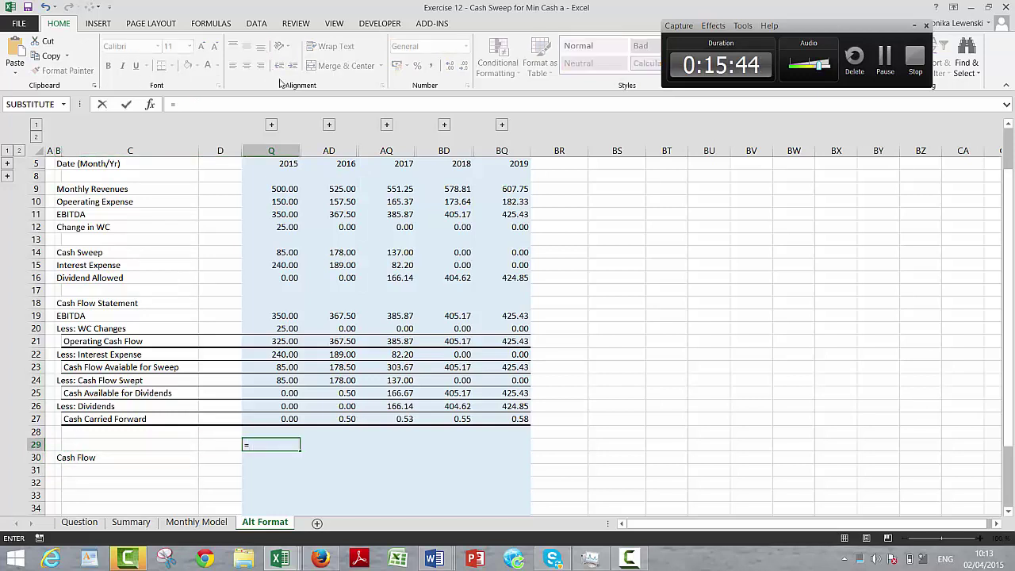
left_click(278, 165)
key("Return")
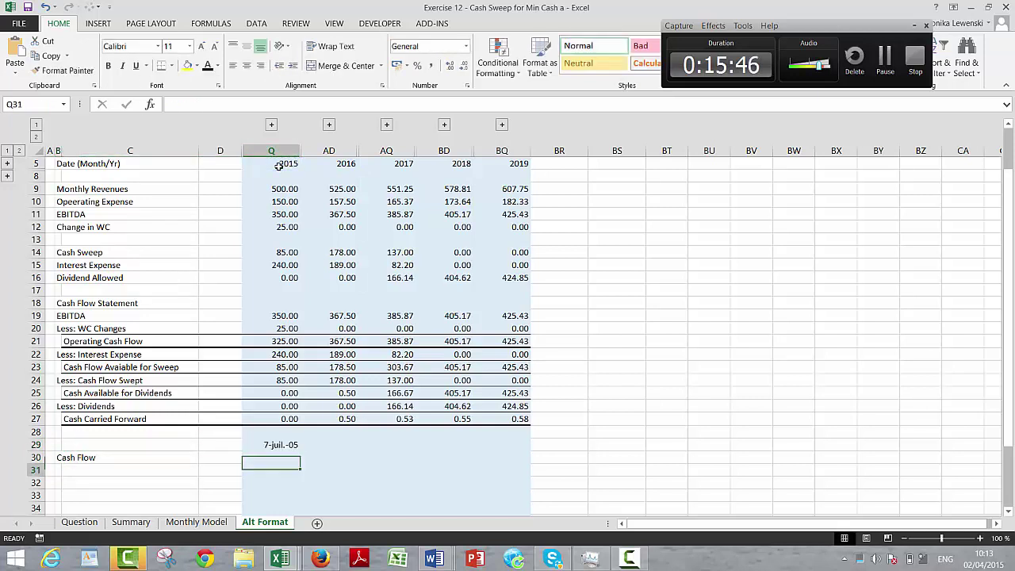
key("Up")
key("ctrl+shift+asciitilde")
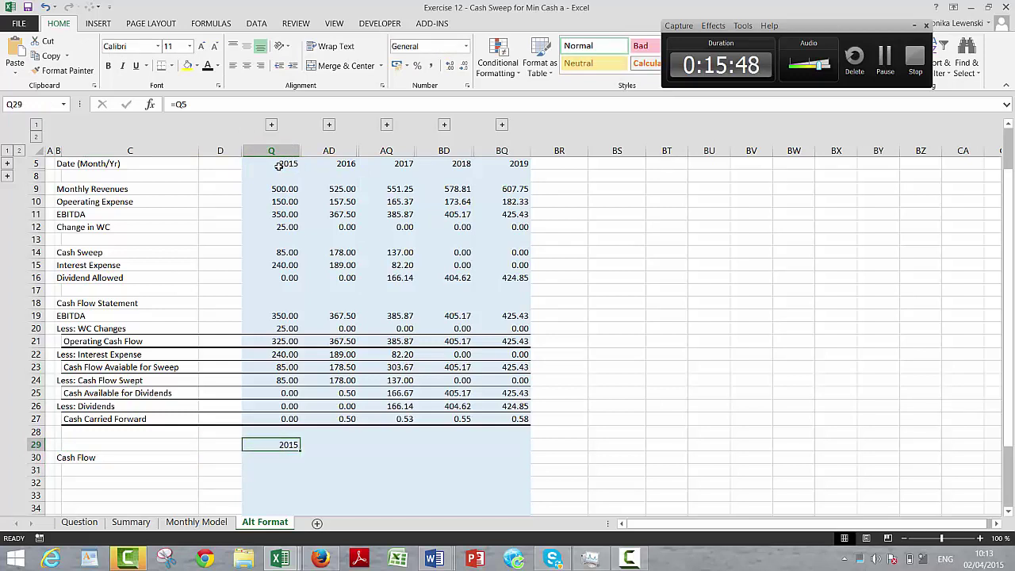
Fill the year link in Q29 across the annual columns through BQ29
key("shift+Right")
key("shift+Right")
key("shift+Right")
key("shift+Right")
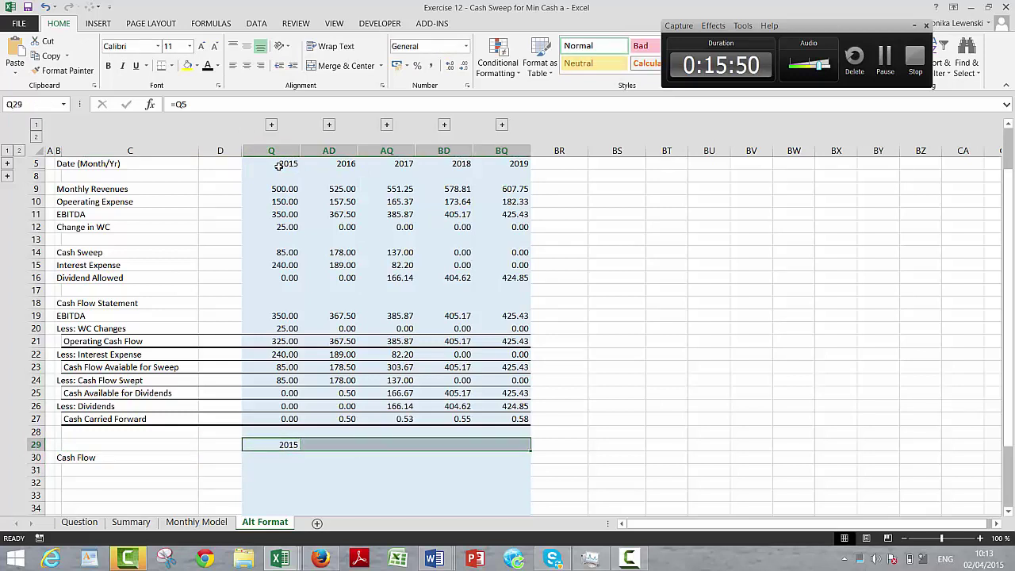
key("ctrl+r")
Link the 2015 Cash Flow in Q30 to Operating Cash Flow with =Q21
key("Down")
key("Left")
key("Left")
type("Cash Flow")
key("ctrl+Return")
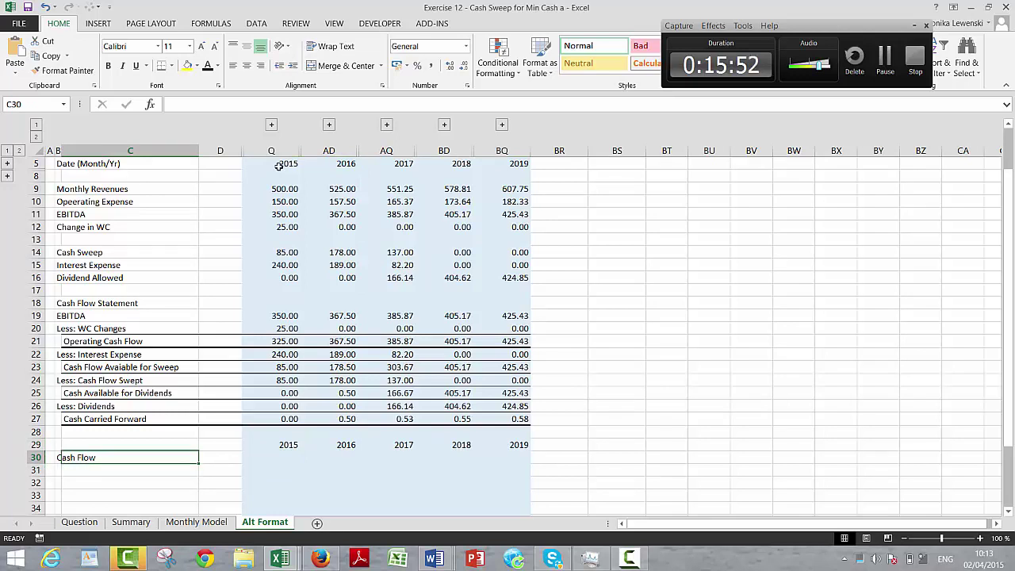
key("Right")
key("Right")
type("=")
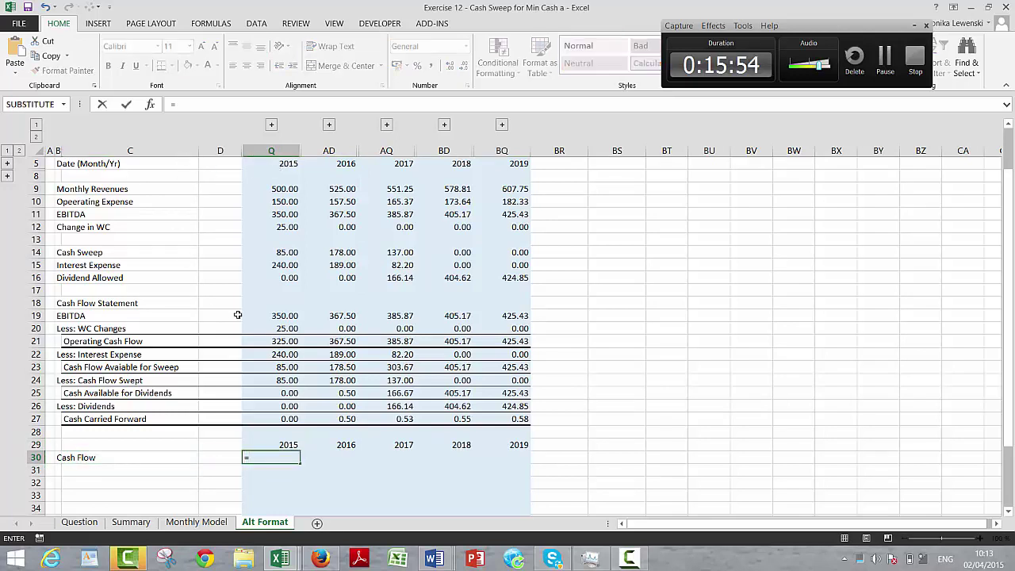
left_click(286, 343)
key("Return")
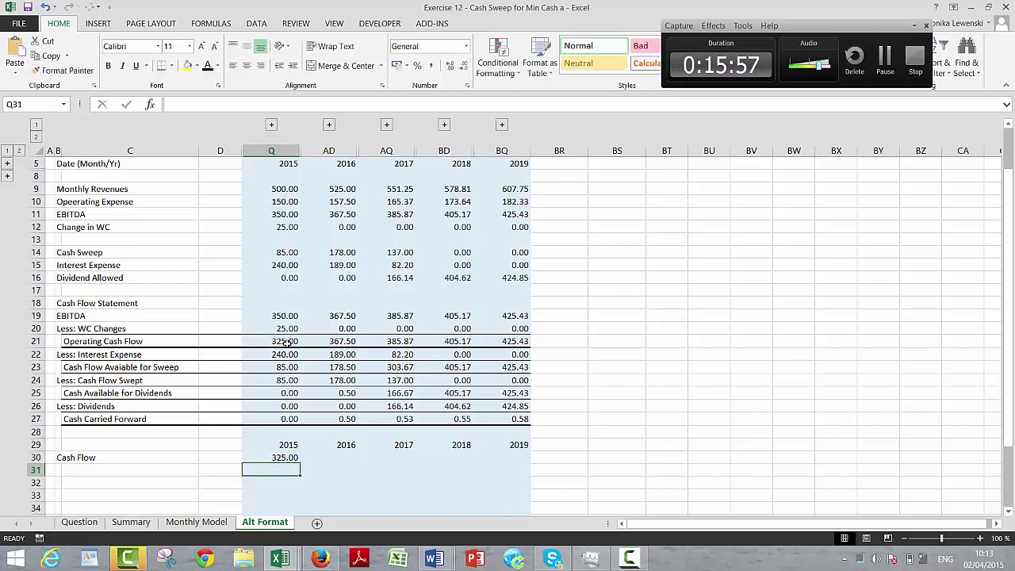
Label B31 Interest, B32 Repaymment of Debt and B33 Dividends under the Cash Flow label
key("Left")
type("Interest")
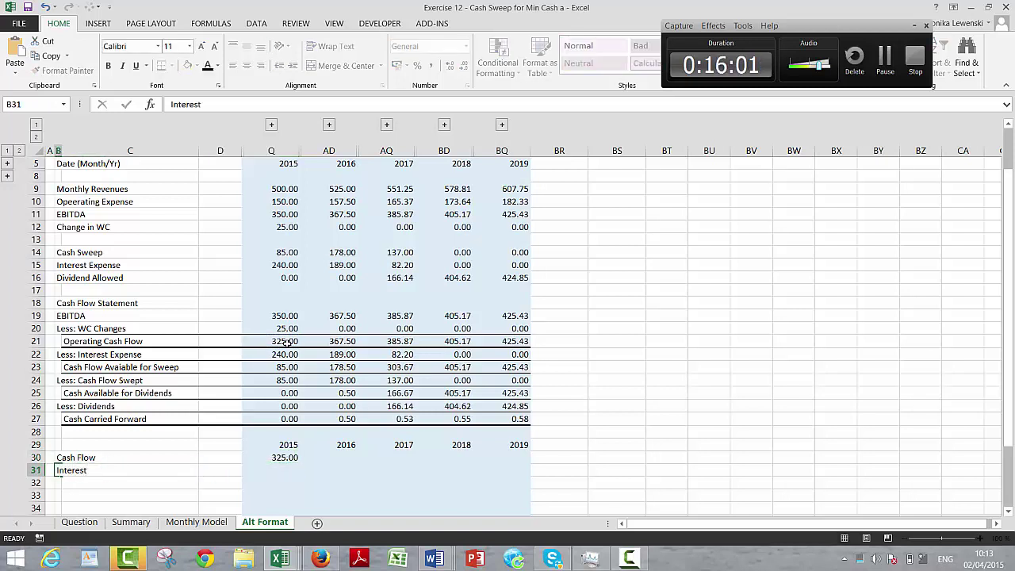
key("Return")
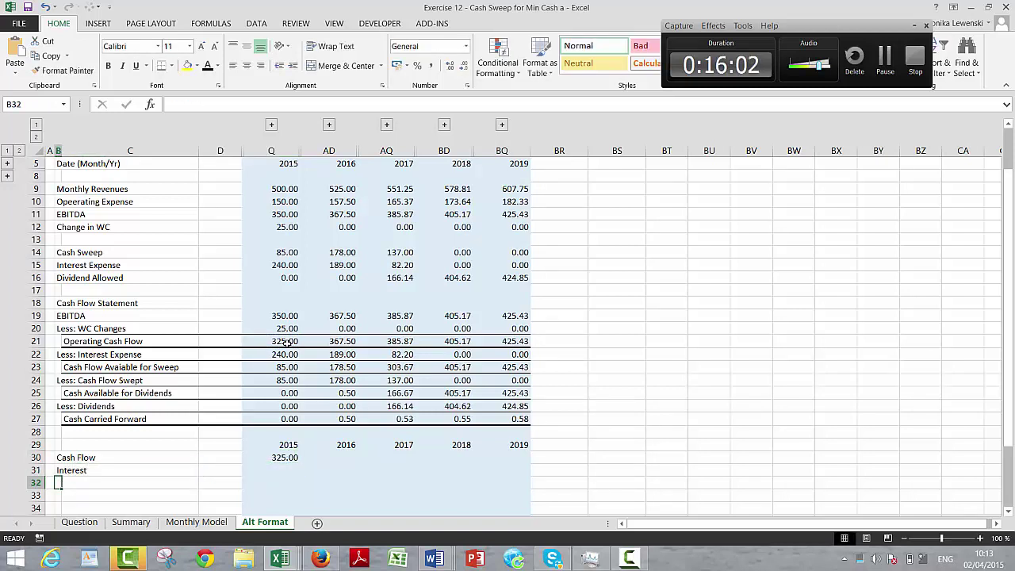
type("Rea")
key("BackSpace")
type("p")
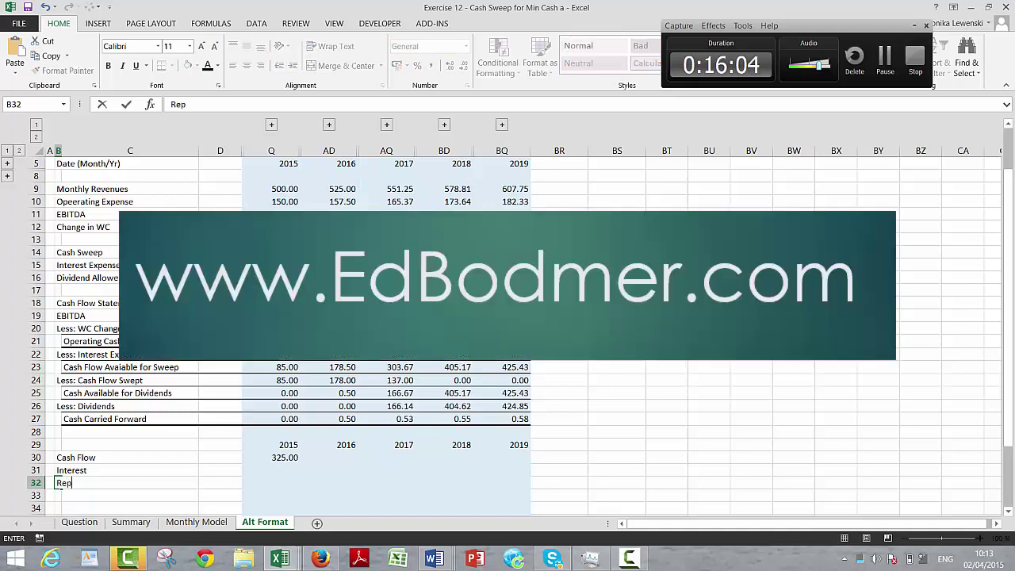
type("ayme")
type("men")
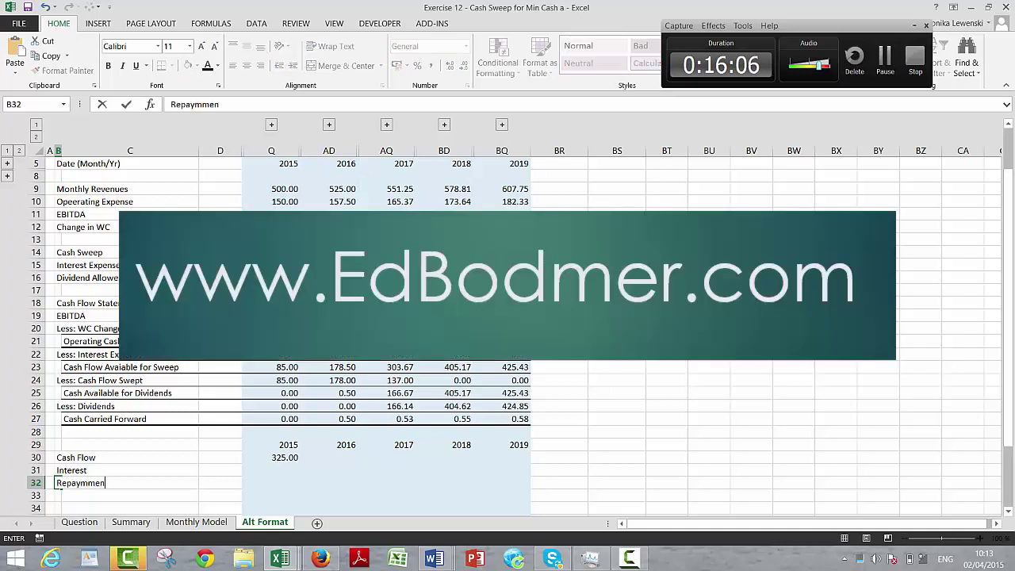
key("Return")
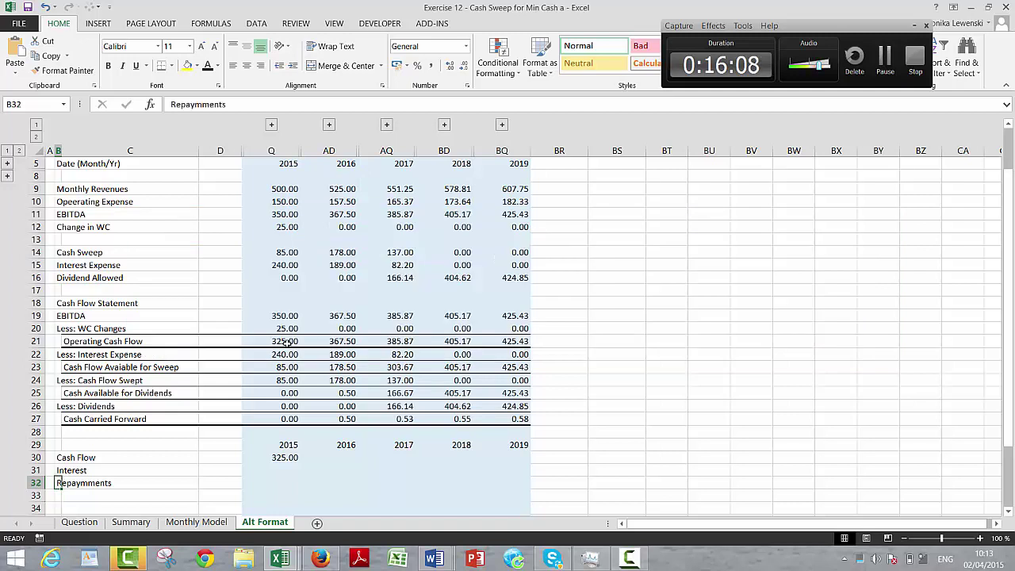
key("F2")
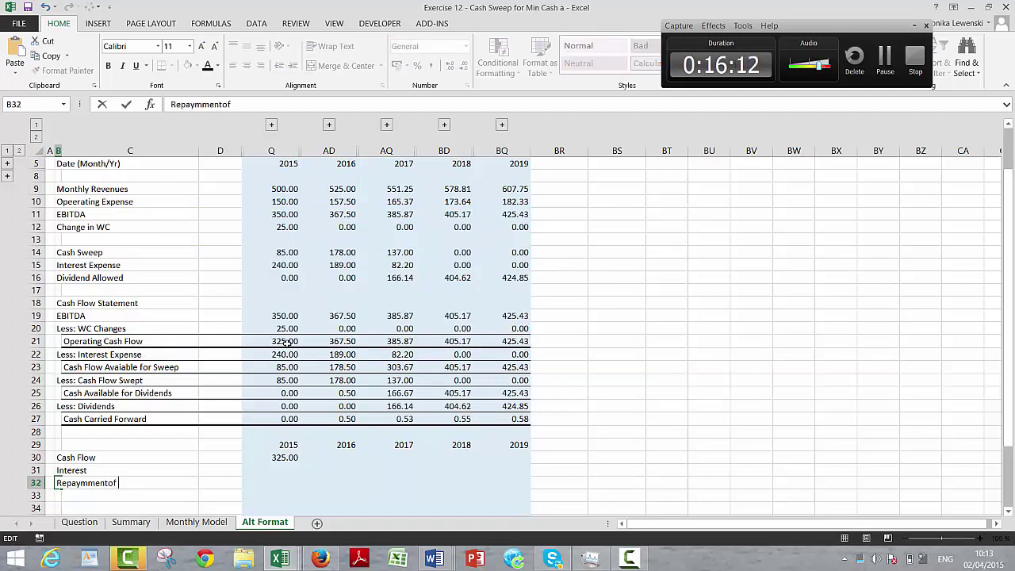
type("of Debt")
key("Return")
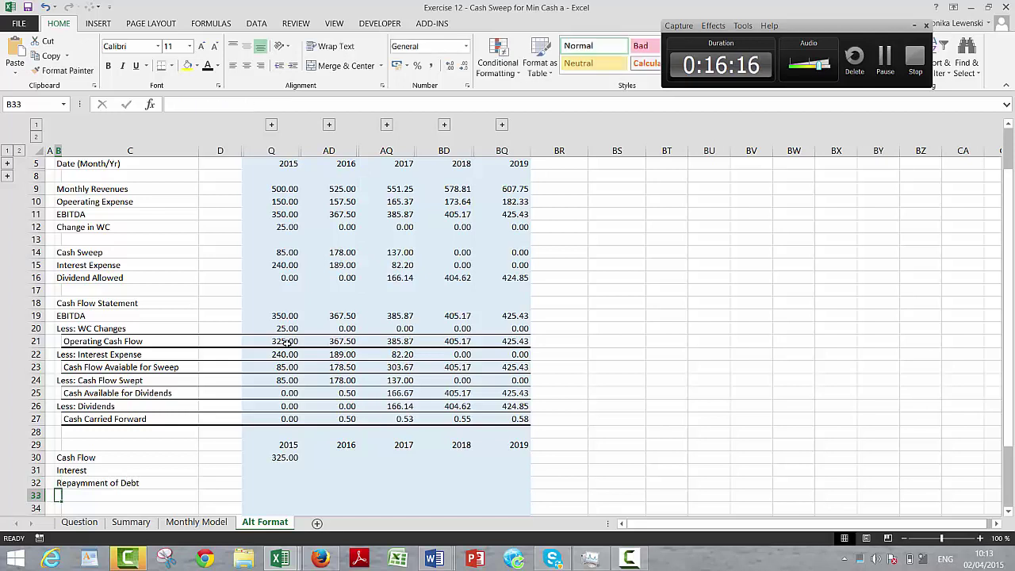
type("Dividends")
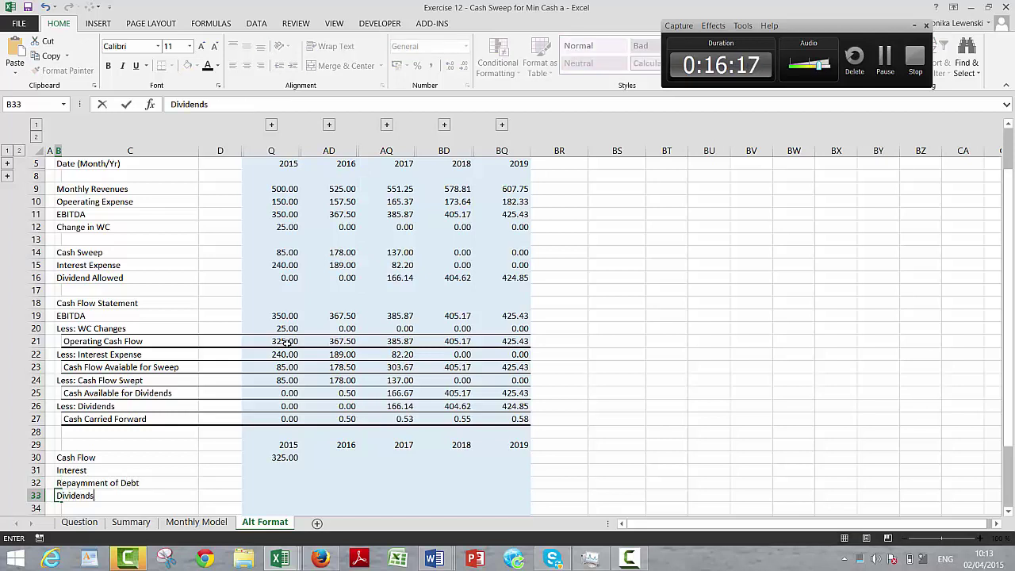
key("Return")
Link the 2015 Interest in Q31 to Less: Cash Flow Swept with =Q24
key("Up")
key("Up")
key("Up")
key("Up")
key("Right")
key("Right")
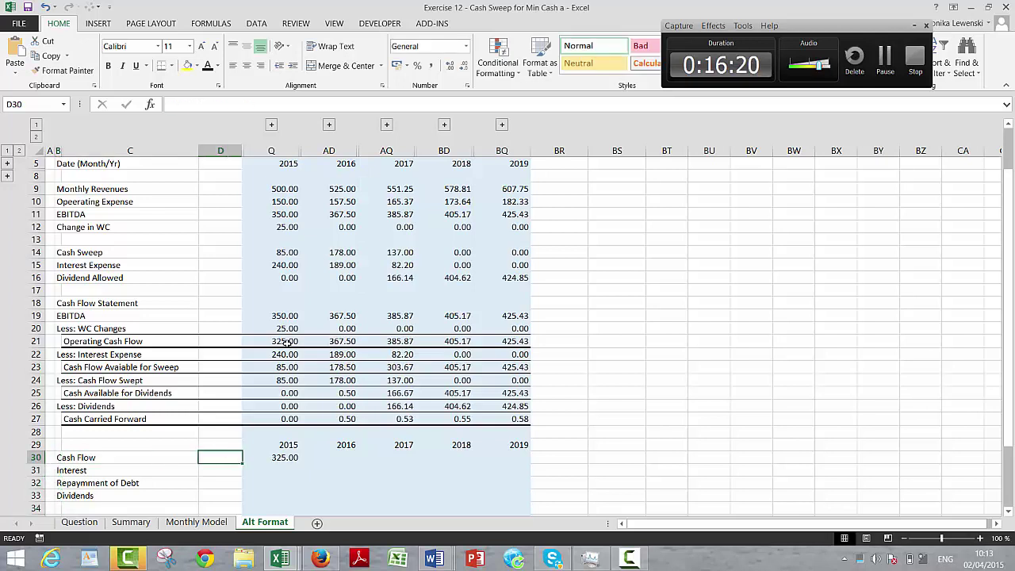
key("Down")
key("Right")
type("=")
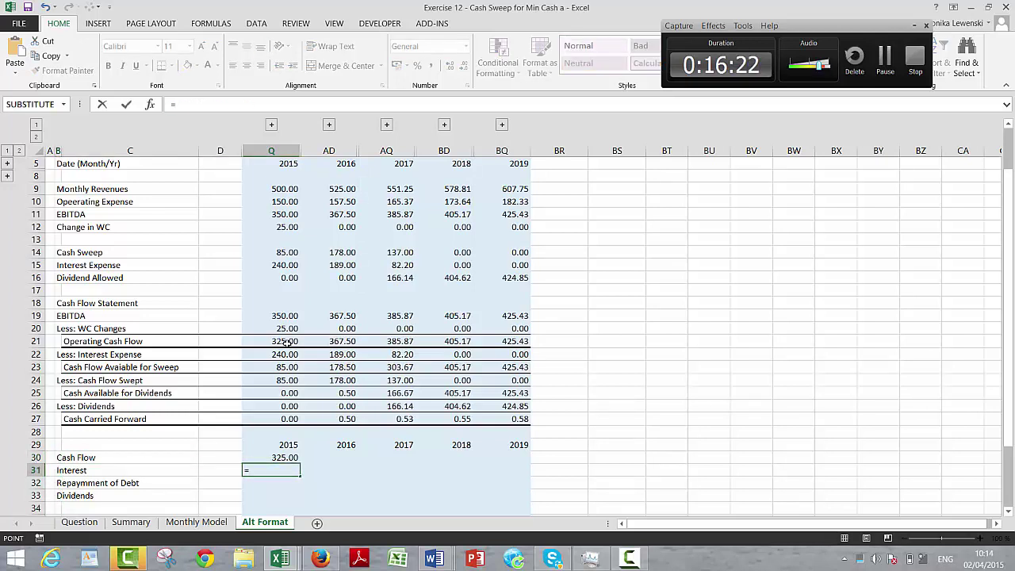
key("Up")
key("Up")
key("Up")
key("Up")
key("Up")
key("Up")
key("Up")
key("Down")
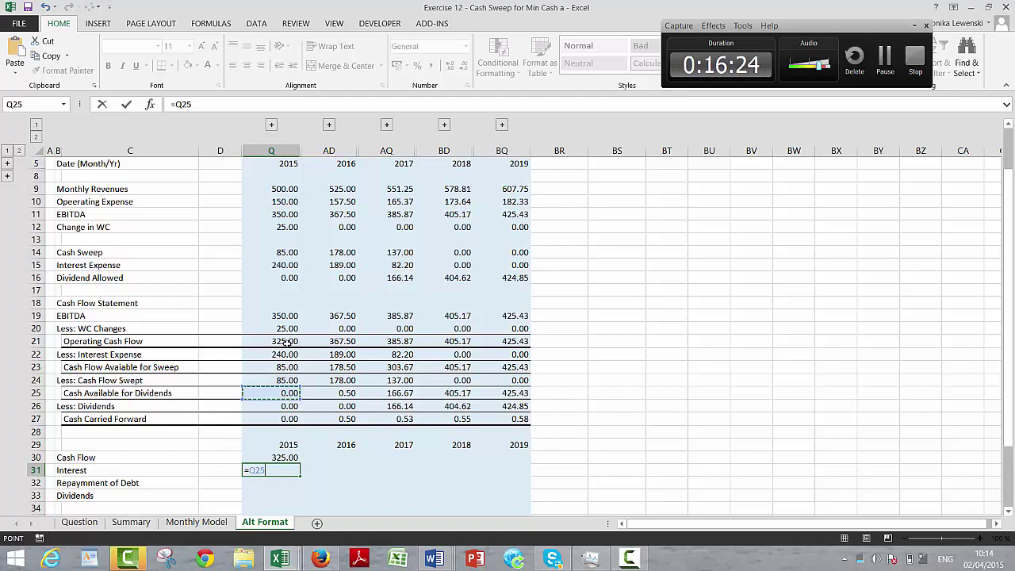
key("Up")
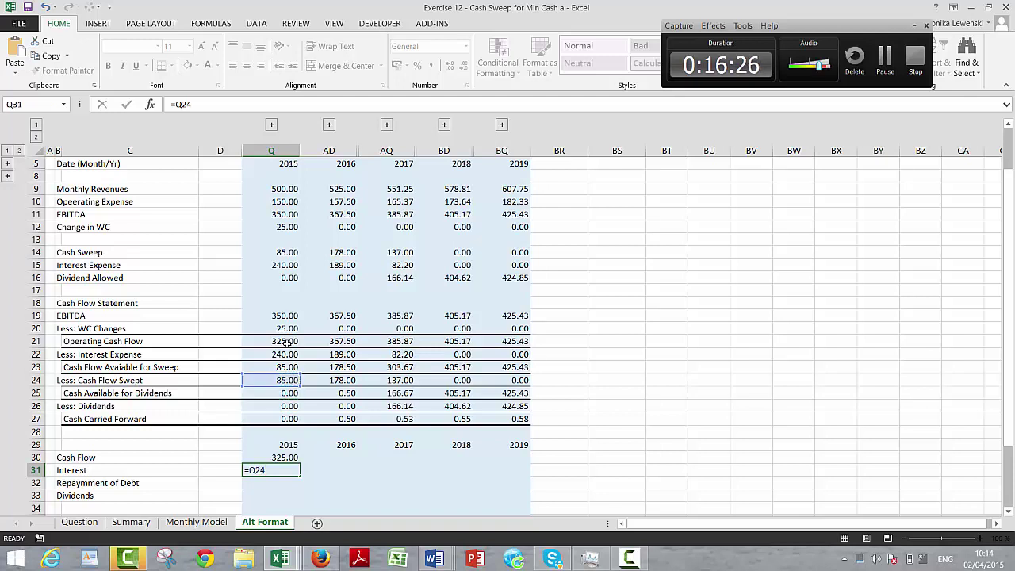
key("Return")
type("=")
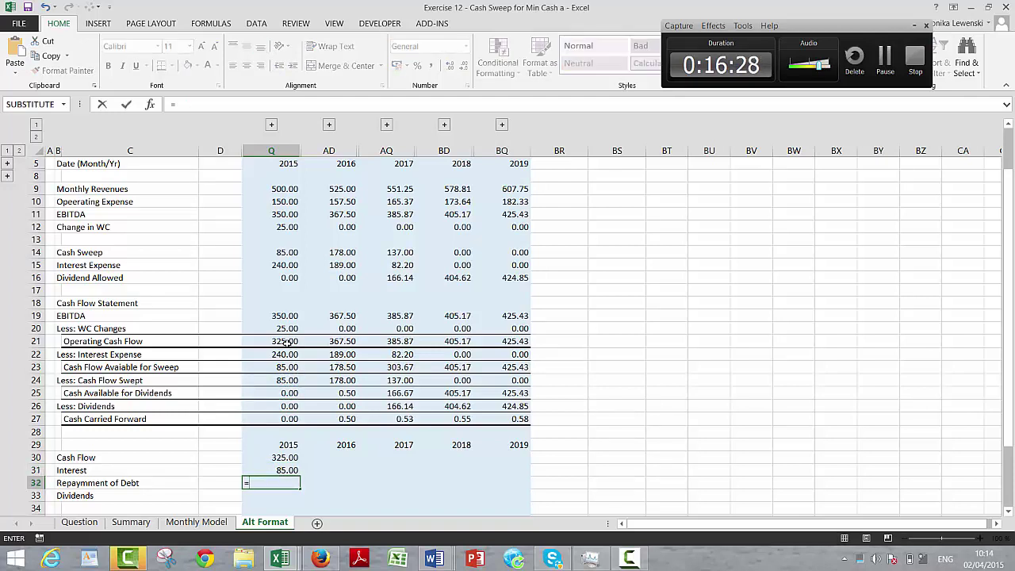
key("Escape")
Link the 2015 Interest in Q31 to Less: Interest Expense with =Q22
key("Up")
type("=")
key("Up")
key("Up")
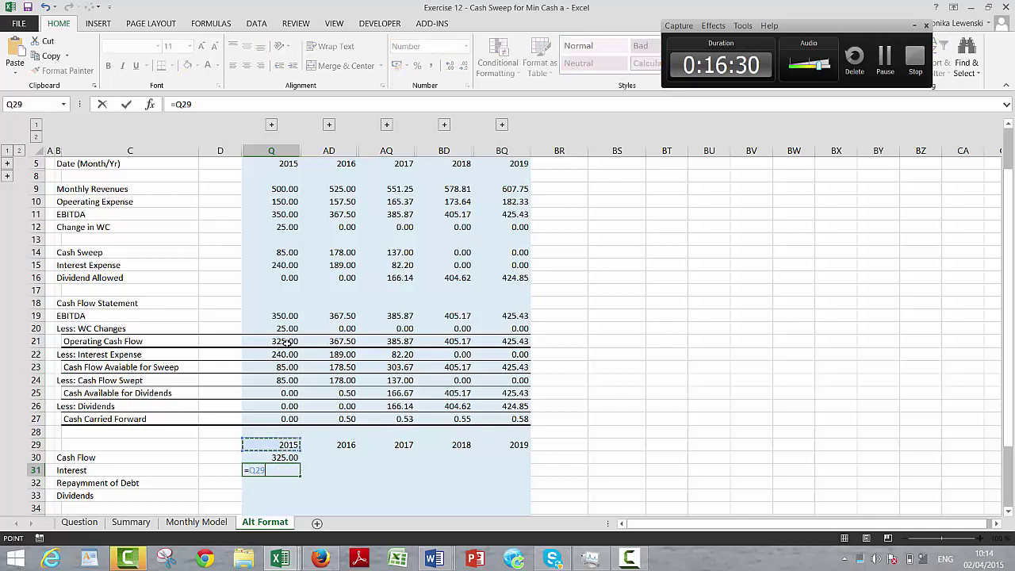
key("Up")
key("Up")
key("Up")
key("Up")
key("Up")
key("Up")
key("Up")
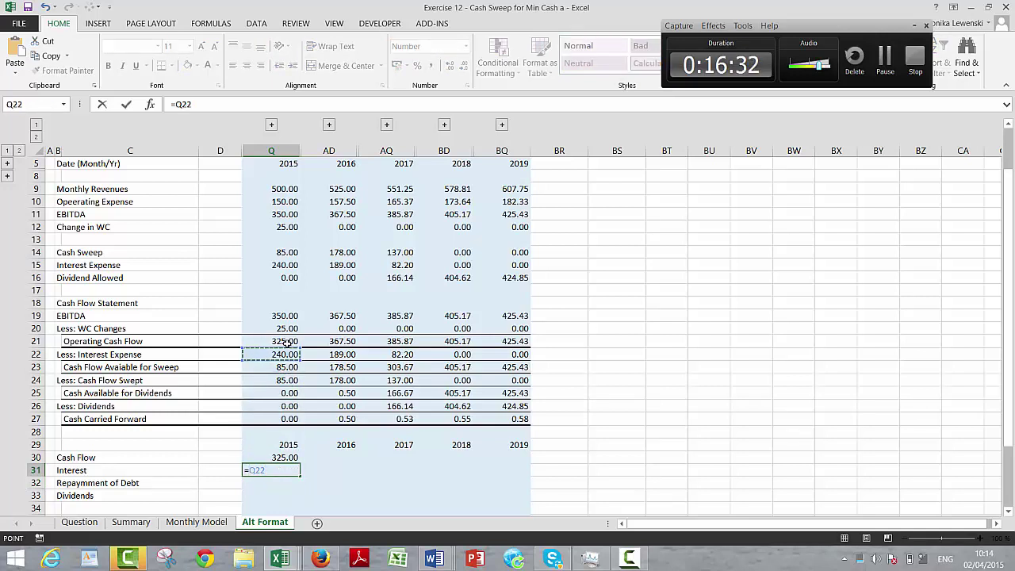
key("Return")
Link the 2015 debt repayment in Q32 to Less: Cash Flow Swept with =Q24
type("=")
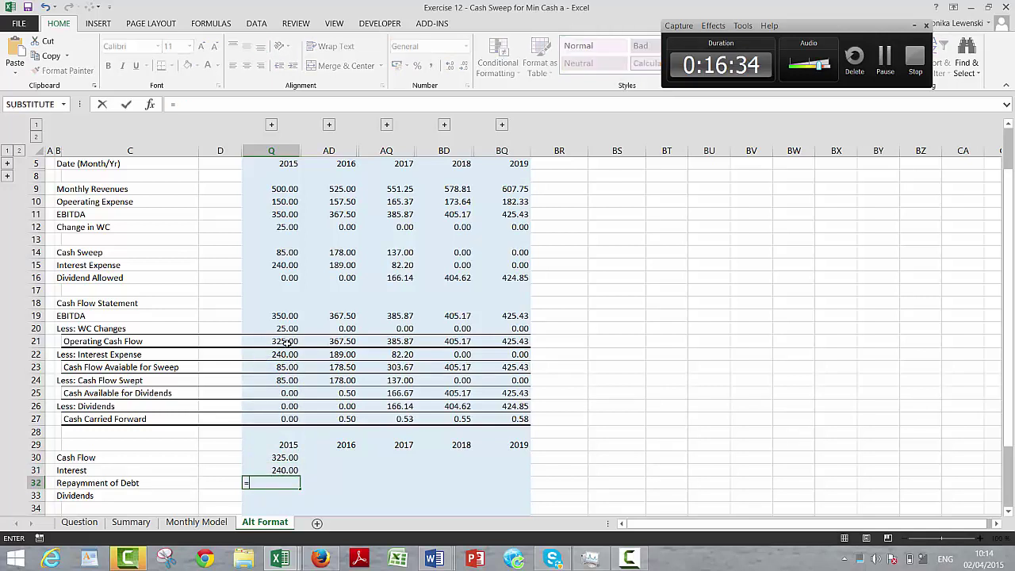
key("Up")
key("Up")
key("Up")
key("Up")
key("Up")
key("Up")
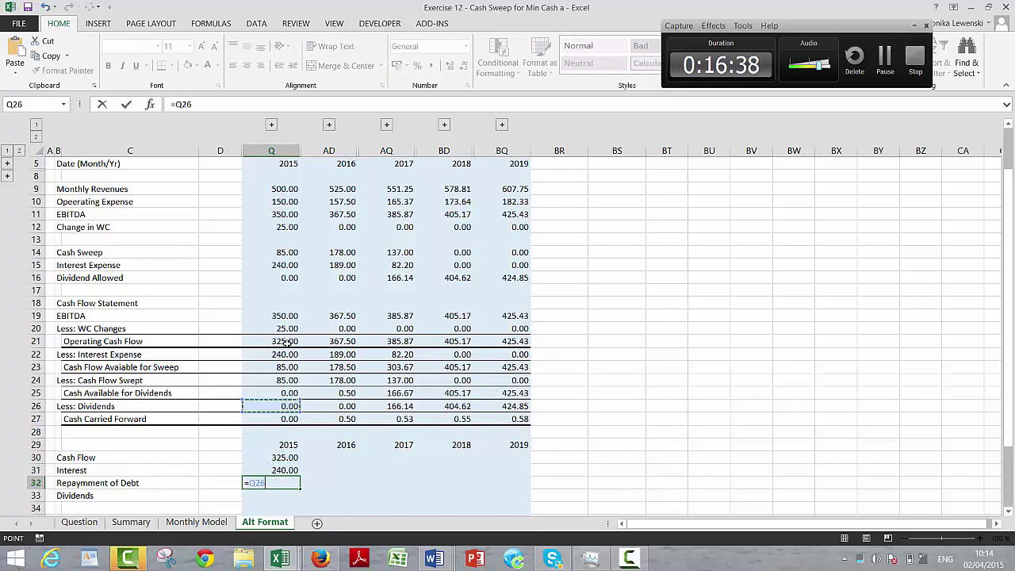
key("Up")
key("Up")
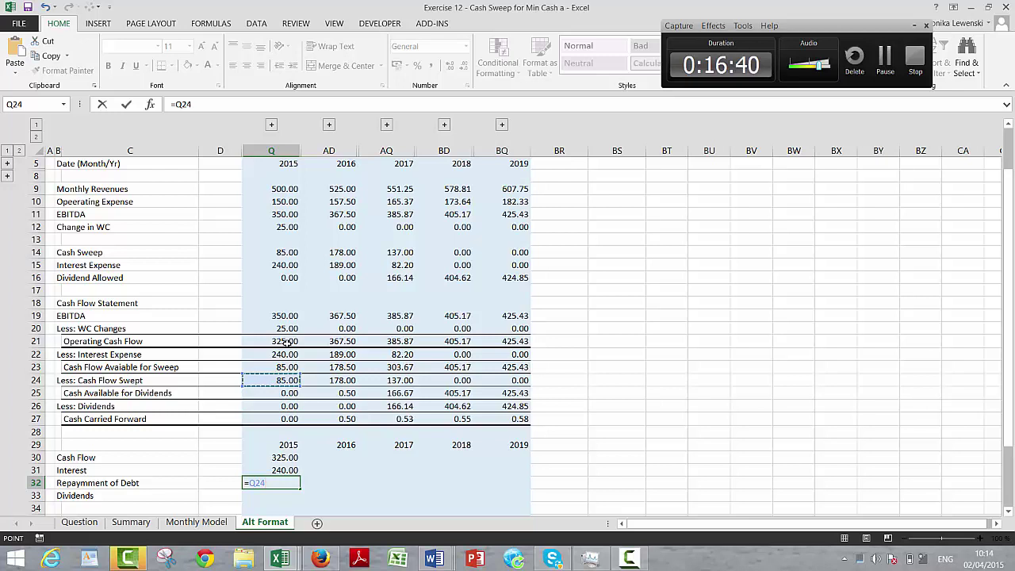
key("Return")
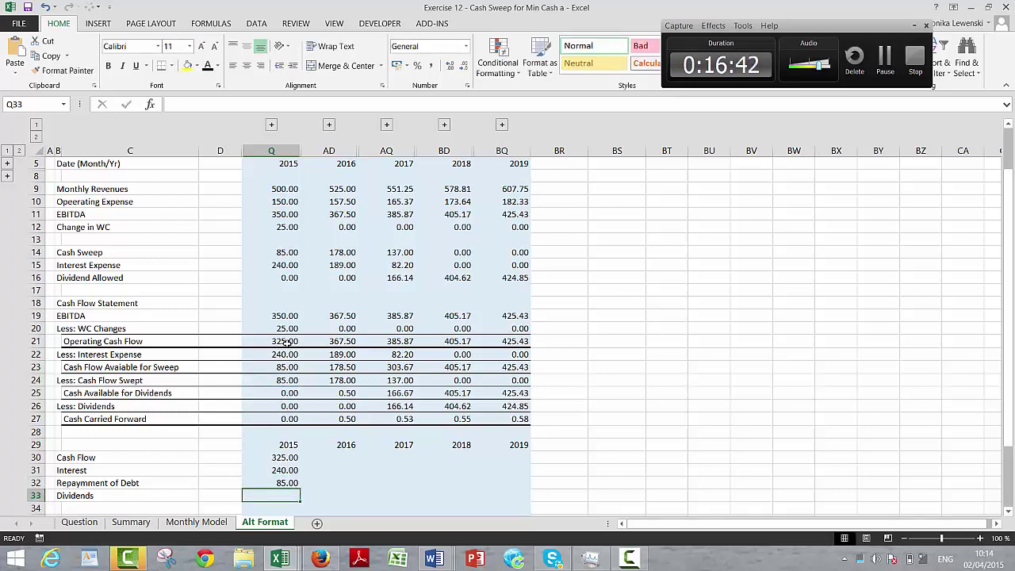
Link the 2015 Dividends in Q33 to Less: Dividends with =Q26
type("=")
key("Up")
key("Up")
key("Up")
key("Up")
key("Up")
key("Up")
key("Up")
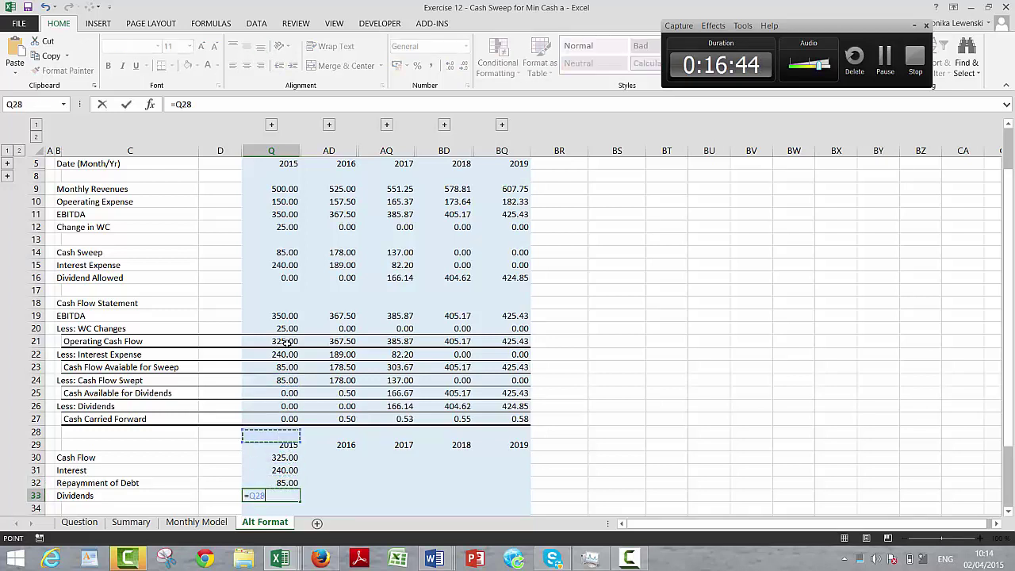
key("Return")
key("Up")
key("Up")
key("Up")
key("Up")
key("Up")
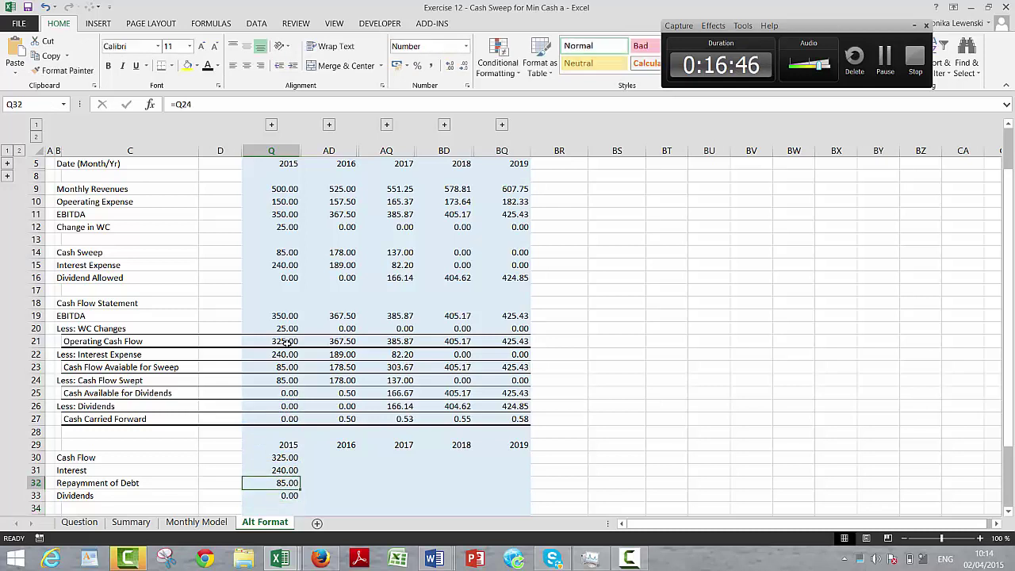
key("Left")
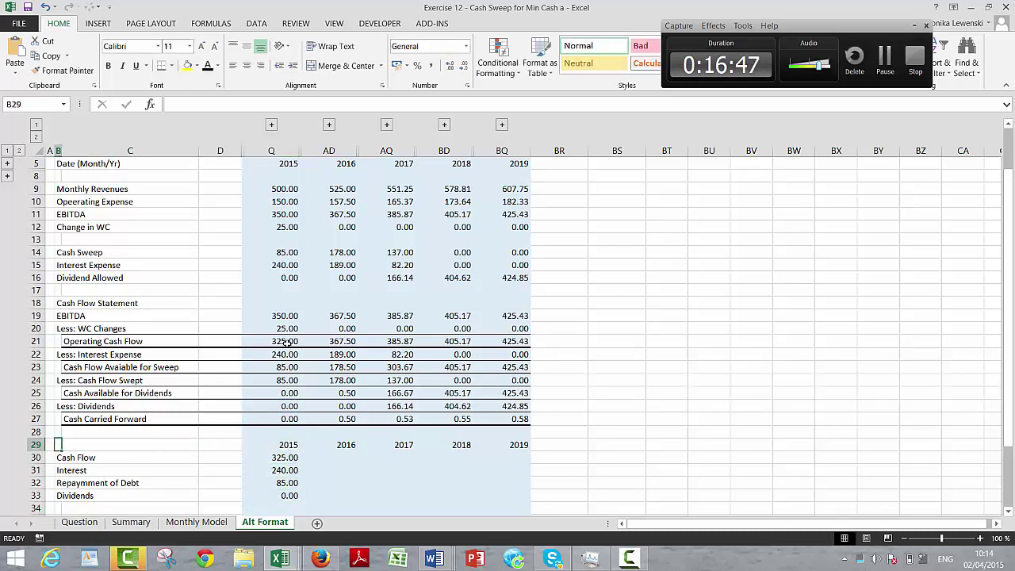
key("shift+Down")
key("shift+Down")
key("shift+Down")
key("shift+Down")
key("shift+Right")
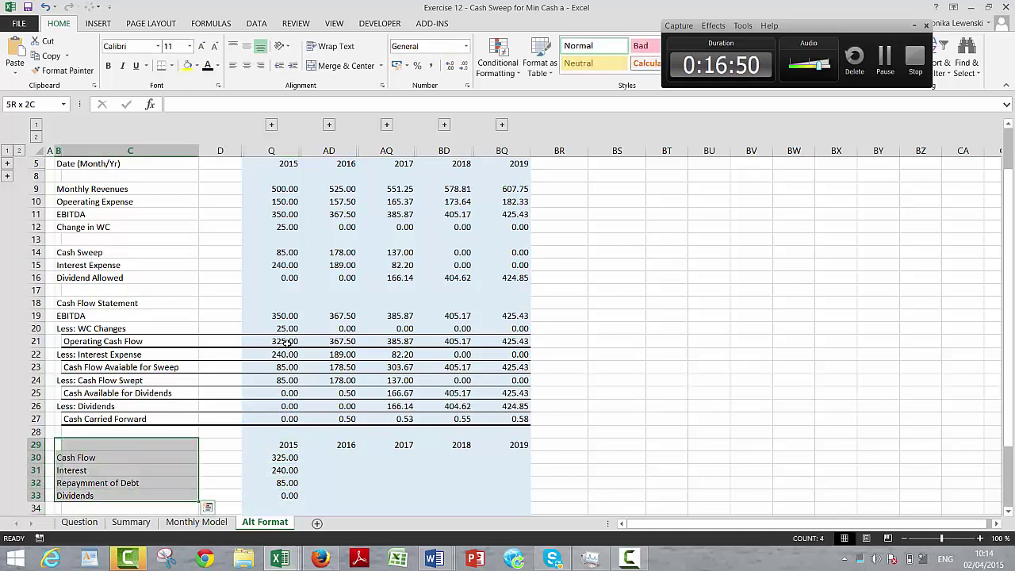
key("shift+Right")
key("shift+Right")
key("shift+Right")
key("shift+Right")
key("shift+Right")
key("shift+Right")
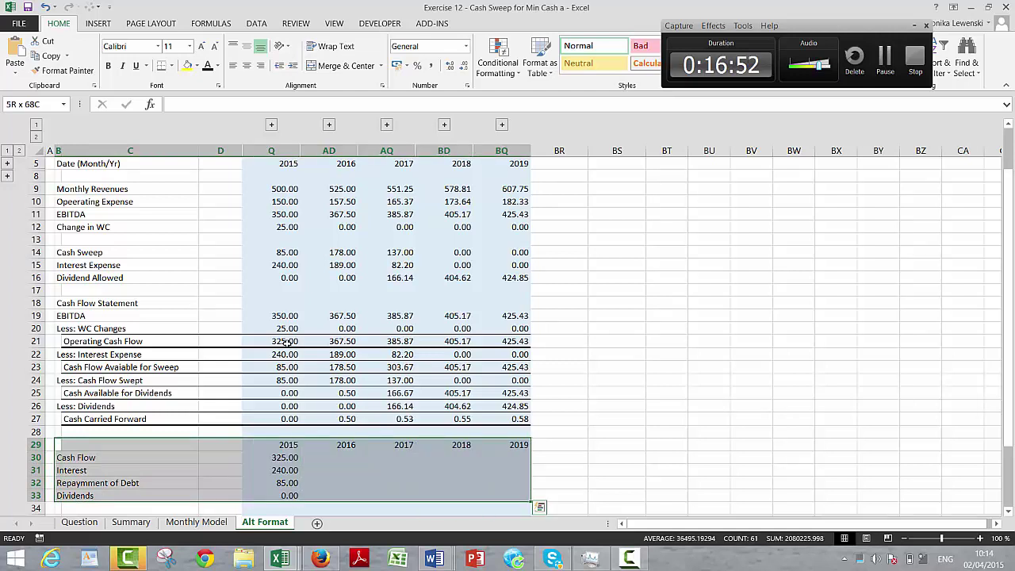
Copy the 2015 formulas in Q30:Q33 across to the 2016 to 2019 columns
key("Left")
key("Right")
key("Right")
key("Down")
key("Right")
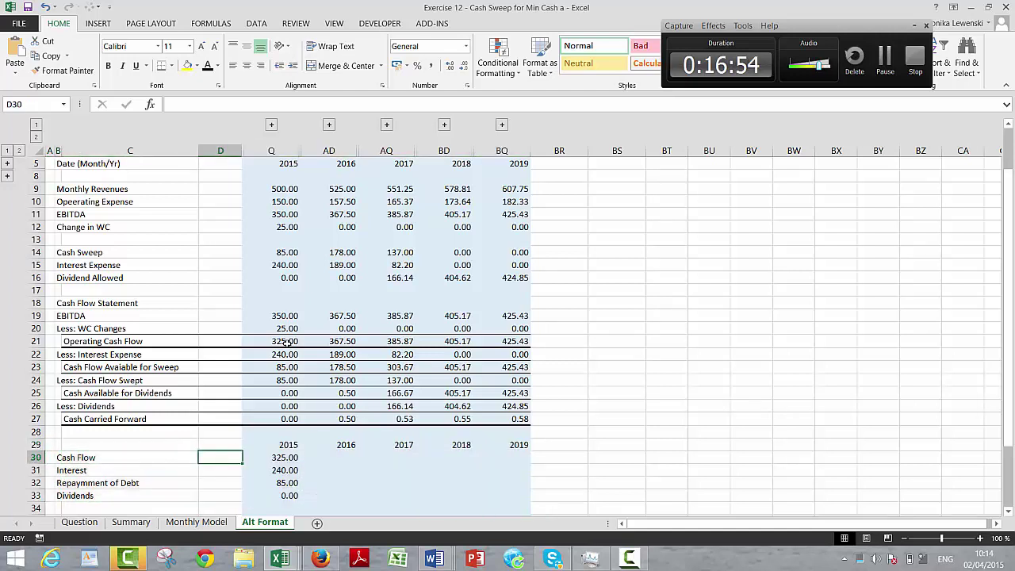
key("Right")
key("shift+Down")
key("shift+Down")
key("shift+Down")
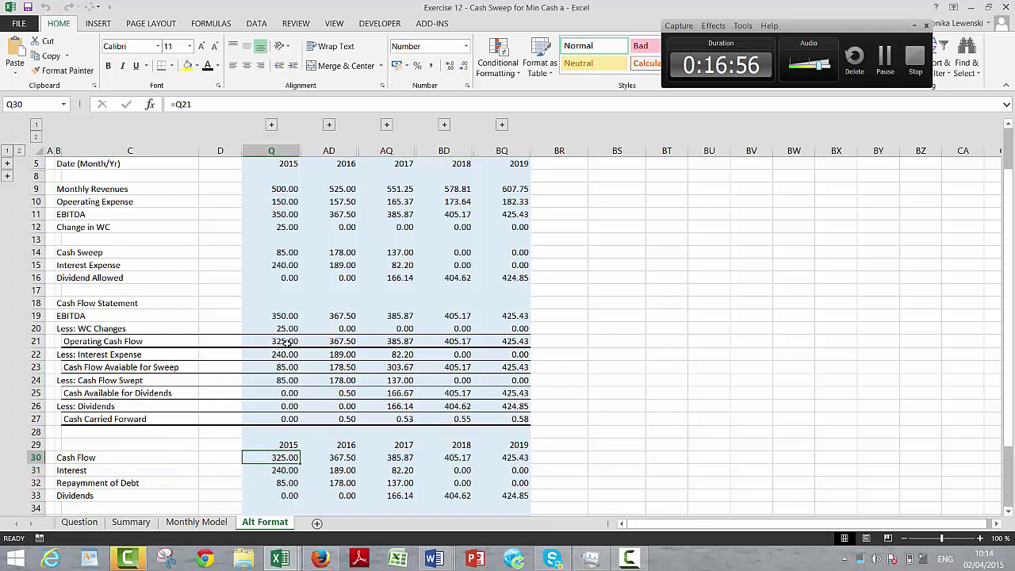
Insert a default chart from the annual summary block B29:BQ33, including the labels and year headings
key("Left")
key("Up")
key("Left")
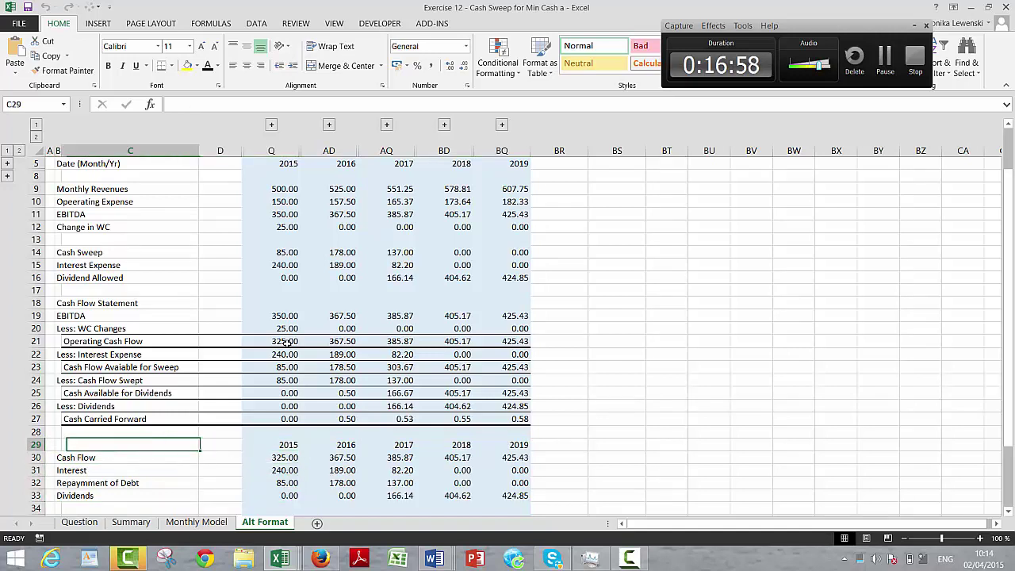
key("Left")
key("shift+Down")
key("shift+Down")
key("shift+Down")
key("shift+Down")
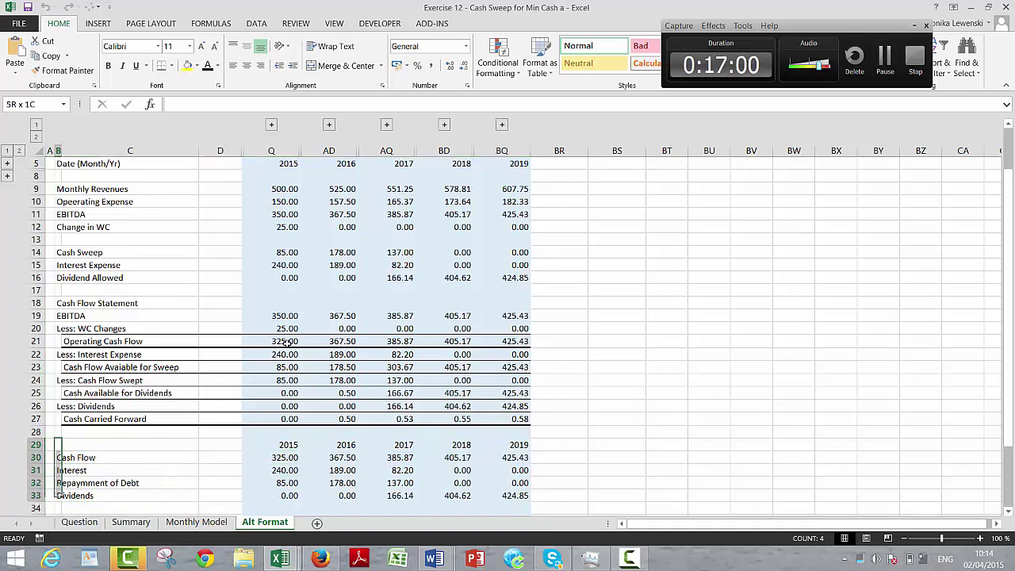
key("shift+Right")
key("shift+Right")
key("shift+Right")
key("shift+Right")
key("shift+Right")
key("shift+Right")
key("shift+Right")
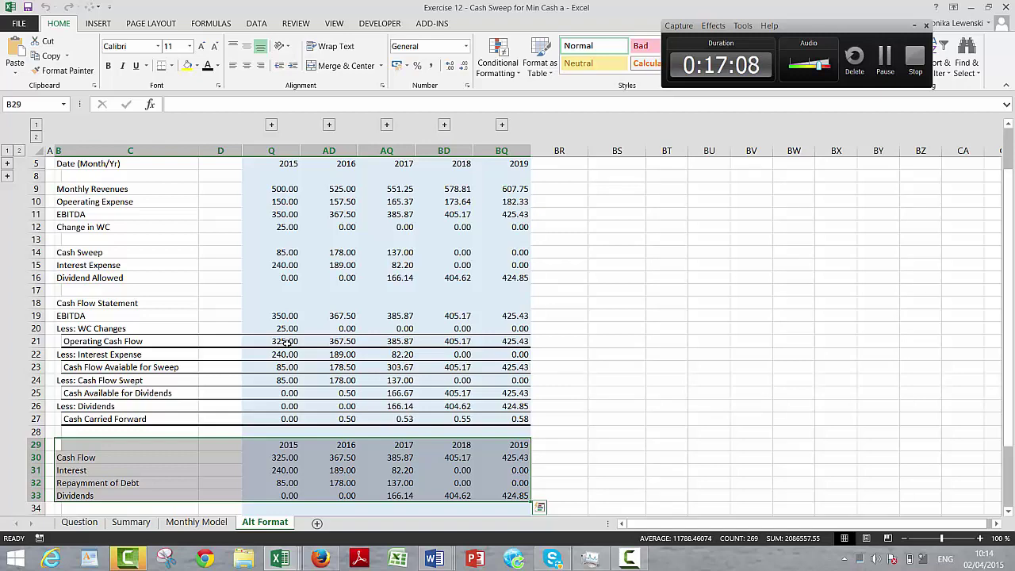
key("alt+F1")
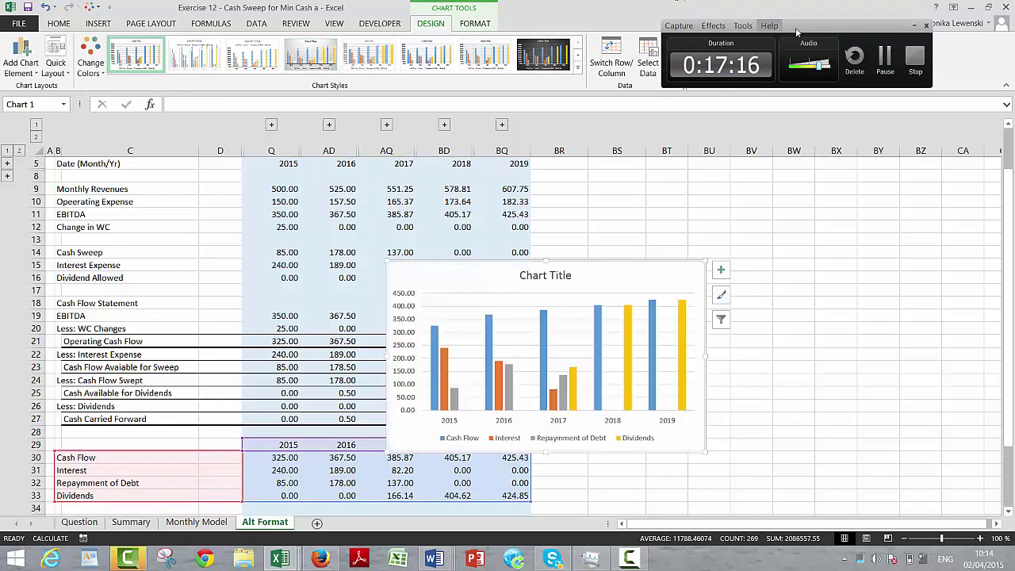
Change the new chart's type to the basic Area chart
left_click_drag(759, 25, 820, 140)
left_click_drag(901, 219, 894, 211)
left_click(685, 81)
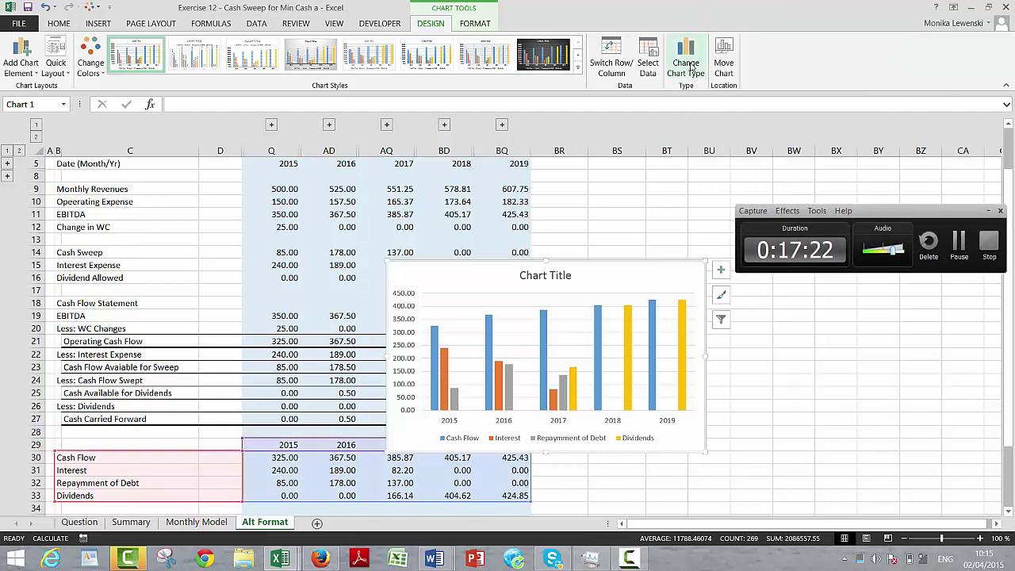
left_click(687, 67)
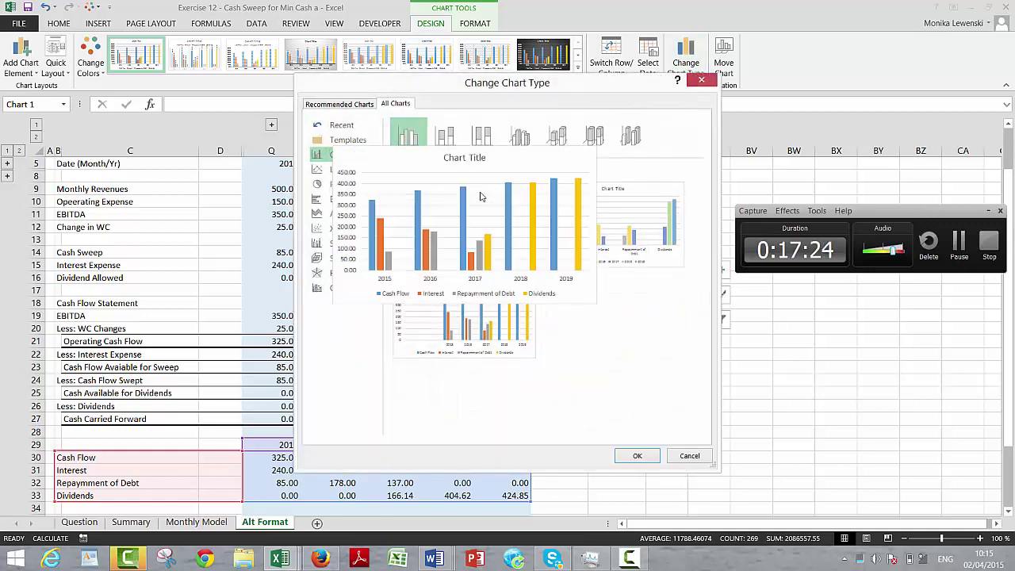
left_click(315, 215)
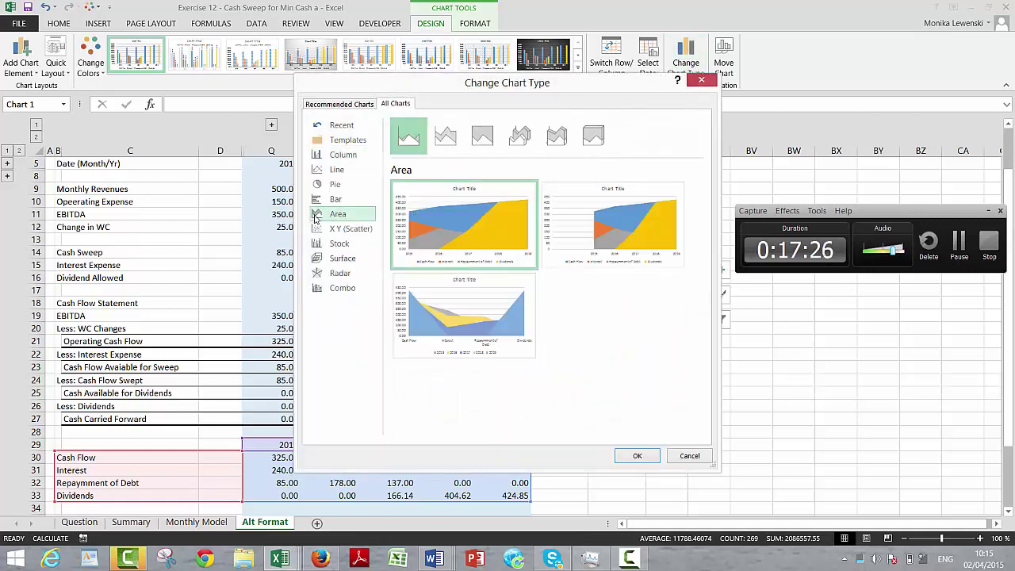
left_click(632, 457)
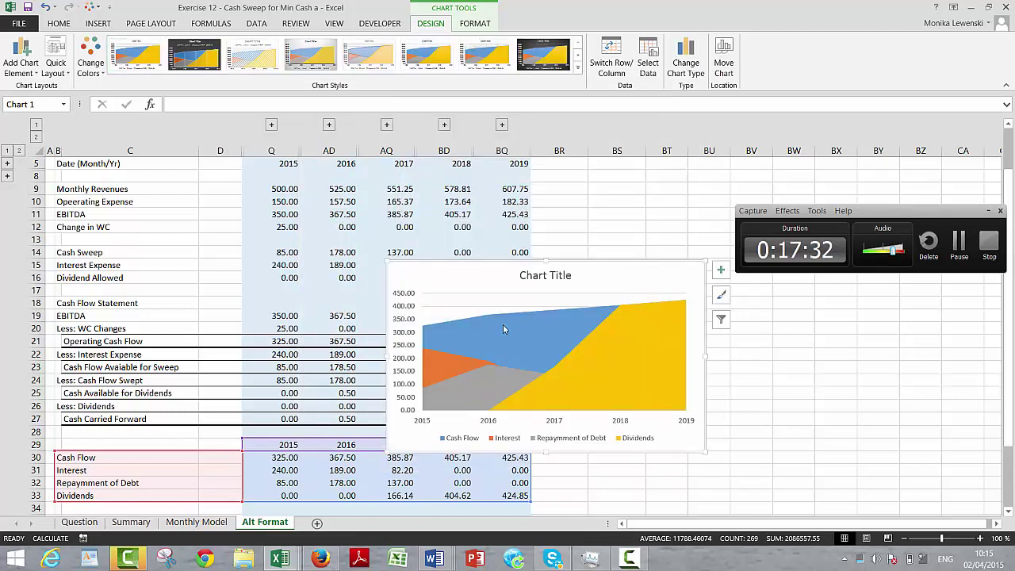
Change the Cash Flow series to a Line within a custom combination chart
left_click(487, 313)
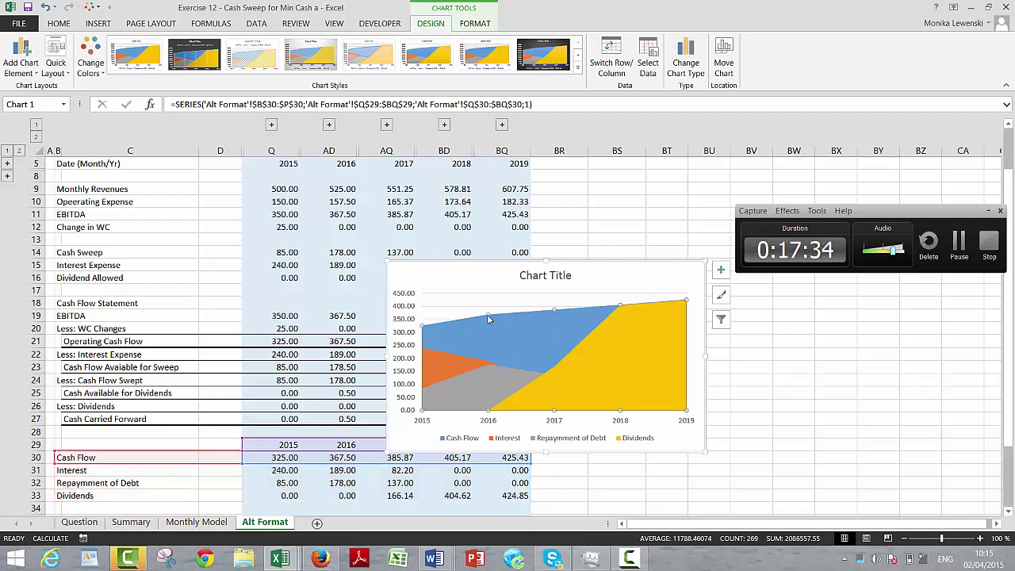
right_click(485, 317)
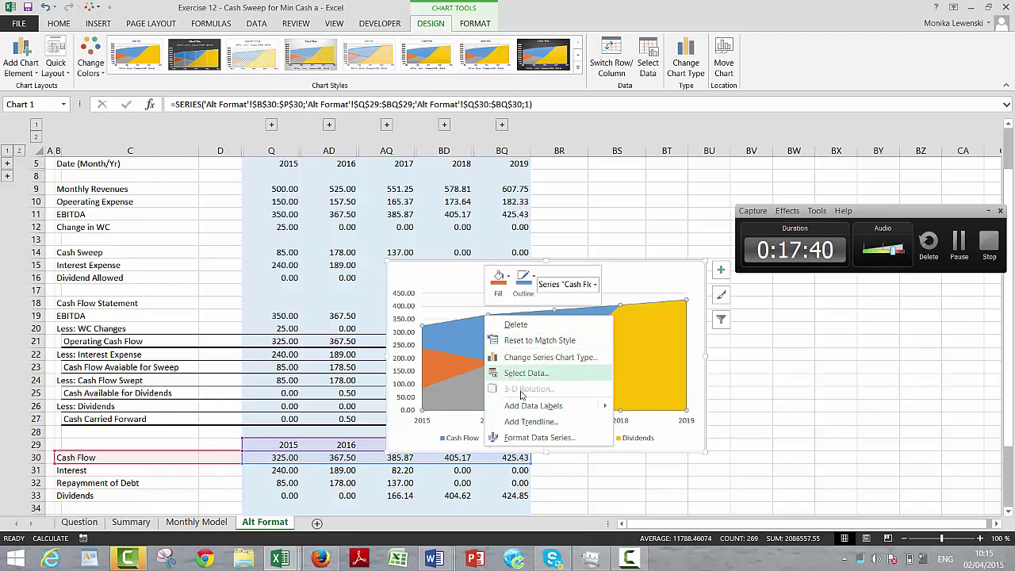
left_click(517, 358)
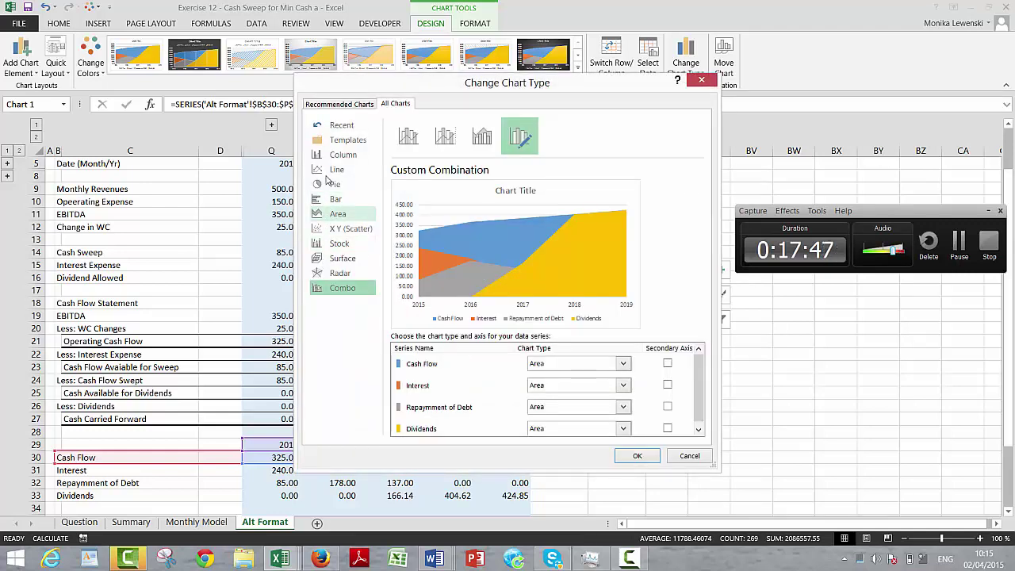
left_click(330, 171)
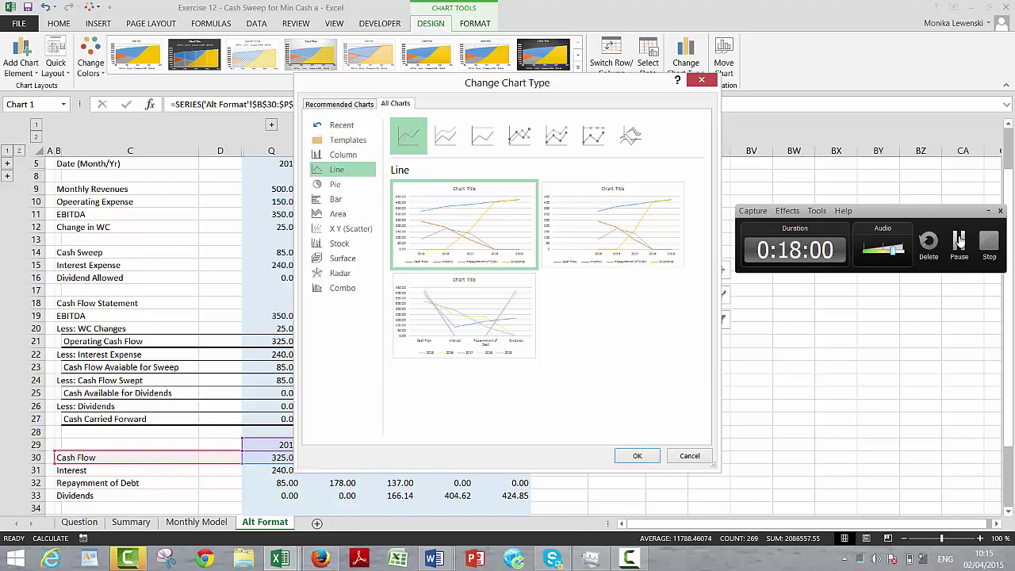
left_click(959, 240)
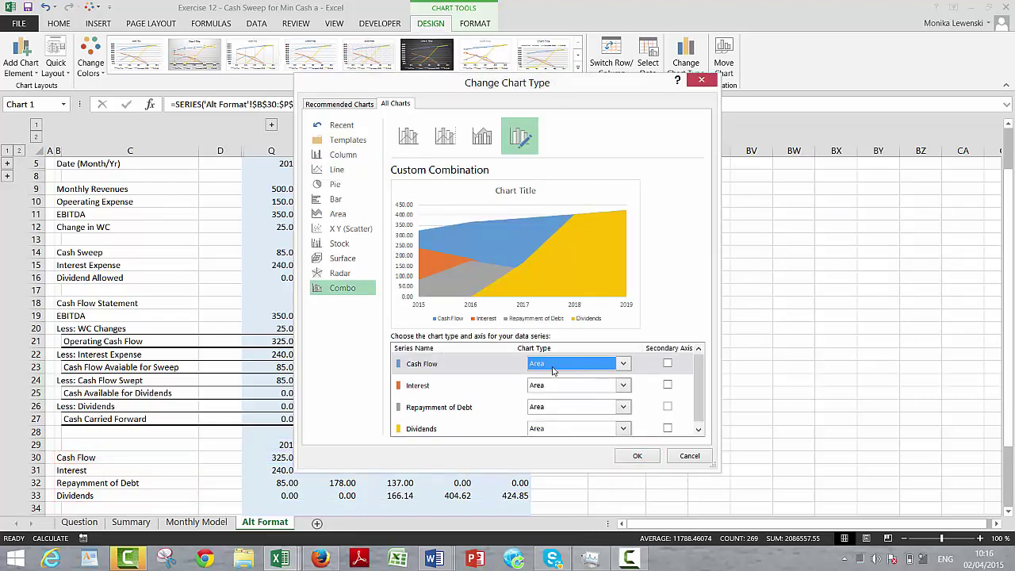
left_click(624, 364)
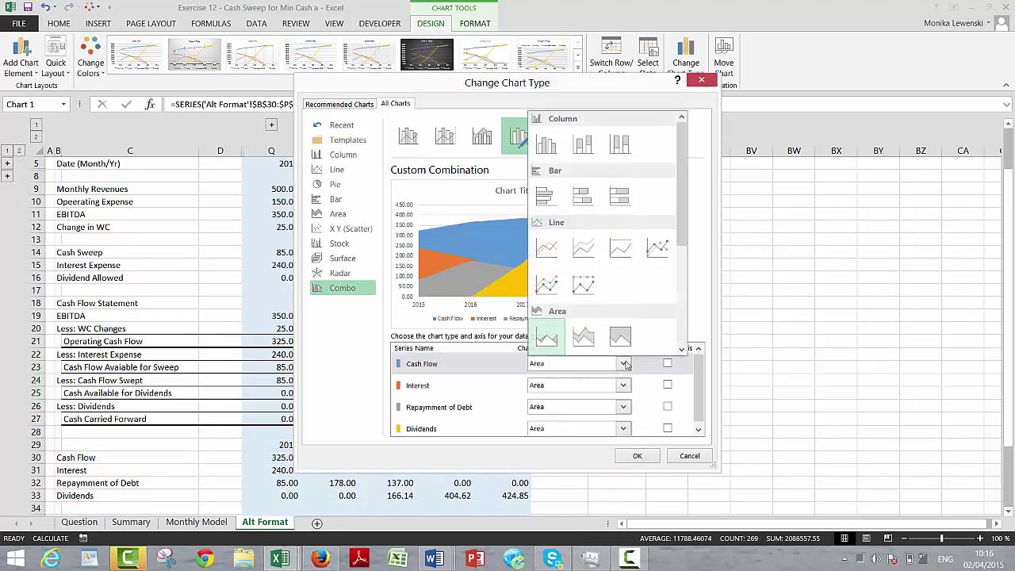
left_click(546, 248)
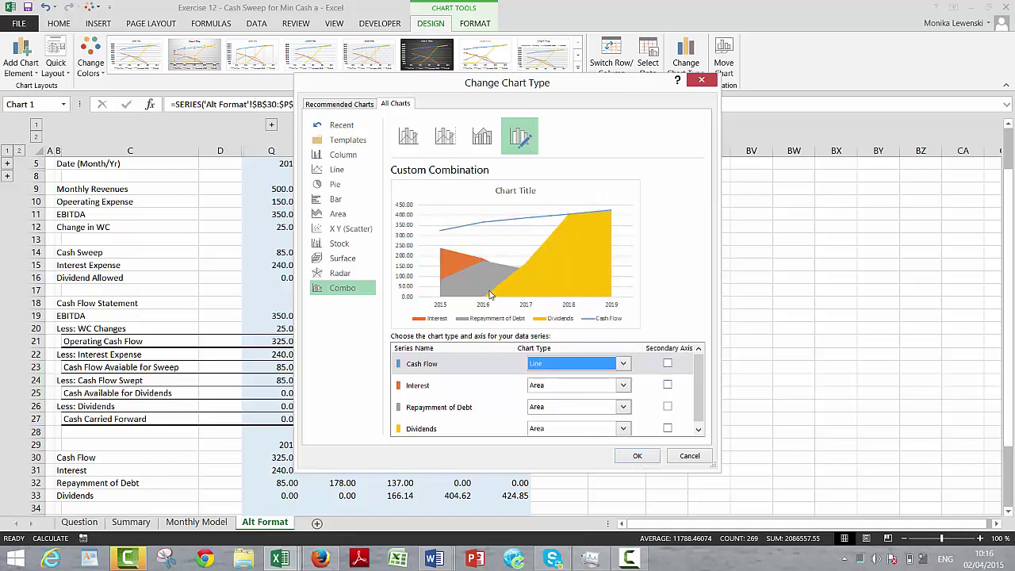
Set the Interest, Repaymment of Debt and Dividends series to Stacked Area and apply the combination chart
left_click(624, 385)
left_click(590, 358)
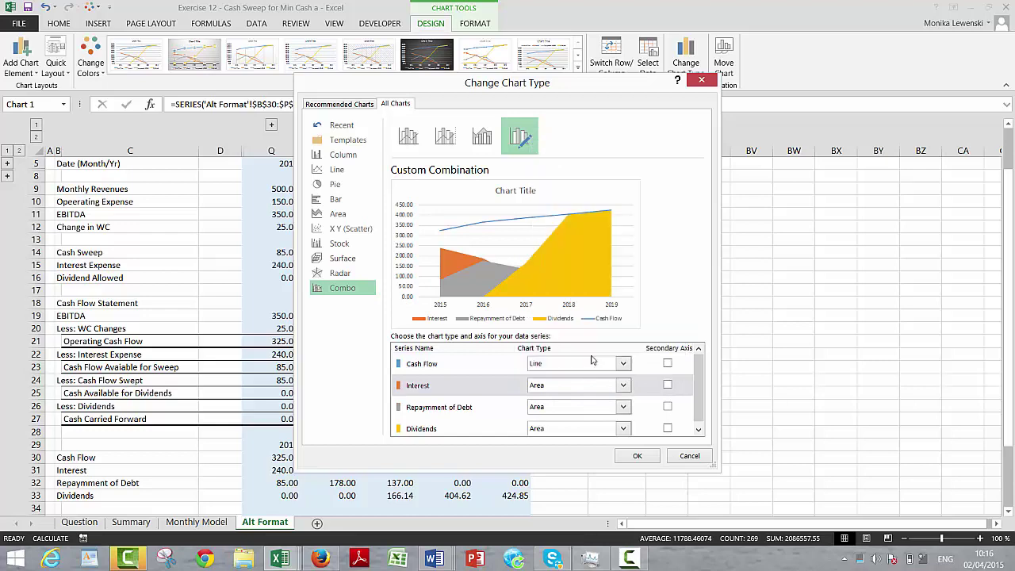
left_click(635, 457)
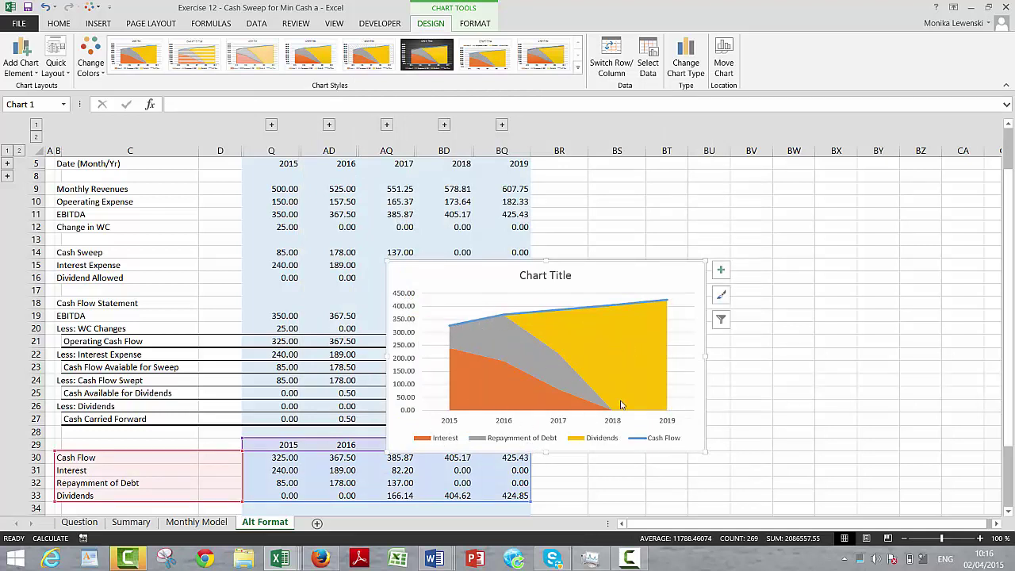
Title the chart Waterfall Chart
left_click(528, 276)
type("Waterfall Chart")
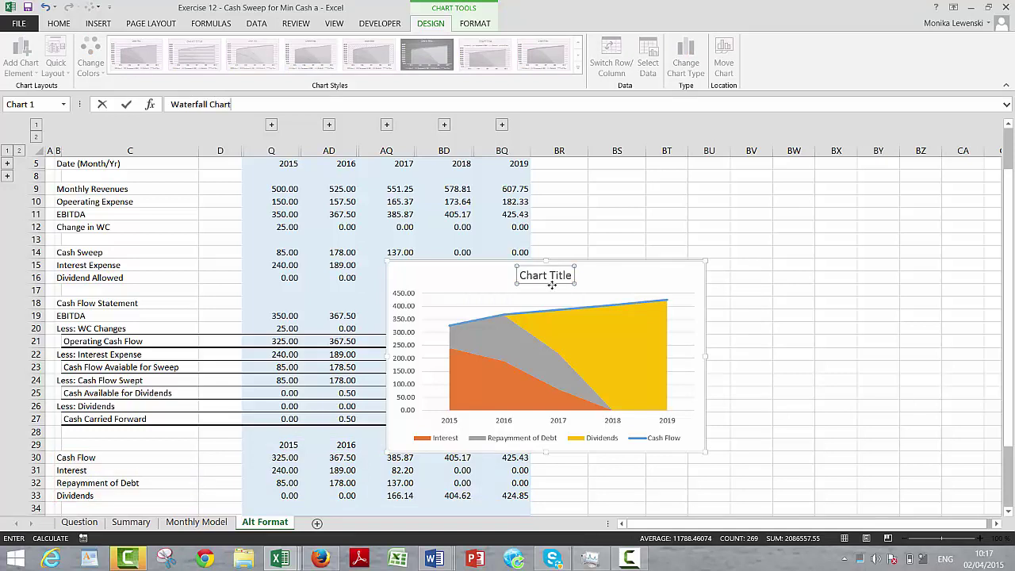
left_click(775, 294)
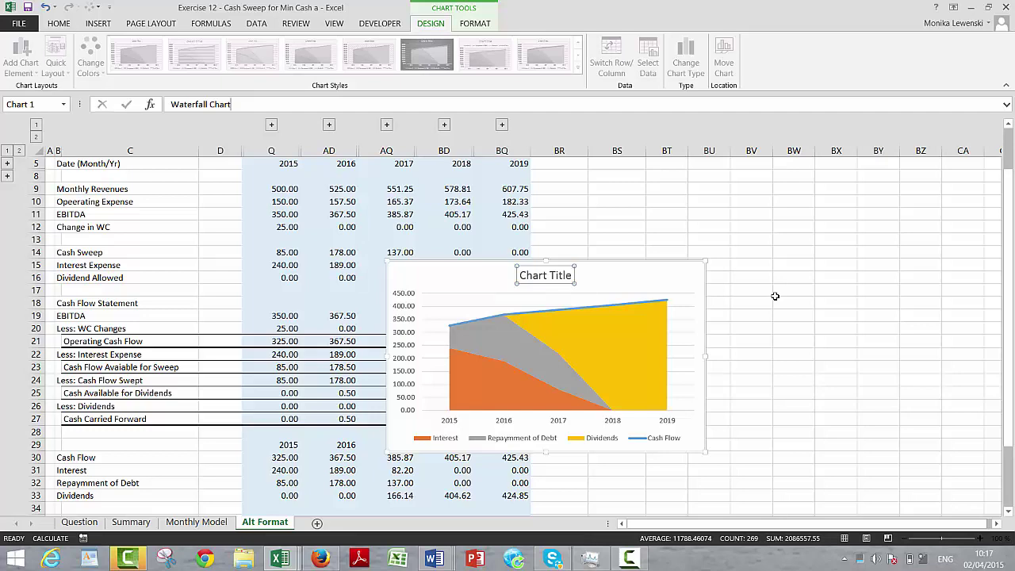
Cut the Waterfall Chart from the Alt Format sheet and paste it at D4 on the Summary sheet
right_click(665, 279)
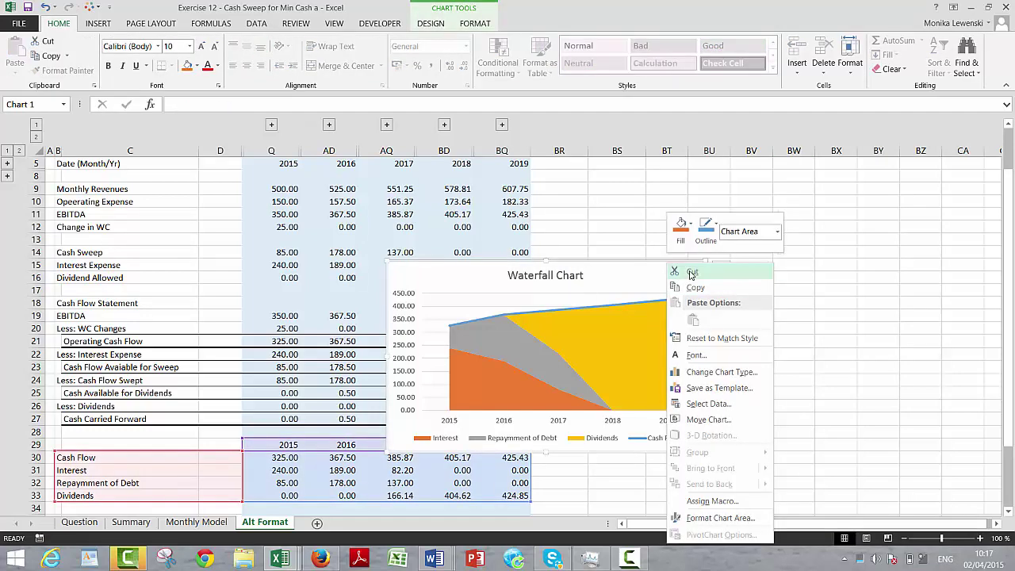
key("Escape")
key("ctrl+x")
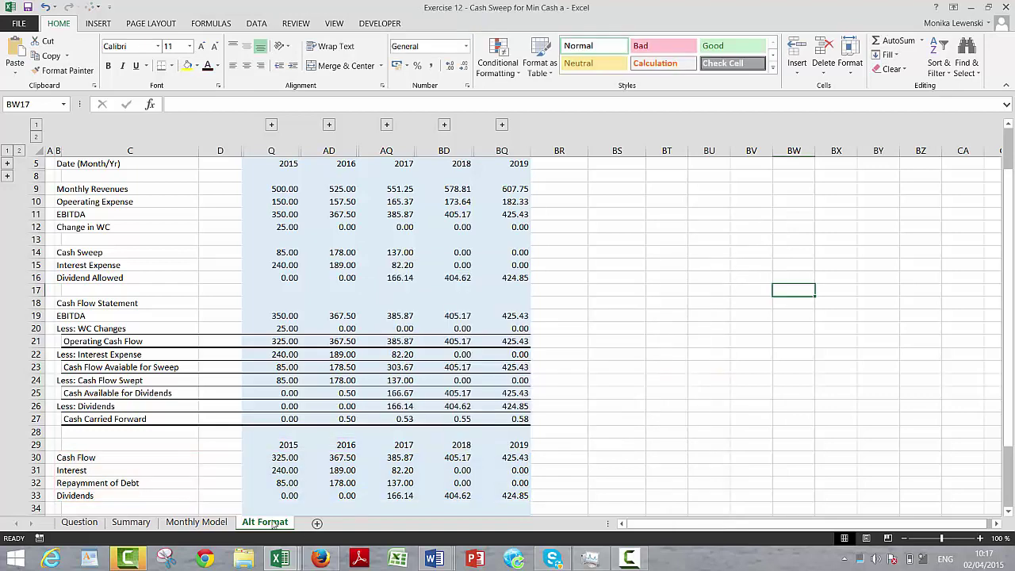
left_click(149, 523)
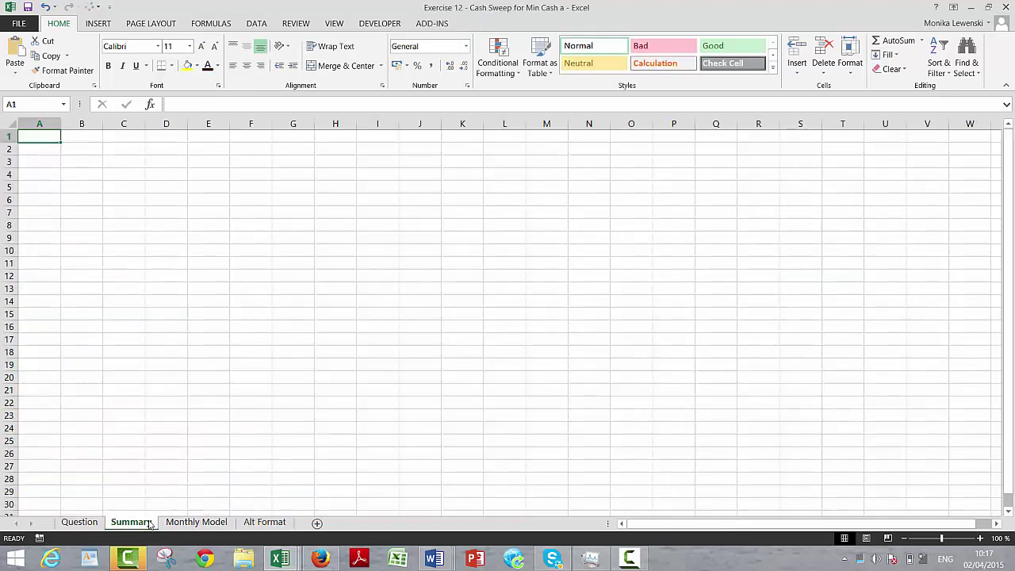
left_click(161, 172)
key("ctrl+v")
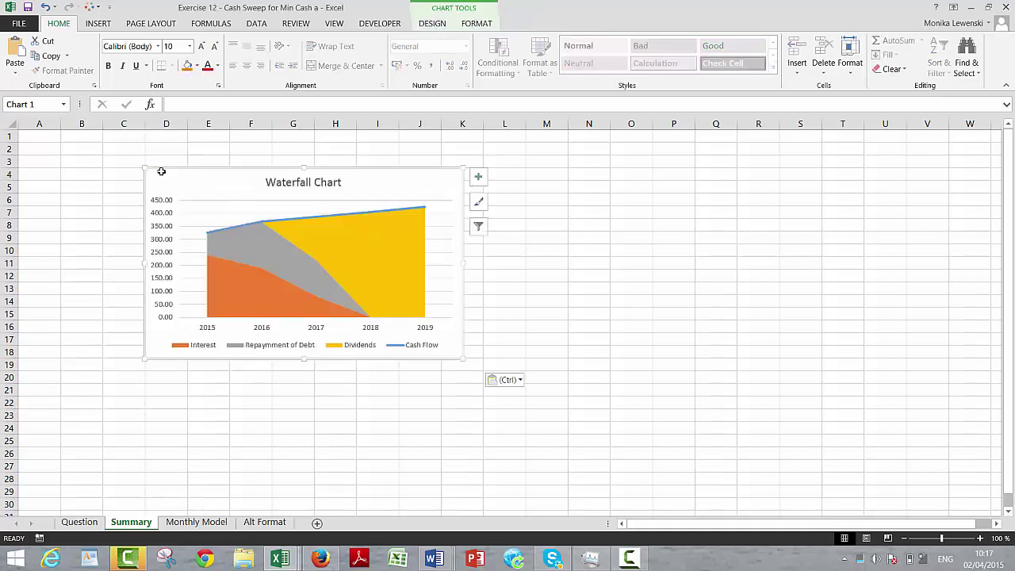
left_click(580, 185)
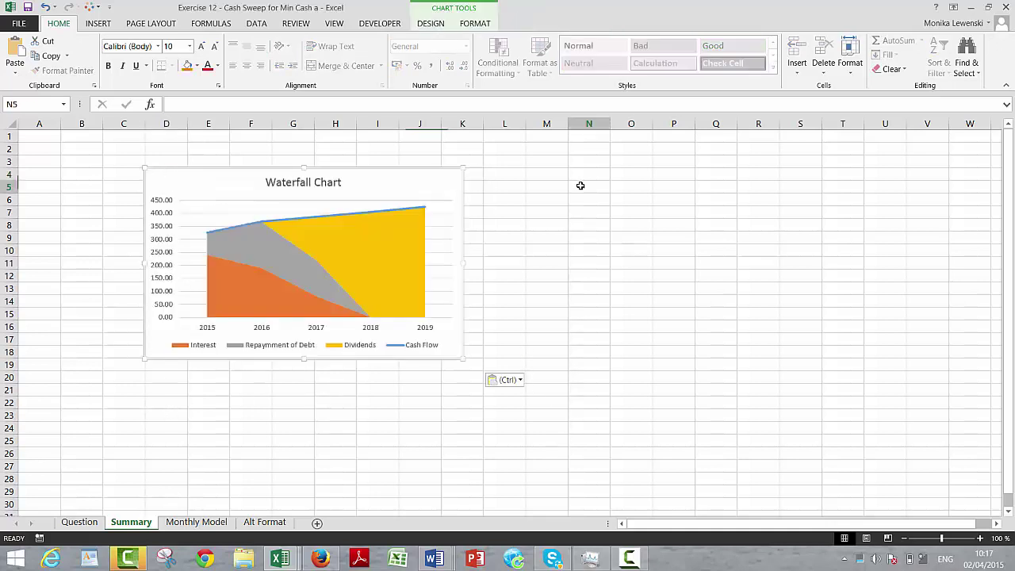
left_click(628, 559)
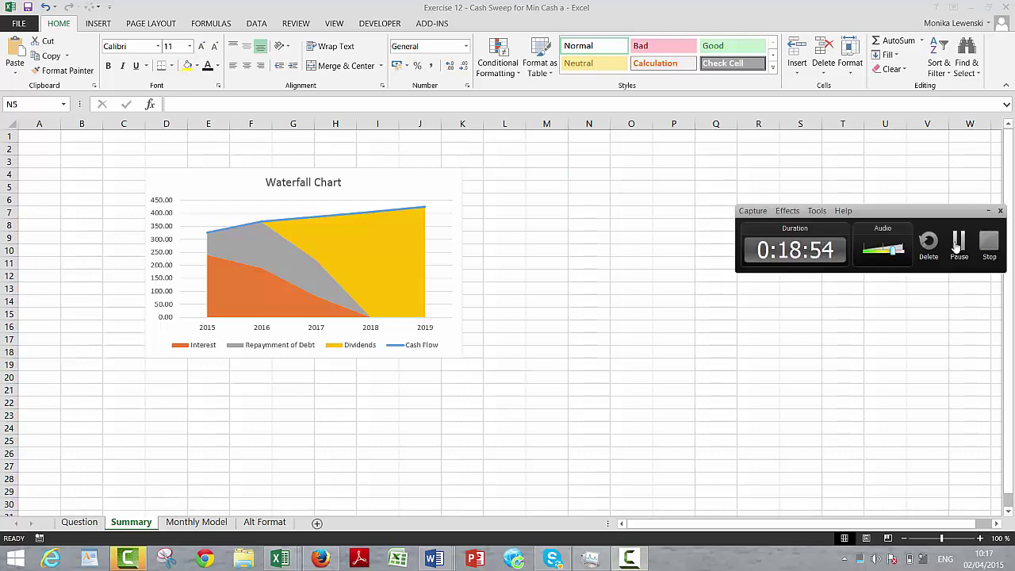
left_click(958, 247)
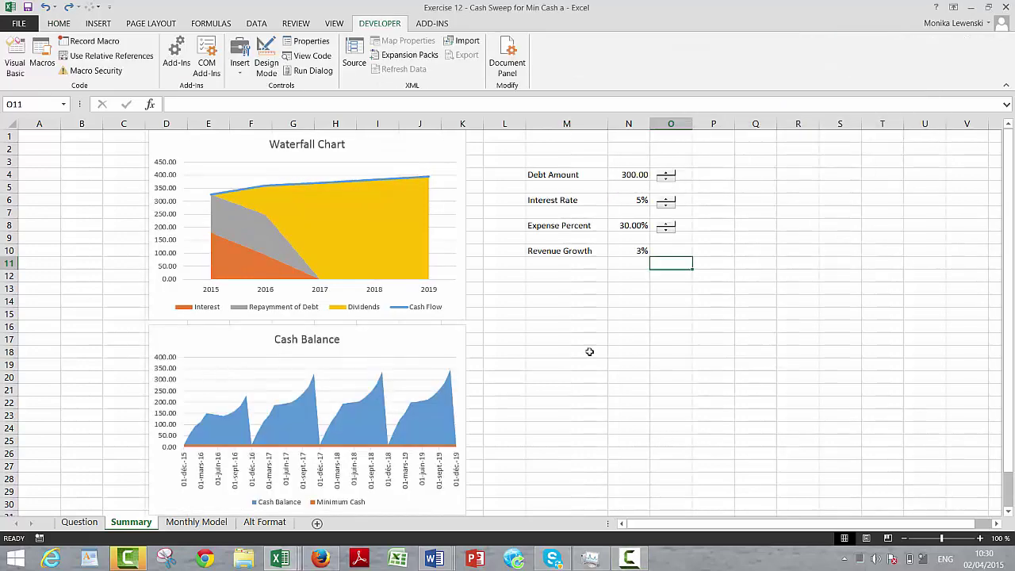
left_click(279, 559)
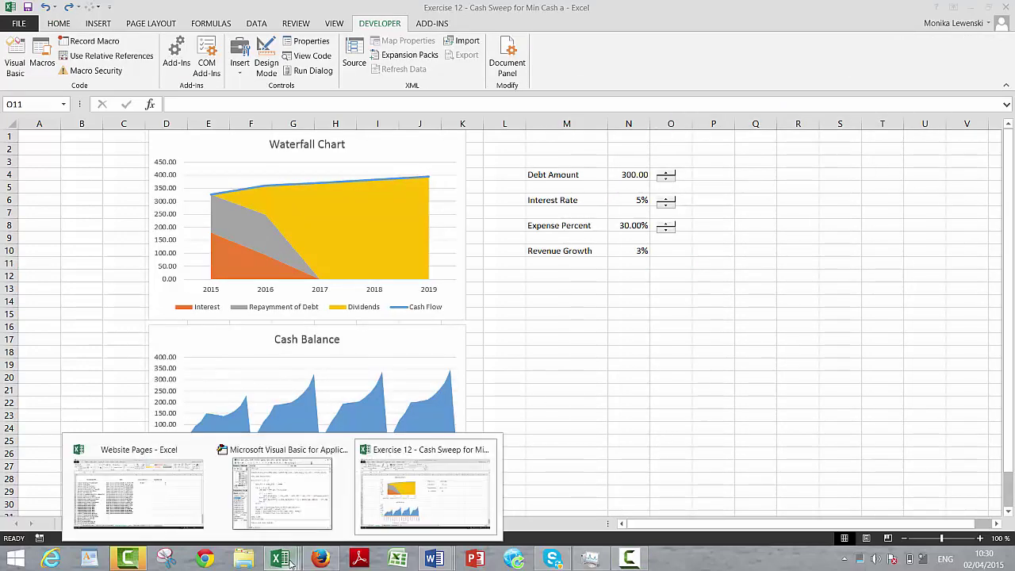
left_click(390, 517)
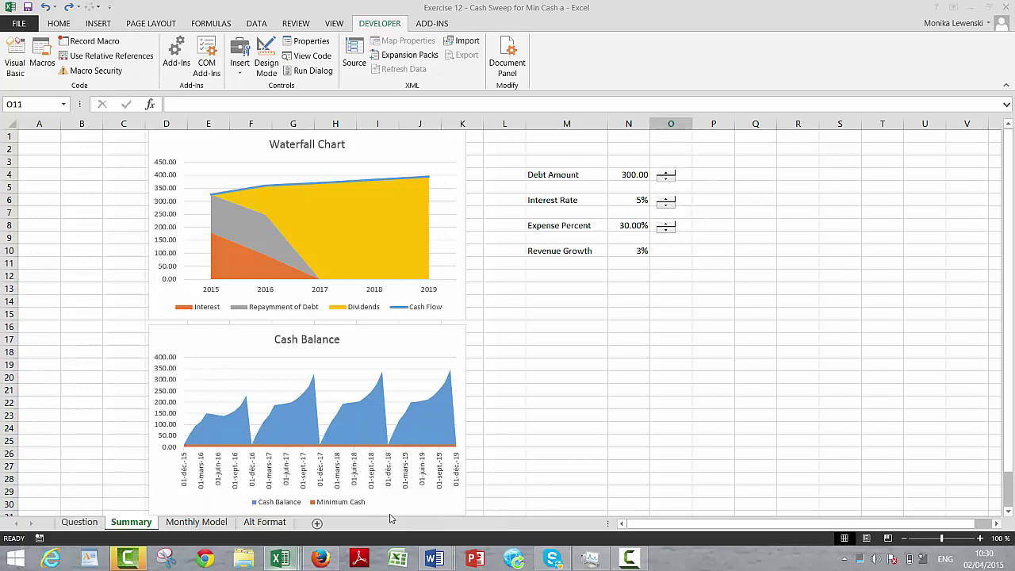
Check the cell link of the Annual Revenue Growth spinner on the Monthly Model sheet and inspect its linked cell F17
left_click(191, 526)
left_click(191, 526)
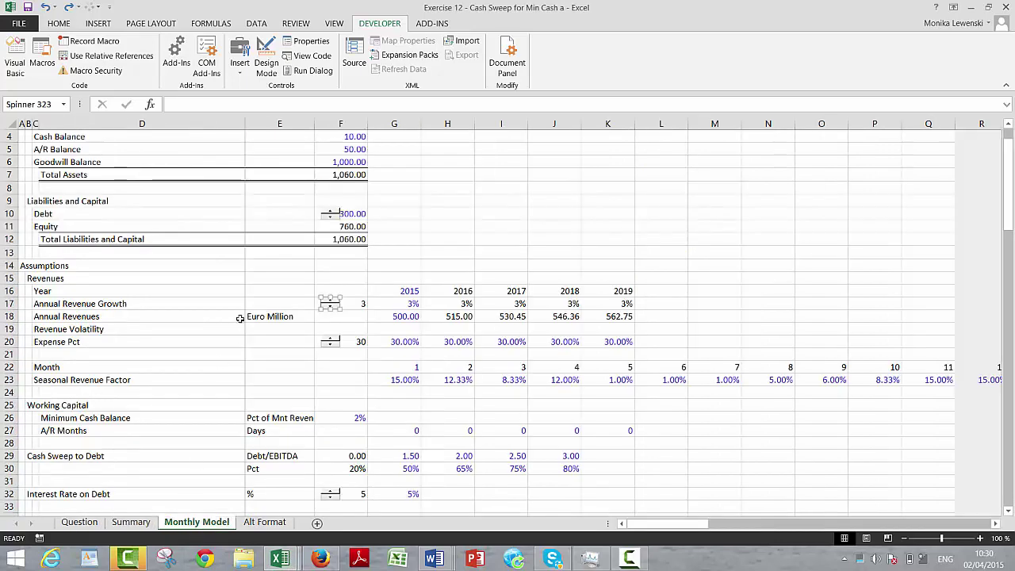
left_click(268, 286)
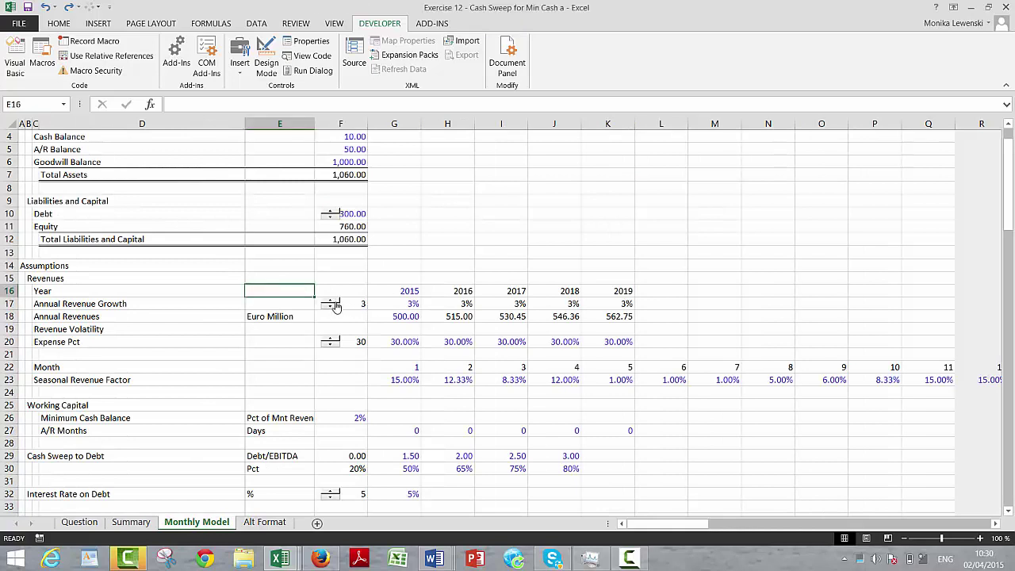
right_click(334, 305)
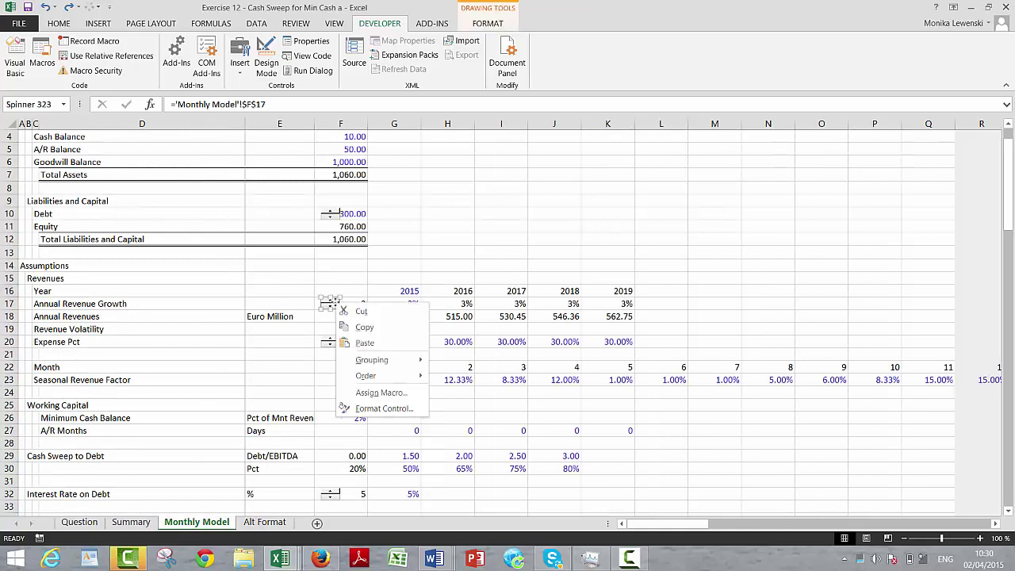
left_click(367, 408)
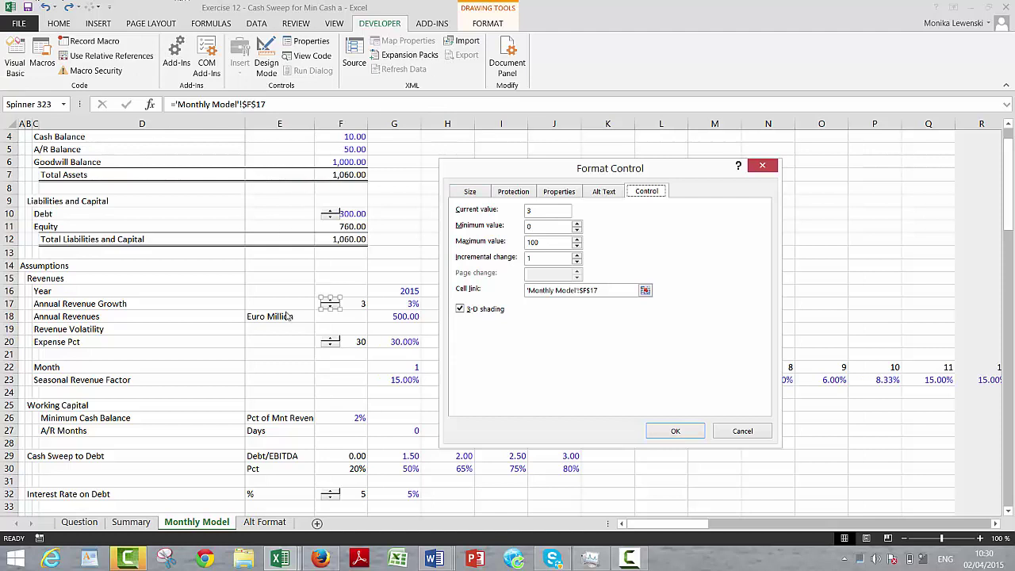
key("Return")
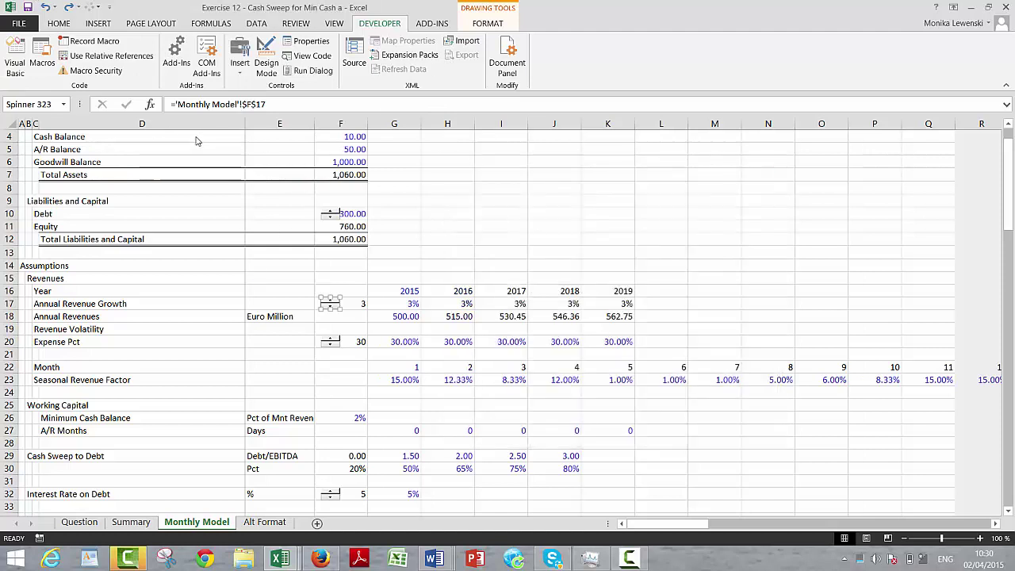
key("Escape")
key("Down")
key("Right")
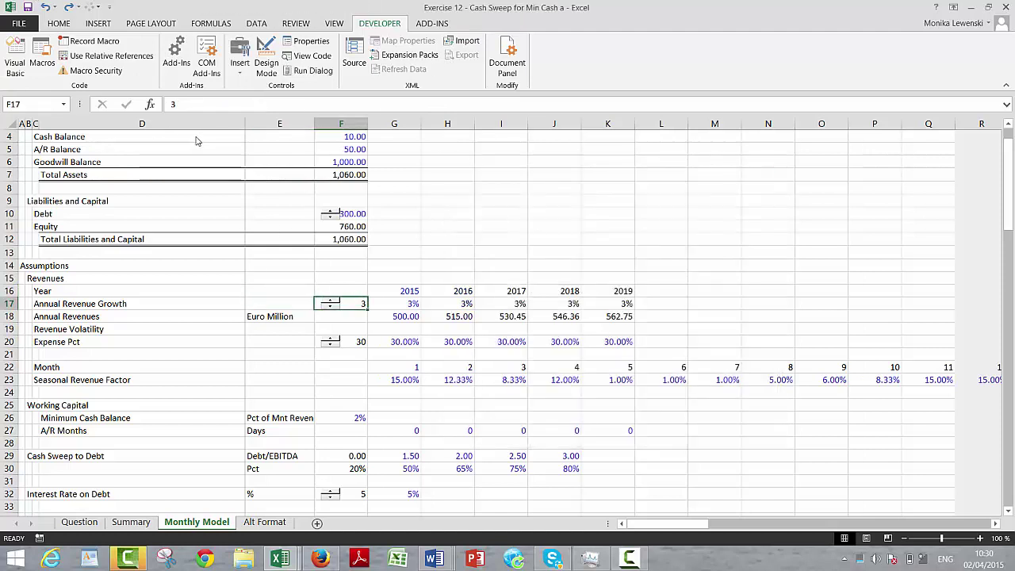
key("Right")
key("Left")
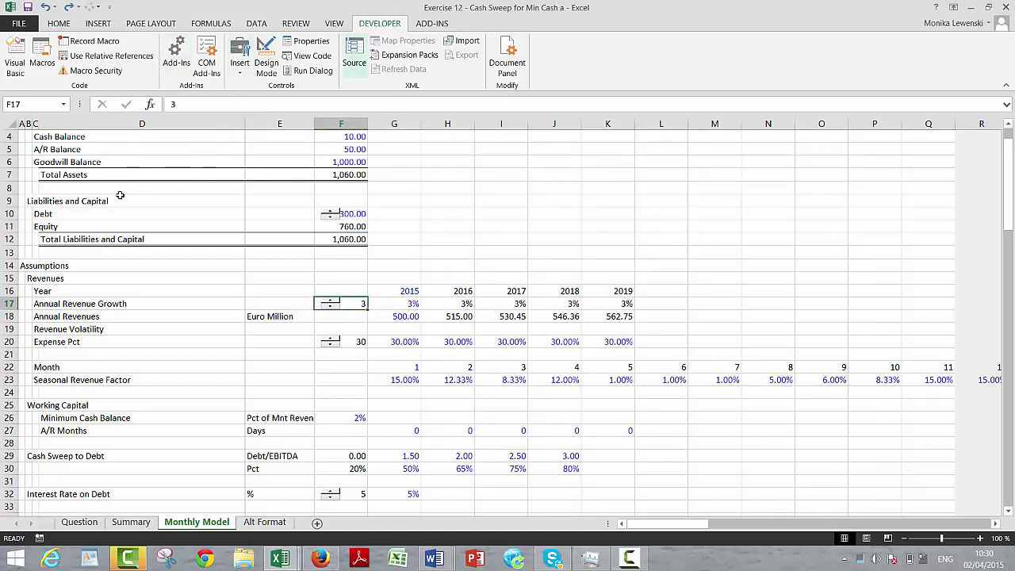
Copy the Annual Revenue Growth spinner from the Monthly Model sheet and paste it beside Revenue Growth at O10 on the Summary sheet
right_click(332, 303)
left_click(344, 329)
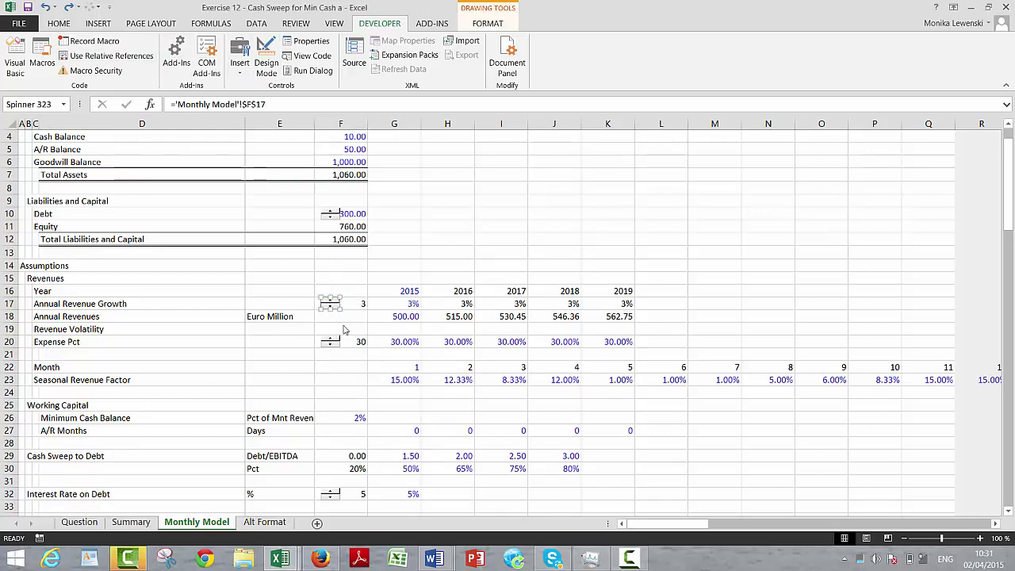
key("ctrl+Page_Up")
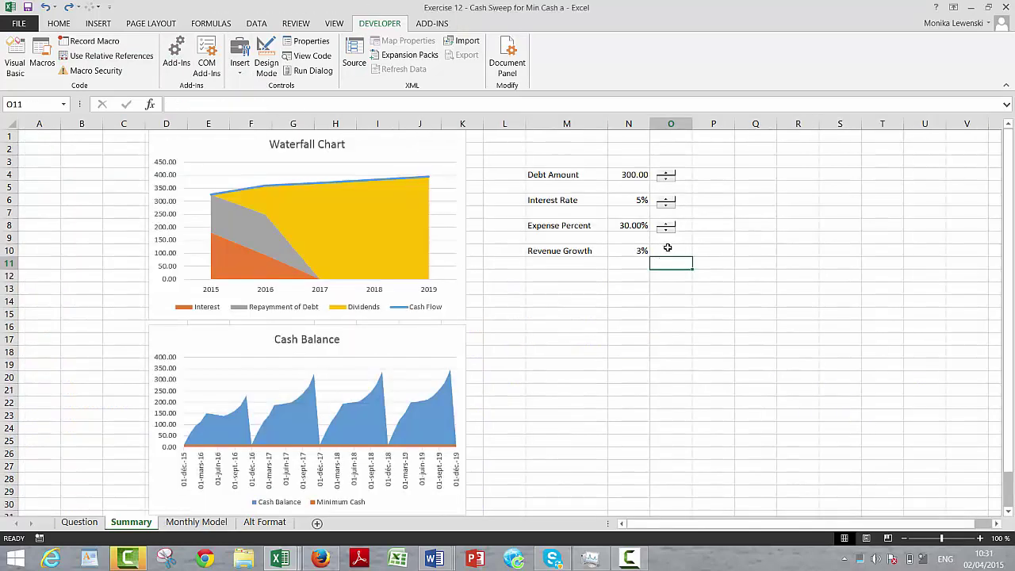
left_click(667, 248)
key("ctrl+v")
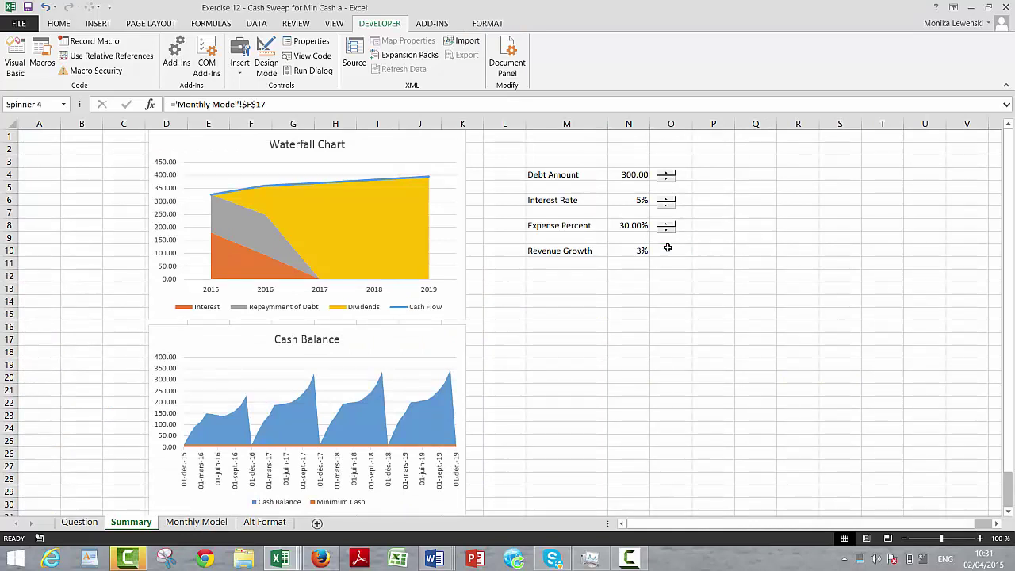
left_click(638, 312)
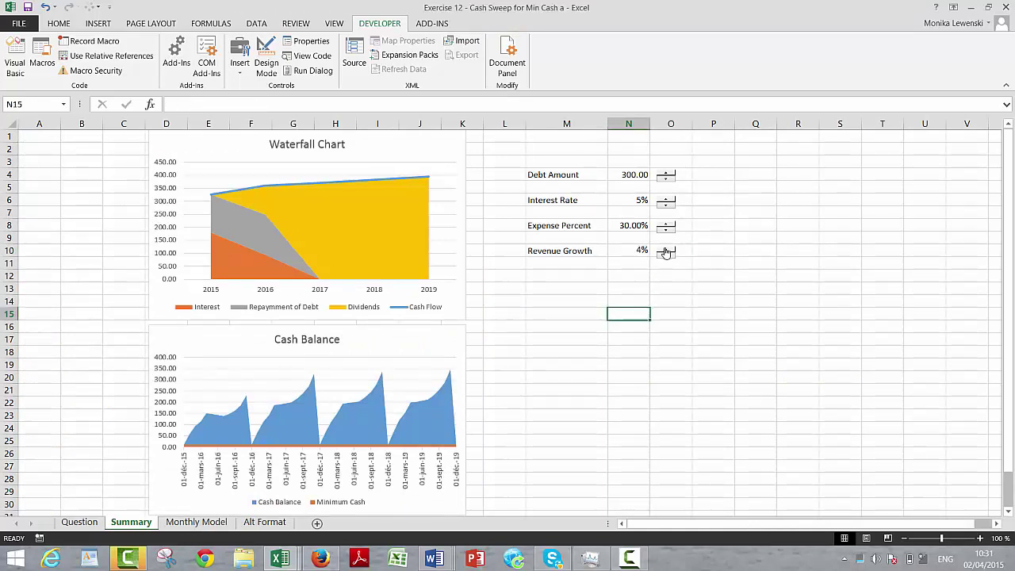
Test the new Revenue Growth spinner by stepping the rate up and back down, ending at 7%
left_click(666, 252)
left_click(666, 252)
left_click(666, 252)
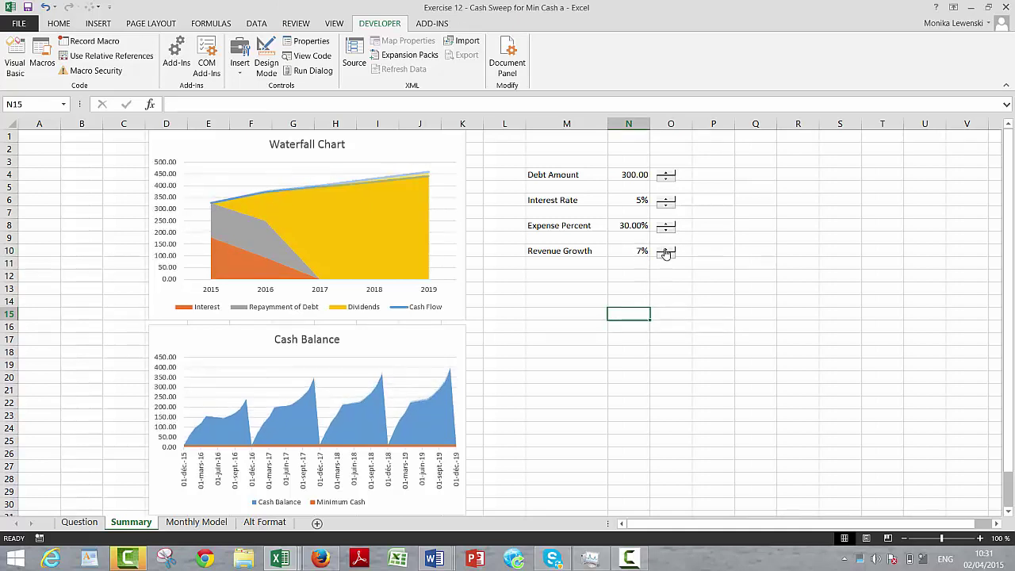
left_click(666, 252)
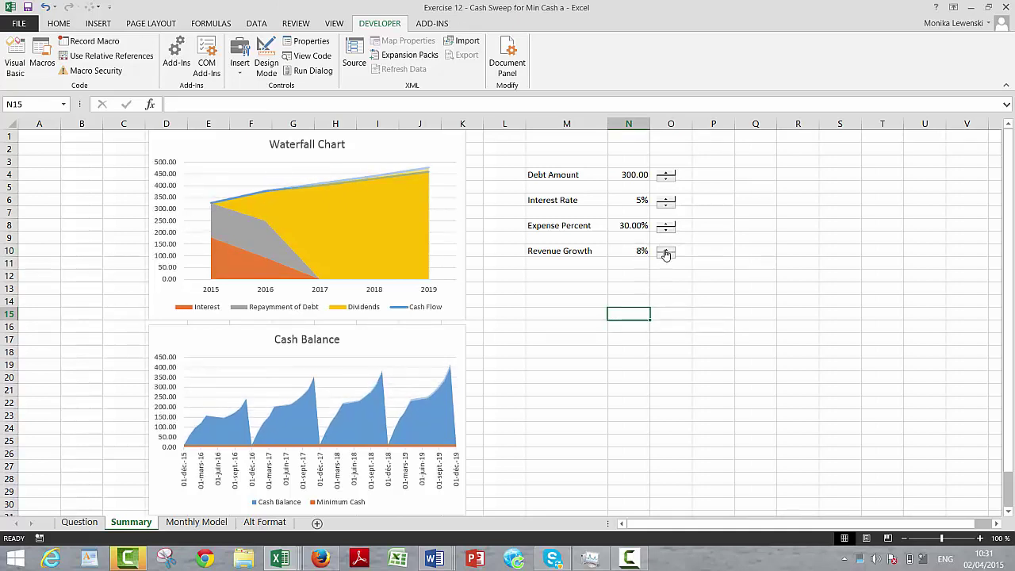
left_click(666, 252)
left_click(665, 252)
left_click(666, 256)
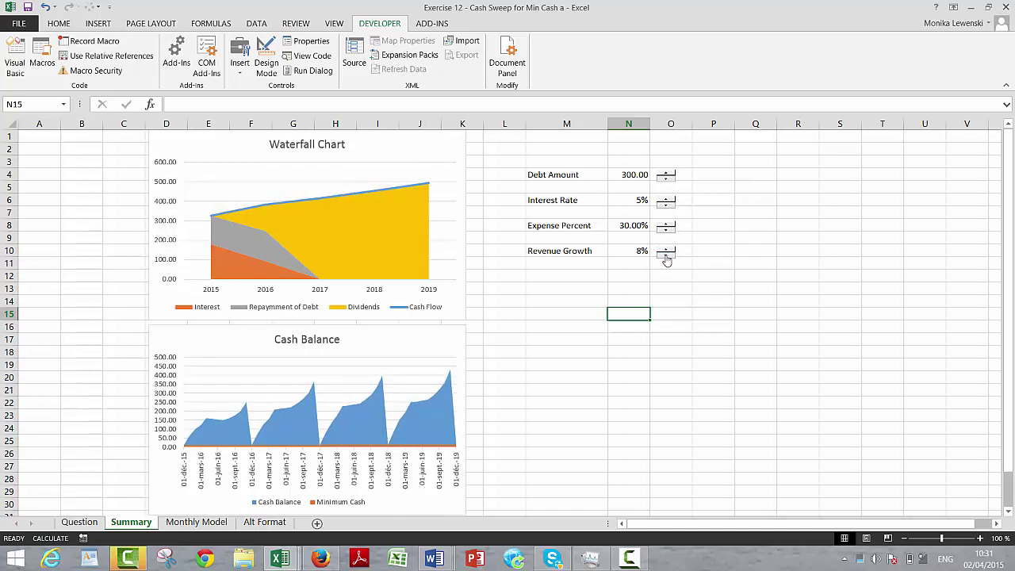
left_click(666, 256)
left_click(666, 256)
Raise the Debt Amount to 800 with its spinner on the Summary sheet
left_click(664, 173)
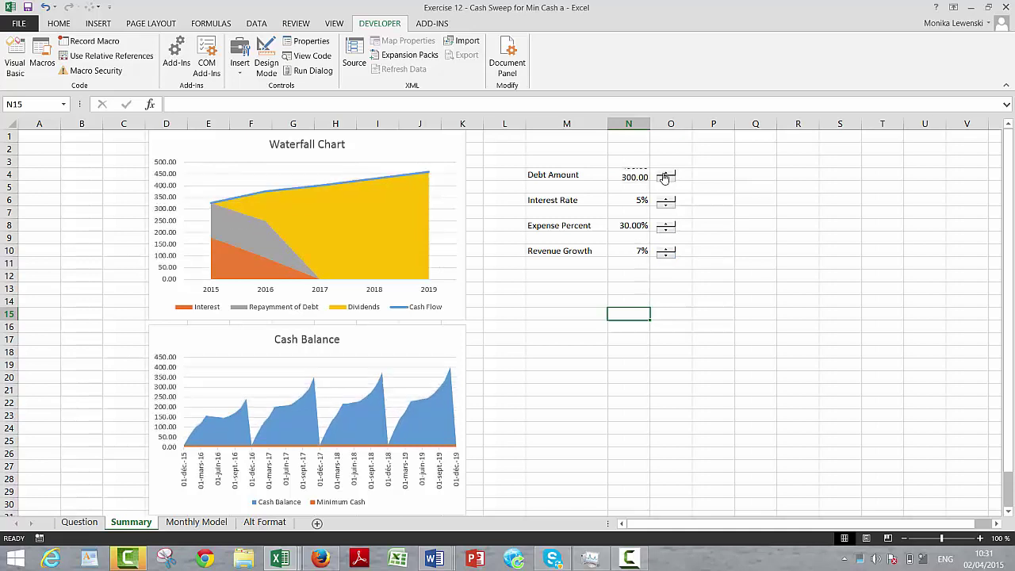
left_click(664, 172)
left_click(664, 173)
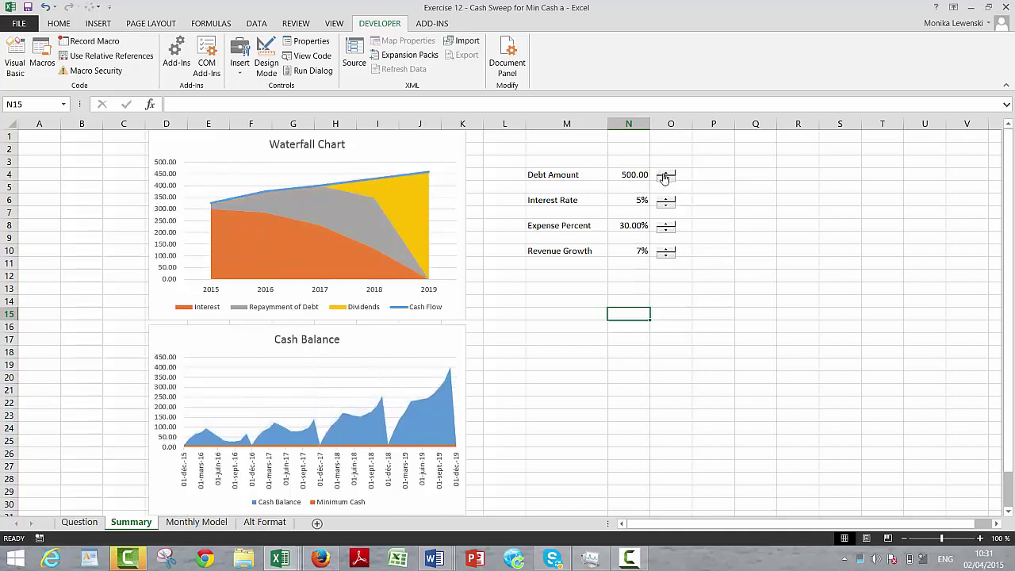
left_click(665, 173)
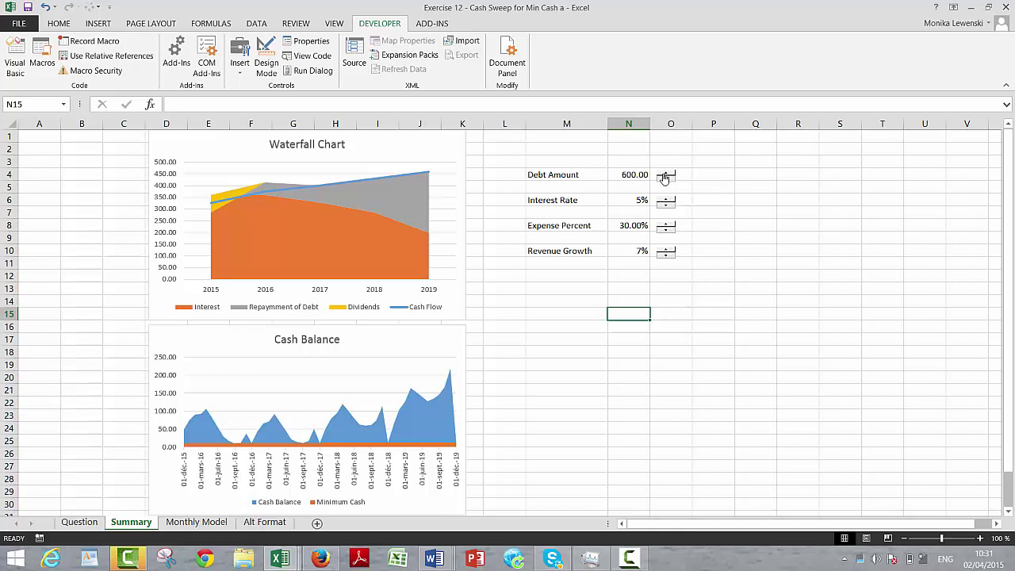
left_click(664, 173)
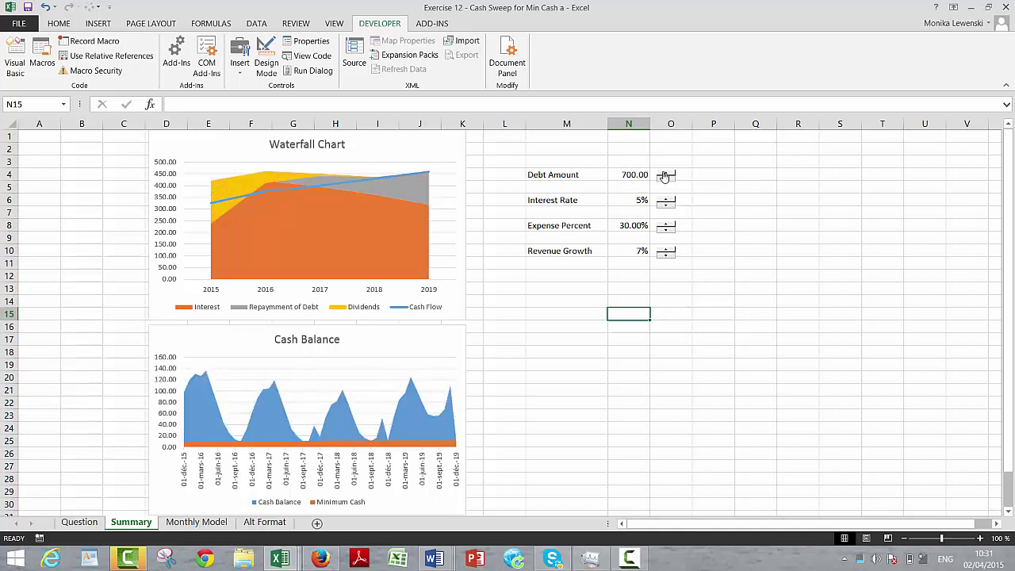
left_click(664, 173)
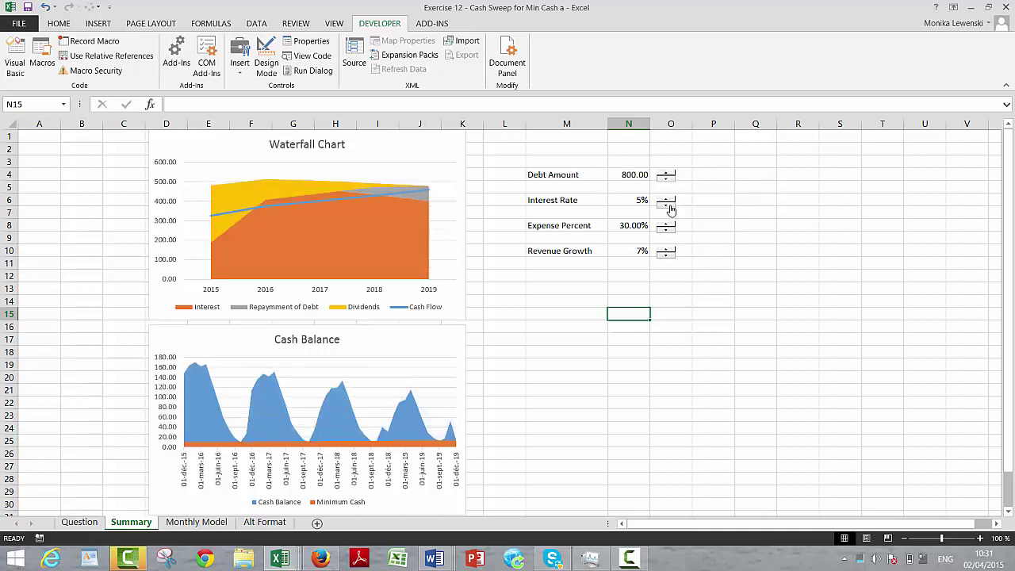
Vary the Interest Rate between 7% and 2% with its spinner, ending at 3%
left_click(668, 207)
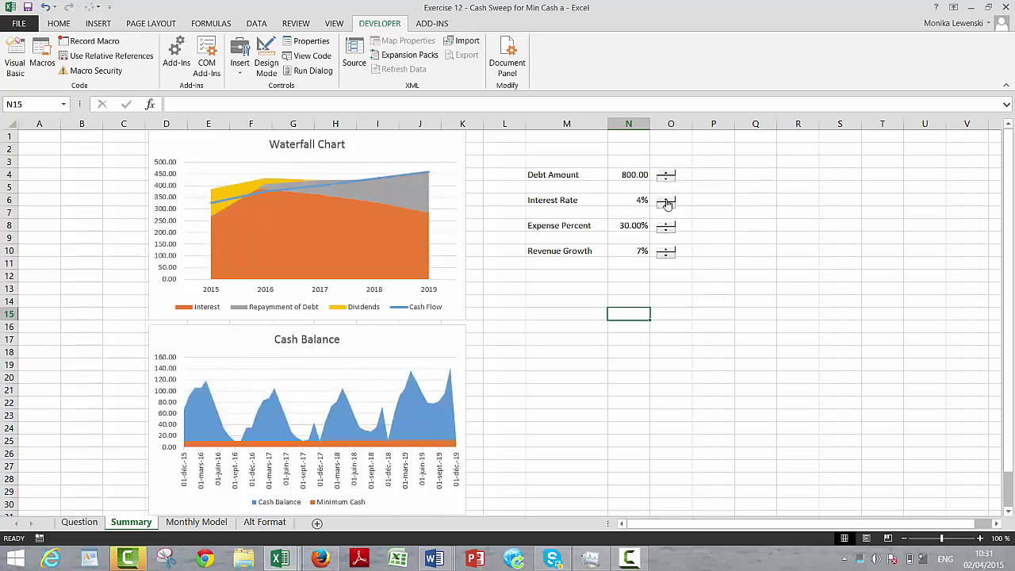
left_click(666, 199)
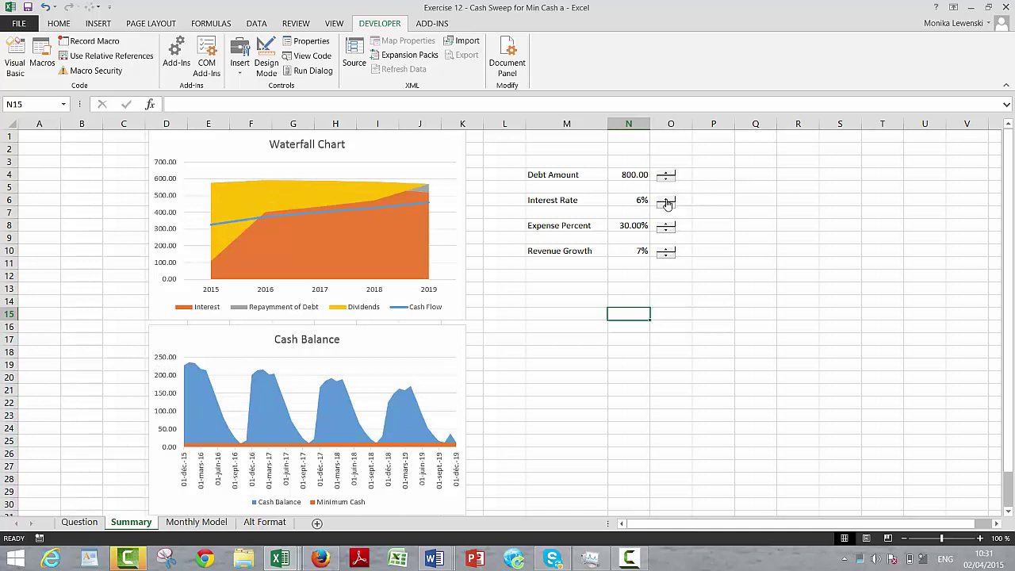
left_click(666, 199)
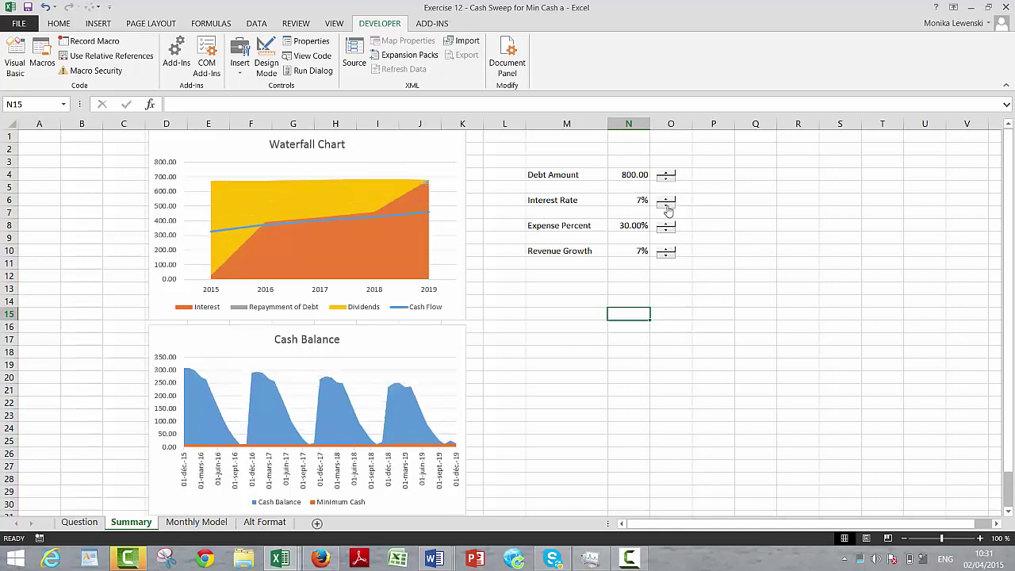
left_click(665, 205)
left_click(666, 205)
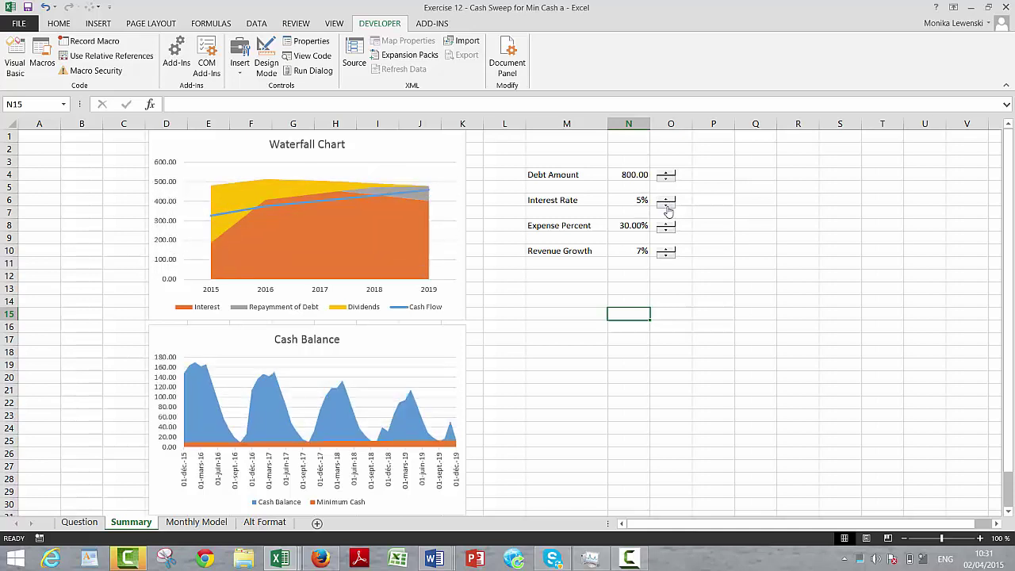
left_click(667, 206)
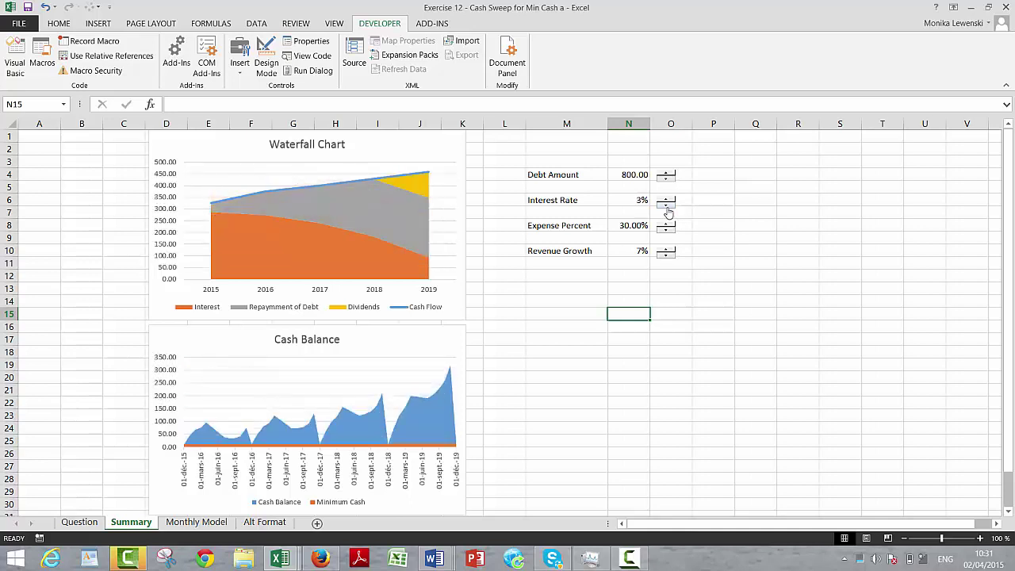
left_click(667, 208)
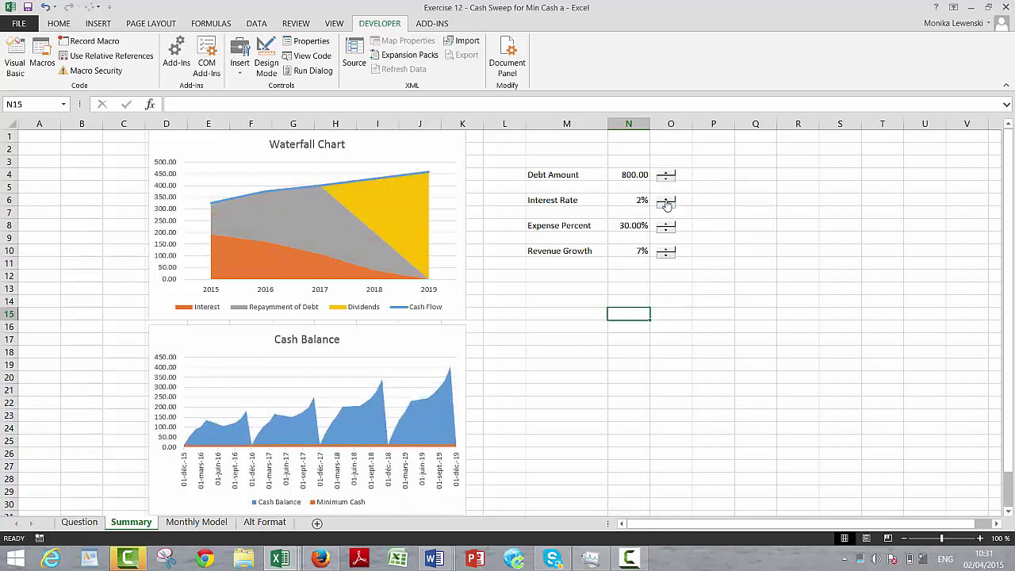
left_click(665, 199)
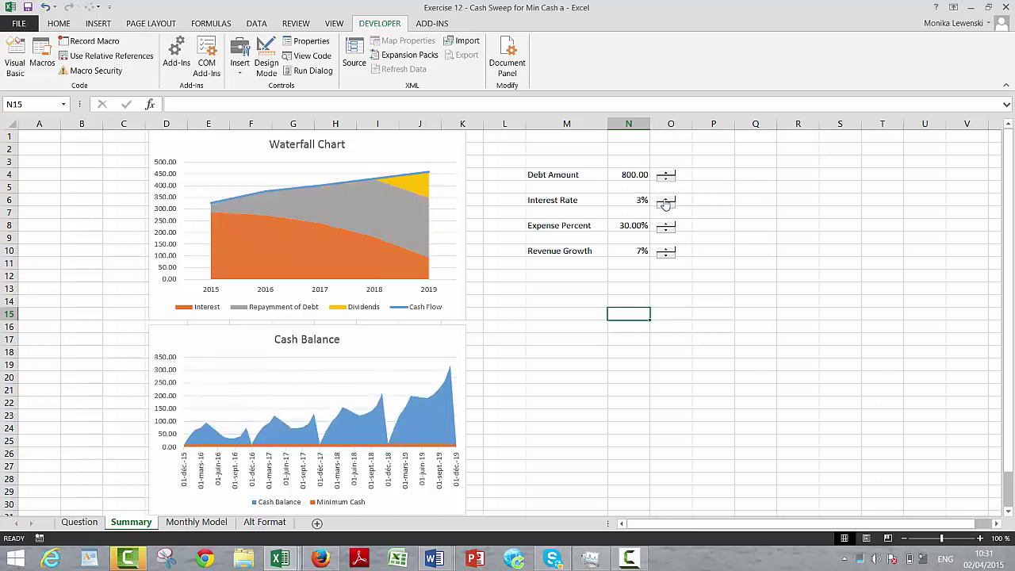
Lower the Debt Amount to 500 with its spinner
left_click(665, 179)
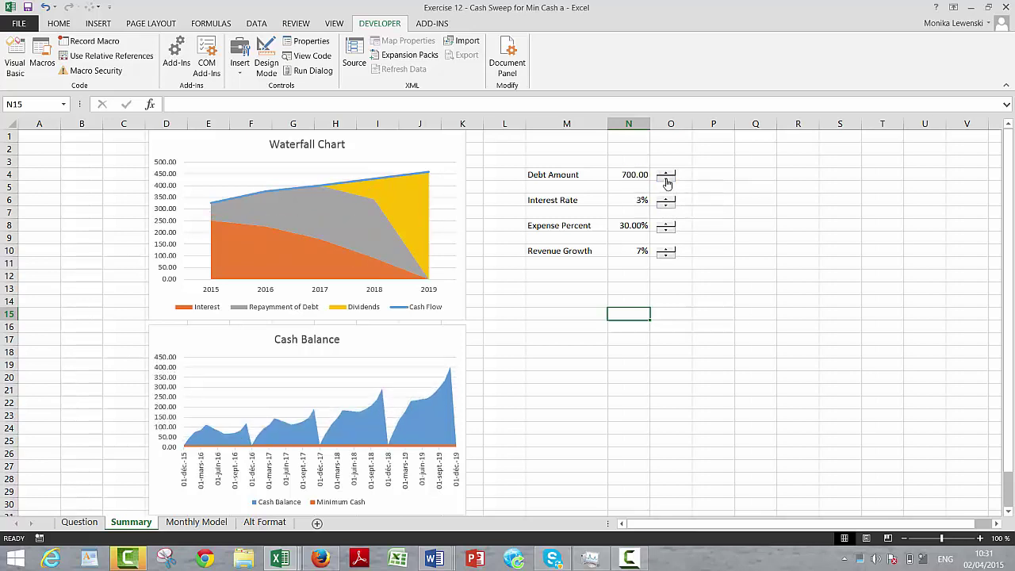
left_click(666, 179)
left_click(665, 180)
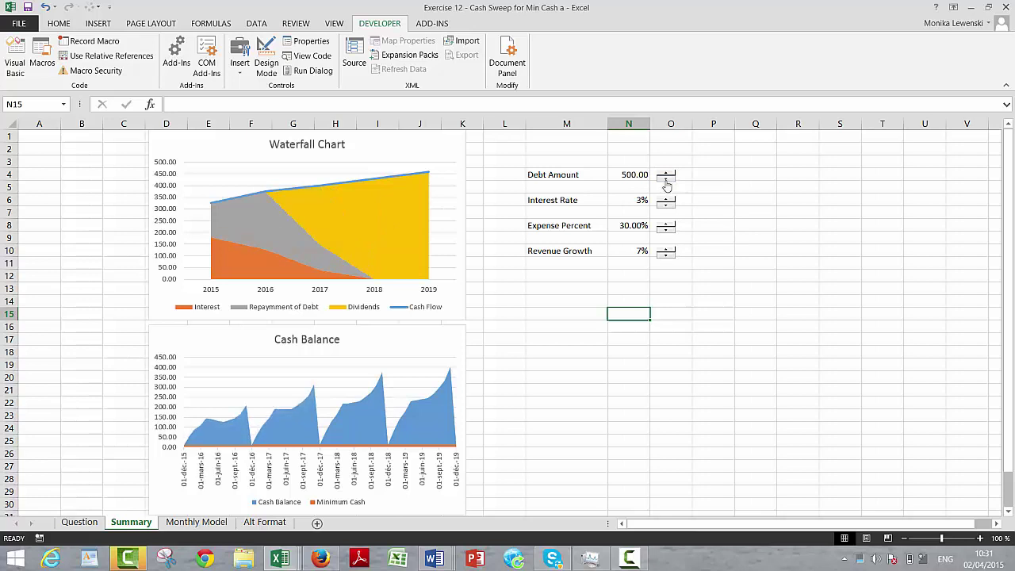
left_click(568, 341)
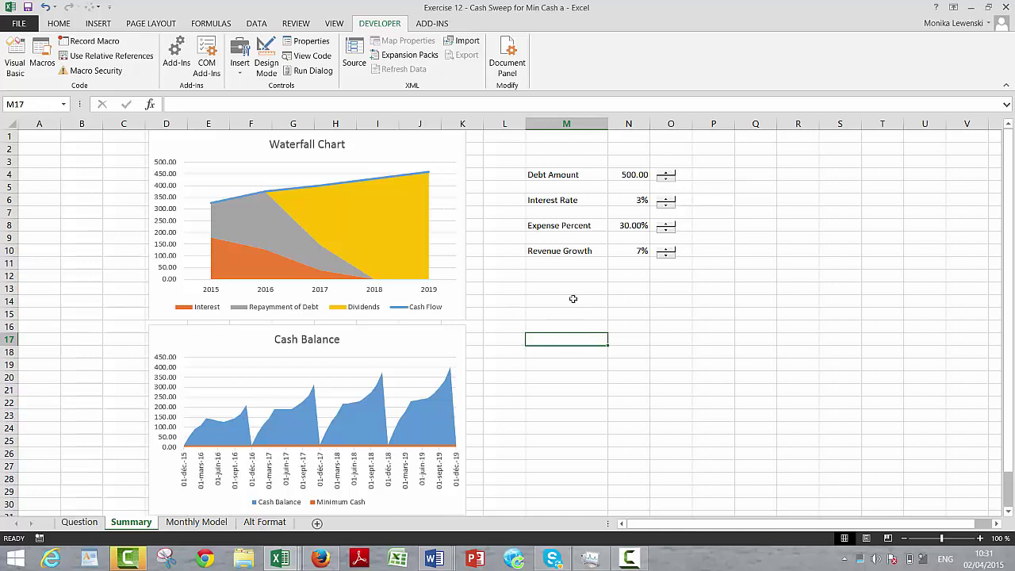
left_click(533, 311)
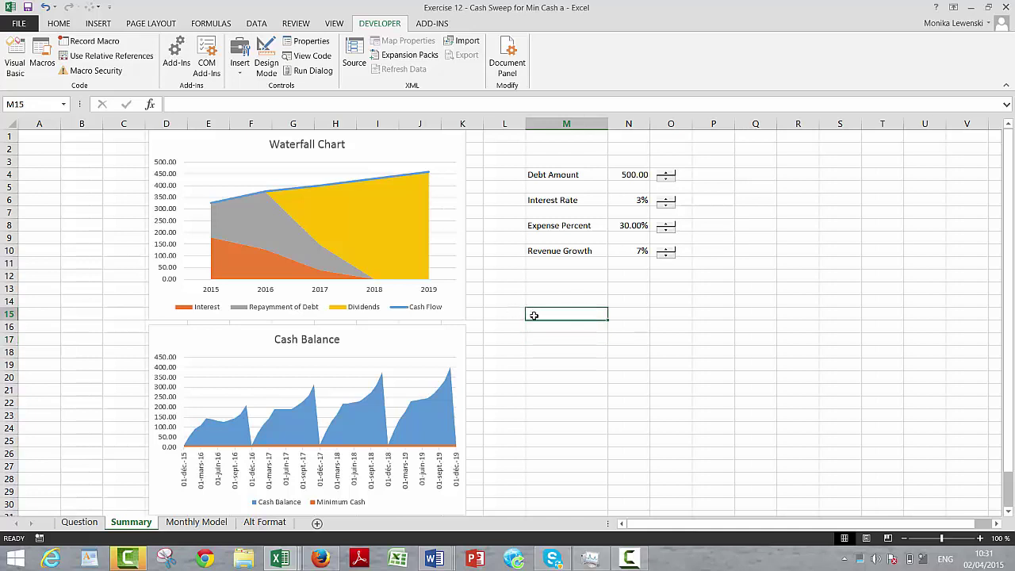
left_click(630, 559)
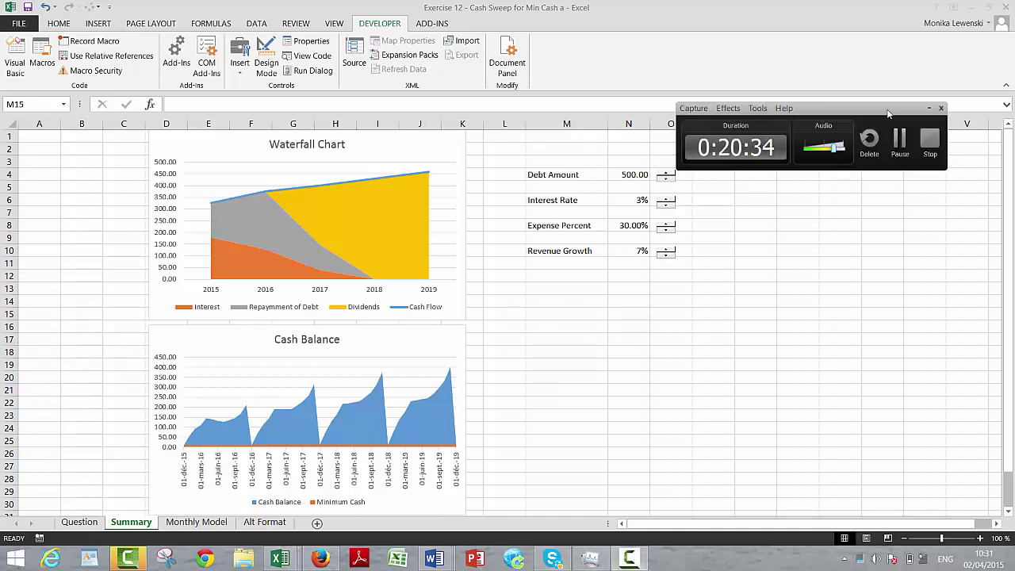